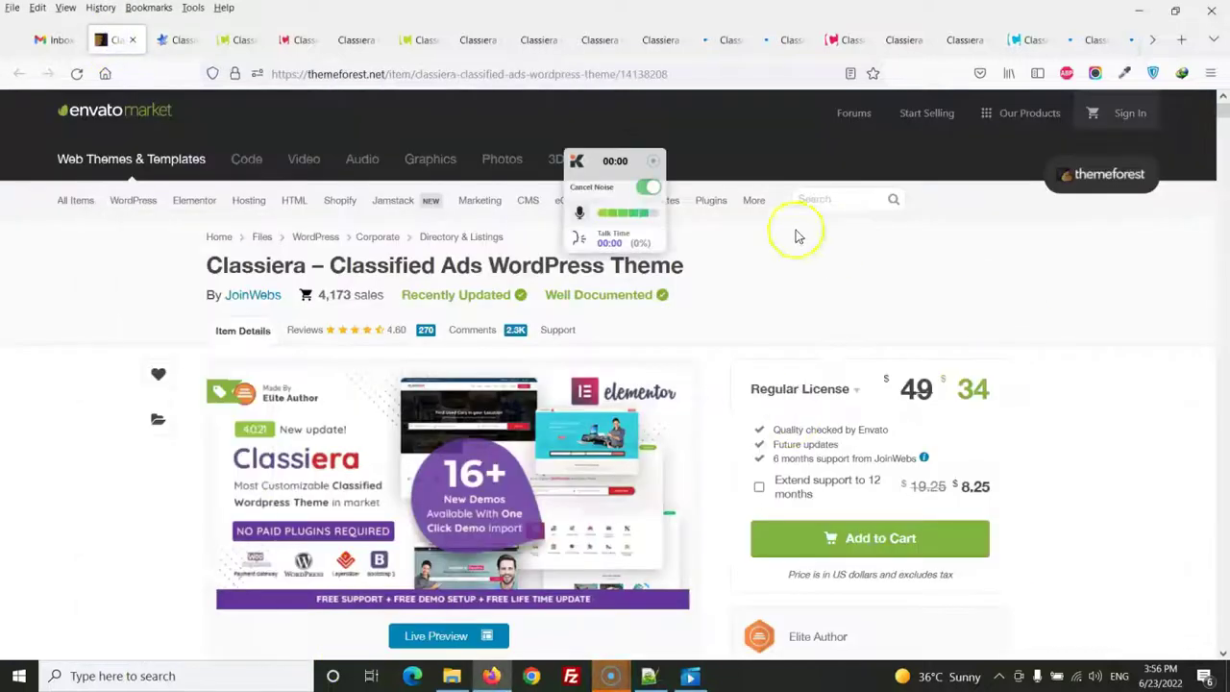
- Review the Classiera item details and highlight the Last Update date, 12 May 2022
{"action": "left_click", "coordinate": [653, 160]}
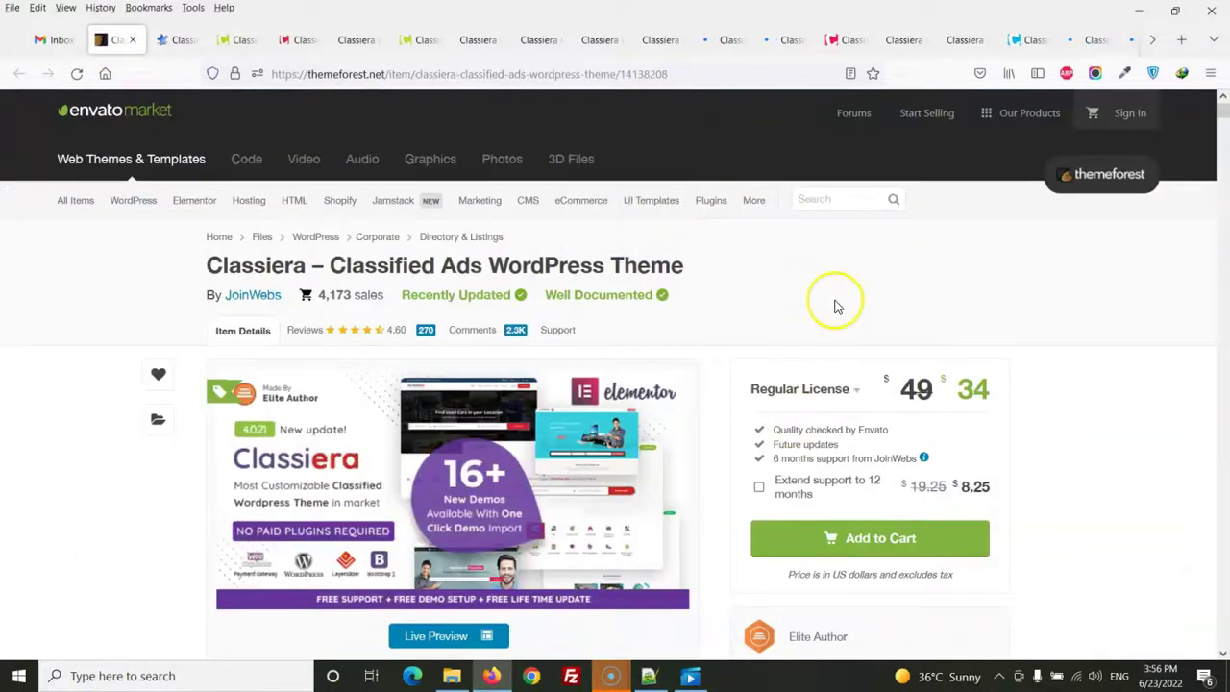
{"action": "scroll", "coordinate": [835, 306], "scroll_direction": "down", "scroll_amount": 3}
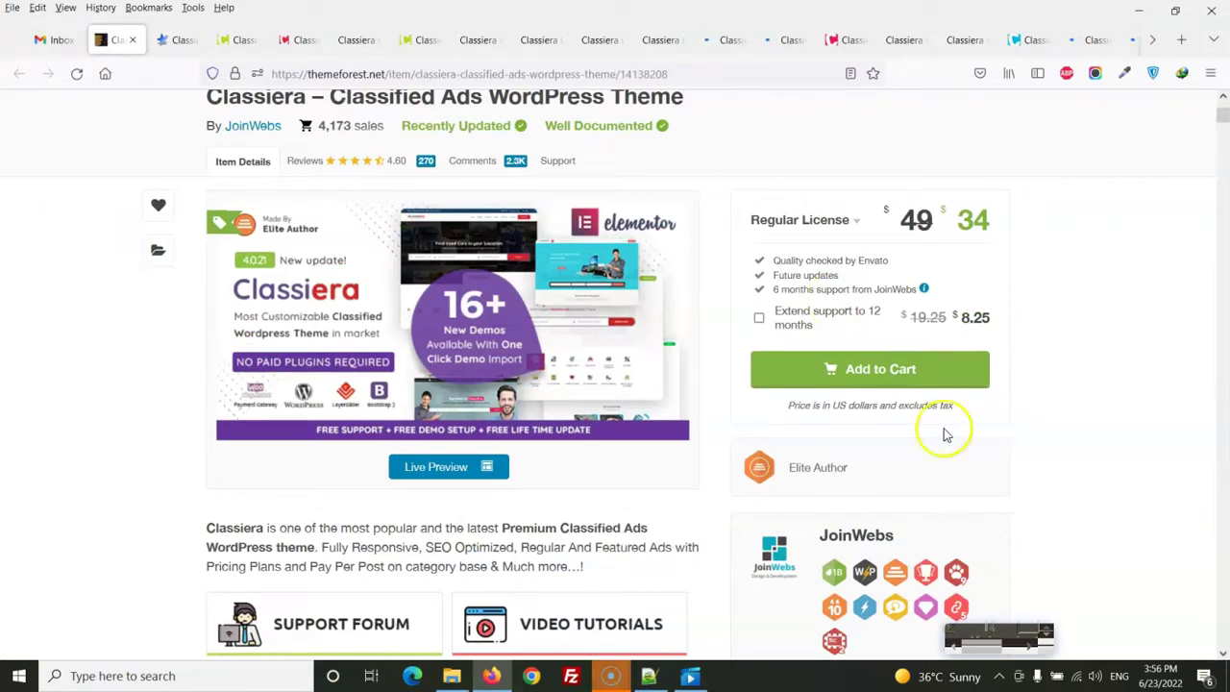
{"action": "mouse_move", "coordinate": [441, 331]}
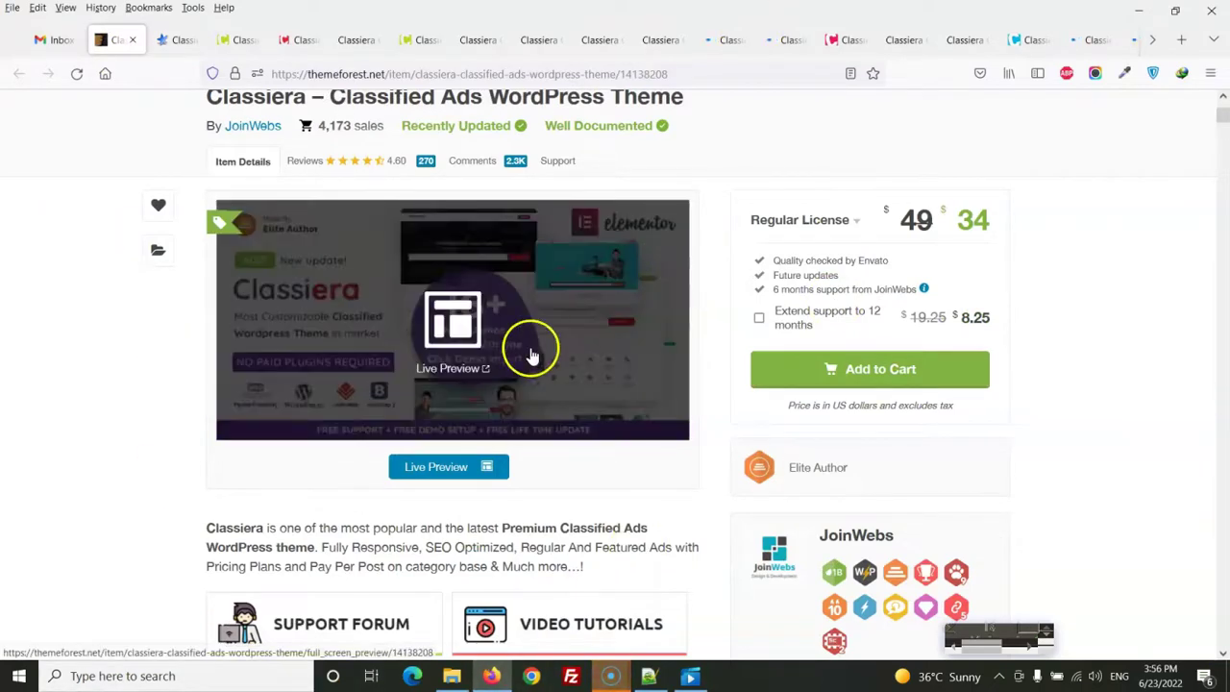
{"action": "scroll", "coordinate": [496, 310], "scroll_direction": "up", "scroll_amount": 3}
{"action": "scroll", "coordinate": [496, 310], "scroll_direction": "down", "scroll_amount": 2}
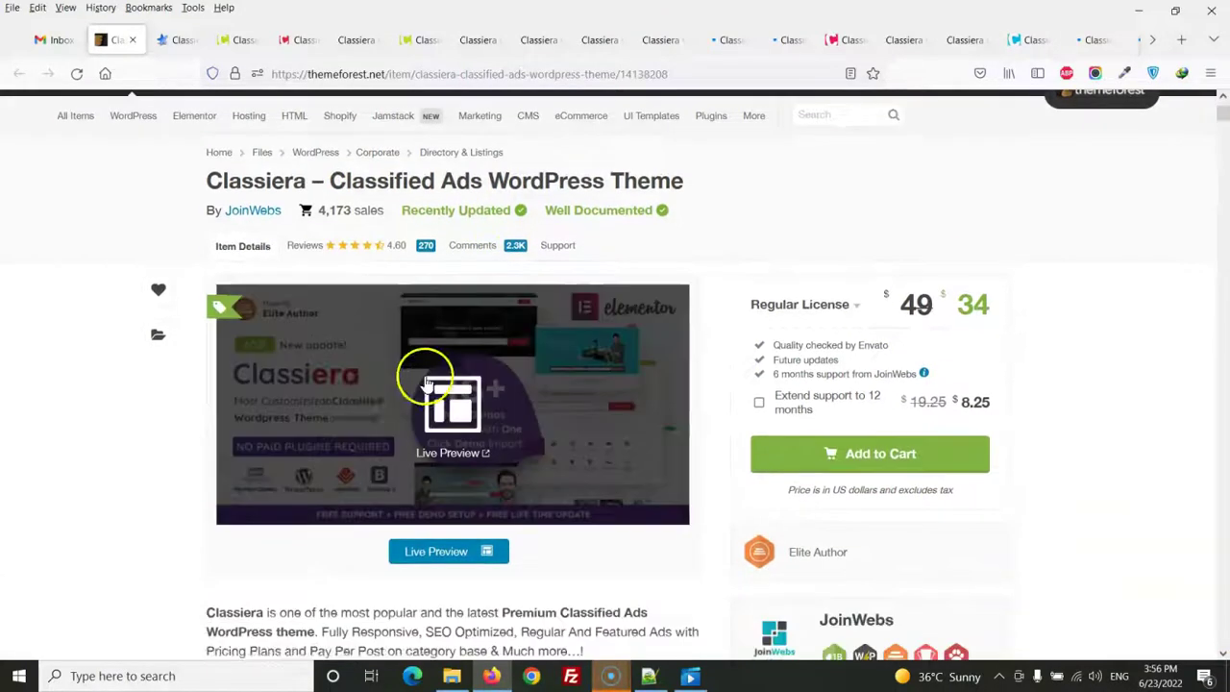
{"action": "scroll", "coordinate": [289, 322], "scroll_direction": "up", "scroll_amount": 2}
{"action": "scroll", "coordinate": [288, 322], "scroll_direction": "up", "scroll_amount": 1}
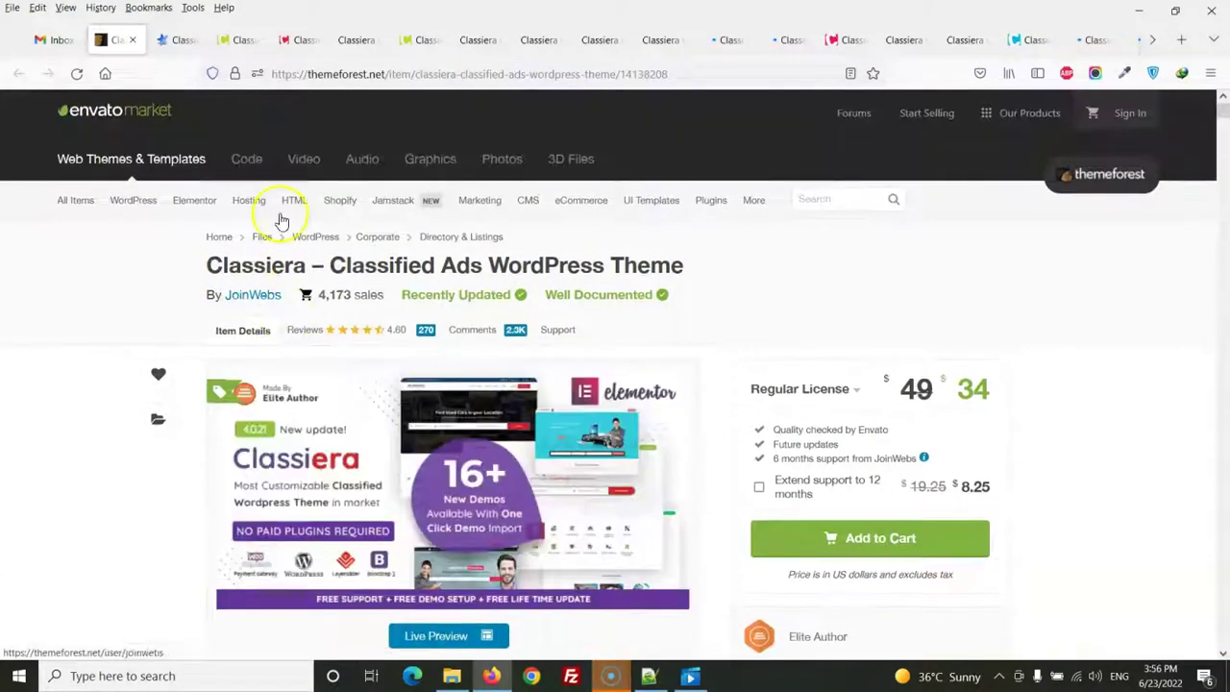
{"action": "scroll", "coordinate": [442, 288], "scroll_direction": "down", "scroll_amount": 3}
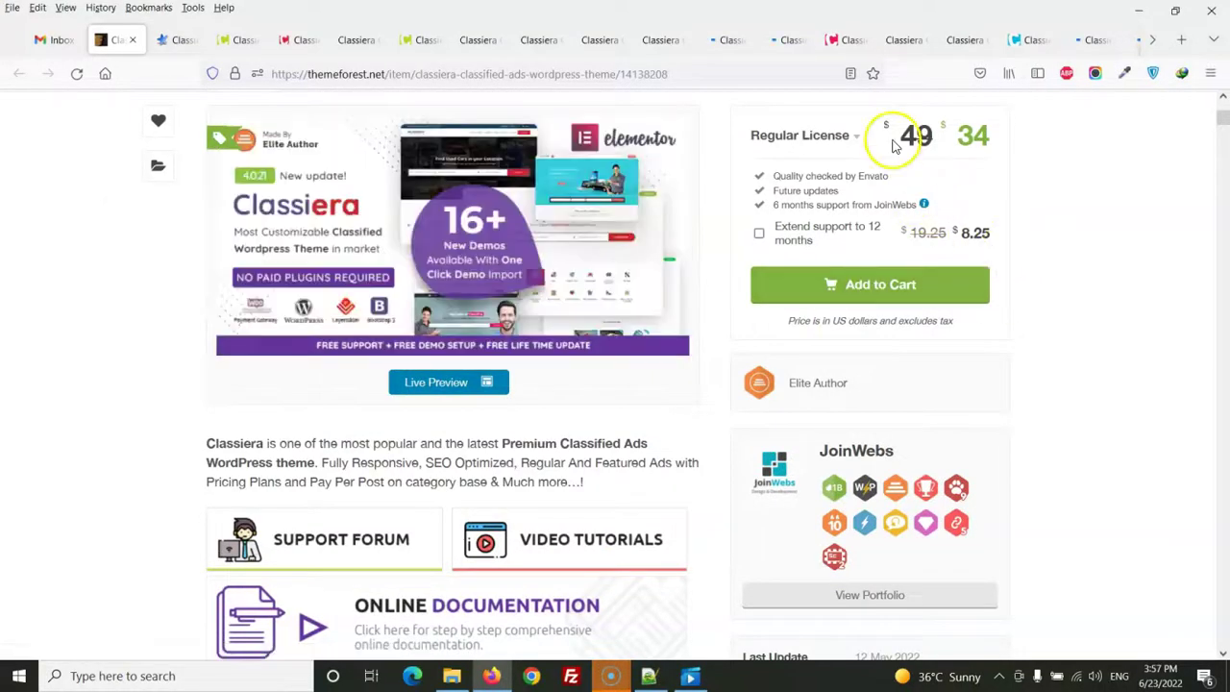
{"action": "scroll", "coordinate": [480, 363], "scroll_direction": "down", "scroll_amount": 3}
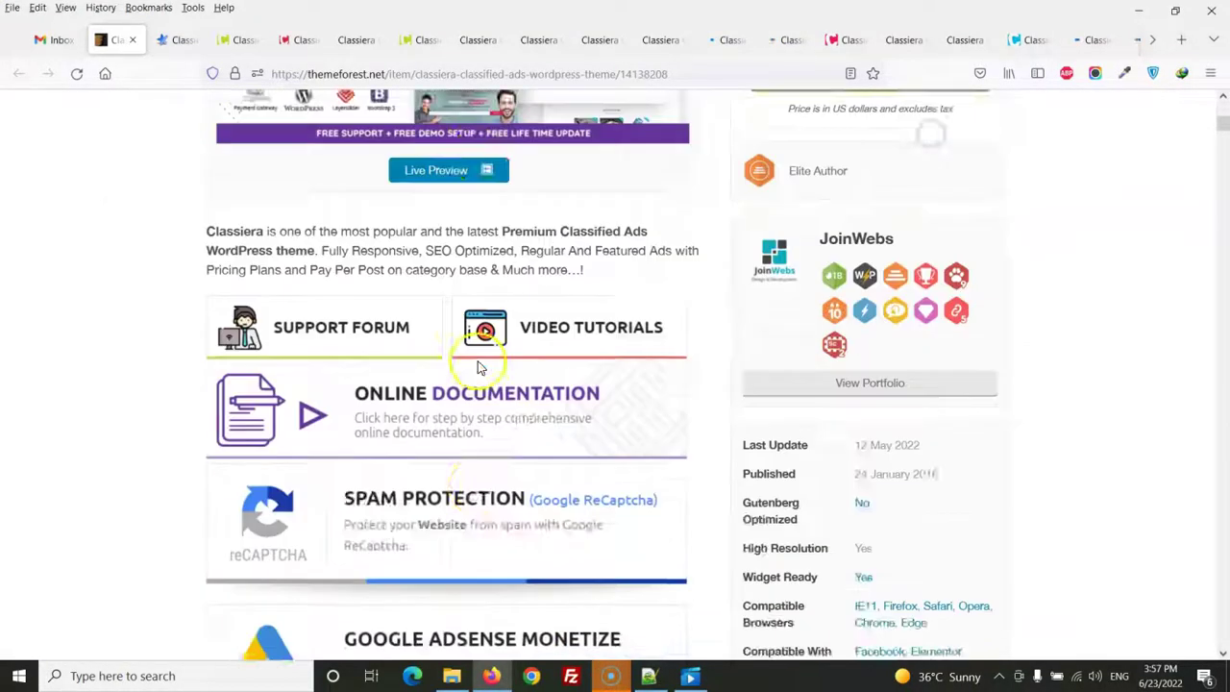
{"action": "scroll", "coordinate": [481, 371], "scroll_direction": "up", "scroll_amount": 2}
{"action": "scroll", "coordinate": [945, 374], "scroll_direction": "down", "scroll_amount": 2}
{"action": "scroll", "coordinate": [947, 374], "scroll_direction": "down", "scroll_amount": 1}
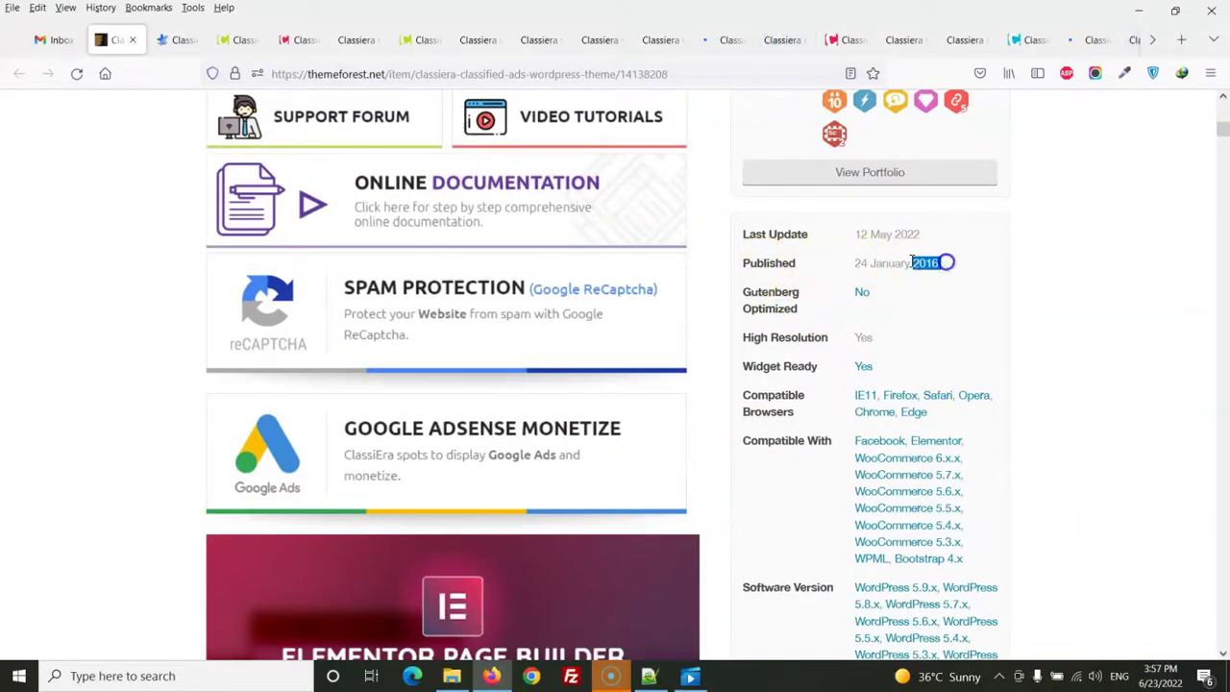
{"action": "left_click_drag", "start_coordinate": [850, 236], "coordinate": [935, 240]}
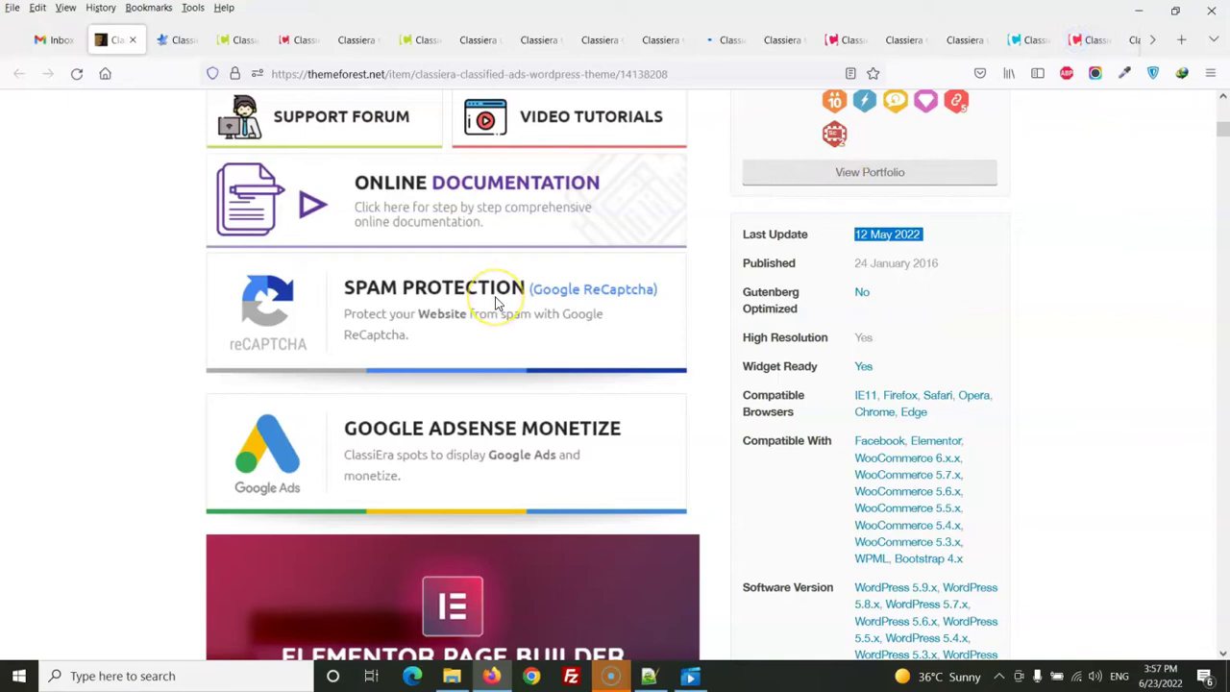
{"action": "scroll", "coordinate": [497, 304], "scroll_direction": "up", "scroll_amount": 2}
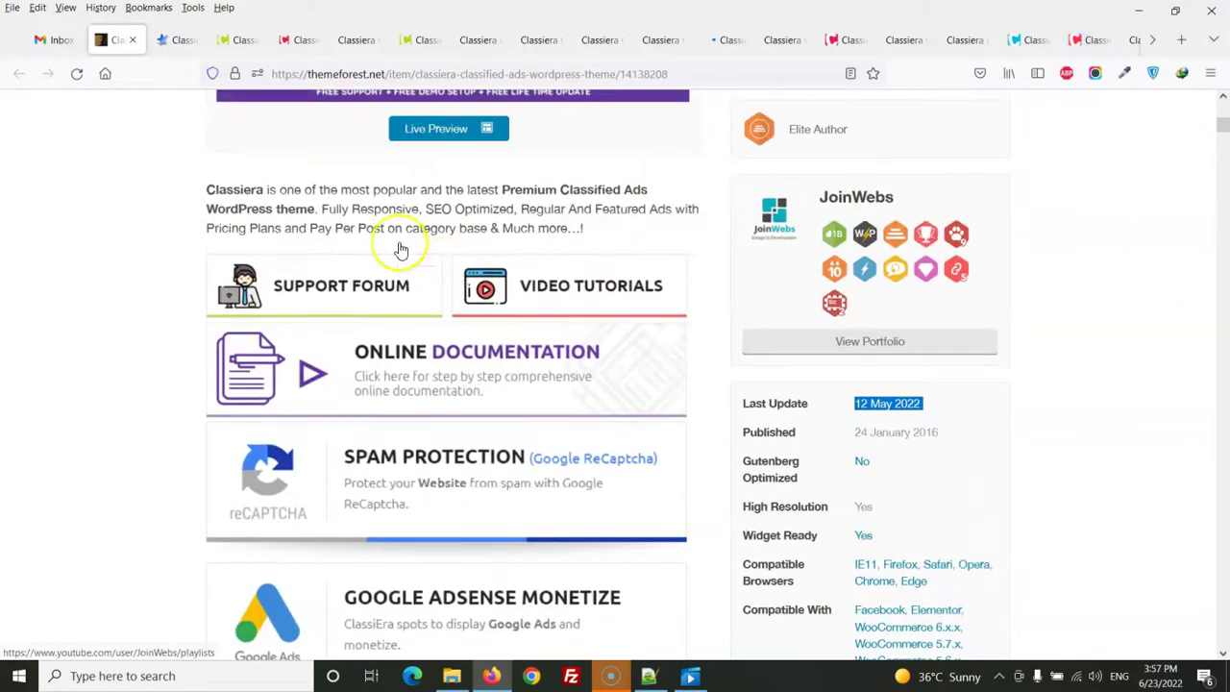
{"action": "scroll", "coordinate": [558, 297], "scroll_direction": "down", "scroll_amount": 2}
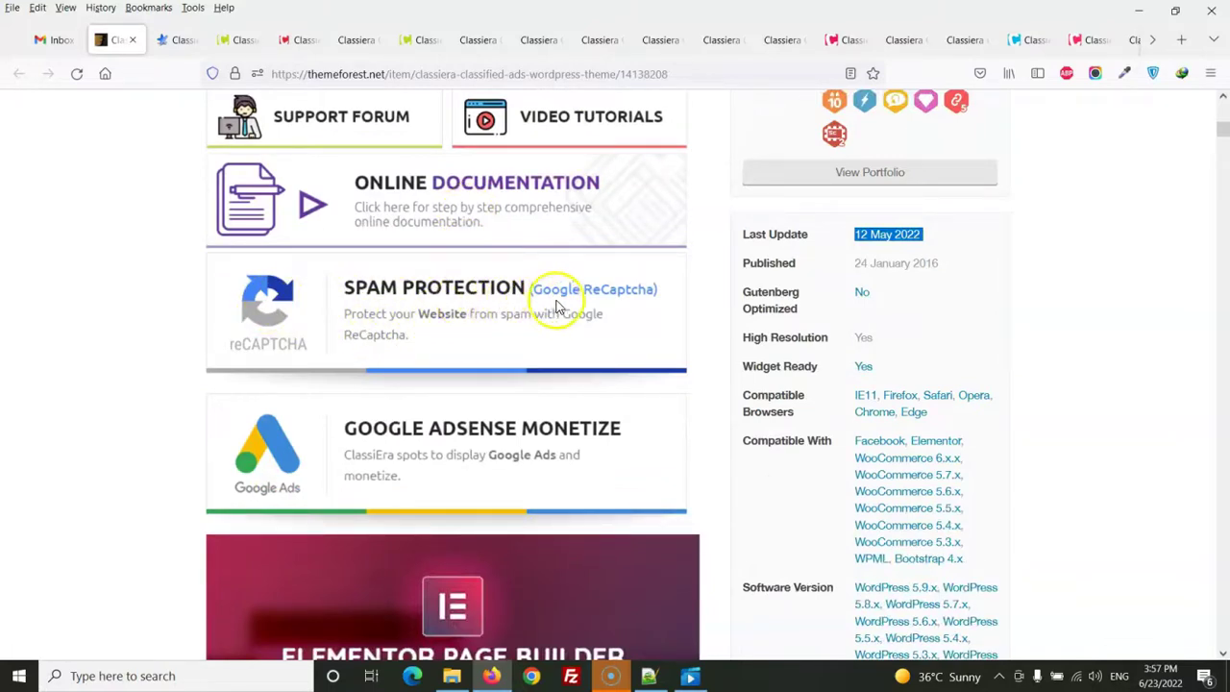
- Scroll through the description's dashboard and ad styles feature sections
{"action": "scroll", "coordinate": [527, 298], "scroll_direction": "down", "scroll_amount": 2}
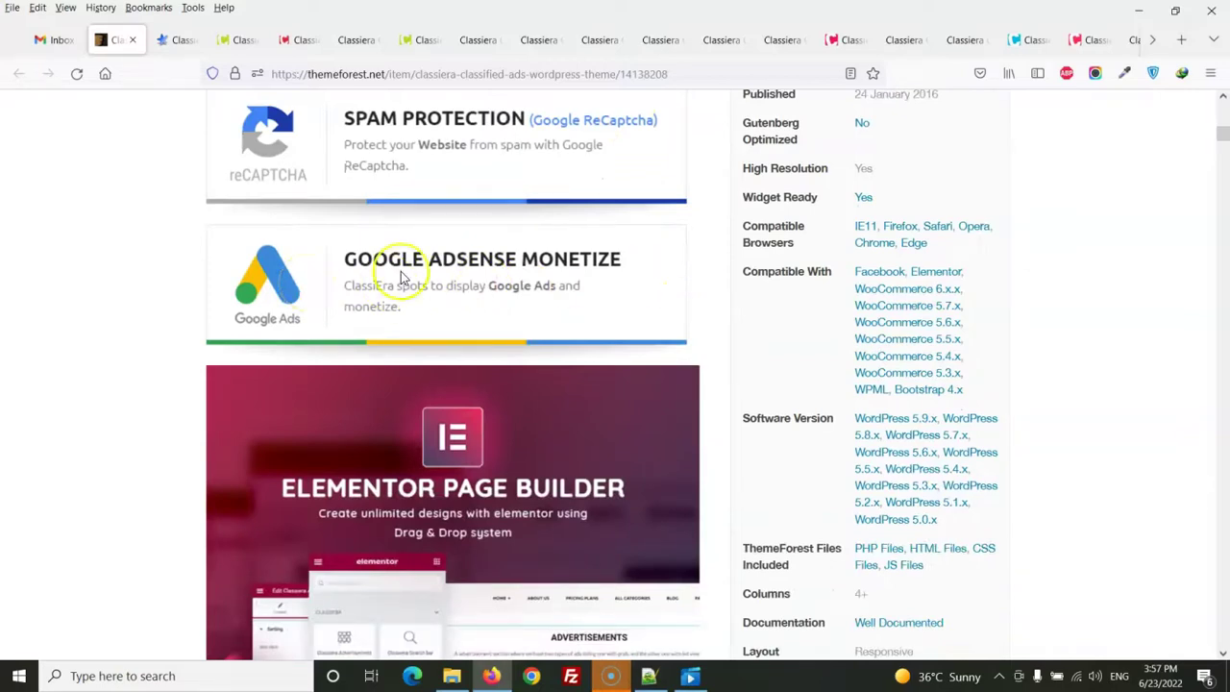
{"action": "scroll", "coordinate": [456, 288], "scroll_direction": "down", "scroll_amount": 2}
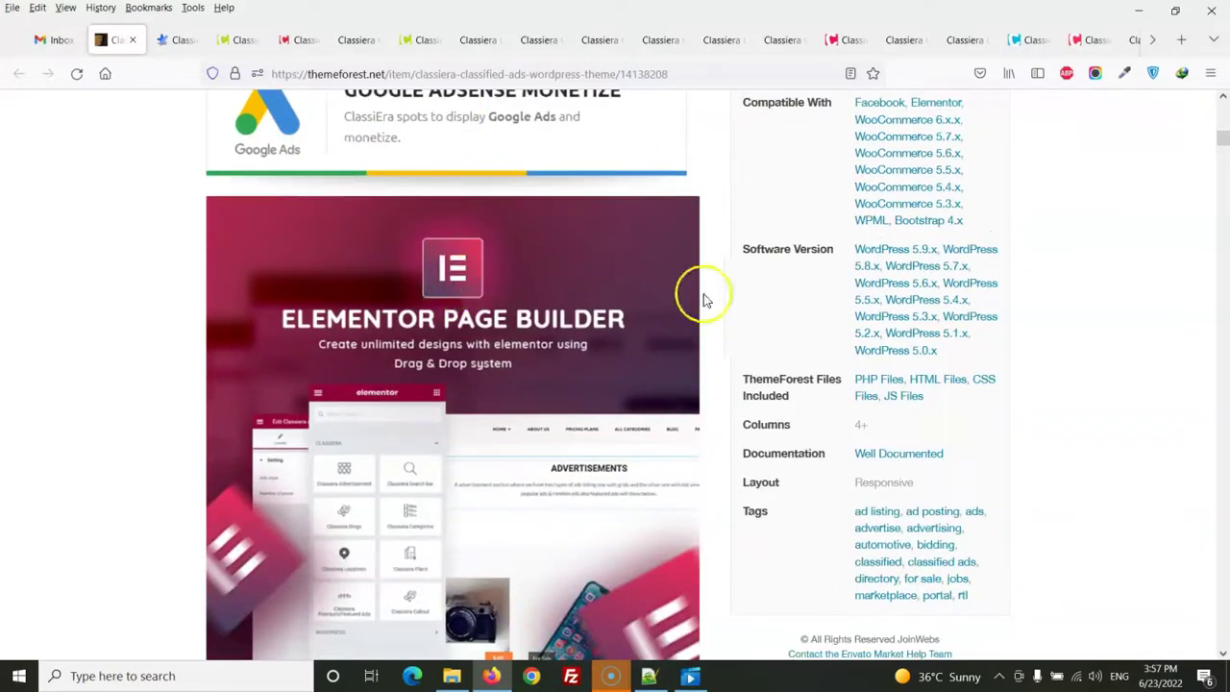
{"action": "scroll", "coordinate": [547, 314], "scroll_direction": "down", "scroll_amount": 1}
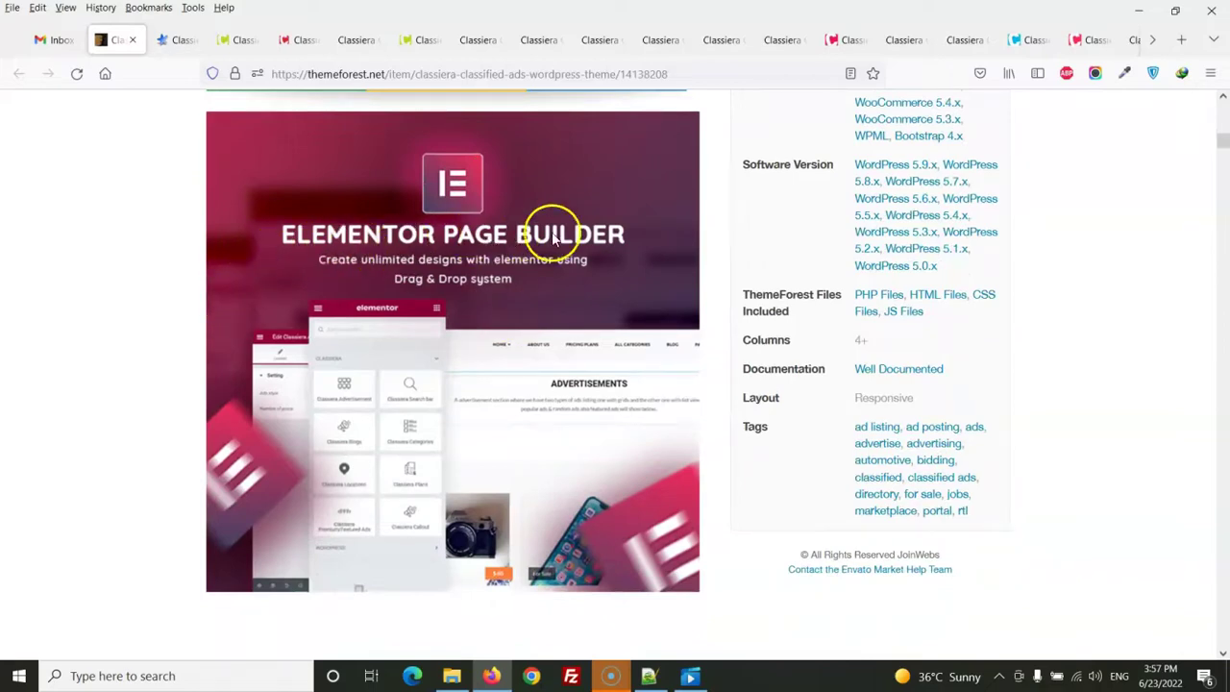
{"action": "scroll", "coordinate": [510, 327], "scroll_direction": "down", "scroll_amount": 4}
{"action": "scroll", "coordinate": [514, 336], "scroll_direction": "up", "scroll_amount": 4}
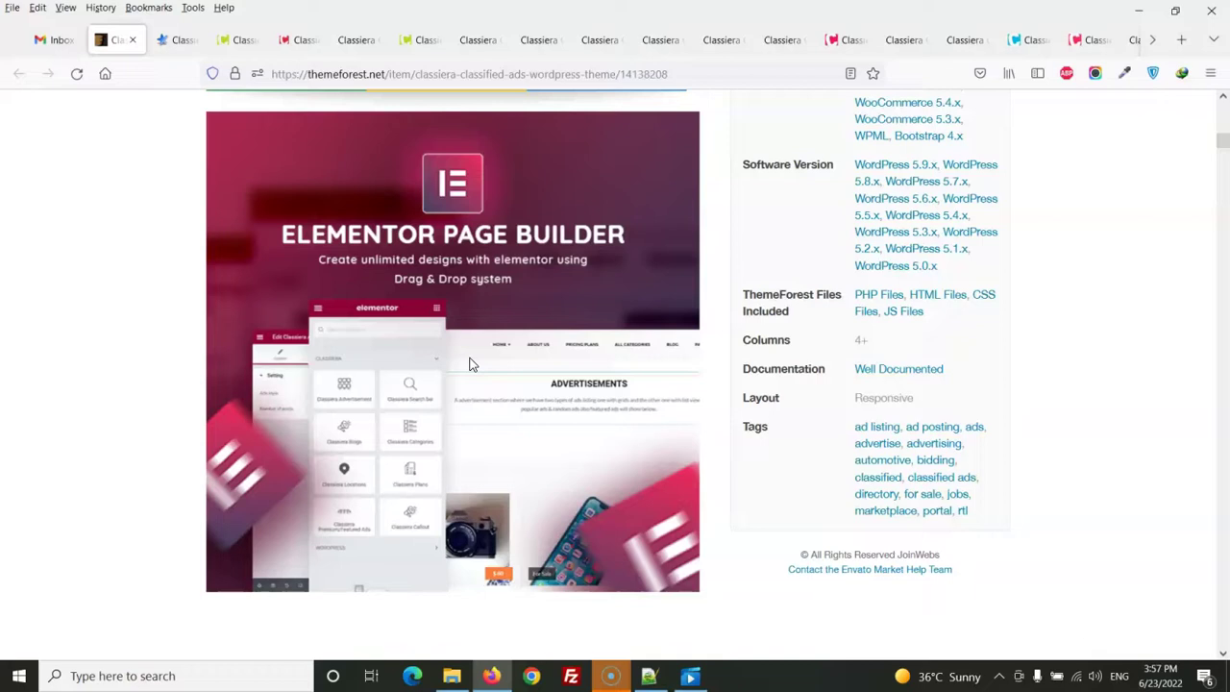
{"action": "scroll", "coordinate": [471, 363], "scroll_direction": "down", "scroll_amount": 8}
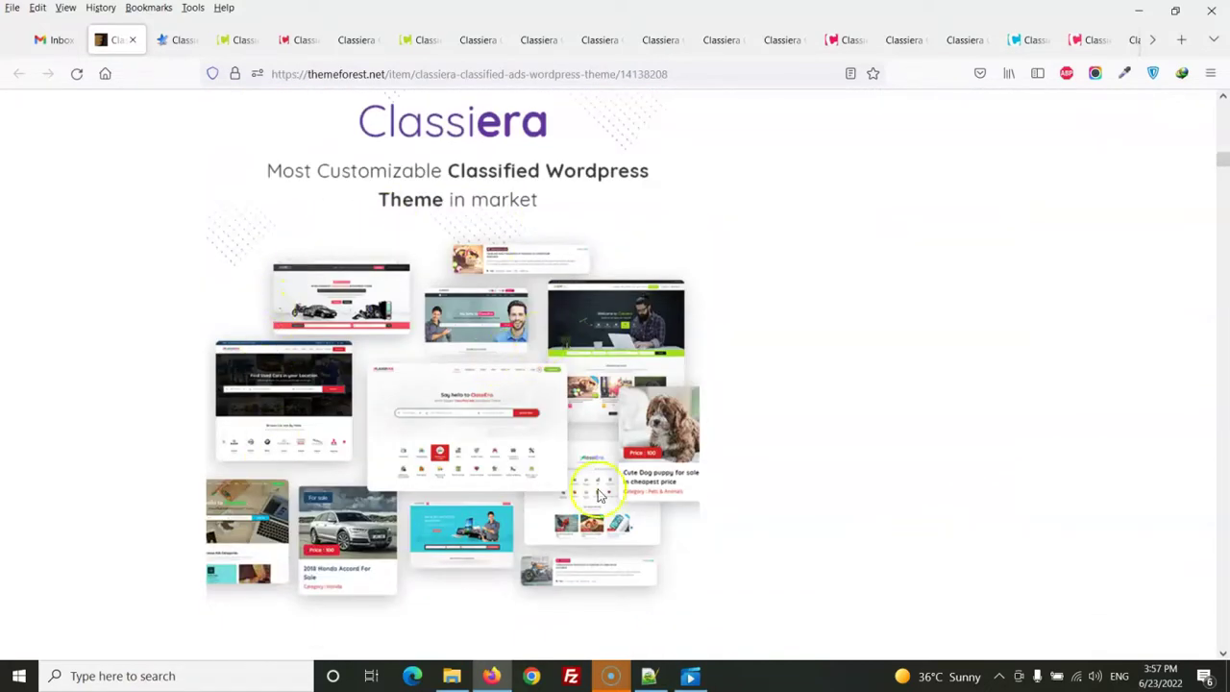
{"action": "scroll", "coordinate": [539, 327], "scroll_direction": "down", "scroll_amount": 3}
{"action": "scroll", "coordinate": [591, 292], "scroll_direction": "down", "scroll_amount": 4}
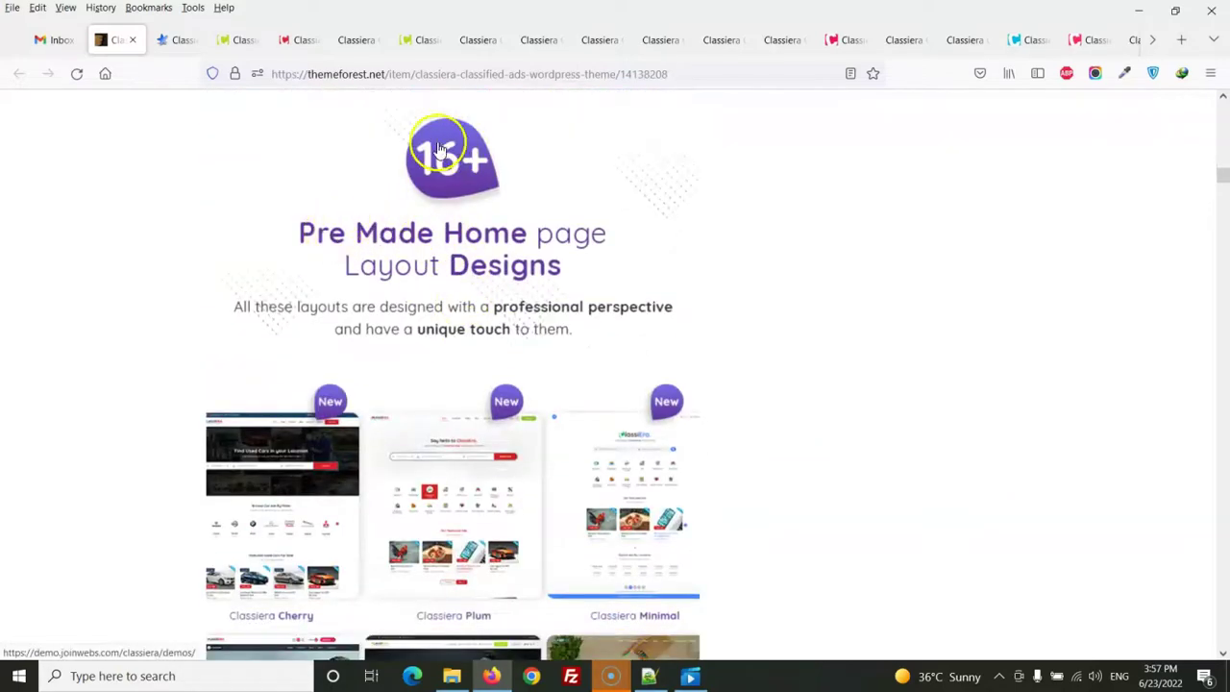
{"action": "scroll", "coordinate": [430, 373], "scroll_direction": "down", "scroll_amount": 3}
{"action": "scroll", "coordinate": [430, 373], "scroll_direction": "down", "scroll_amount": 10}
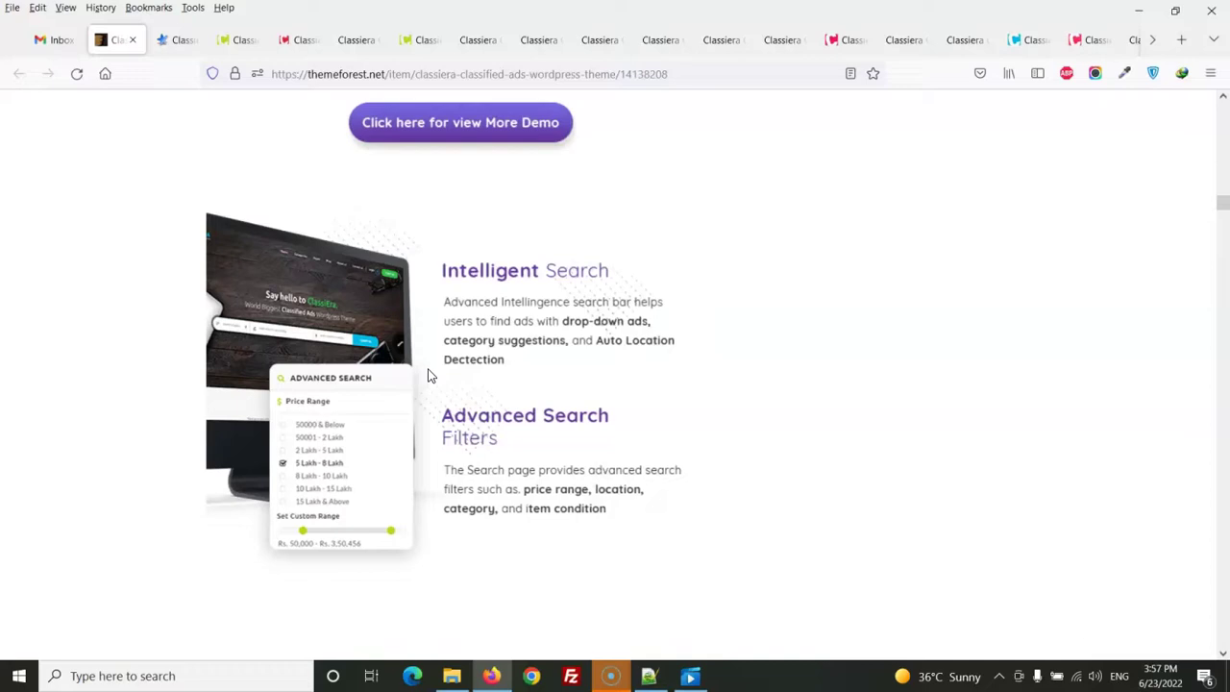
{"action": "scroll", "coordinate": [429, 375], "scroll_direction": "down", "scroll_amount": 4}
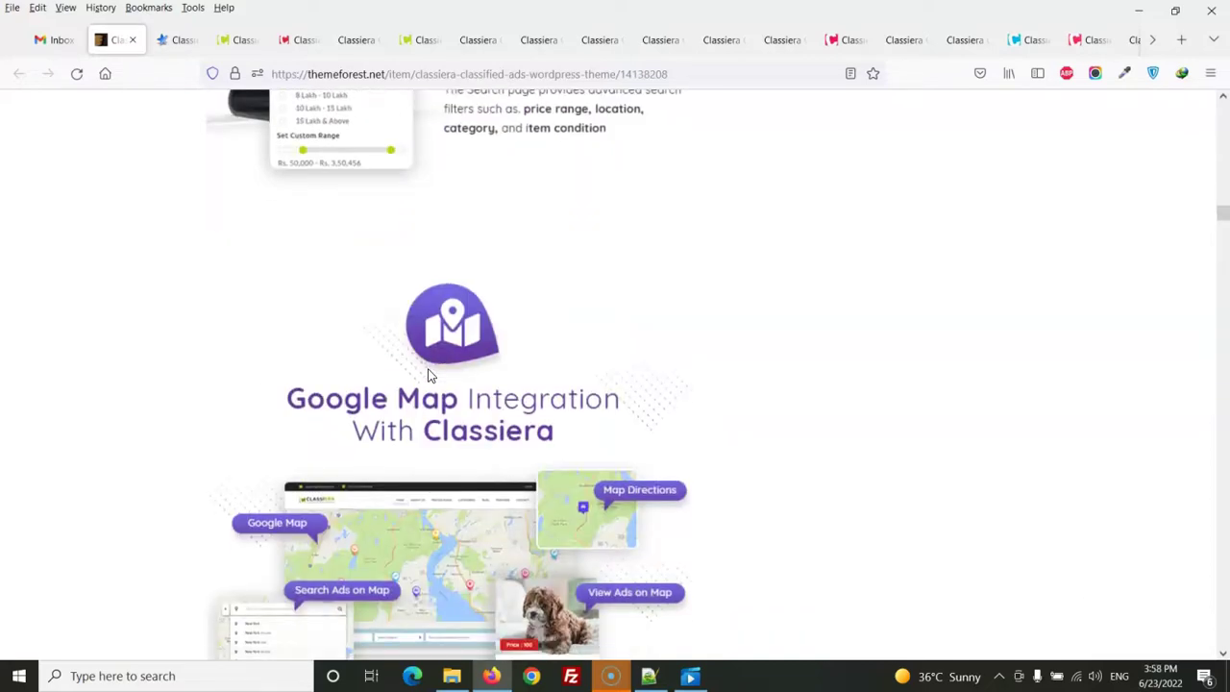
{"action": "scroll", "coordinate": [429, 375], "scroll_direction": "up", "scroll_amount": 1}
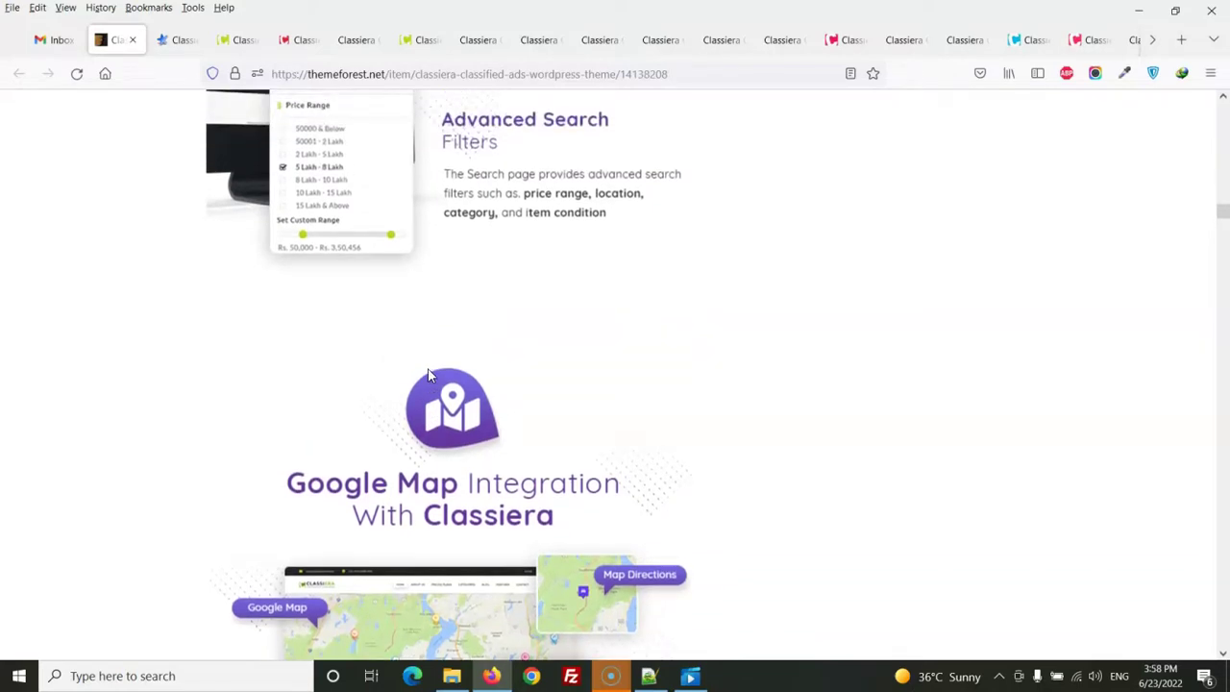
{"action": "scroll", "coordinate": [429, 374], "scroll_direction": "down", "scroll_amount": 3}
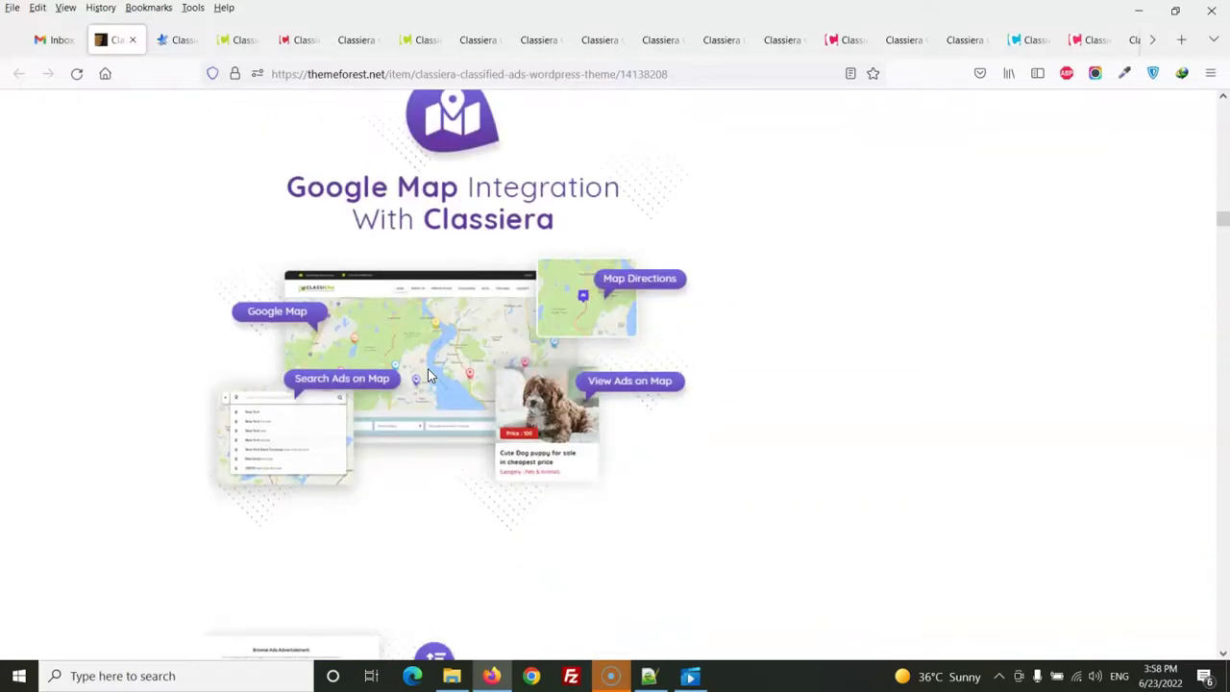
{"action": "scroll", "coordinate": [429, 375], "scroll_direction": "down", "scroll_amount": 1}
{"action": "scroll", "coordinate": [430, 375], "scroll_direction": "down", "scroll_amount": 3}
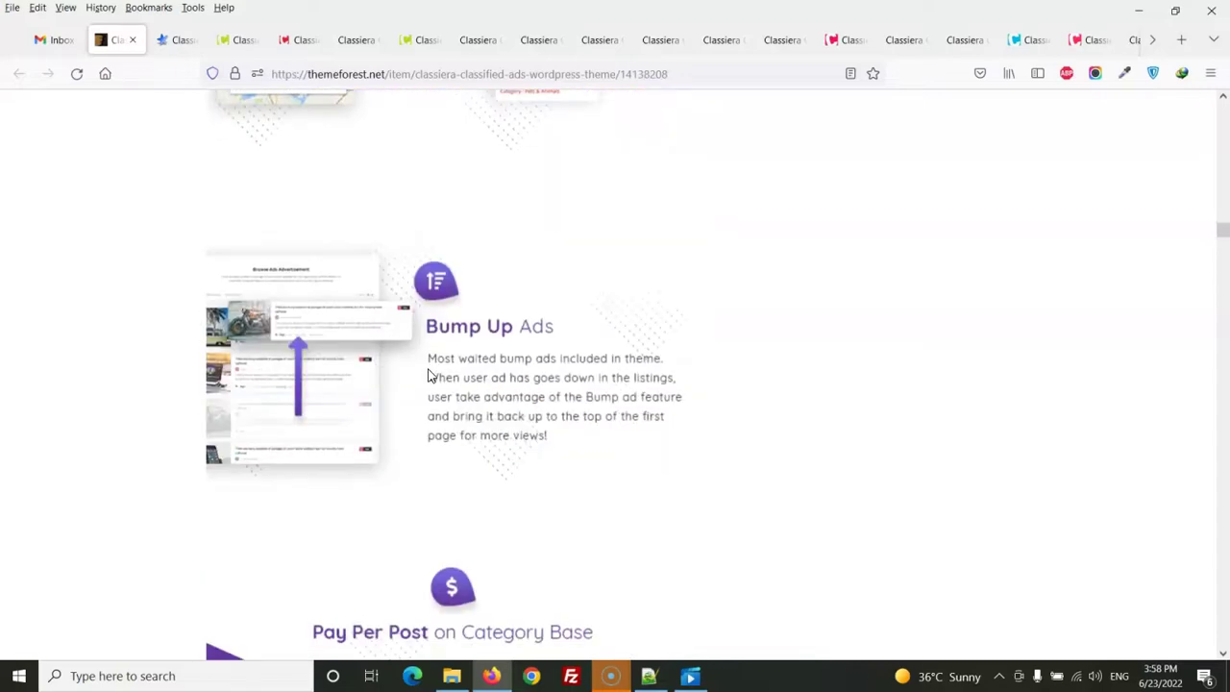
{"action": "scroll", "coordinate": [430, 375], "scroll_direction": "down", "scroll_amount": 1}
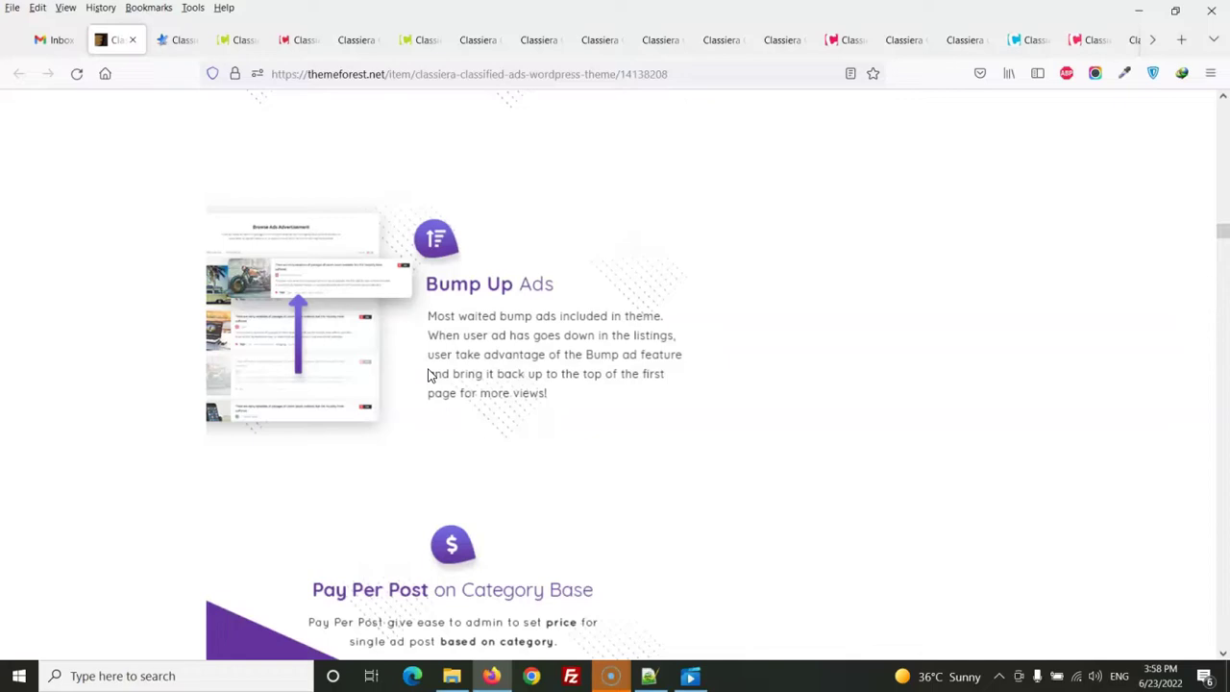
{"action": "scroll", "coordinate": [430, 375], "scroll_direction": "down", "scroll_amount": 5}
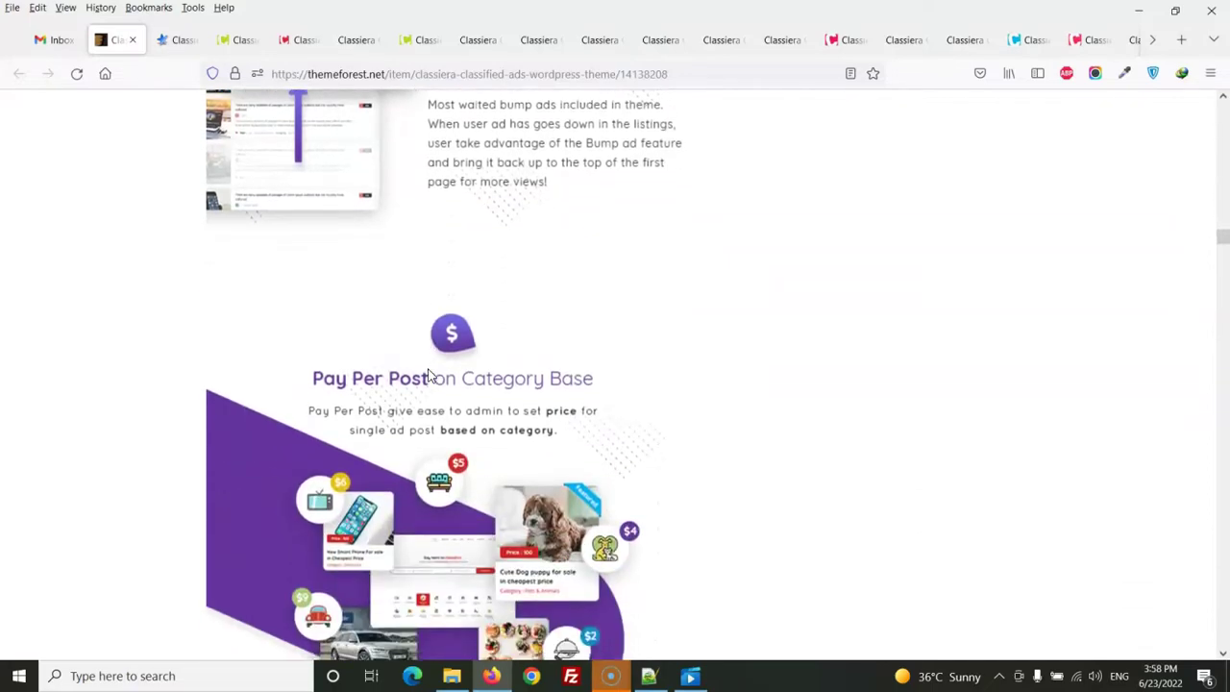
{"action": "scroll", "coordinate": [429, 375], "scroll_direction": "down", "scroll_amount": 1}
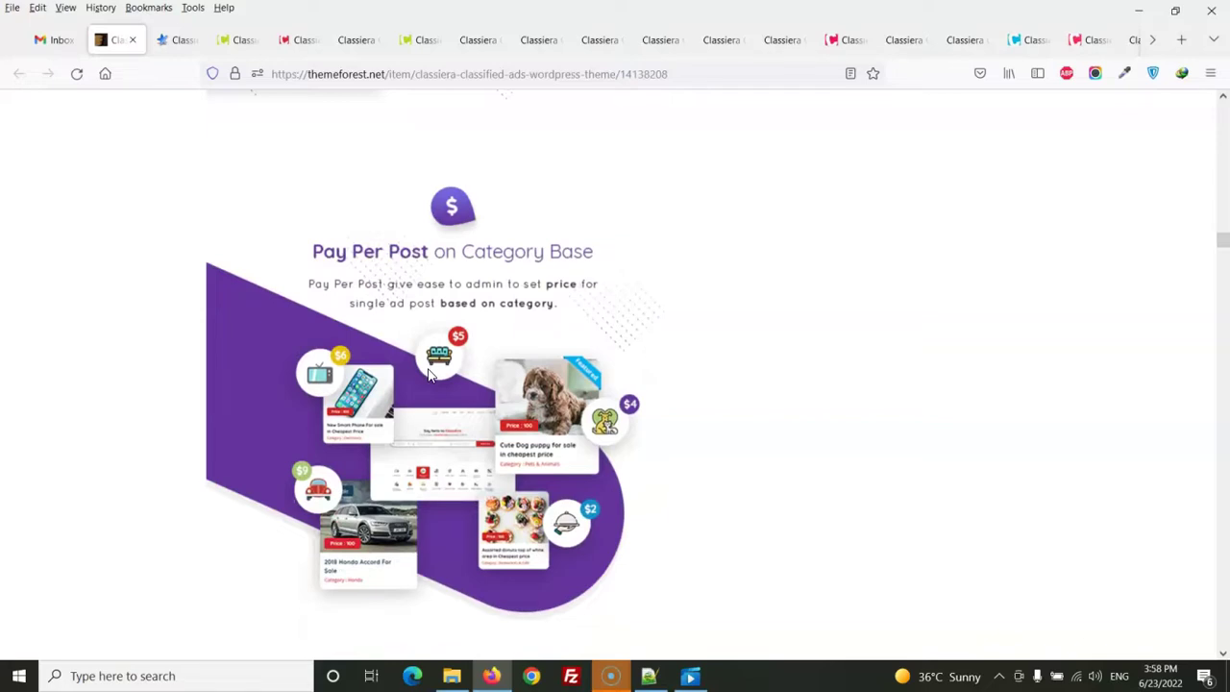
{"action": "scroll", "coordinate": [430, 375], "scroll_direction": "down", "scroll_amount": 4}
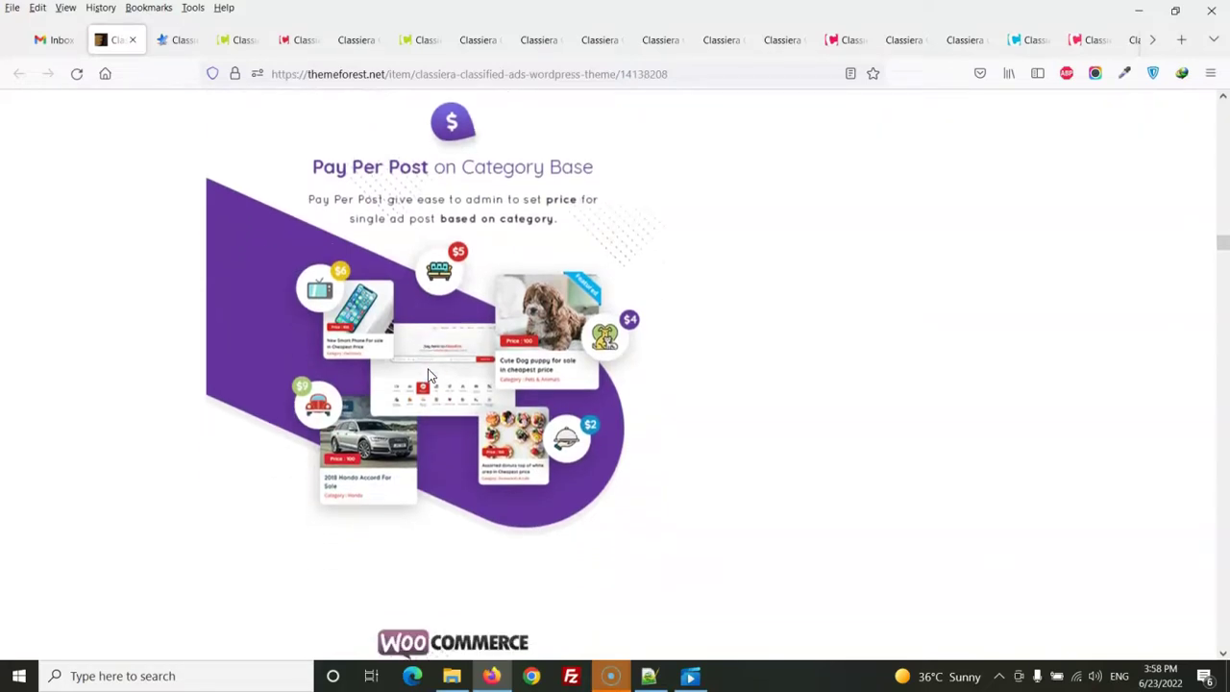
{"action": "scroll", "coordinate": [430, 375], "scroll_direction": "down", "scroll_amount": 7}
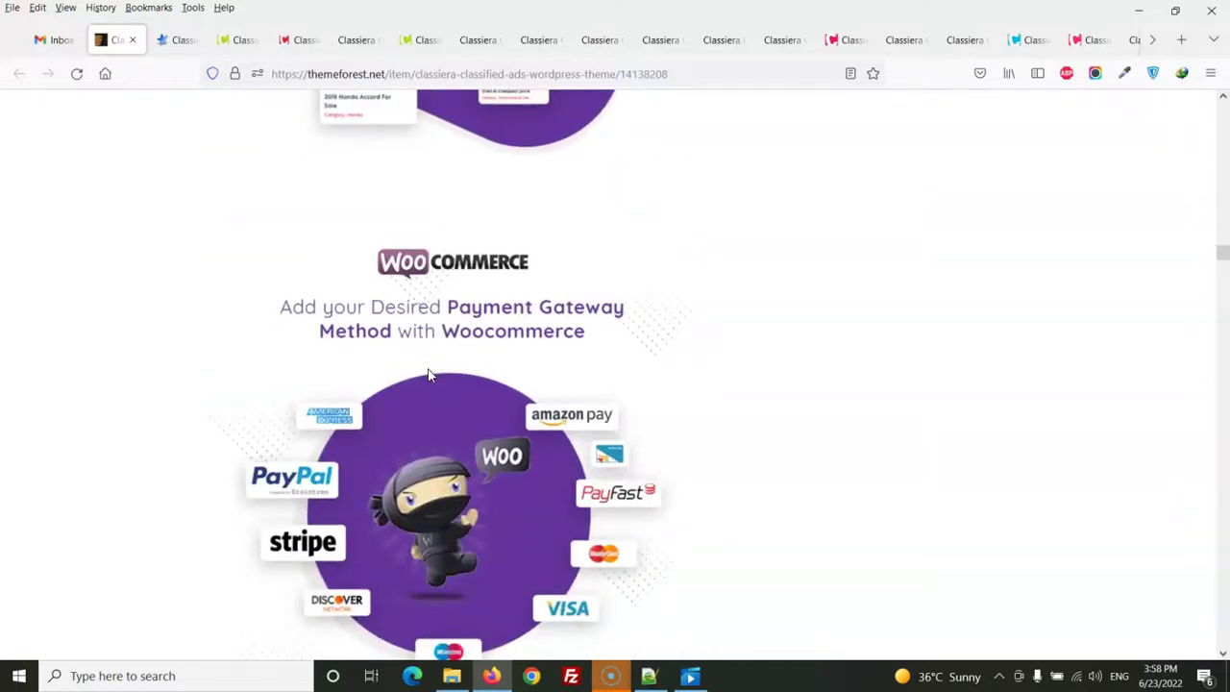
{"action": "scroll", "coordinate": [429, 375], "scroll_direction": "down", "scroll_amount": 12}
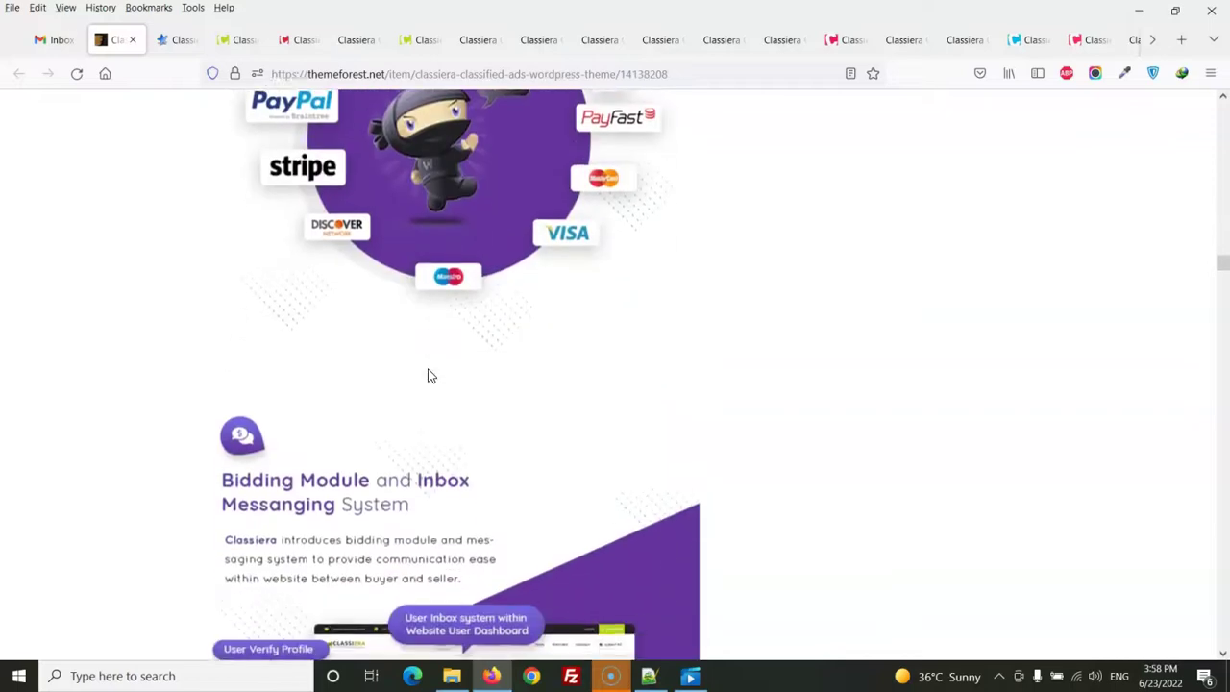
{"action": "scroll", "coordinate": [430, 375], "scroll_direction": "down", "scroll_amount": 4}
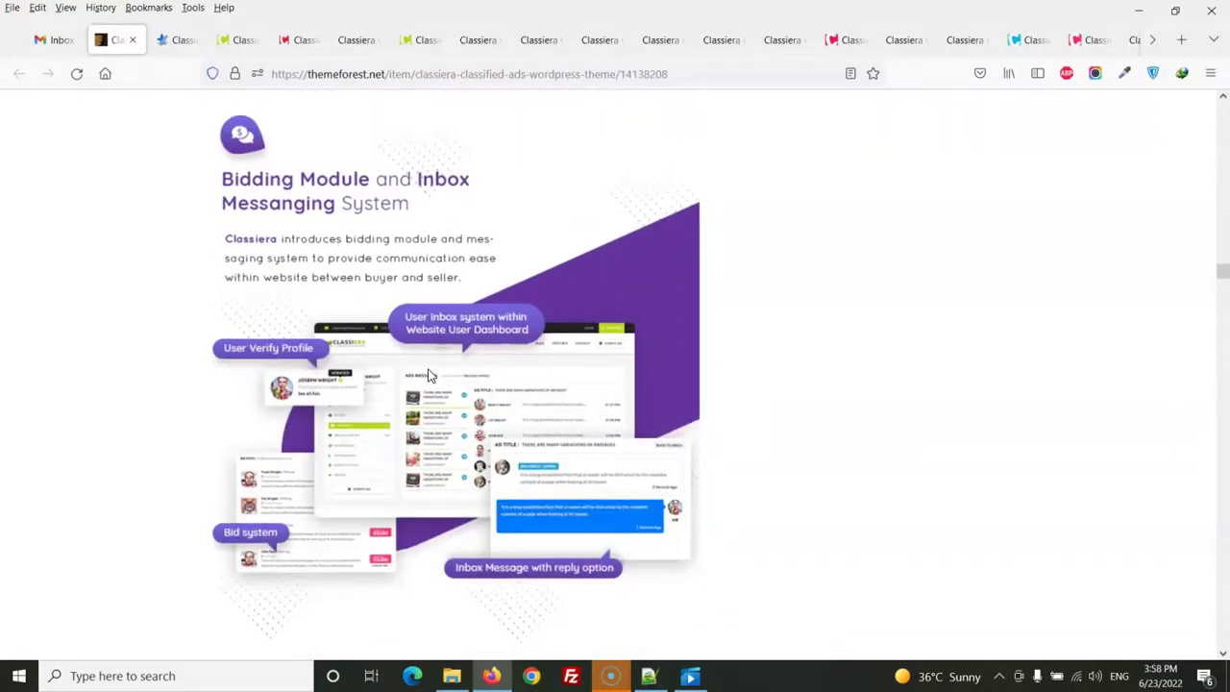
{"action": "scroll", "coordinate": [429, 375], "scroll_direction": "down", "scroll_amount": 6}
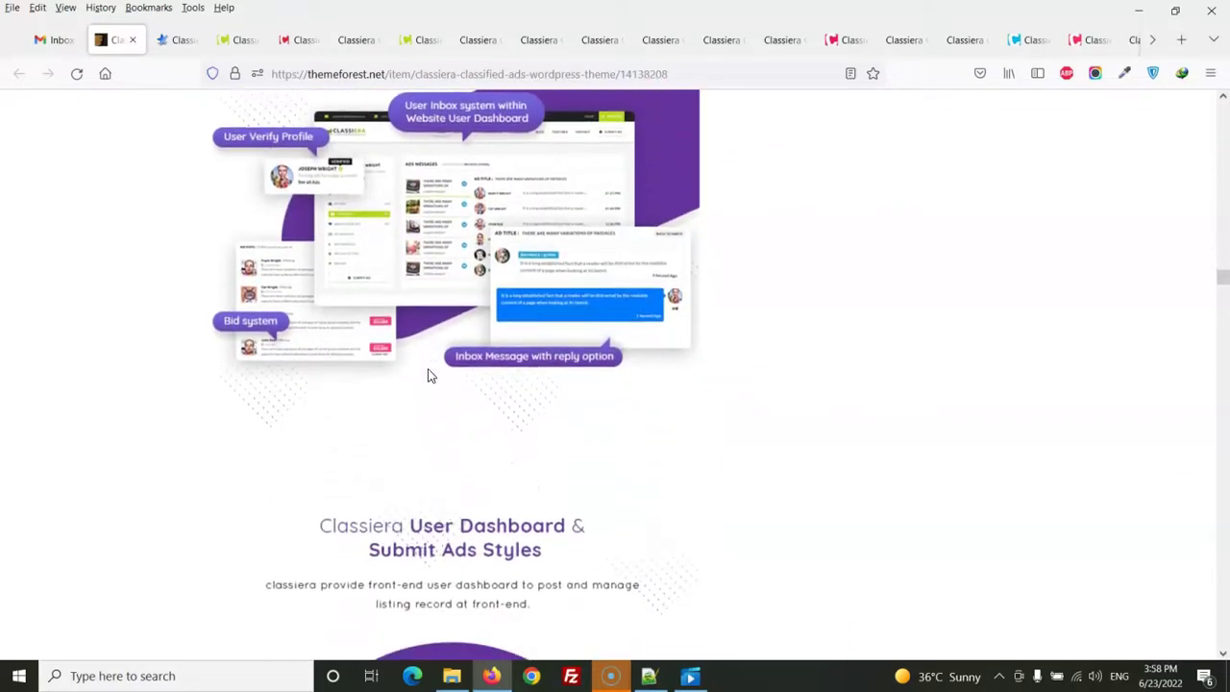
{"action": "scroll", "coordinate": [430, 375], "scroll_direction": "down", "scroll_amount": 13}
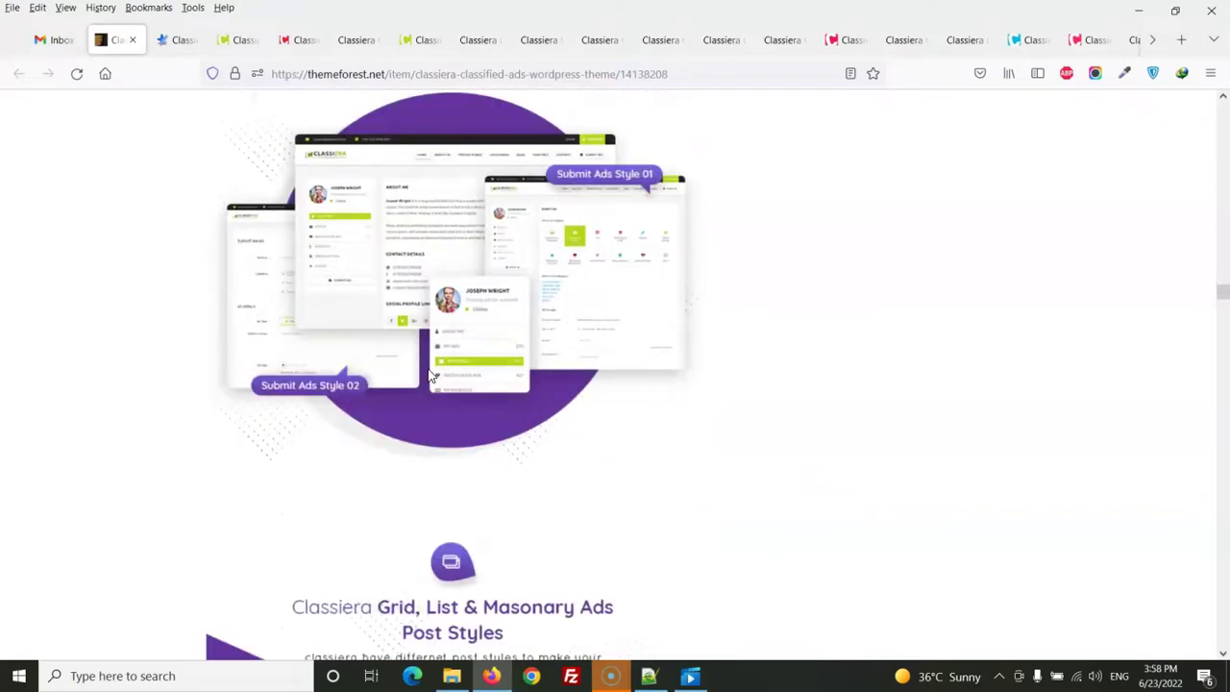
{"action": "scroll", "coordinate": [430, 375], "scroll_direction": "down", "scroll_amount": 5}
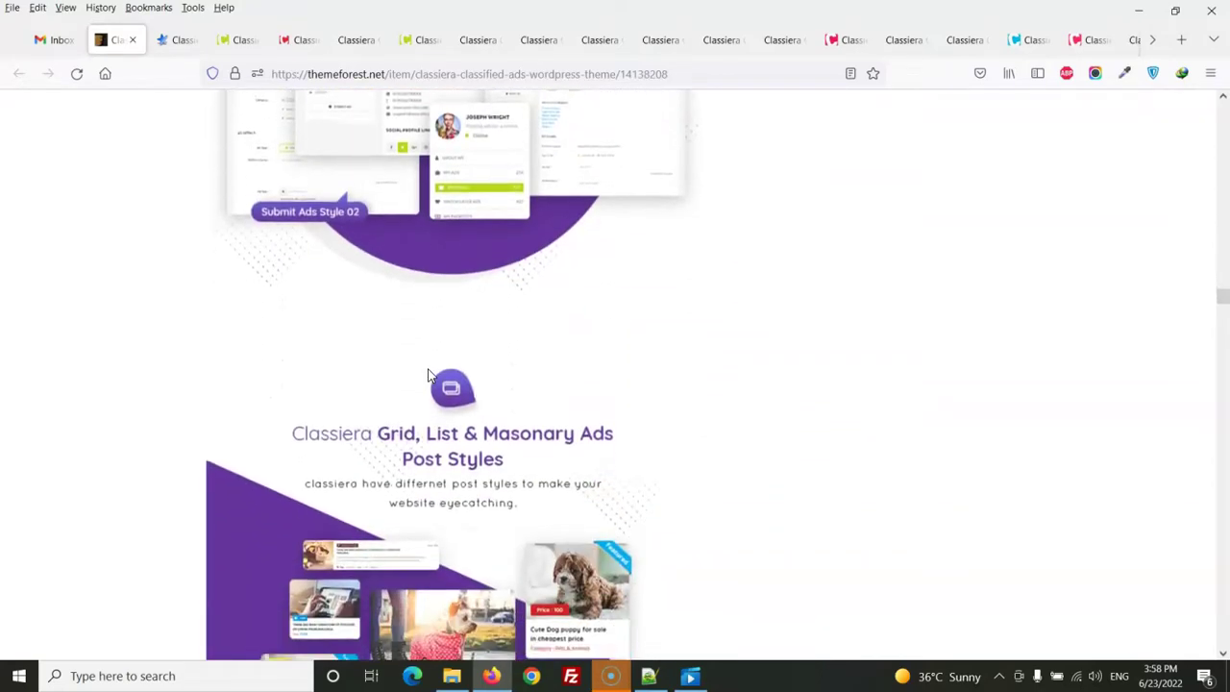
{"action": "scroll", "coordinate": [430, 375], "scroll_direction": "down", "scroll_amount": 2}
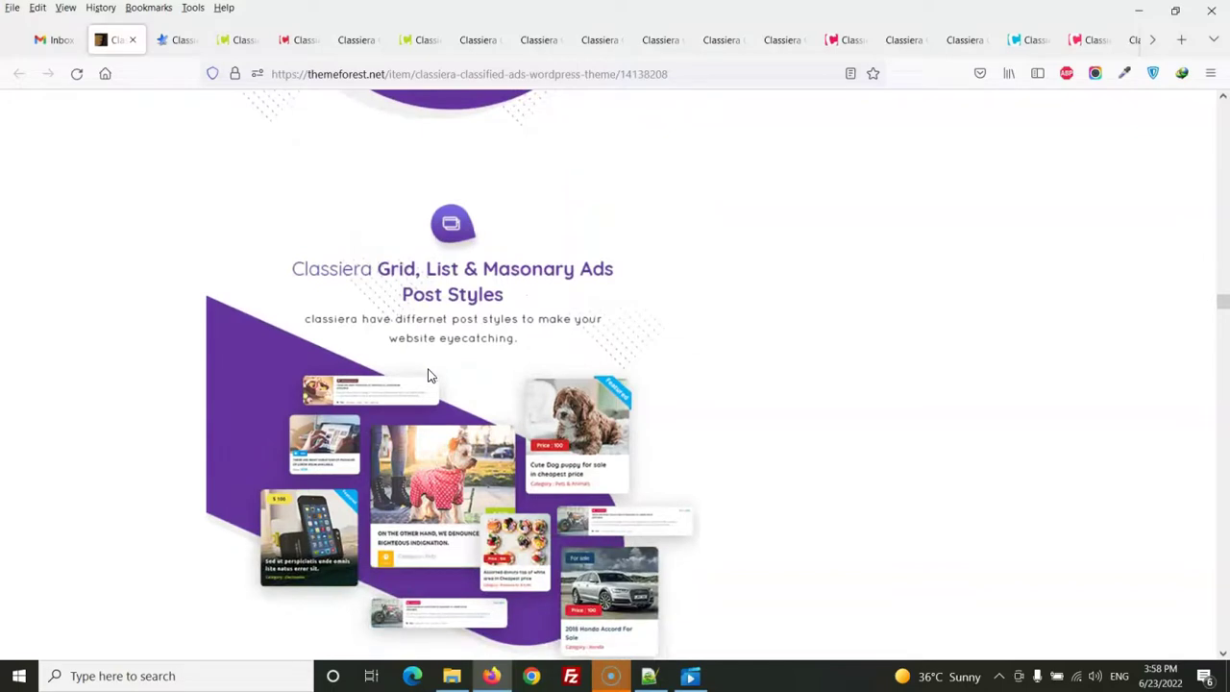
- Continue down the remaining features to the $49 'Ready To Get Started?' purchase block
{"action": "scroll", "coordinate": [430, 374], "scroll_direction": "down", "scroll_amount": 7}
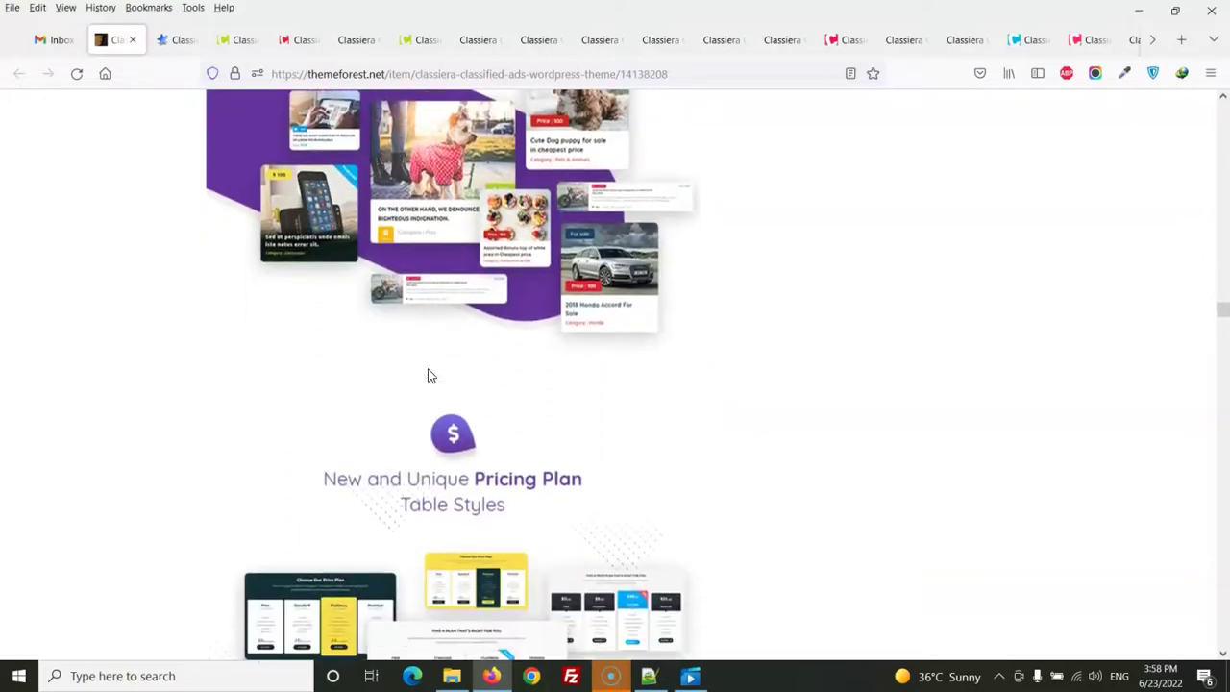
{"action": "scroll", "coordinate": [430, 375], "scroll_direction": "down", "scroll_amount": 6}
{"action": "scroll", "coordinate": [430, 375], "scroll_direction": "down", "scroll_amount": 1}
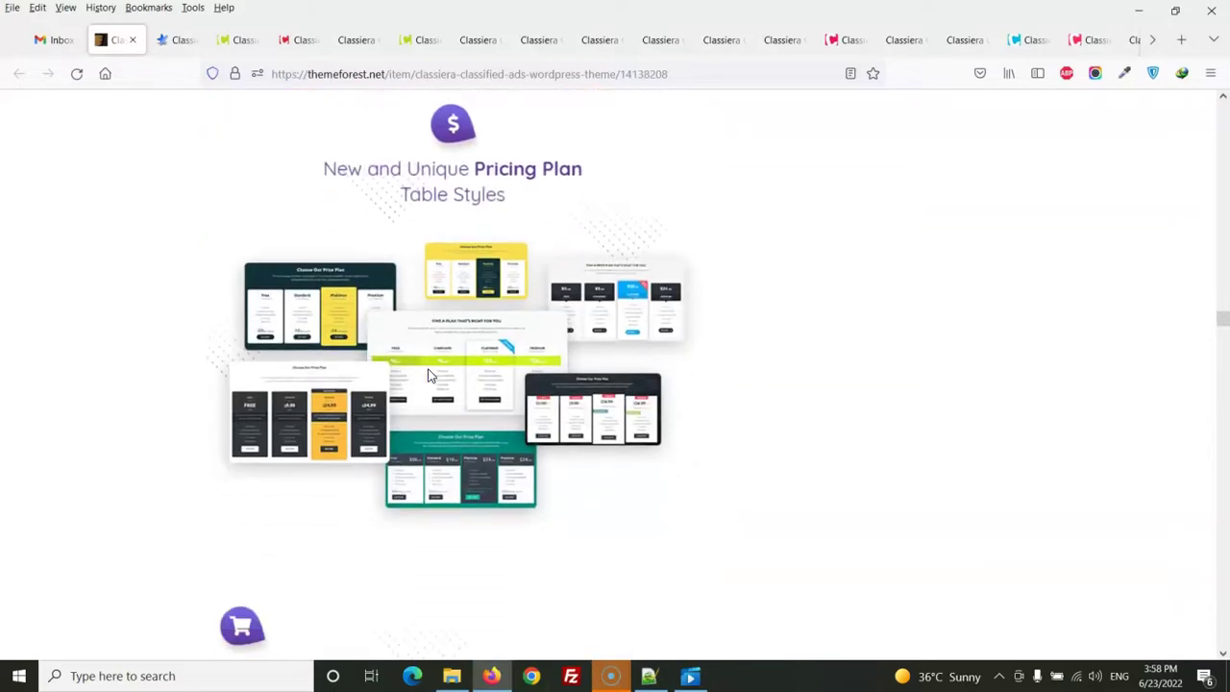
{"action": "scroll", "coordinate": [430, 375], "scroll_direction": "down", "scroll_amount": 7}
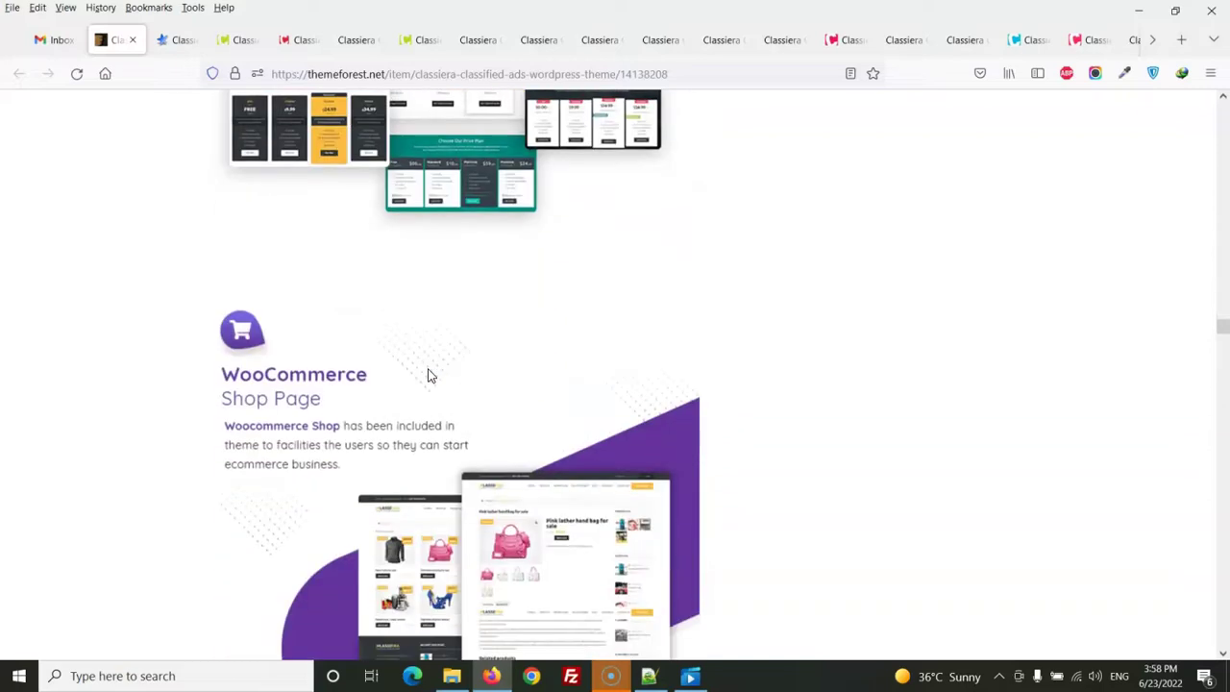
{"action": "scroll", "coordinate": [429, 375], "scroll_direction": "down", "scroll_amount": 4}
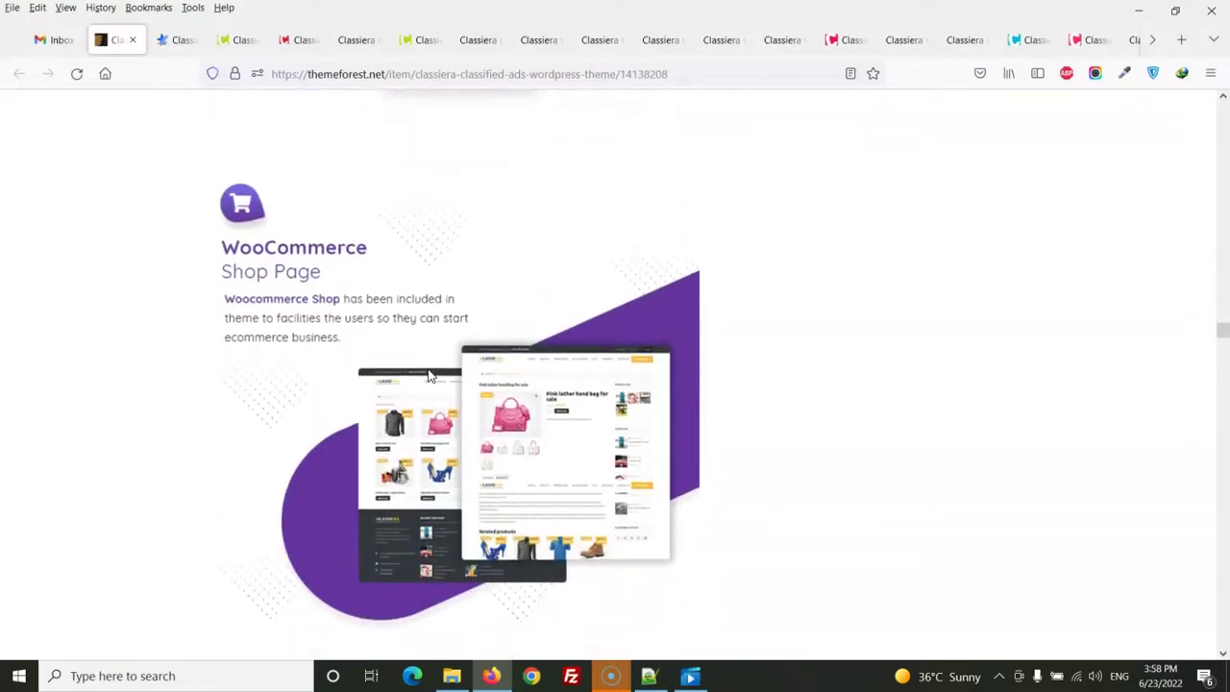
{"action": "scroll", "coordinate": [429, 376], "scroll_direction": "down", "scroll_amount": 15}
{"action": "scroll", "coordinate": [430, 375], "scroll_direction": "up", "scroll_amount": 3}
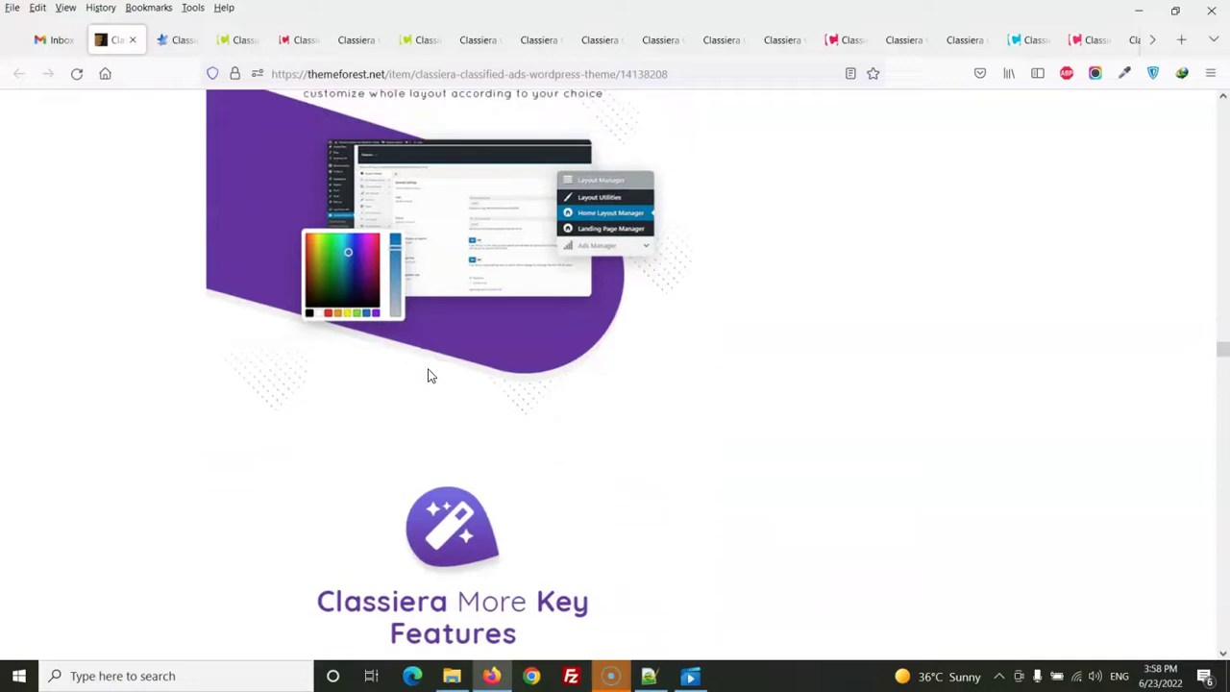
{"action": "scroll", "coordinate": [429, 375], "scroll_direction": "up", "scroll_amount": 2}
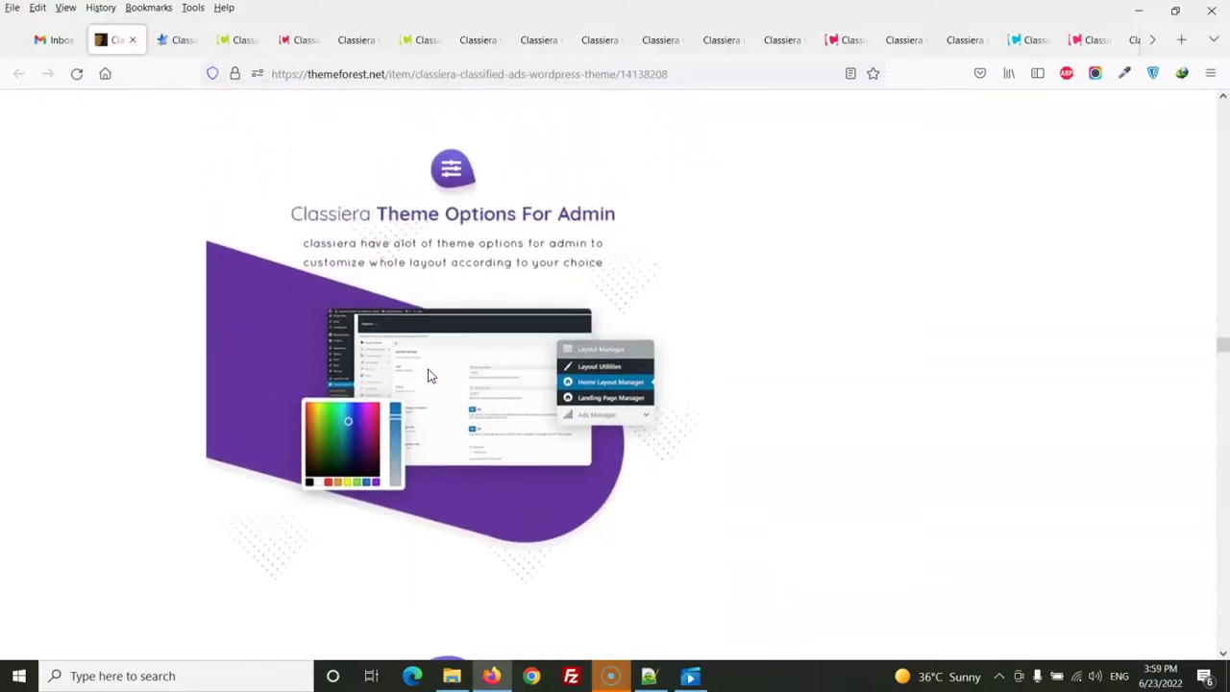
{"action": "scroll", "coordinate": [430, 375], "scroll_direction": "down", "scroll_amount": 1}
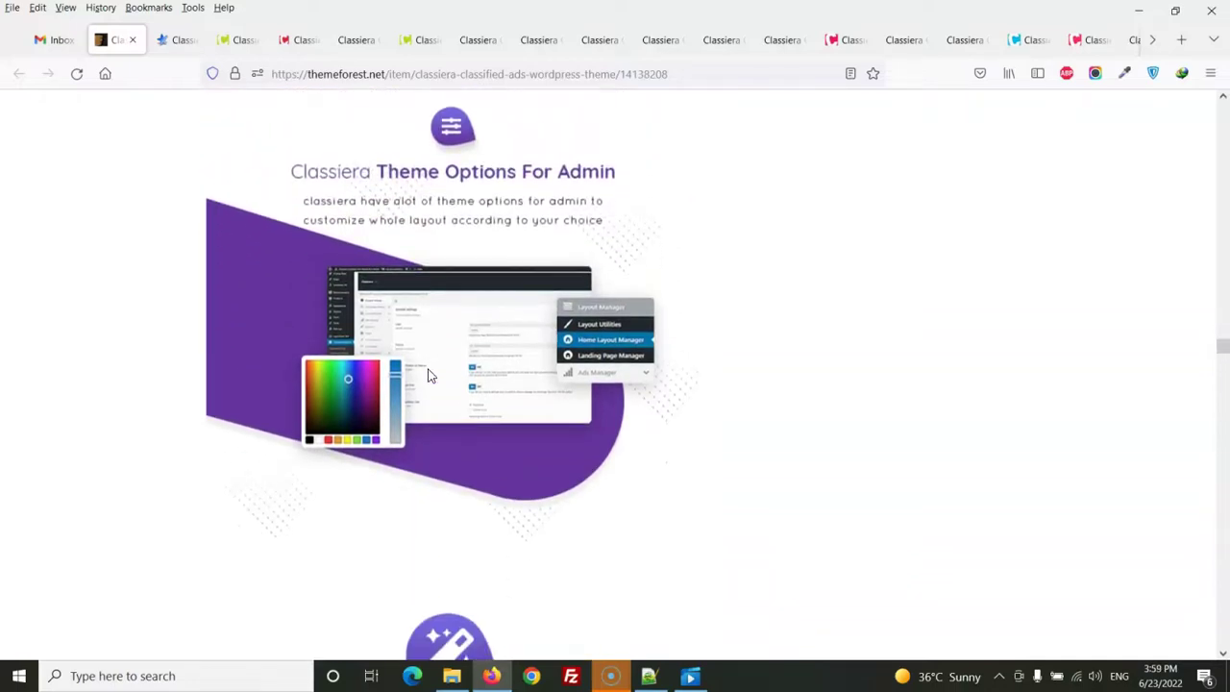
{"action": "scroll", "coordinate": [430, 376], "scroll_direction": "down", "scroll_amount": 4}
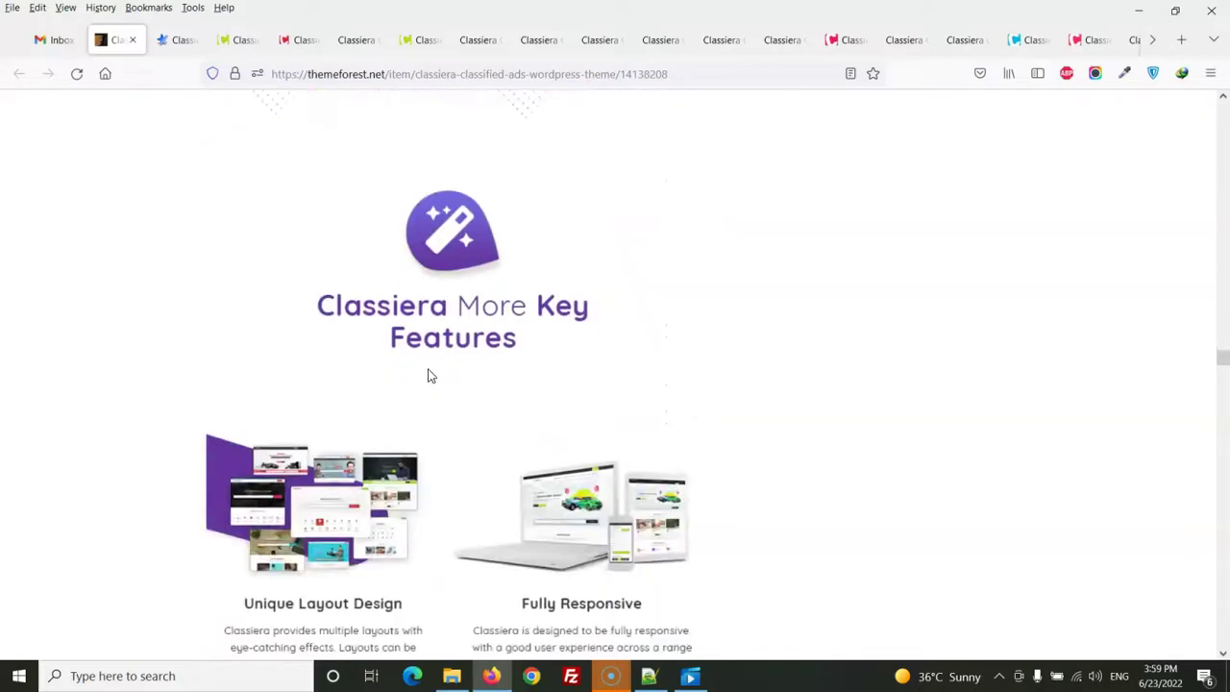
{"action": "scroll", "coordinate": [430, 375], "scroll_direction": "down", "scroll_amount": 4}
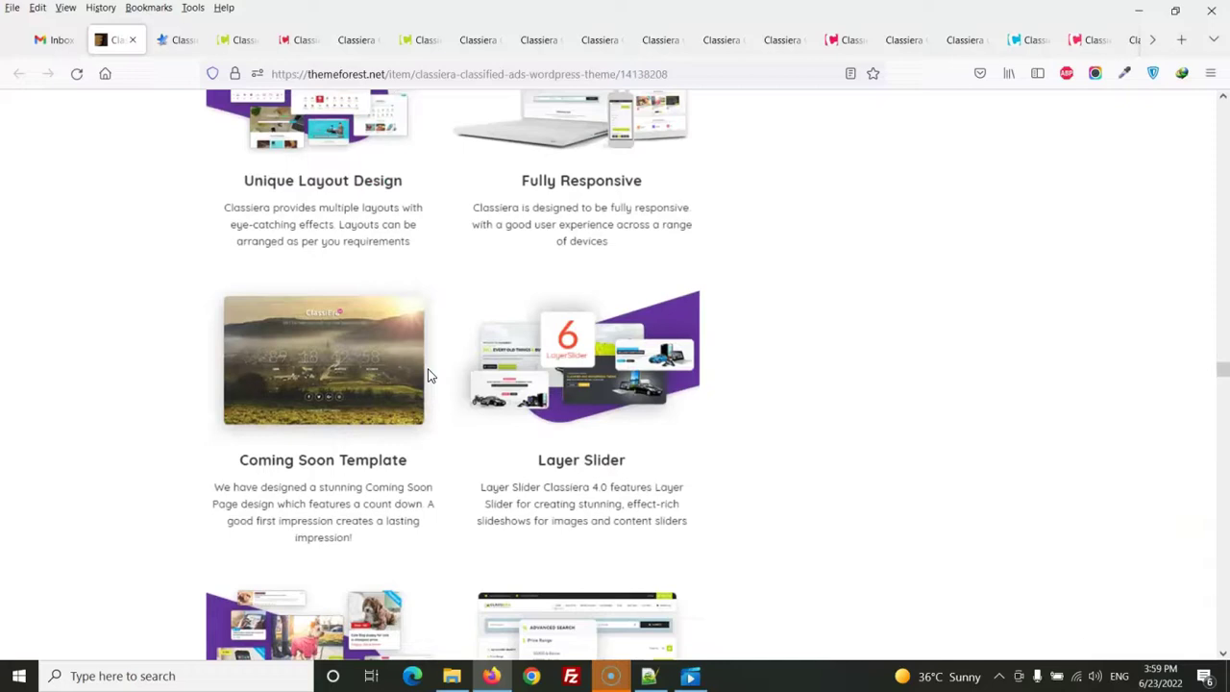
{"action": "scroll", "coordinate": [430, 375], "scroll_direction": "down", "scroll_amount": 3}
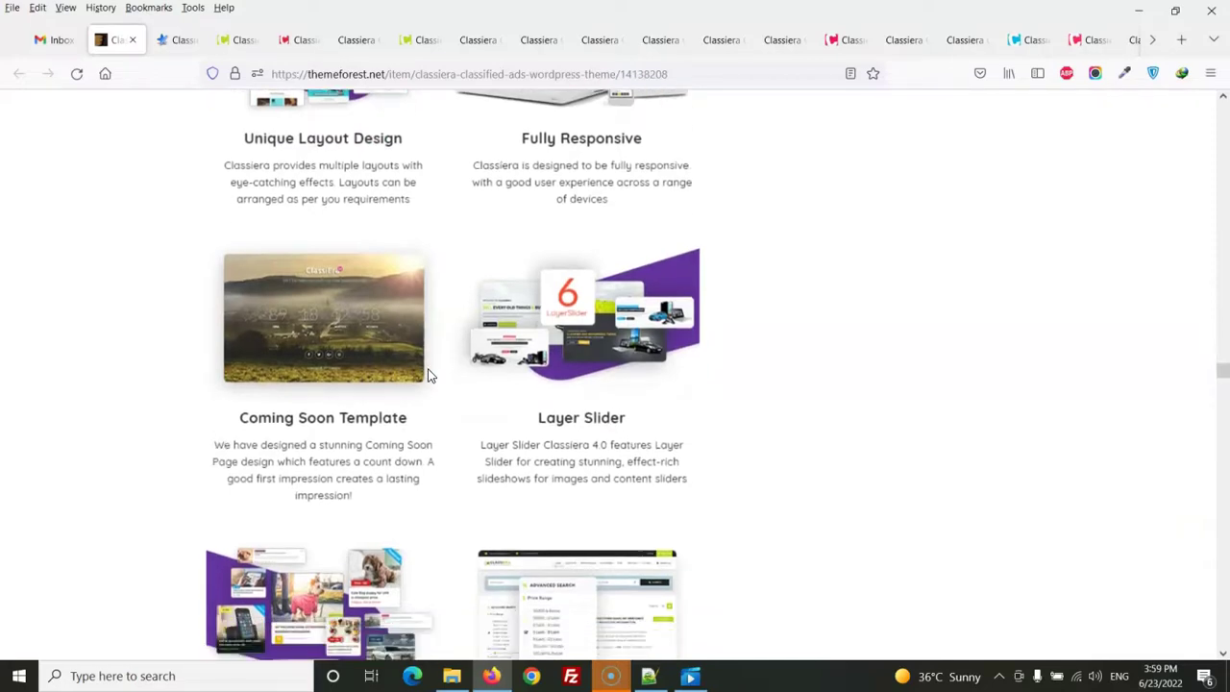
{"action": "scroll", "coordinate": [430, 376], "scroll_direction": "down", "scroll_amount": 5}
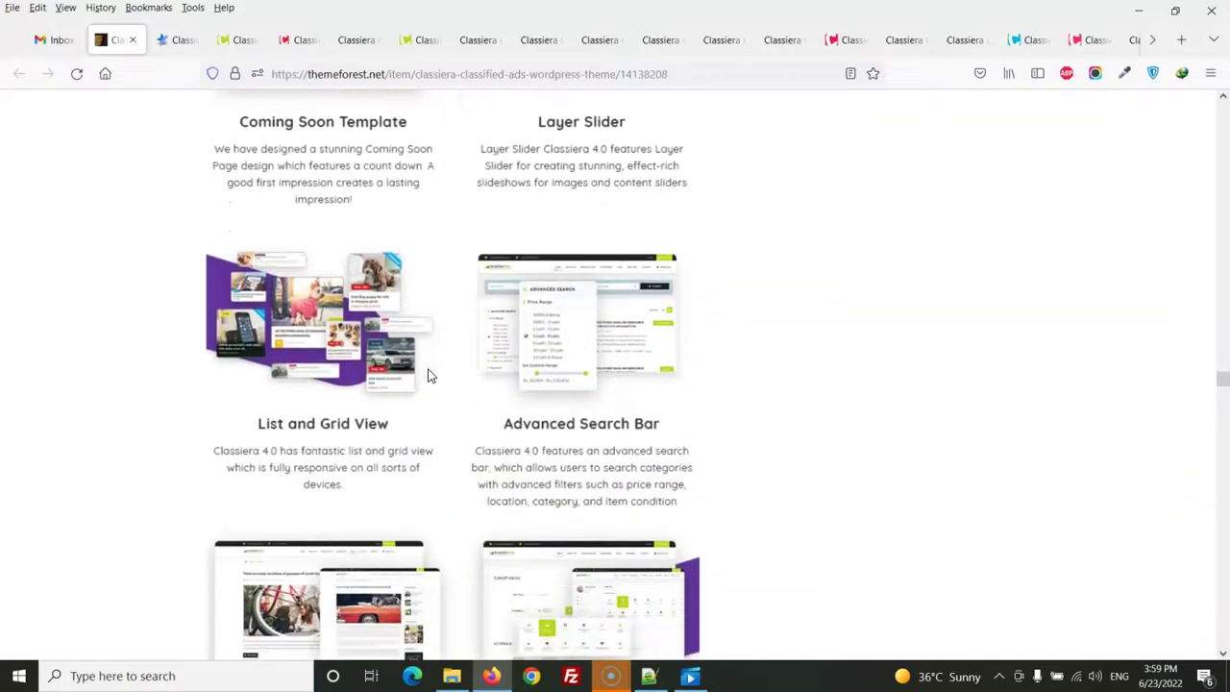
{"action": "scroll", "coordinate": [429, 376], "scroll_direction": "down", "scroll_amount": 3}
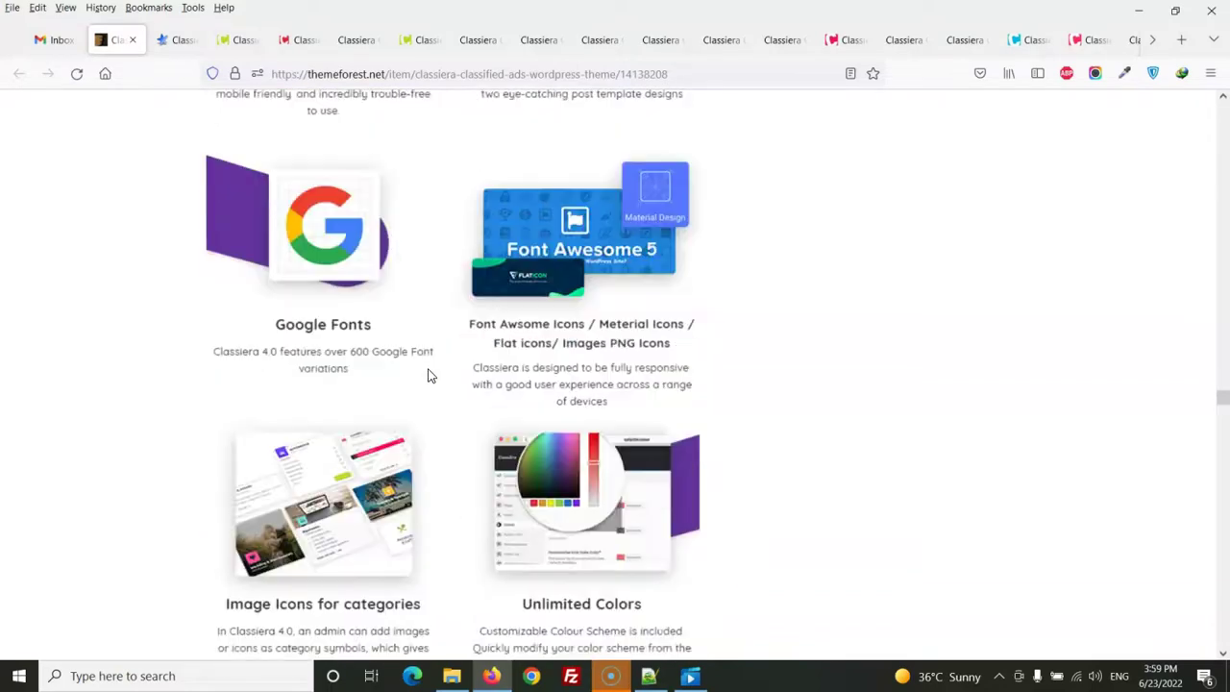
{"action": "scroll", "coordinate": [430, 376], "scroll_direction": "up", "scroll_amount": 1}
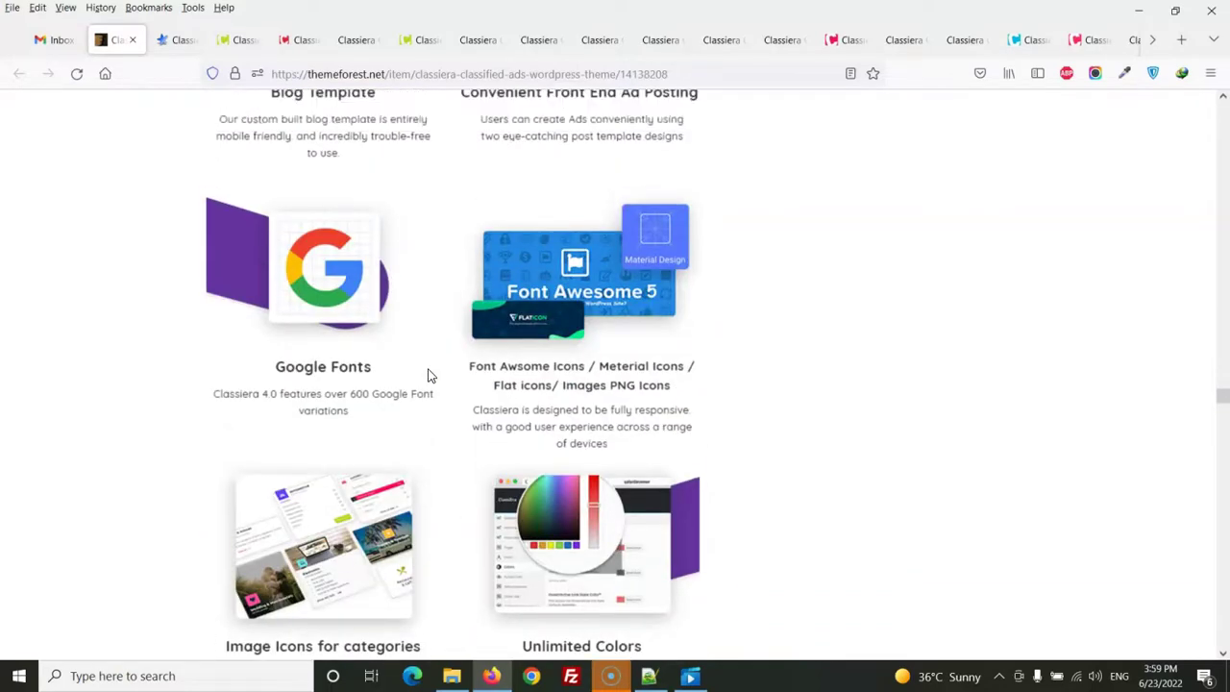
{"action": "scroll", "coordinate": [430, 376], "scroll_direction": "down", "scroll_amount": 5}
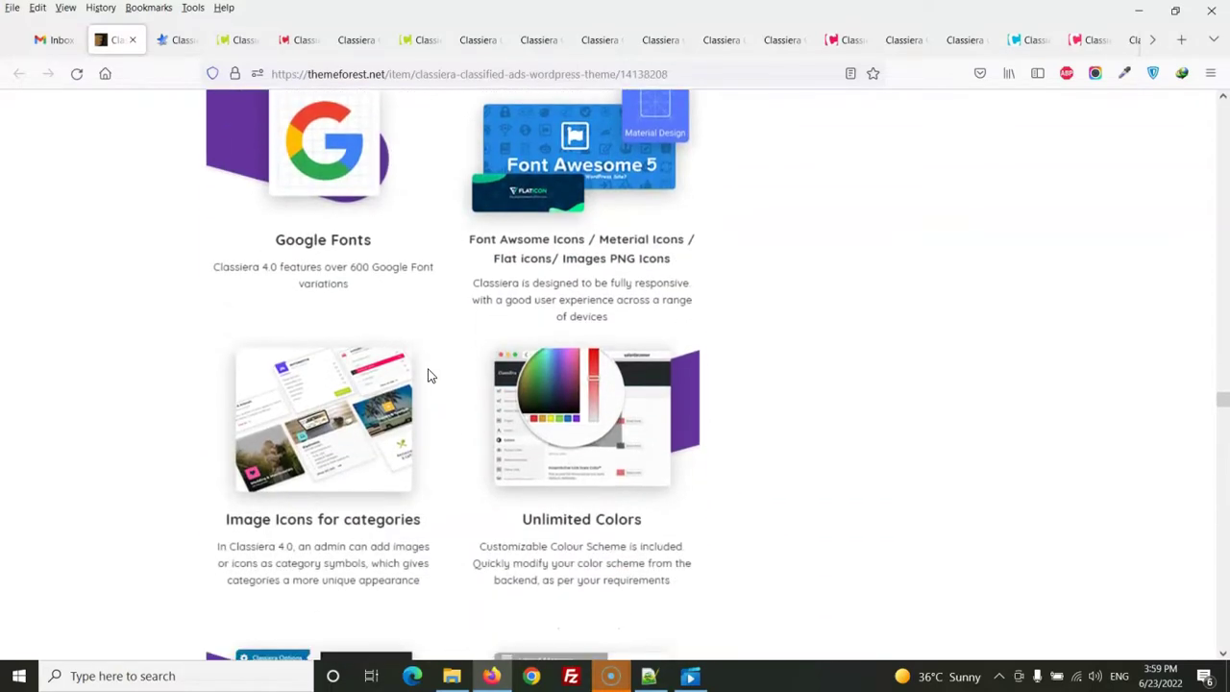
{"action": "scroll", "coordinate": [430, 376], "scroll_direction": "up", "scroll_amount": 4}
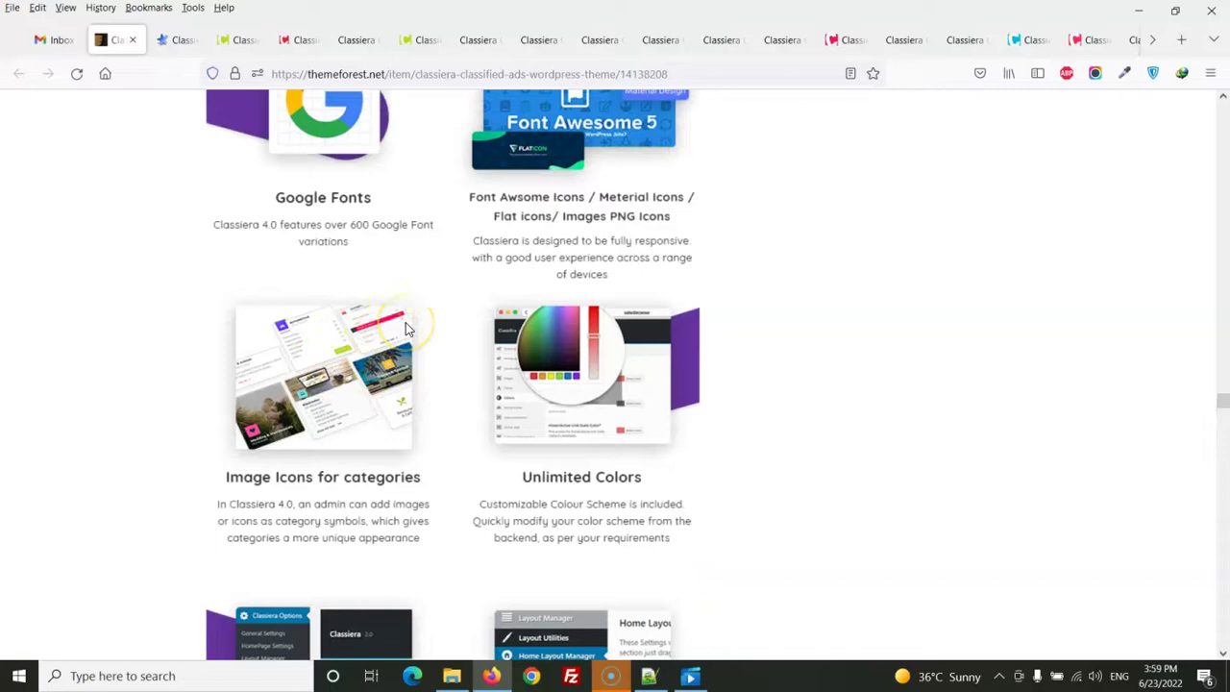
{"action": "scroll", "coordinate": [405, 329], "scroll_direction": "down", "scroll_amount": 3}
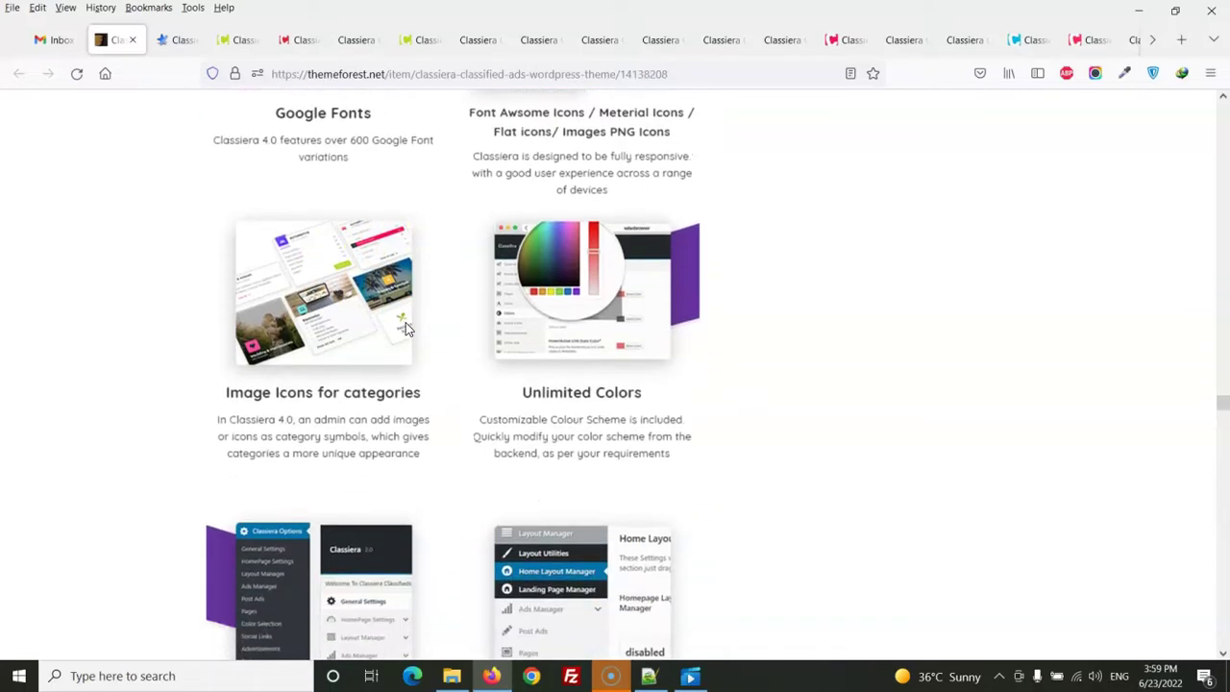
{"action": "scroll", "coordinate": [406, 328], "scroll_direction": "down", "scroll_amount": 6}
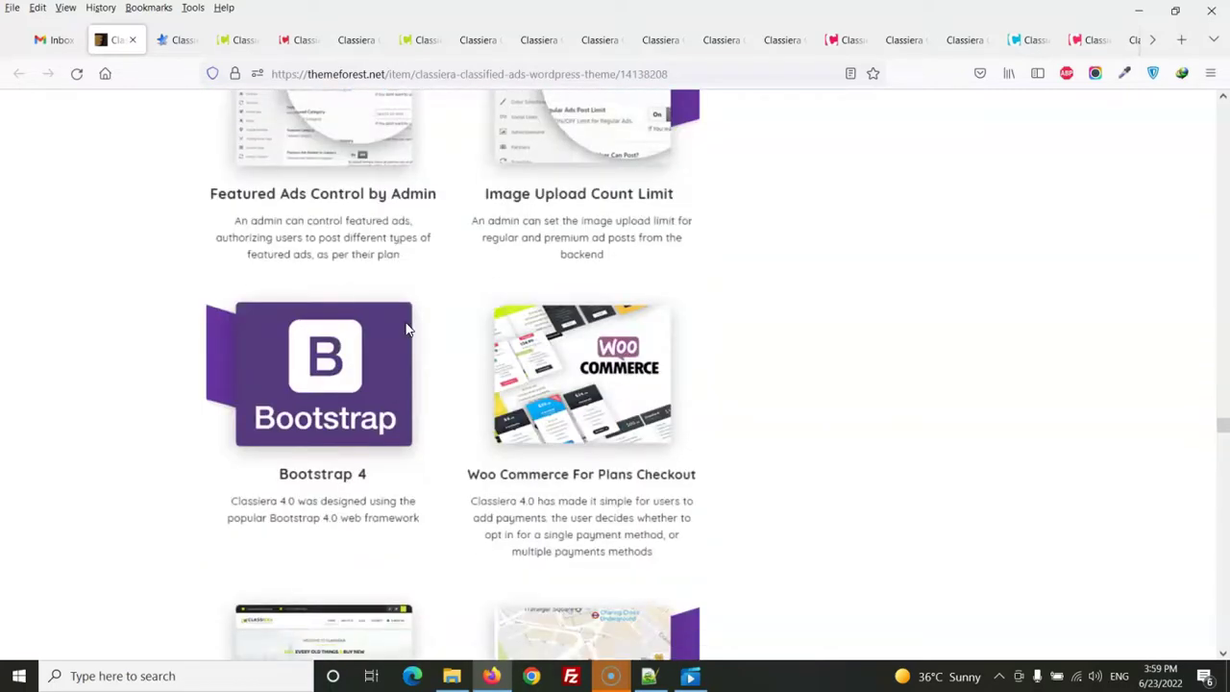
{"action": "scroll", "coordinate": [406, 329], "scroll_direction": "down", "scroll_amount": 3}
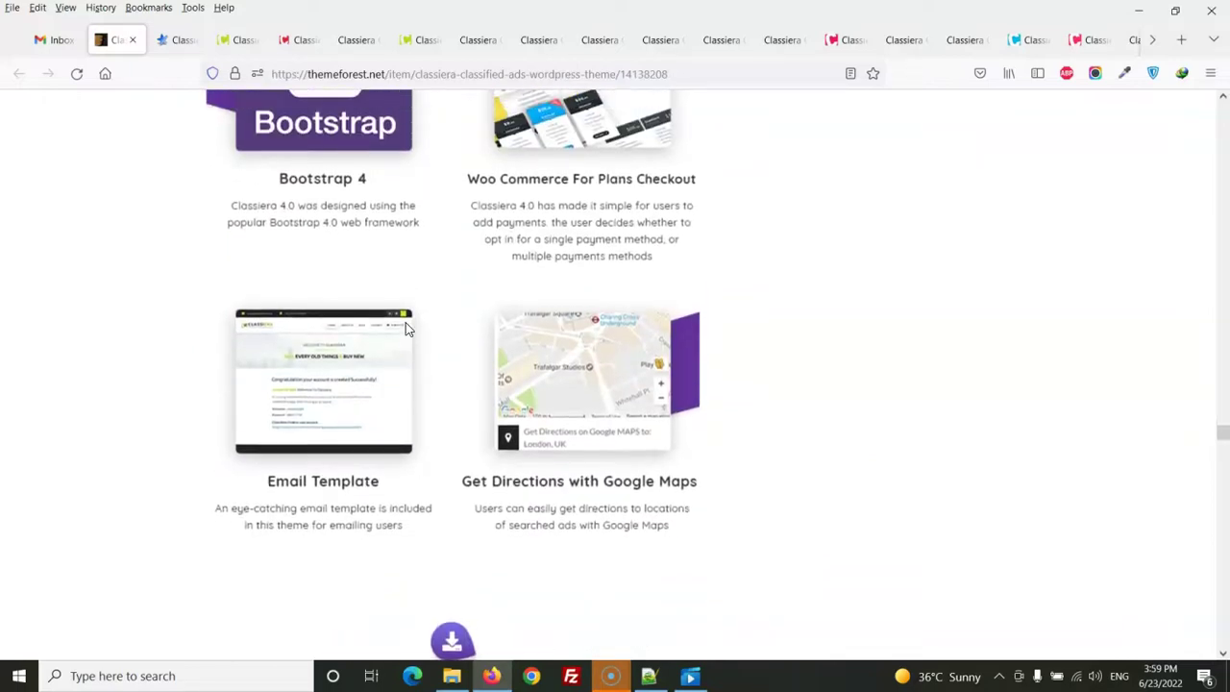
{"action": "scroll", "coordinate": [405, 329], "scroll_direction": "up", "scroll_amount": 2}
{"action": "scroll", "coordinate": [406, 328], "scroll_direction": "down", "scroll_amount": 4}
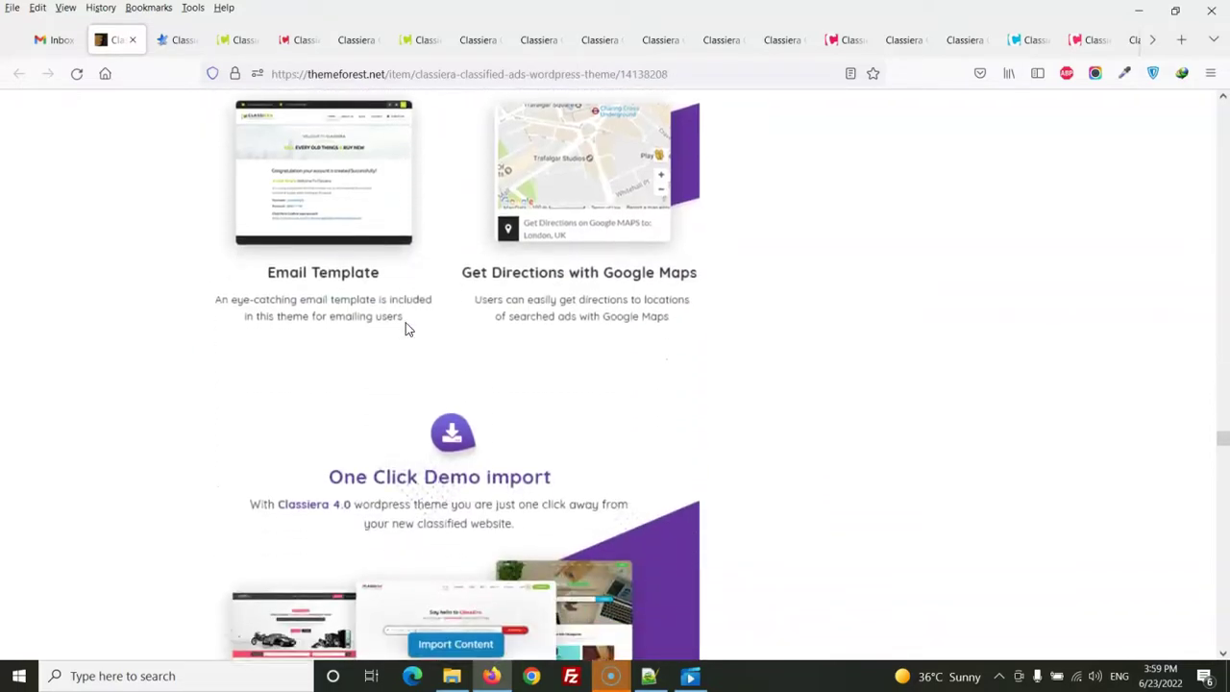
{"action": "scroll", "coordinate": [406, 329], "scroll_direction": "down", "scroll_amount": 4}
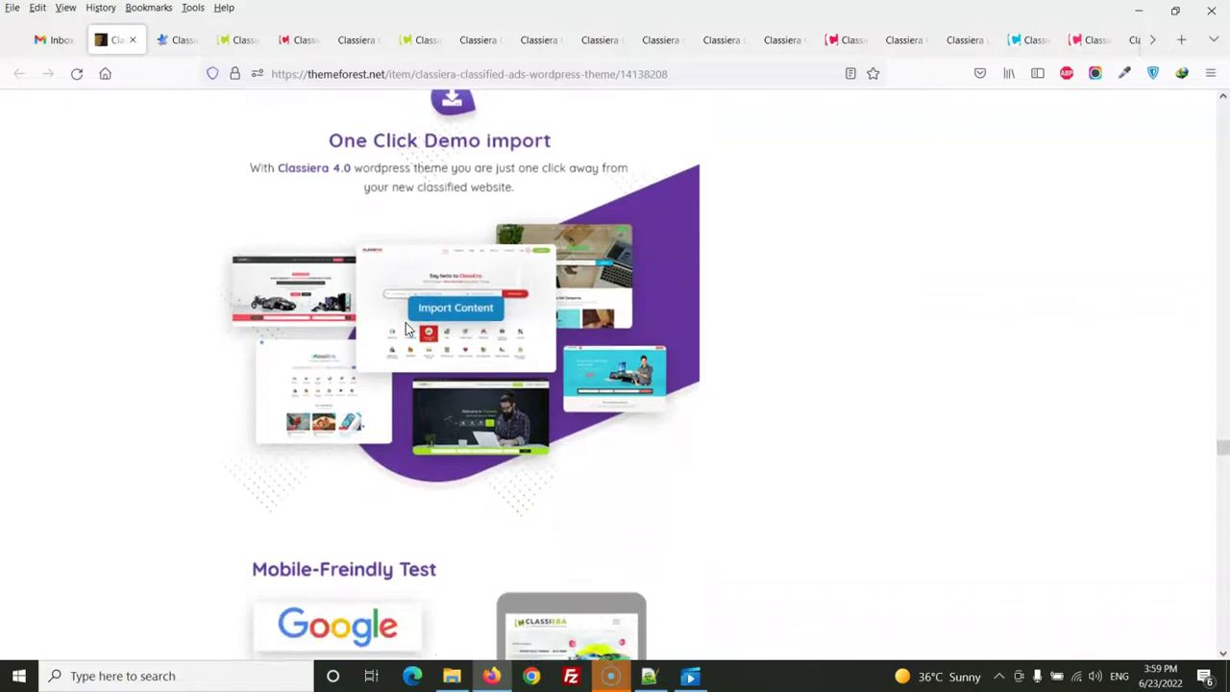
{"action": "scroll", "coordinate": [405, 329], "scroll_direction": "down", "scroll_amount": 4}
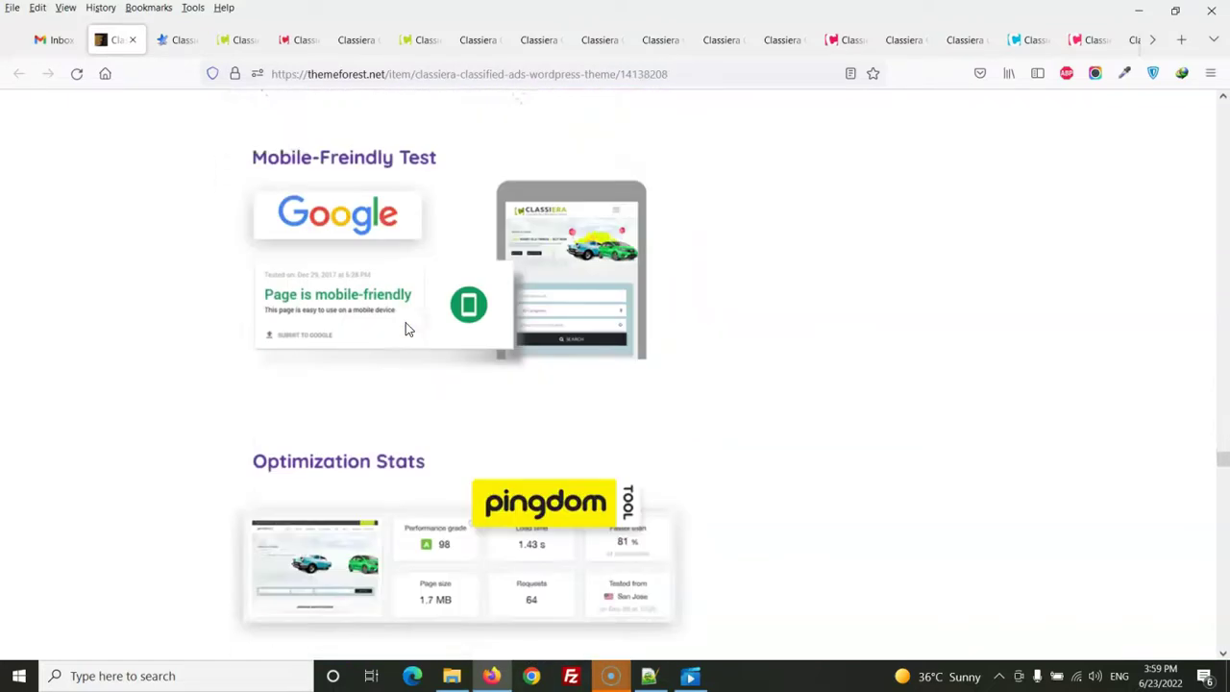
{"action": "scroll", "coordinate": [405, 329], "scroll_direction": "down", "scroll_amount": 1}
{"action": "scroll", "coordinate": [405, 328], "scroll_direction": "down", "scroll_amount": 6}
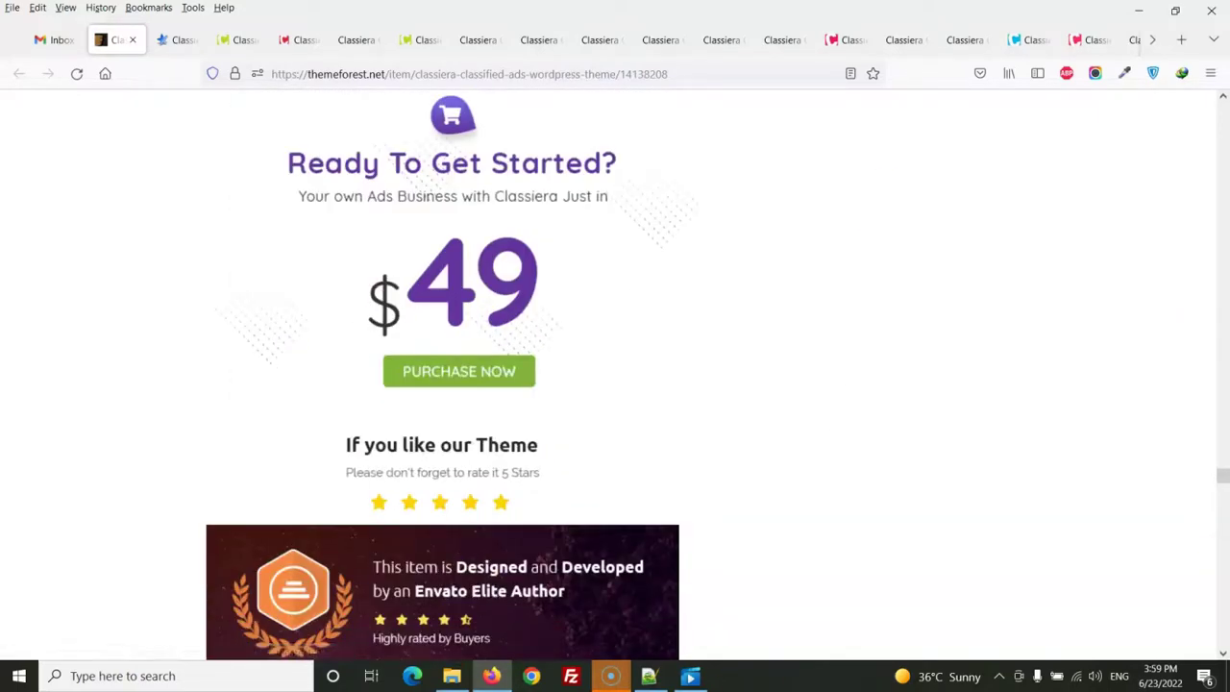
- Switch to the Classiera live demo site and look over its template previews
{"action": "left_click", "coordinate": [231, 39]}
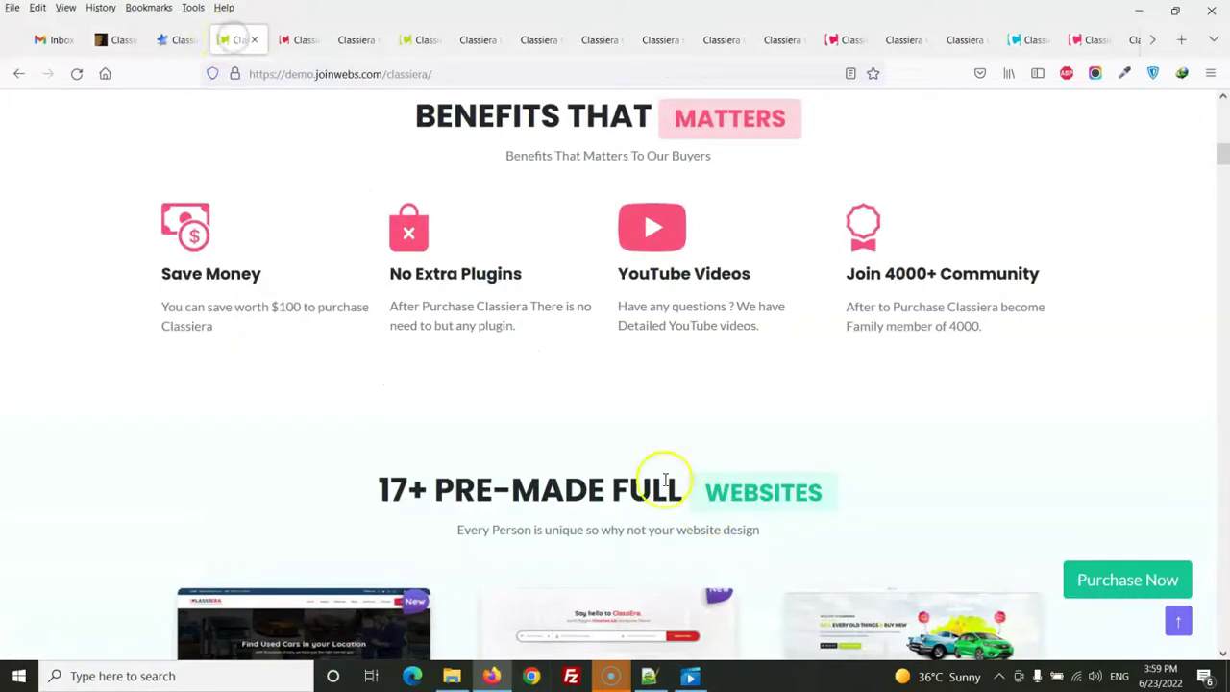
{"action": "left_click_drag", "start_coordinate": [1222, 148], "coordinate": [1219, 79]}
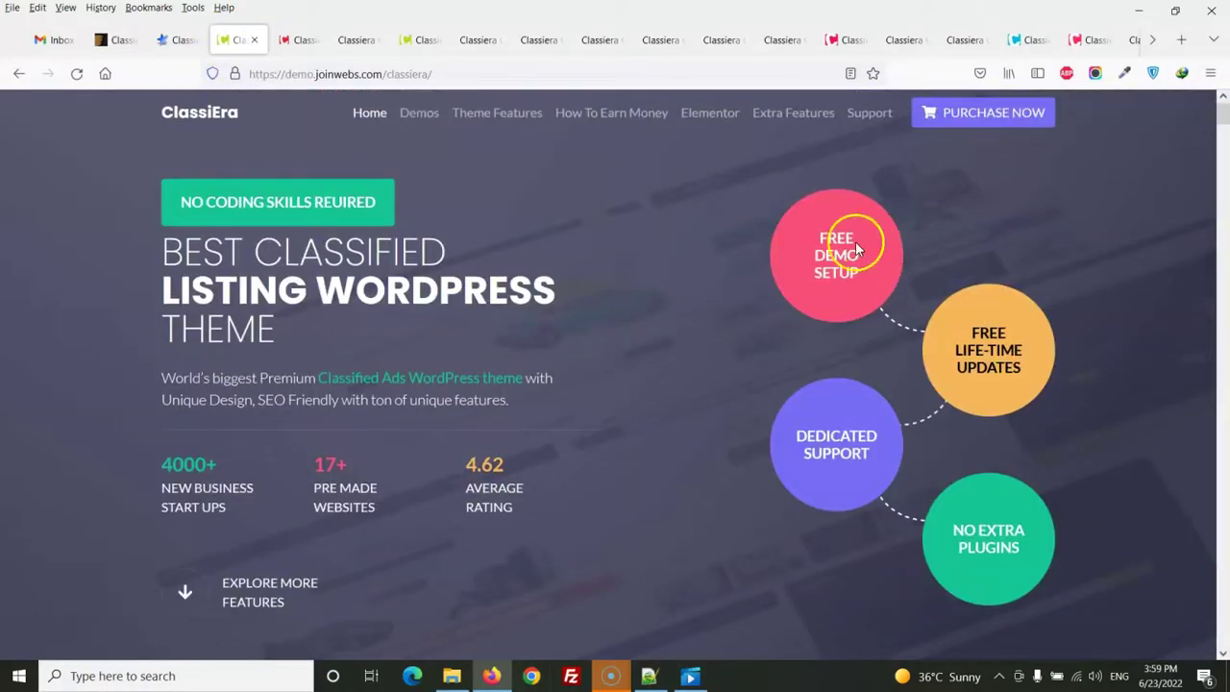
{"action": "left_click_drag", "start_coordinate": [855, 240], "coordinate": [852, 266]}
{"action": "left_click_drag", "start_coordinate": [973, 349], "coordinate": [1033, 371]}
{"action": "scroll", "coordinate": [882, 377], "scroll_direction": "down", "scroll_amount": 1}
{"action": "scroll", "coordinate": [881, 376], "scroll_direction": "down", "scroll_amount": 3}
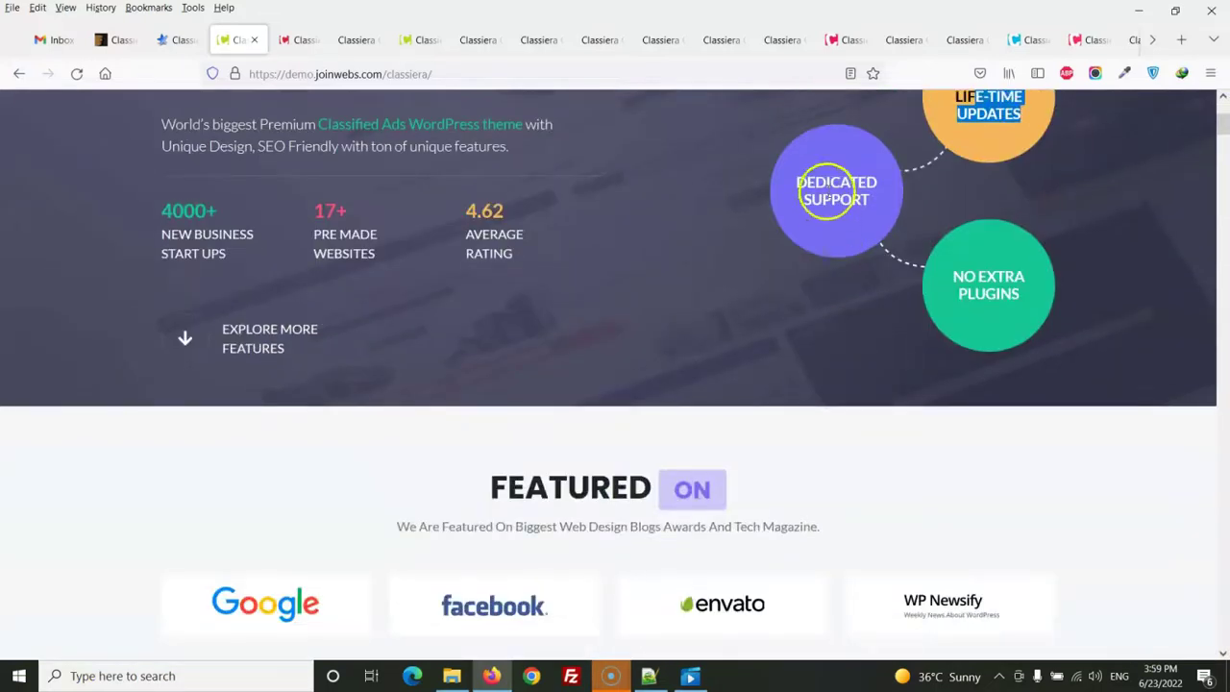
{"action": "left_click_drag", "start_coordinate": [978, 279], "coordinate": [1045, 285]}
{"action": "left_click", "coordinate": [1022, 294]}
- Scroll past the demo thumbnails to the Advance Search and Custom Fields sections
{"action": "scroll", "coordinate": [593, 330], "scroll_direction": "down", "scroll_amount": 3}
{"action": "scroll", "coordinate": [593, 330], "scroll_direction": "down", "scroll_amount": 5}
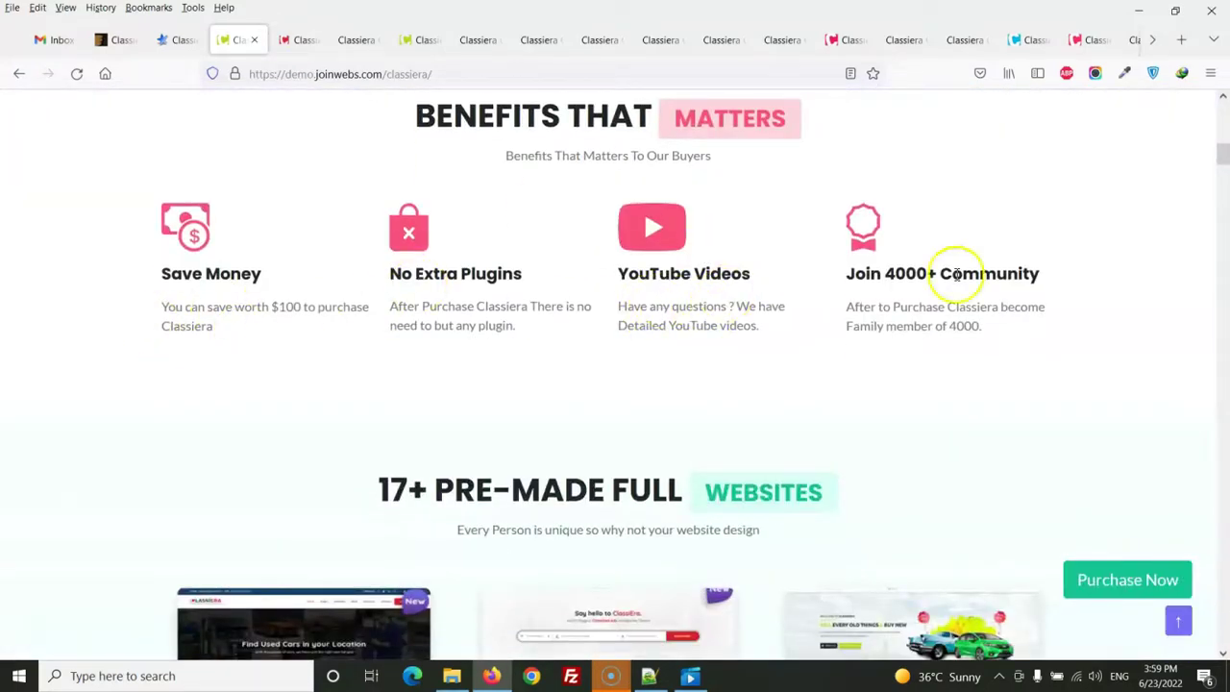
{"action": "scroll", "coordinate": [626, 324], "scroll_direction": "down", "scroll_amount": 4}
{"action": "scroll", "coordinate": [568, 295], "scroll_direction": "down", "scroll_amount": 10}
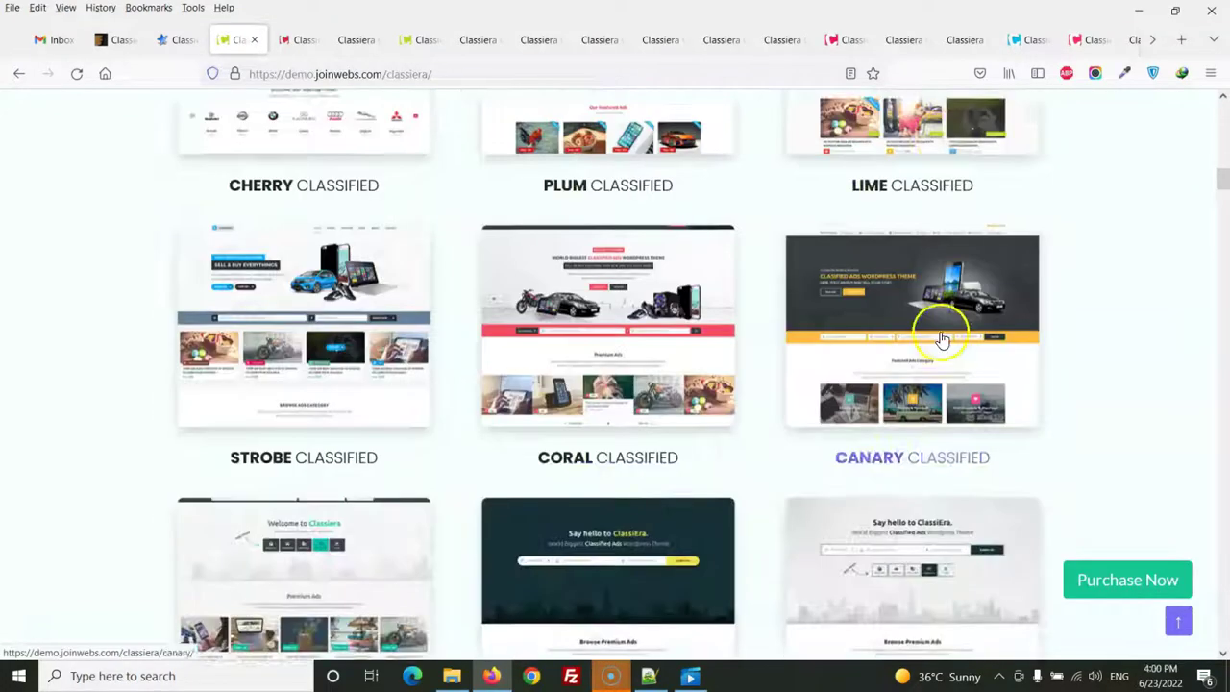
{"action": "scroll", "coordinate": [629, 365], "scroll_direction": "down", "scroll_amount": 9}
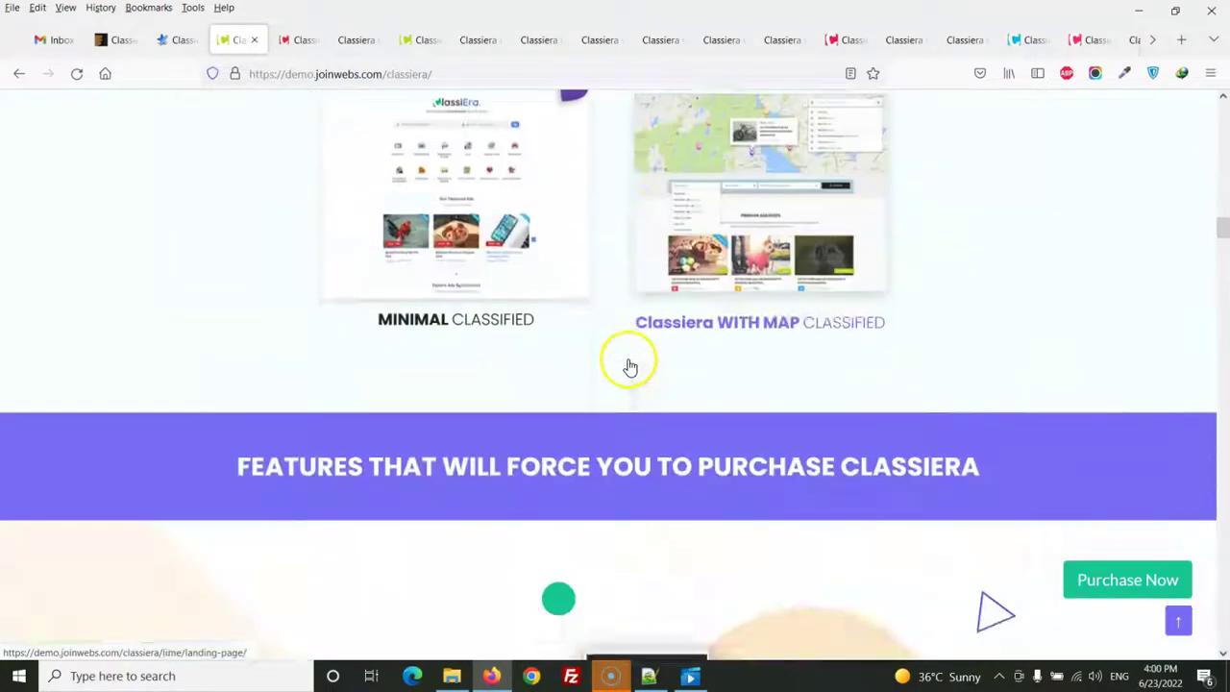
{"action": "scroll", "coordinate": [426, 282], "scroll_direction": "down", "scroll_amount": 5}
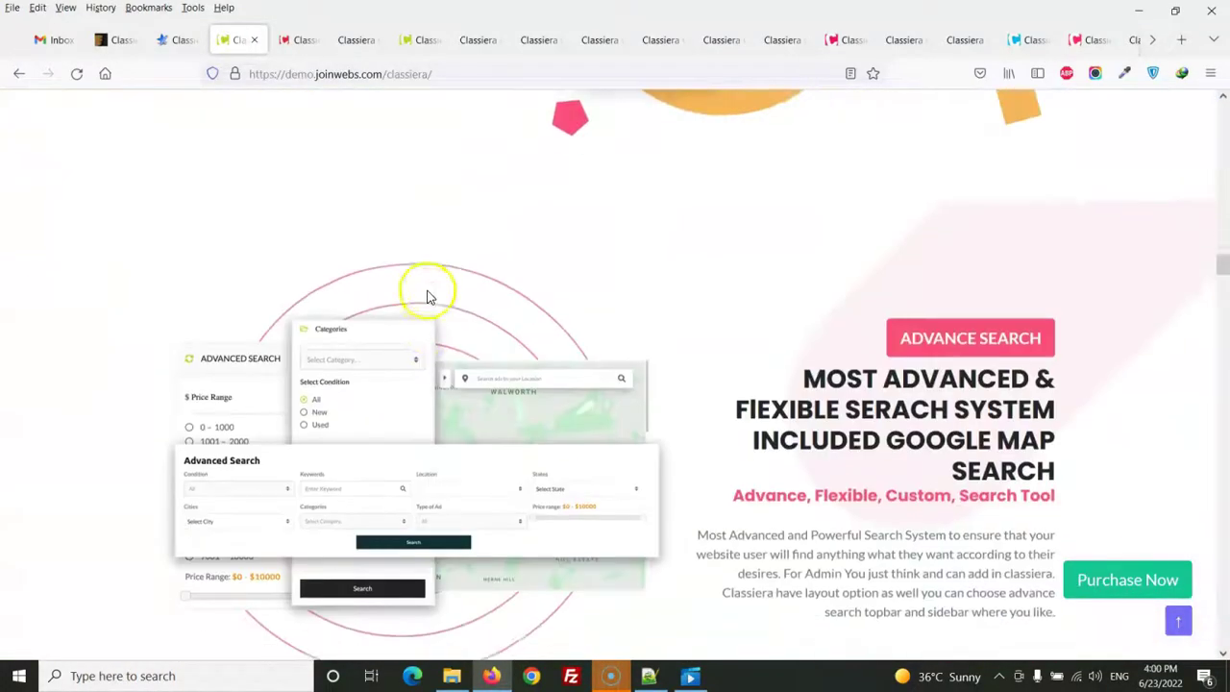
{"action": "scroll", "coordinate": [558, 292], "scroll_direction": "down", "scroll_amount": 3}
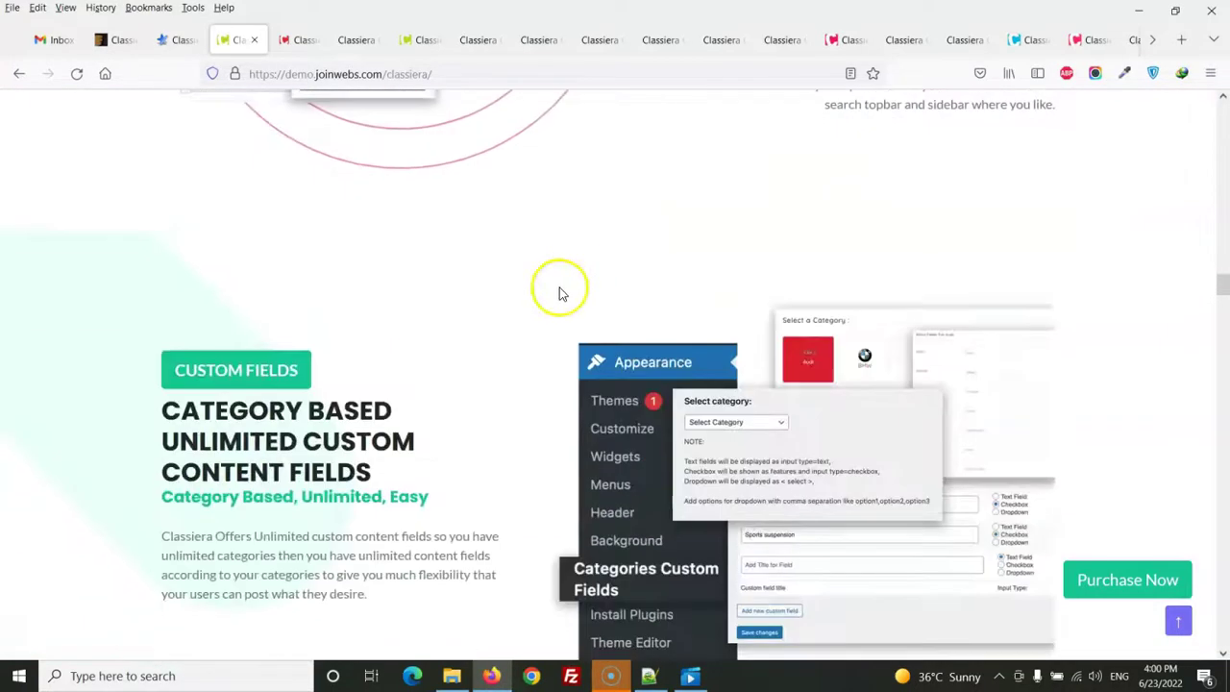
{"action": "scroll", "coordinate": [541, 316], "scroll_direction": "up", "scroll_amount": 4}
{"action": "scroll", "coordinate": [577, 394], "scroll_direction": "down", "scroll_amount": 2}
{"action": "scroll", "coordinate": [695, 371], "scroll_direction": "down", "scroll_amount": 4}
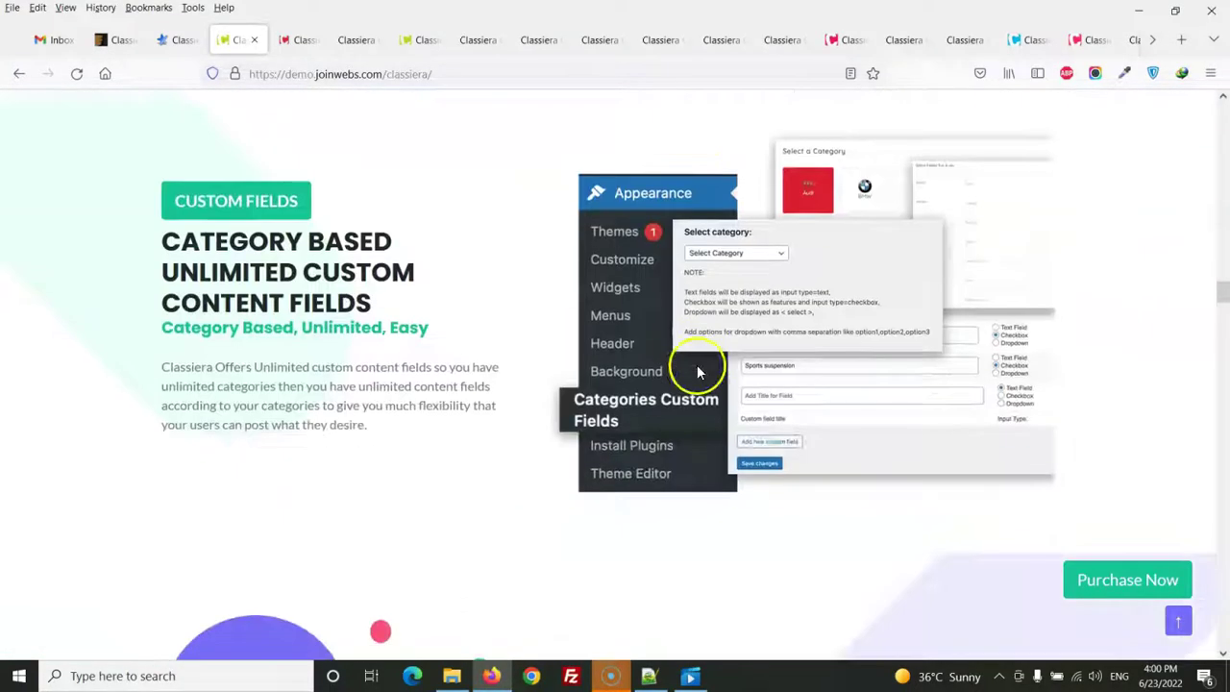
{"action": "scroll", "coordinate": [278, 288], "scroll_direction": "up", "scroll_amount": 6}
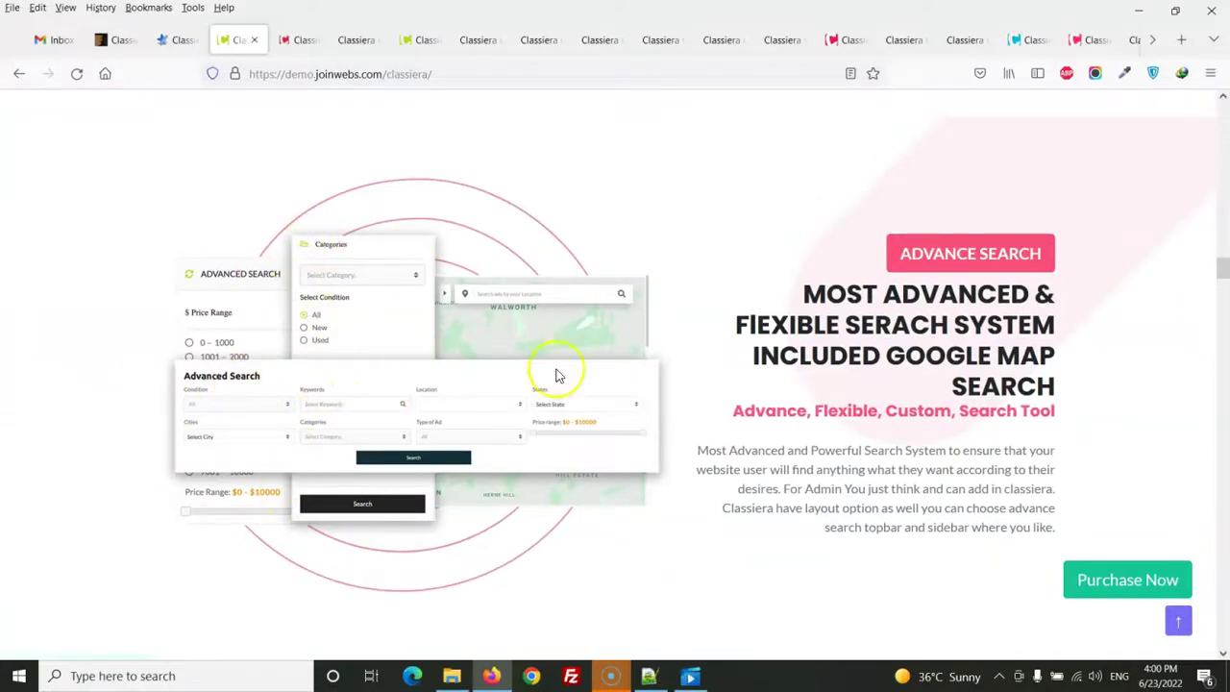
{"action": "scroll", "coordinate": [615, 418], "scroll_direction": "down", "scroll_amount": 6}
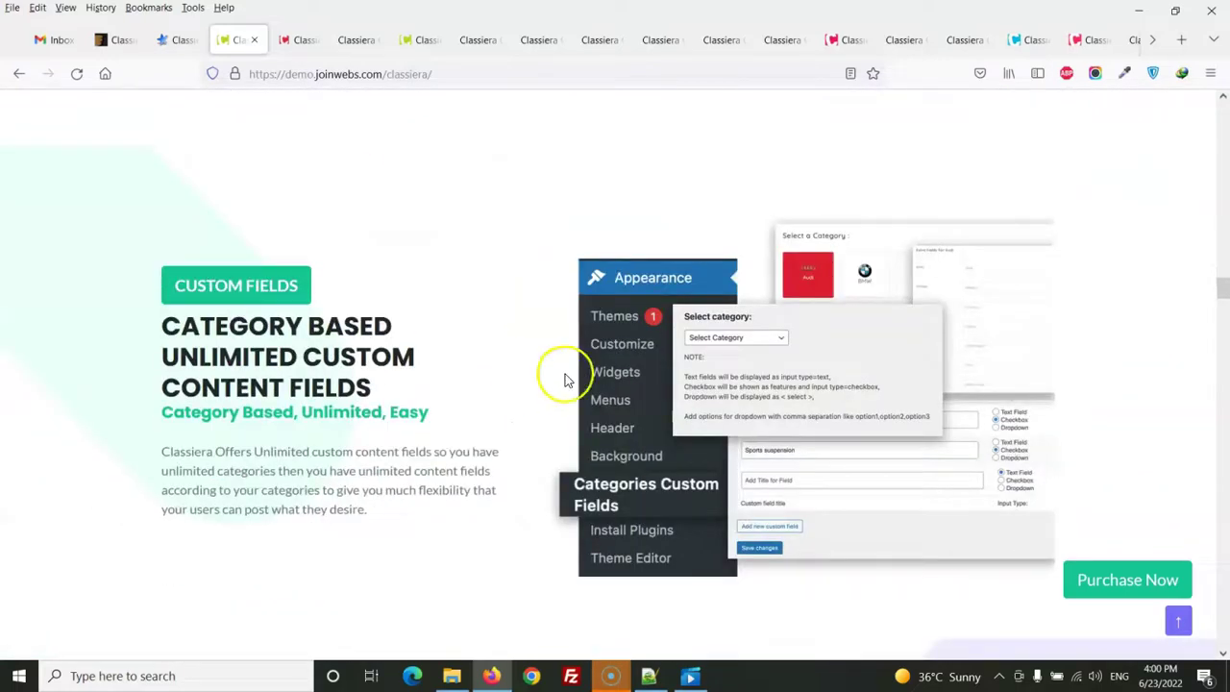
- Scroll through the next Classiera demo feature sections
{"action": "scroll", "coordinate": [798, 208], "scroll_direction": "down", "scroll_amount": 5}
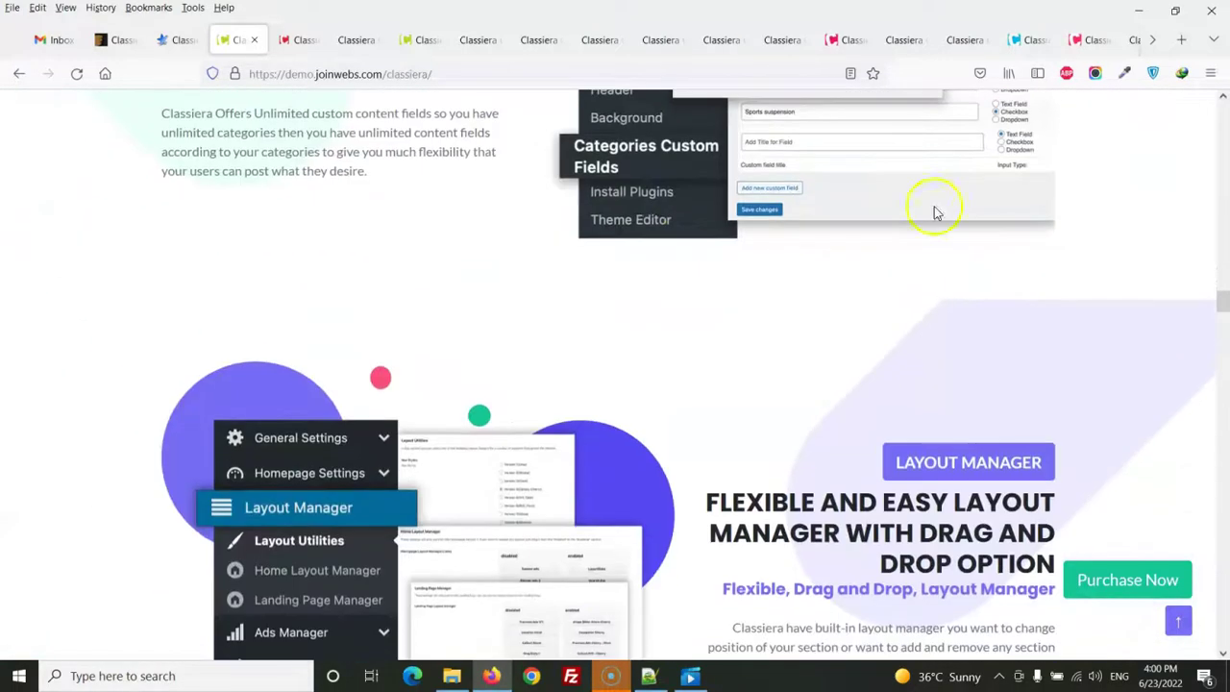
{"action": "scroll", "coordinate": [402, 303], "scroll_direction": "down", "scroll_amount": 7}
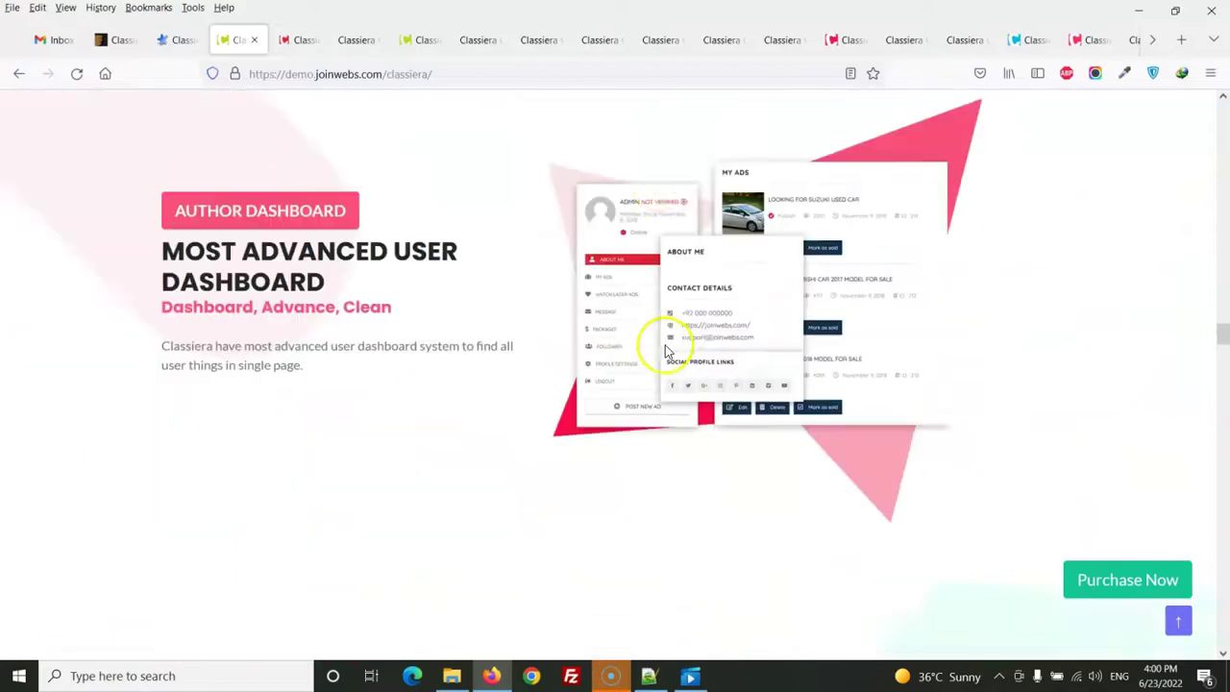
{"action": "scroll", "coordinate": [440, 385], "scroll_direction": "up", "scroll_amount": 3}
{"action": "scroll", "coordinate": [686, 389], "scroll_direction": "down", "scroll_amount": 4}
{"action": "scroll", "coordinate": [685, 388], "scroll_direction": "down", "scroll_amount": 11}
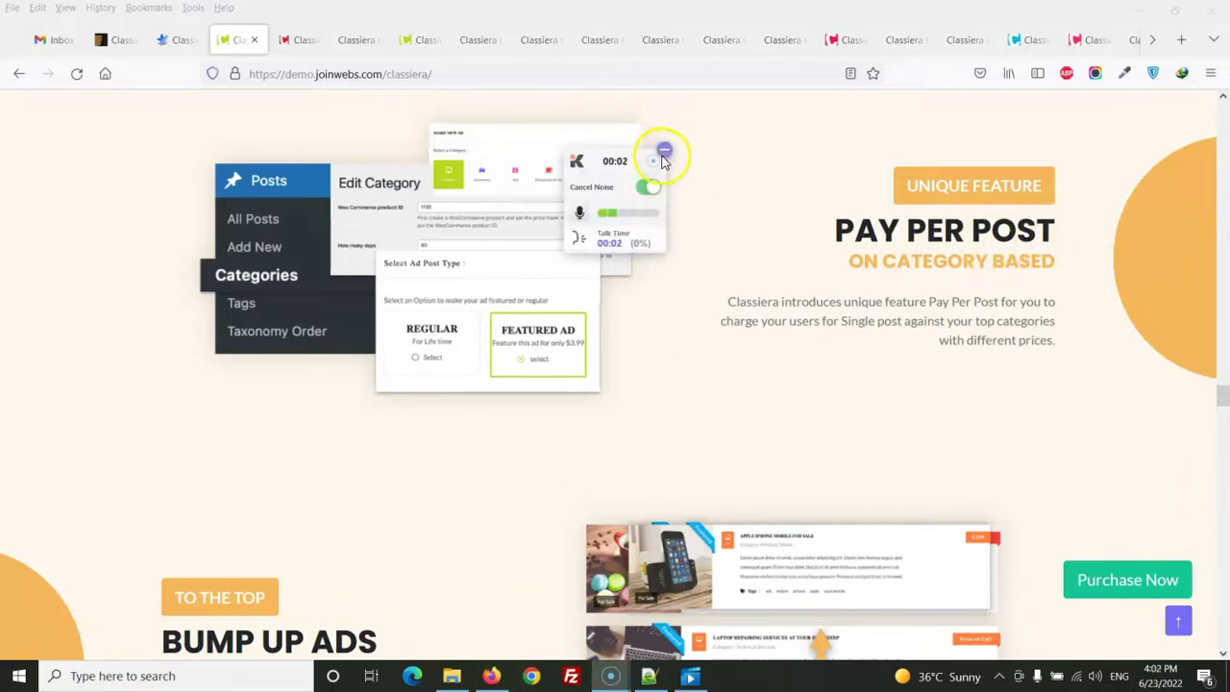
{"action": "scroll", "coordinate": [524, 332], "scroll_direction": "down", "scroll_amount": 3}
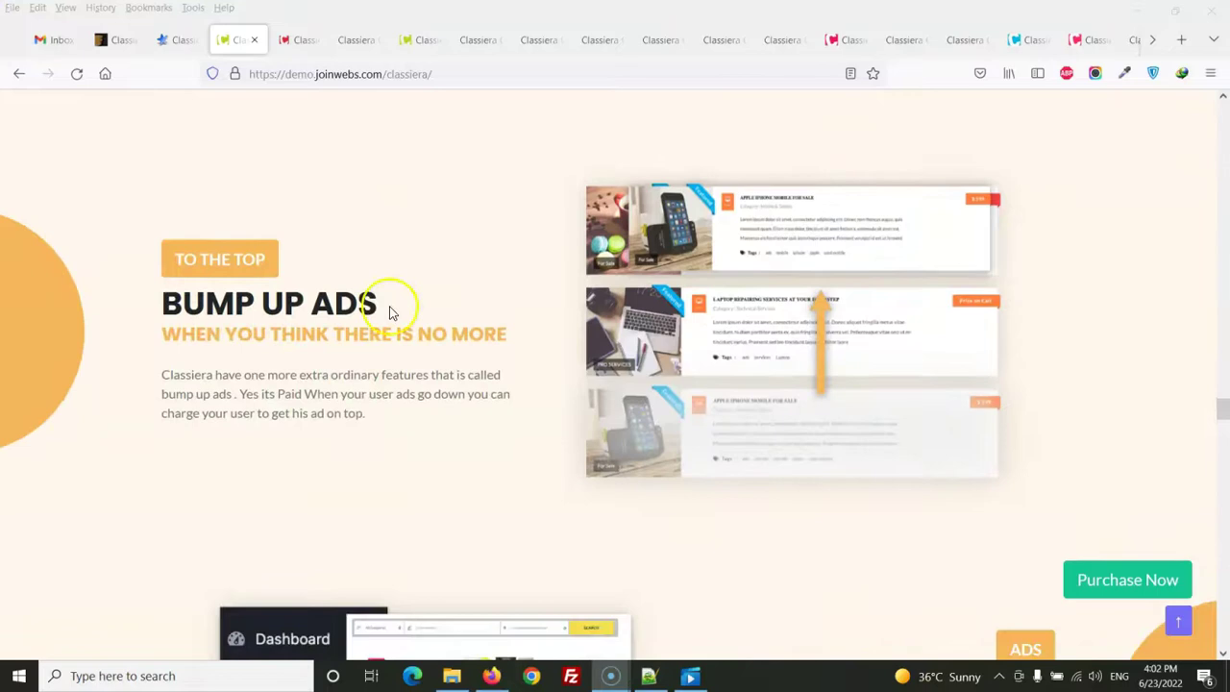
{"action": "scroll", "coordinate": [393, 305], "scroll_direction": "down", "scroll_amount": 3}
{"action": "scroll", "coordinate": [524, 338], "scroll_direction": "up", "scroll_amount": 3}
{"action": "scroll", "coordinate": [568, 311], "scroll_direction": "down", "scroll_amount": 5}
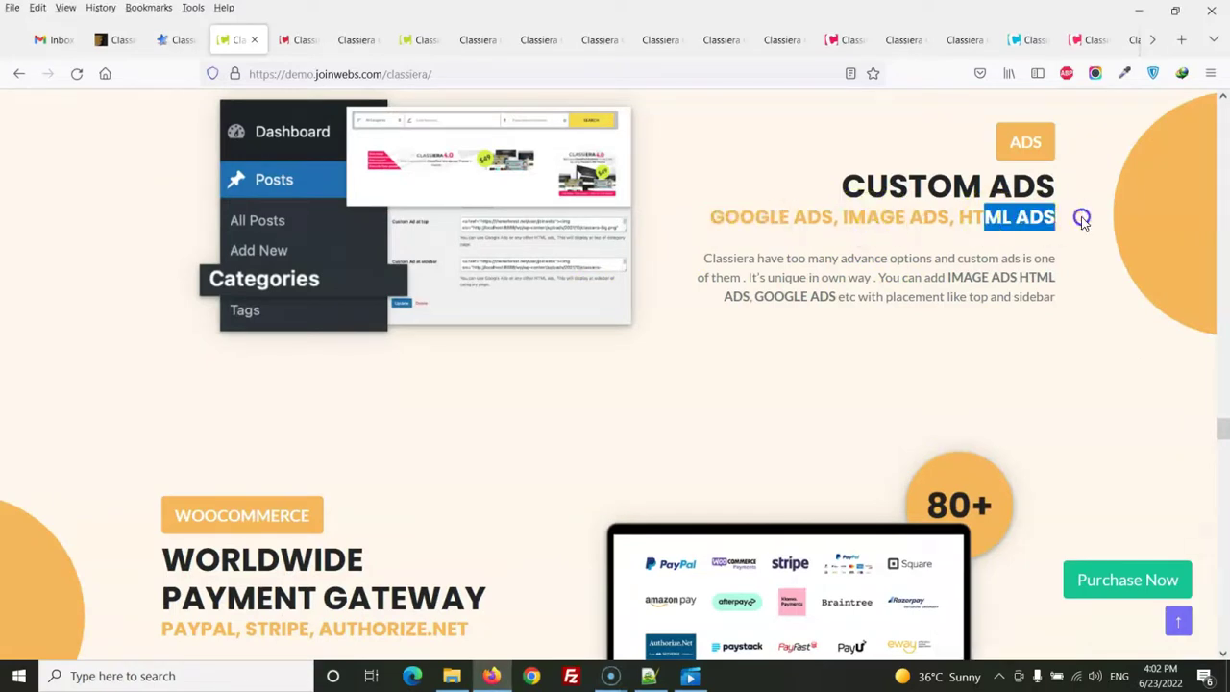
- Reach the support area and bring up the Cherry 'Find Used Cars in your Location' demo
{"action": "scroll", "coordinate": [635, 332], "scroll_direction": "down", "scroll_amount": 4}
{"action": "scroll", "coordinate": [450, 344], "scroll_direction": "up", "scroll_amount": 1}
{"action": "scroll", "coordinate": [618, 352], "scroll_direction": "down", "scroll_amount": 8}
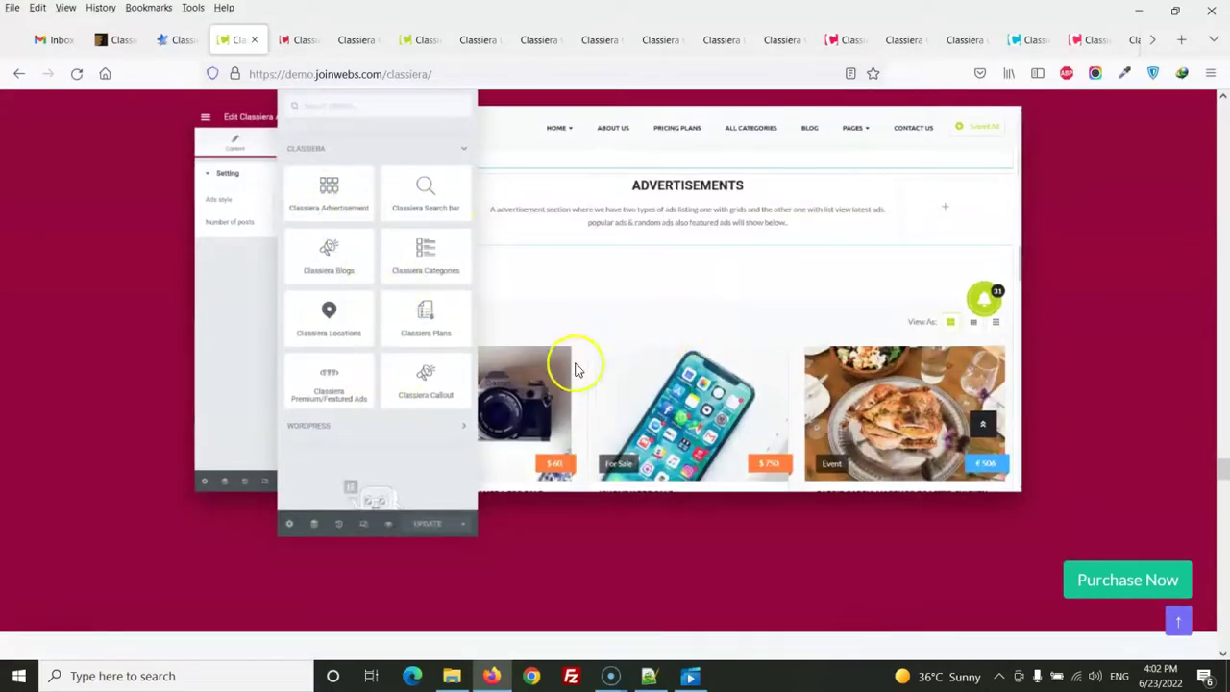
{"action": "scroll", "coordinate": [577, 370], "scroll_direction": "down", "scroll_amount": 10}
{"action": "scroll", "coordinate": [519, 331], "scroll_direction": "up", "scroll_amount": 3}
{"action": "scroll", "coordinate": [577, 385], "scroll_direction": "down", "scroll_amount": 14}
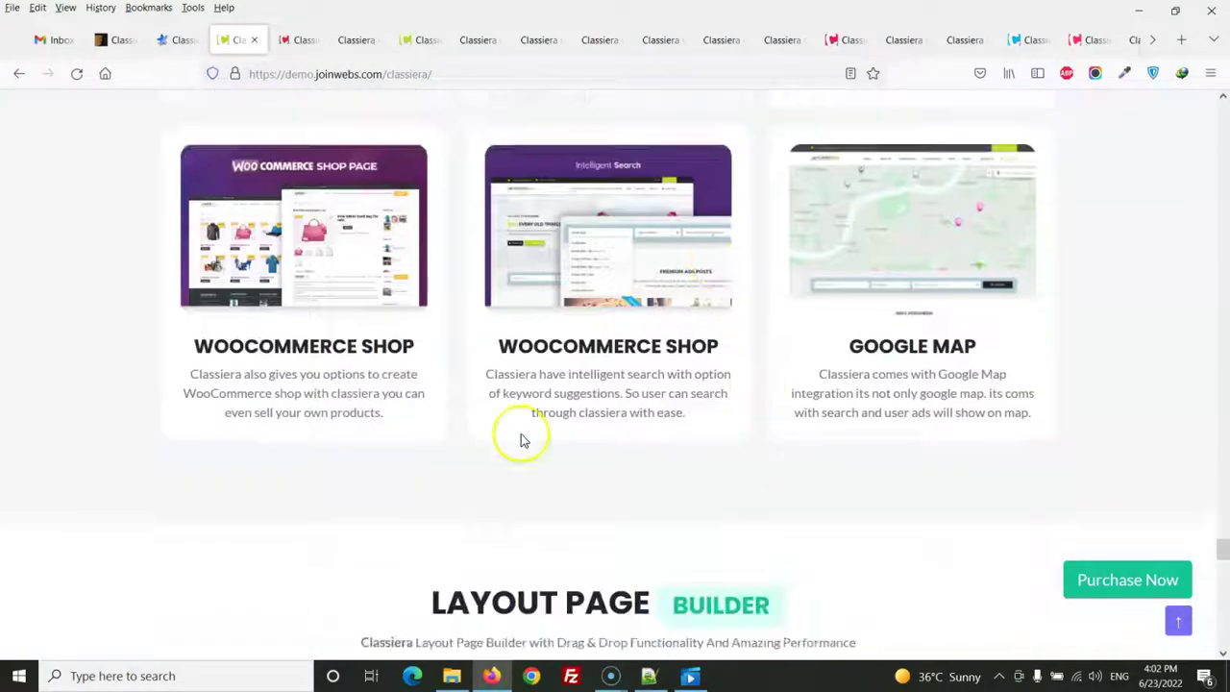
{"action": "scroll", "coordinate": [520, 440], "scroll_direction": "down", "scroll_amount": 15}
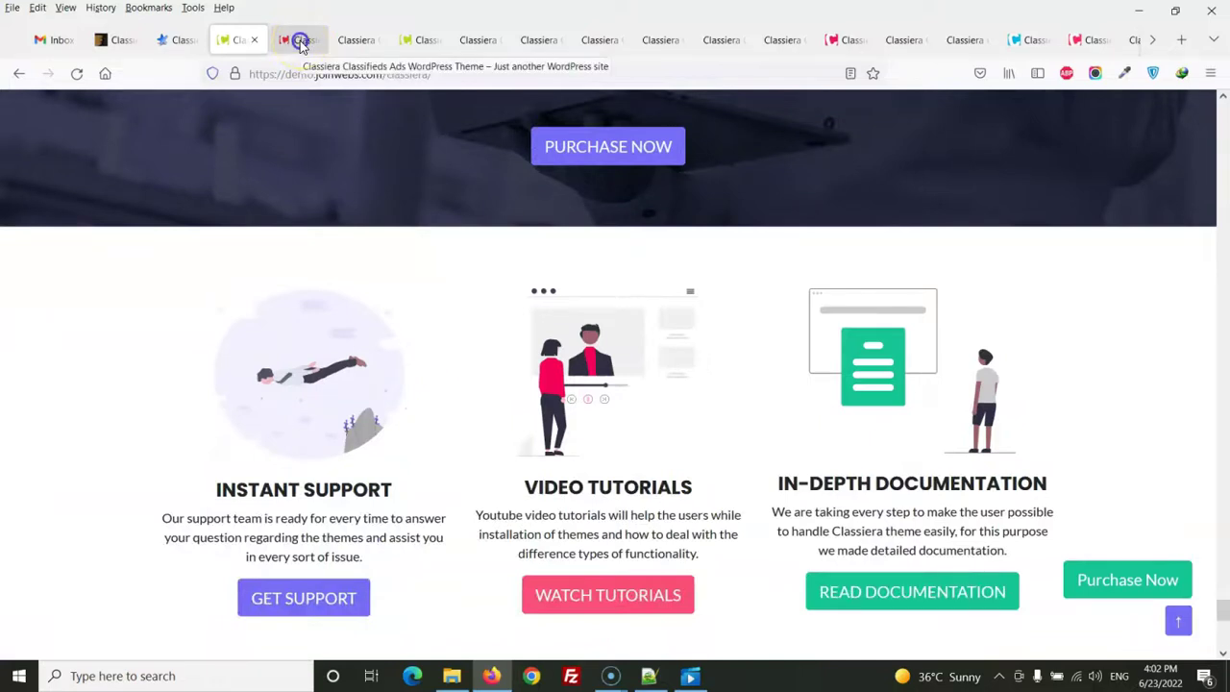
{"action": "left_click", "coordinate": [306, 44]}
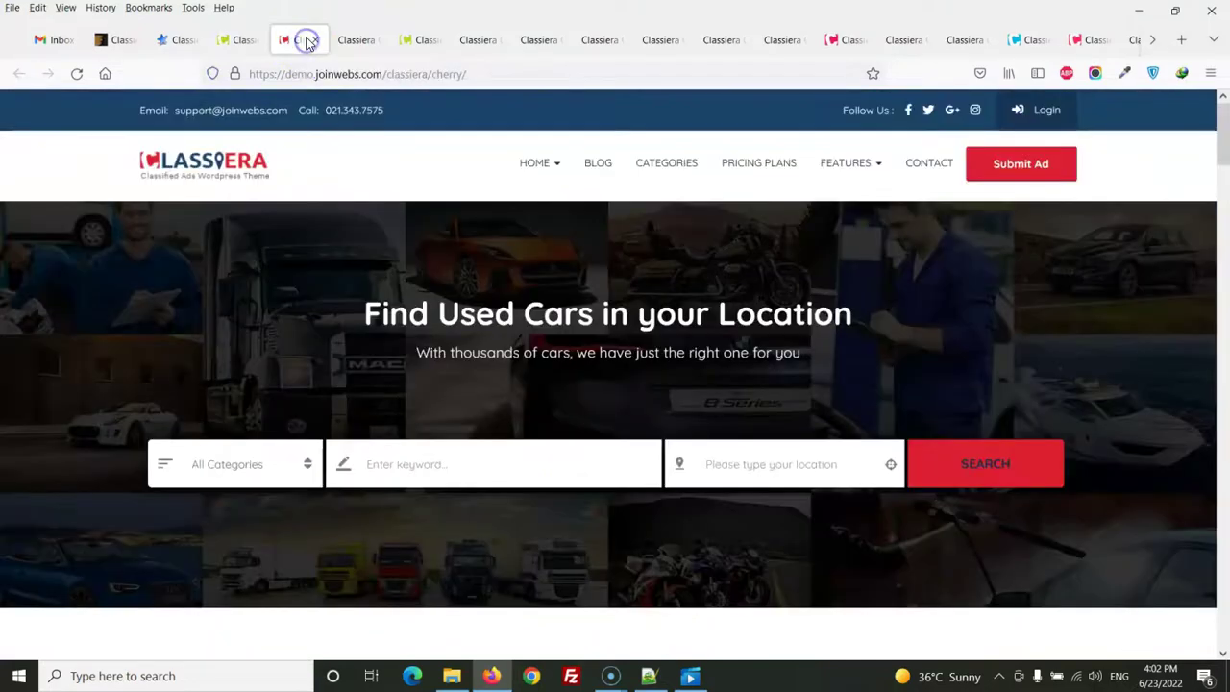
- Scroll the Cherry demo through car makes, featured cars and ads to the locations grid, Guildford through Brixton
{"action": "scroll", "coordinate": [609, 321], "scroll_direction": "down", "scroll_amount": 3}
{"action": "scroll", "coordinate": [493, 331], "scroll_direction": "up", "scroll_amount": 3}
{"action": "scroll", "coordinate": [524, 386], "scroll_direction": "down", "scroll_amount": 5}
{"action": "scroll", "coordinate": [555, 361], "scroll_direction": "up", "scroll_amount": 5}
{"action": "scroll", "coordinate": [433, 352], "scroll_direction": "down", "scroll_amount": 4}
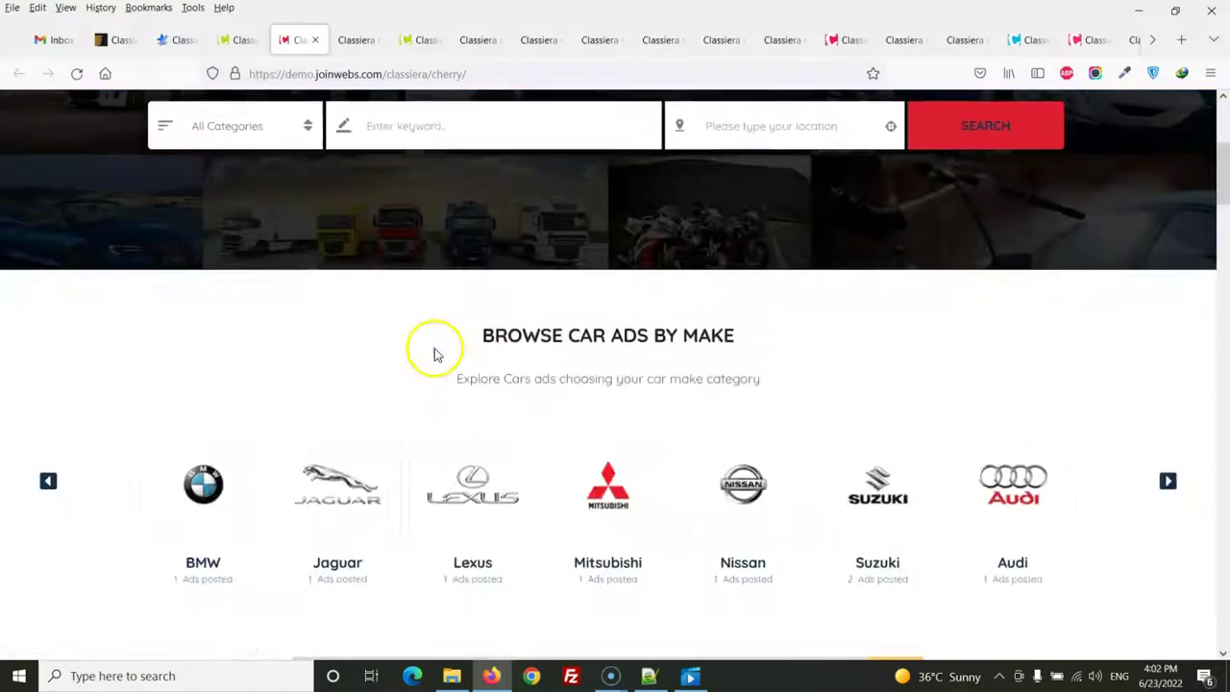
{"action": "scroll", "coordinate": [813, 261], "scroll_direction": "down", "scroll_amount": 3}
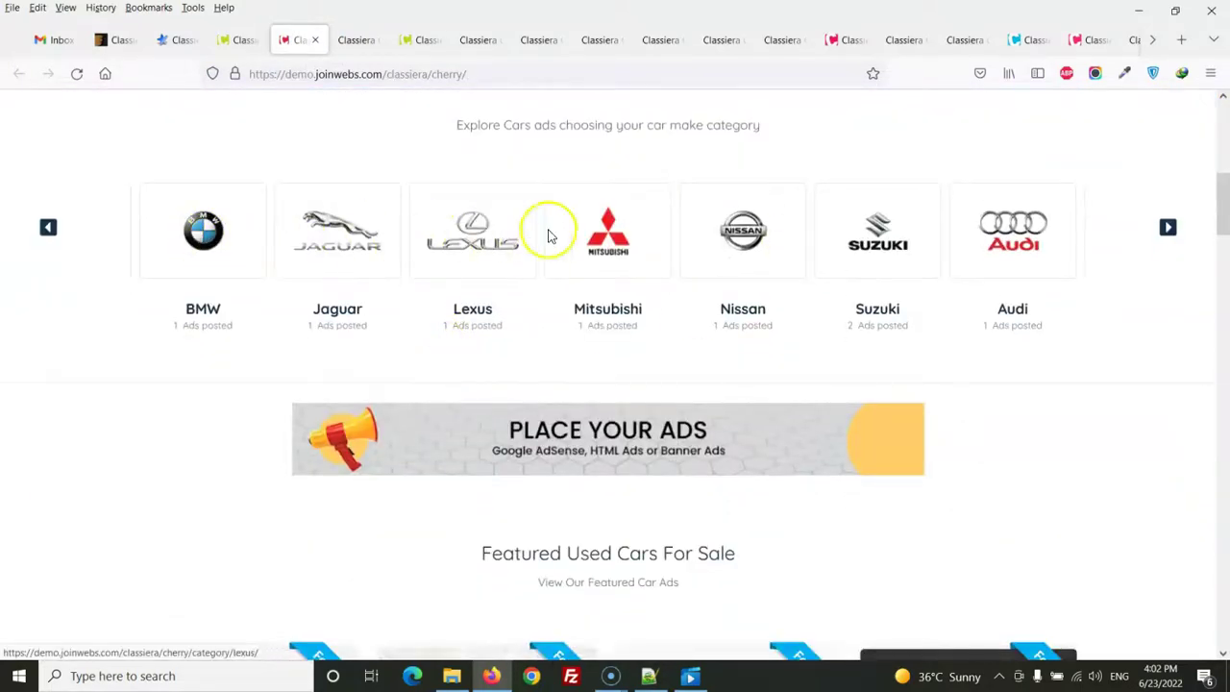
{"action": "scroll", "coordinate": [862, 236], "scroll_direction": "down", "scroll_amount": 3}
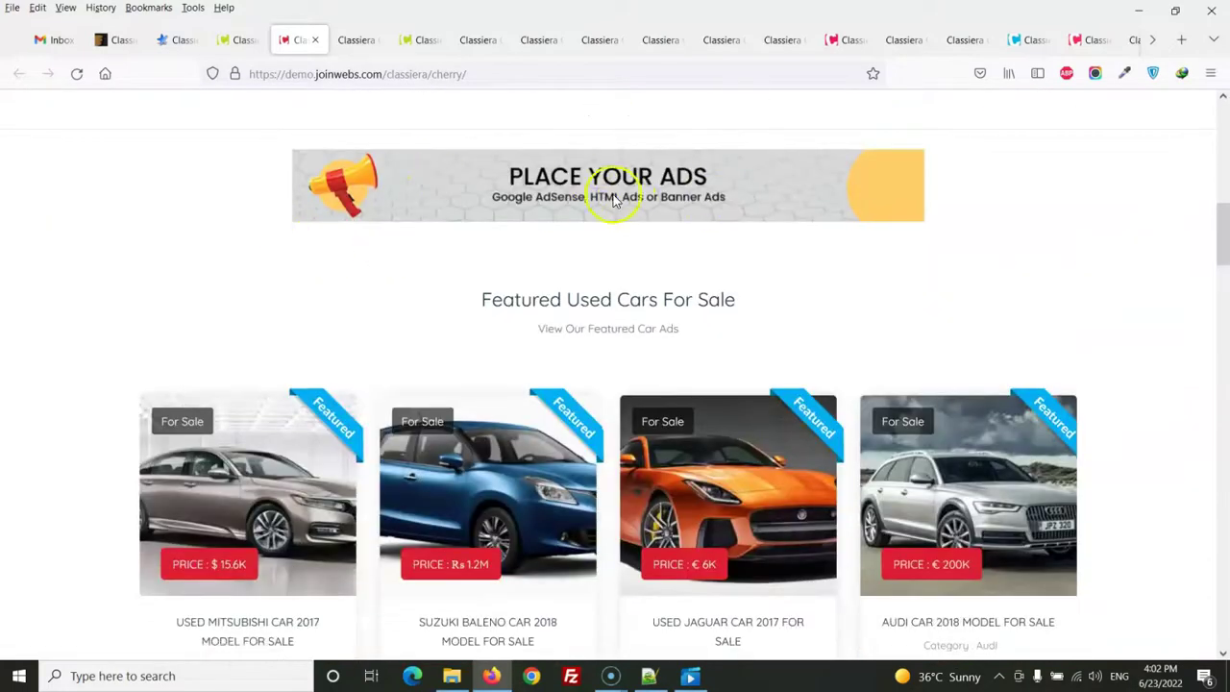
{"action": "scroll", "coordinate": [874, 275], "scroll_direction": "down", "scroll_amount": 3}
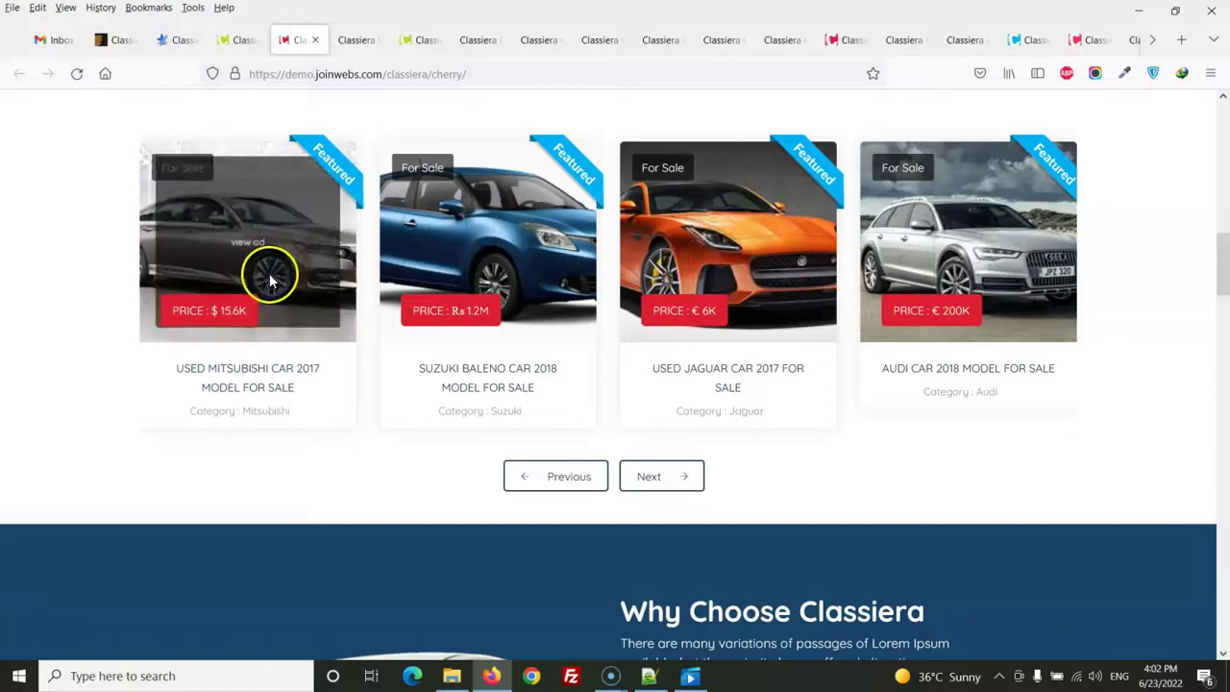
{"action": "scroll", "coordinate": [804, 260], "scroll_direction": "down", "scroll_amount": 3}
{"action": "scroll", "coordinate": [802, 264], "scroll_direction": "down", "scroll_amount": 3}
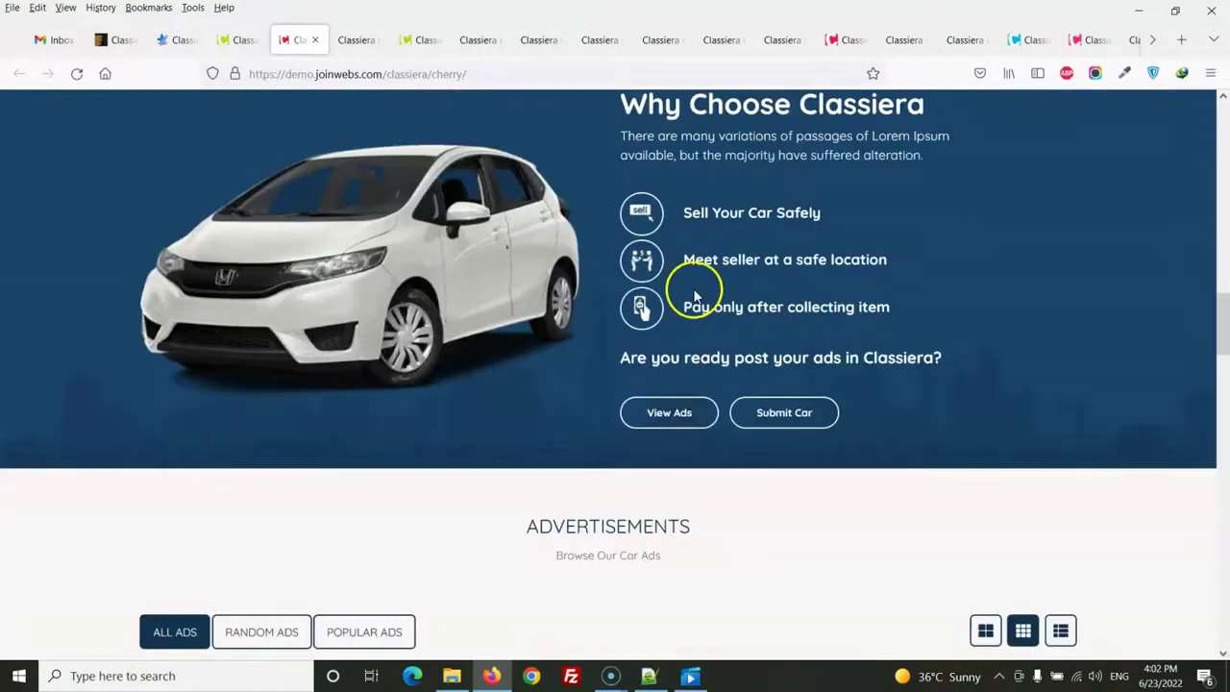
{"action": "scroll", "coordinate": [365, 317], "scroll_direction": "down", "scroll_amount": 7}
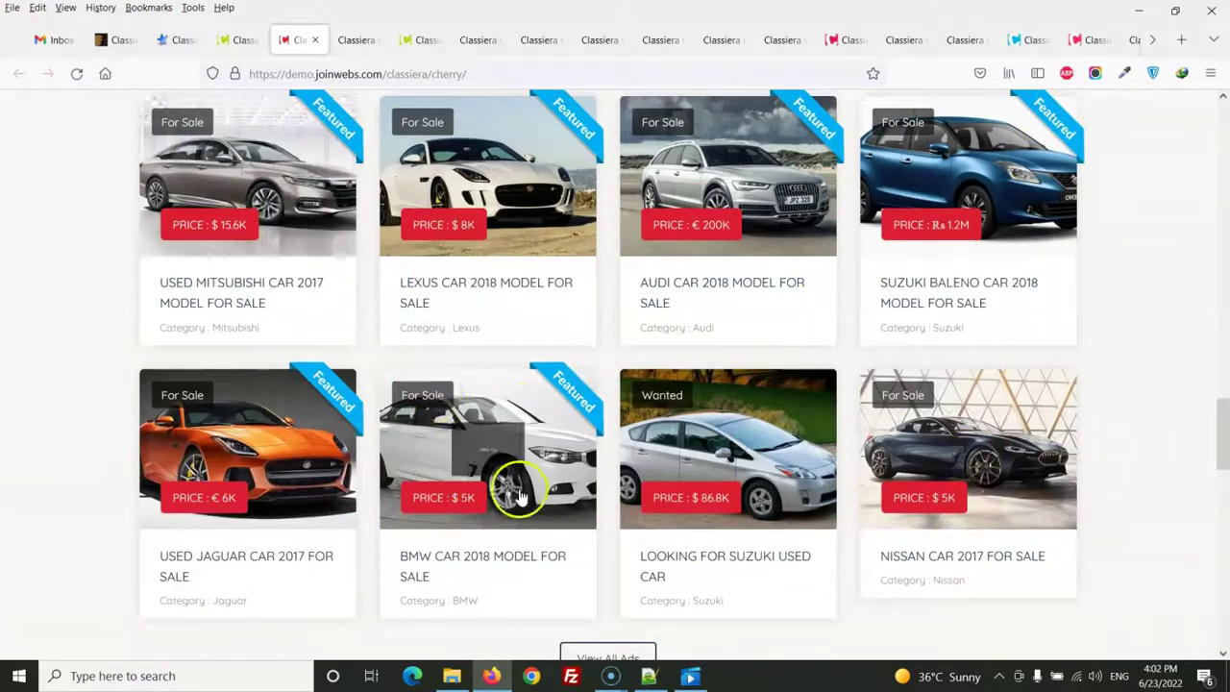
{"action": "scroll", "coordinate": [517, 495], "scroll_direction": "down", "scroll_amount": 10}
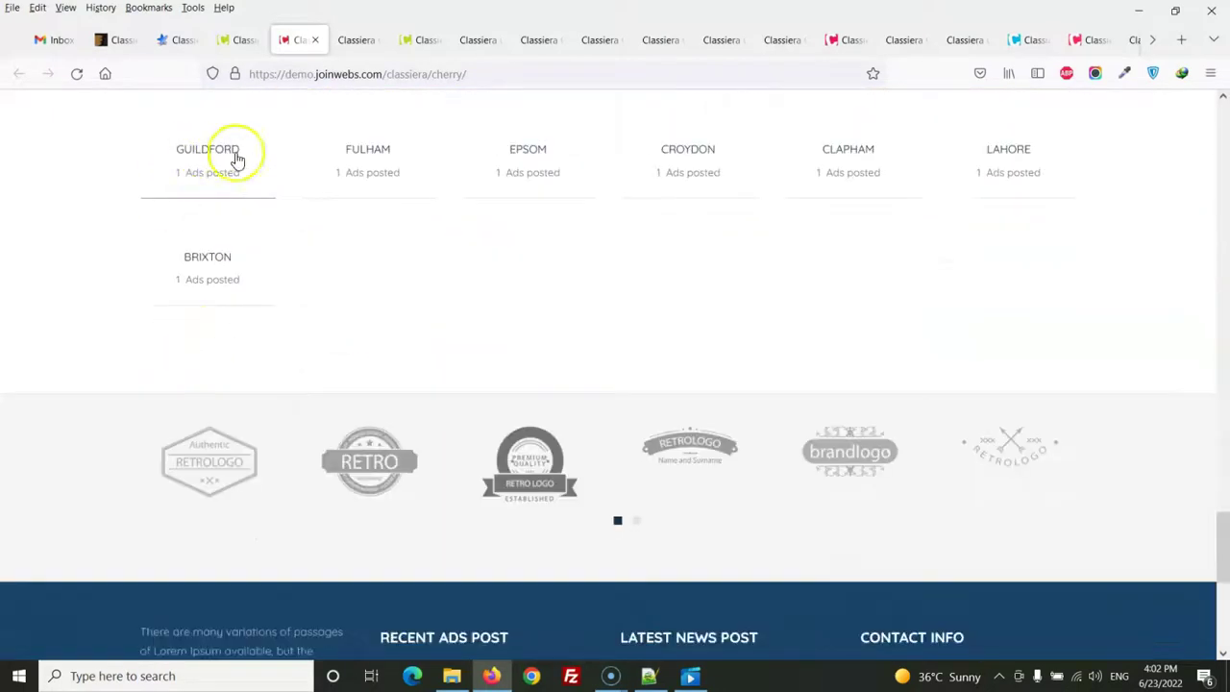
{"action": "scroll", "coordinate": [170, 489], "scroll_direction": "down", "scroll_amount": 2}
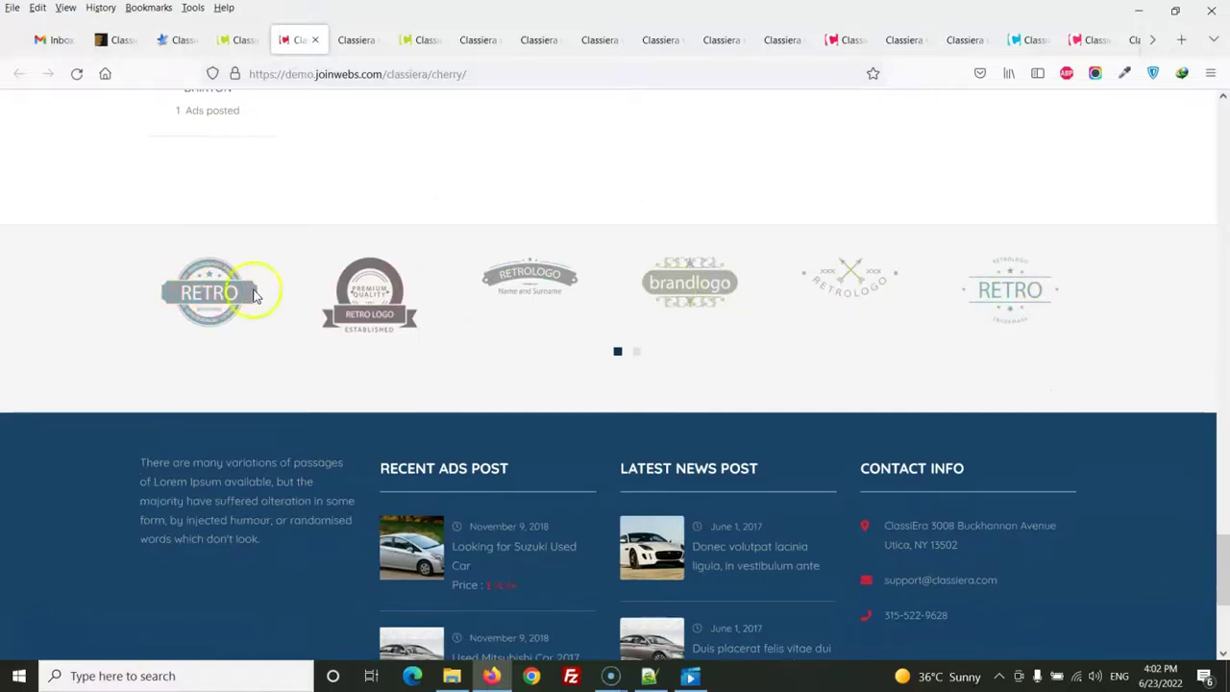
{"action": "scroll", "coordinate": [13, 361], "scroll_direction": "up", "scroll_amount": 3}
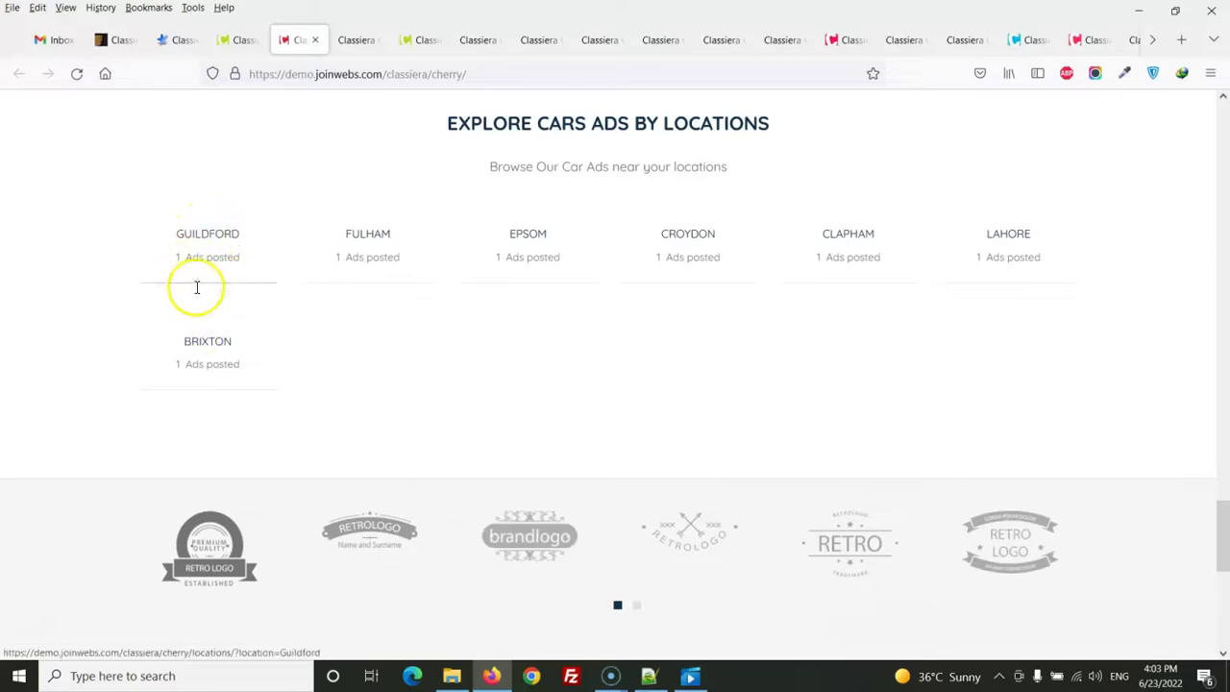
- Switch to the Plum demo homepage and scroll through it
{"action": "left_click", "coordinate": [357, 39]}
{"action": "scroll", "coordinate": [169, 316], "scroll_direction": "down", "scroll_amount": 4}
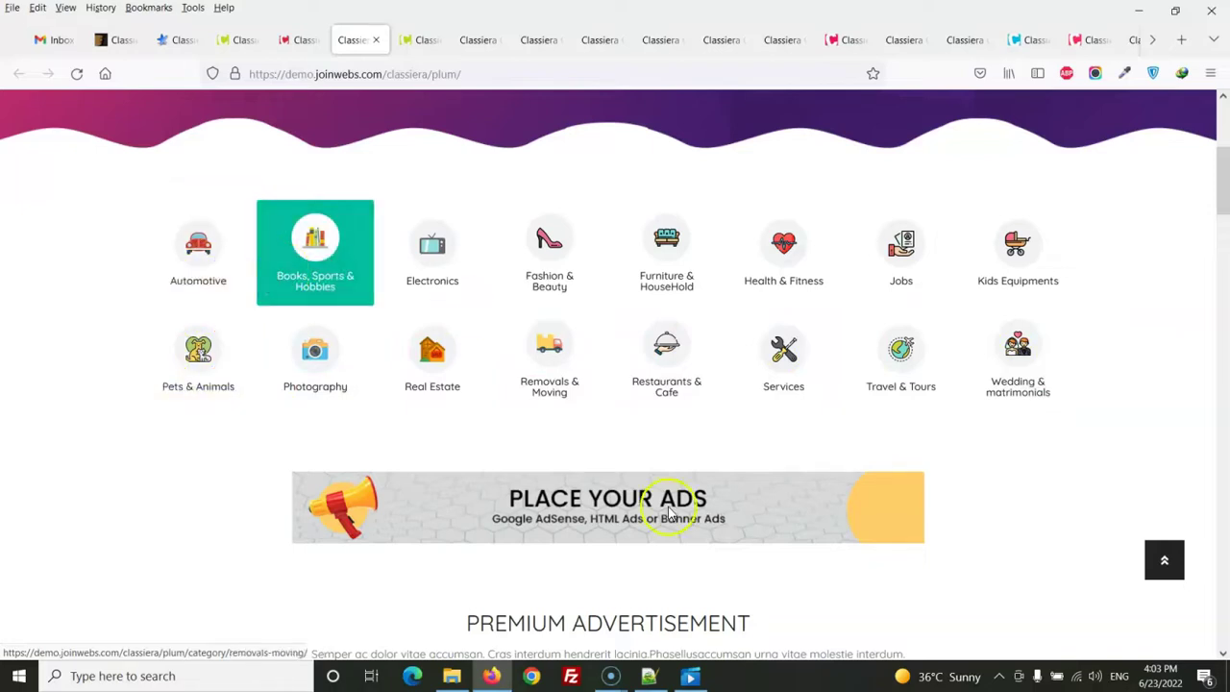
{"action": "scroll", "coordinate": [670, 514], "scroll_direction": "down", "scroll_amount": 10}
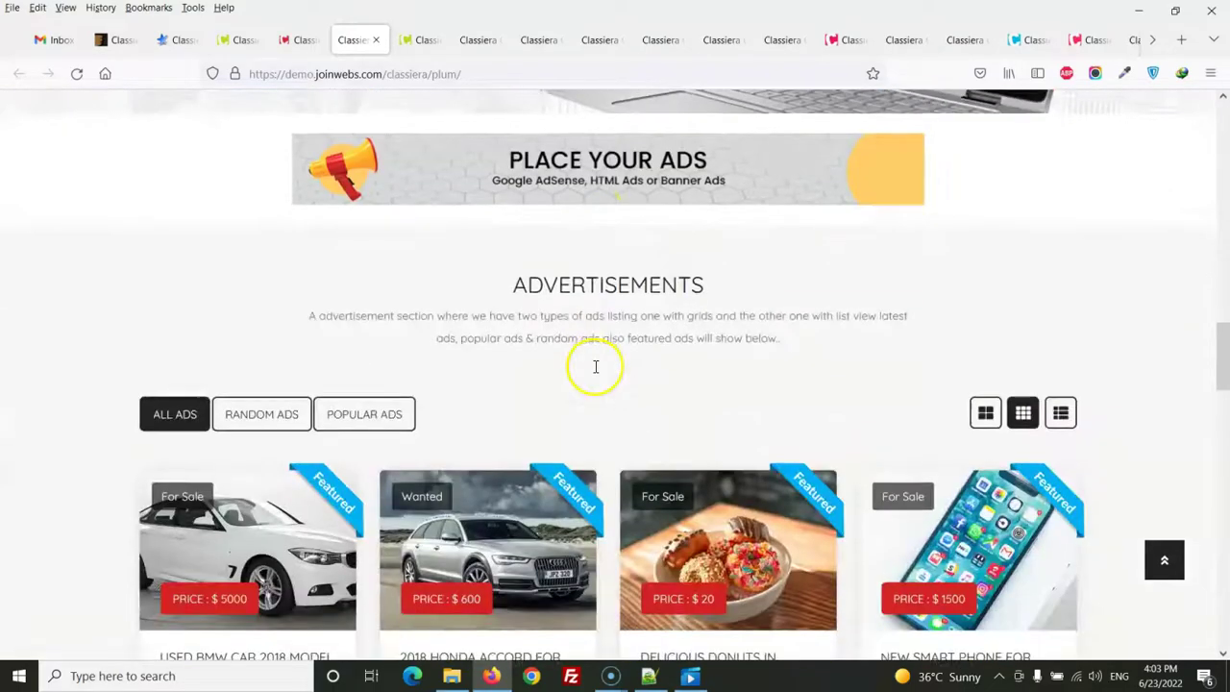
{"action": "scroll", "coordinate": [596, 366], "scroll_direction": "down", "scroll_amount": 15}
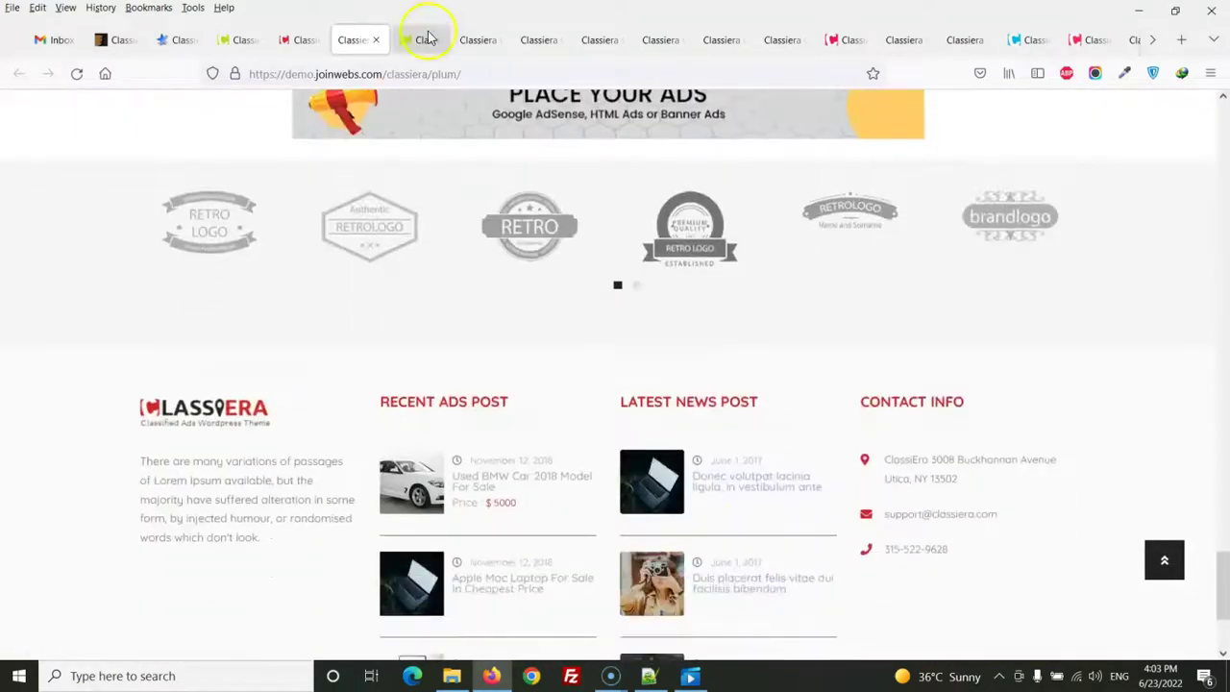
- Open the Lime demo and scroll to its 'Find a plan' pricing tiers, Free through Premium $49.99
{"action": "left_click", "coordinate": [429, 37]}
{"action": "scroll", "coordinate": [544, 311], "scroll_direction": "down", "scroll_amount": 5}
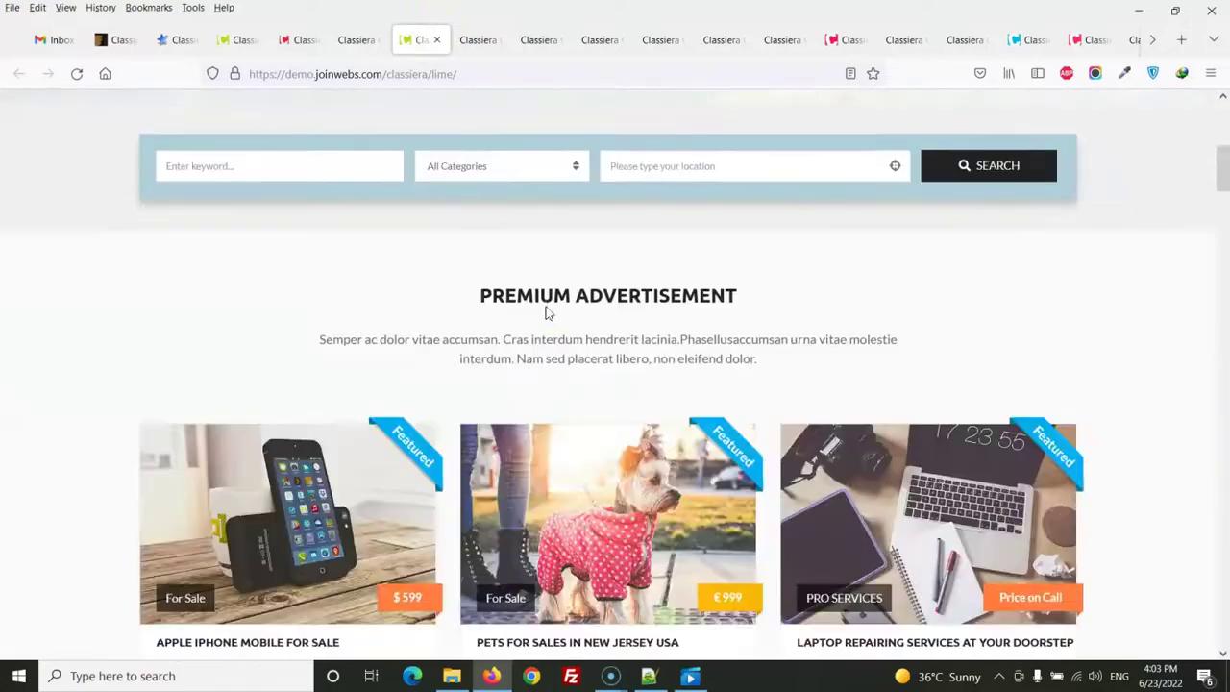
{"action": "scroll", "coordinate": [546, 310], "scroll_direction": "down", "scroll_amount": 12}
{"action": "scroll", "coordinate": [546, 310], "scroll_direction": "down", "scroll_amount": 15}
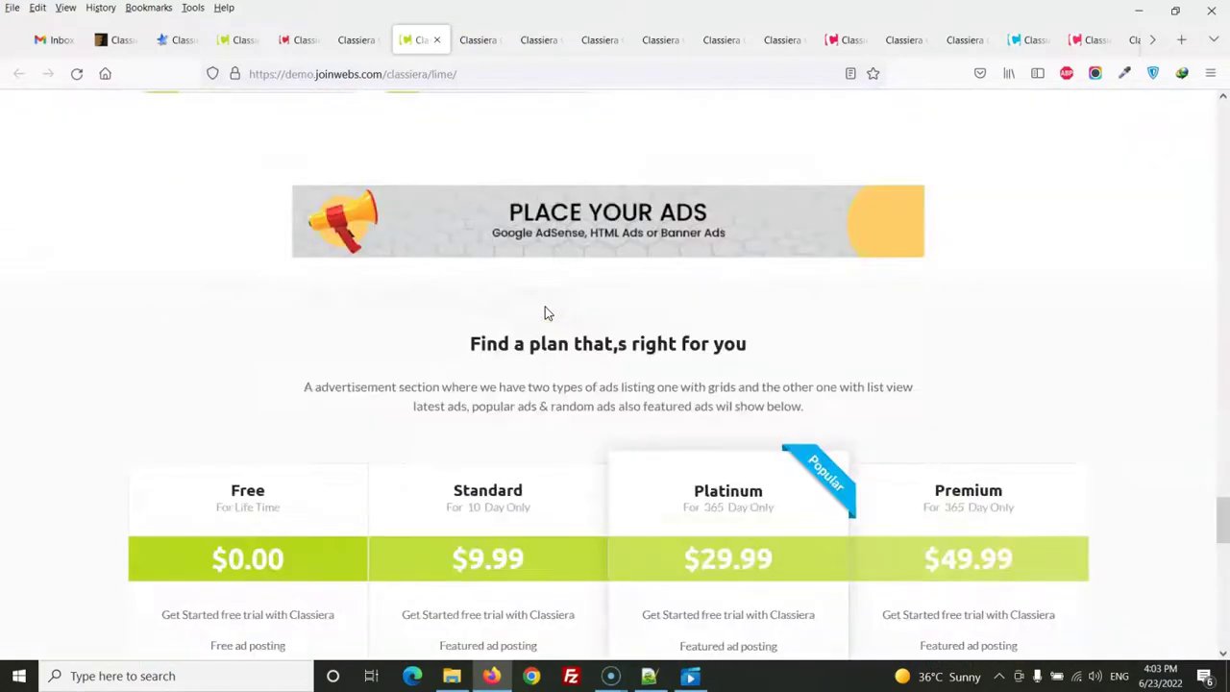
{"action": "scroll", "coordinate": [545, 308], "scroll_direction": "down", "scroll_amount": 10}
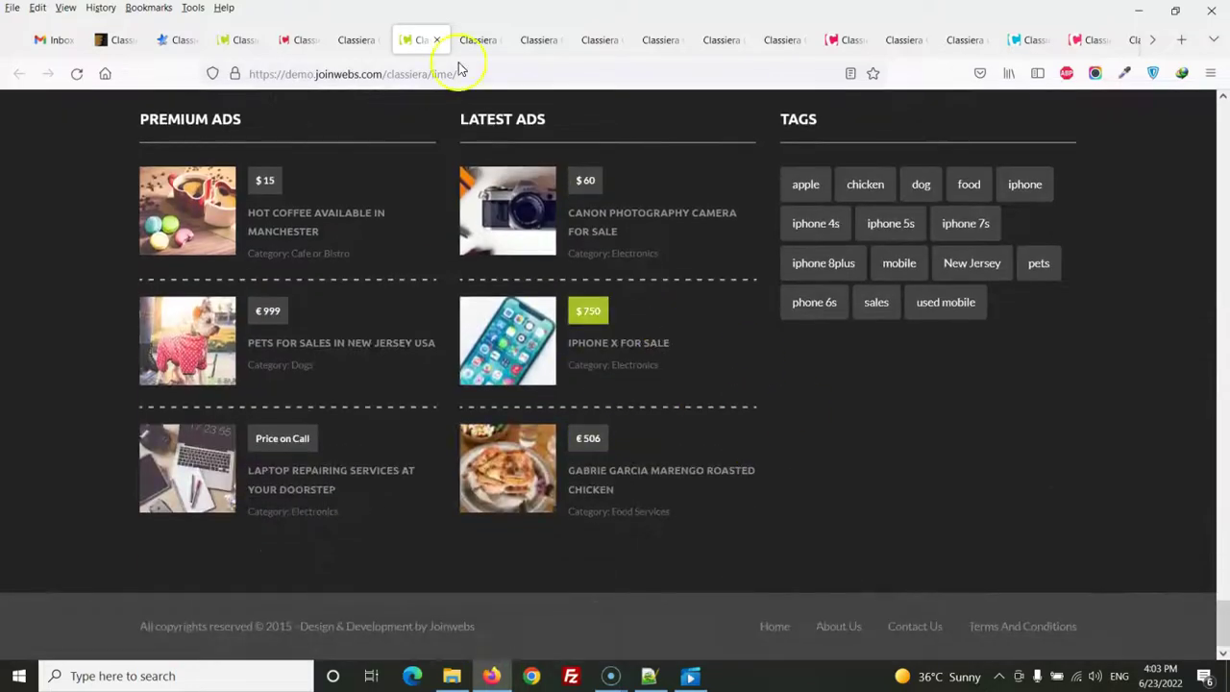
- Browse down the strobe demo homepage
{"action": "left_click", "coordinate": [493, 40]}
{"action": "scroll", "coordinate": [548, 296], "scroll_direction": "down", "scroll_amount": 15}
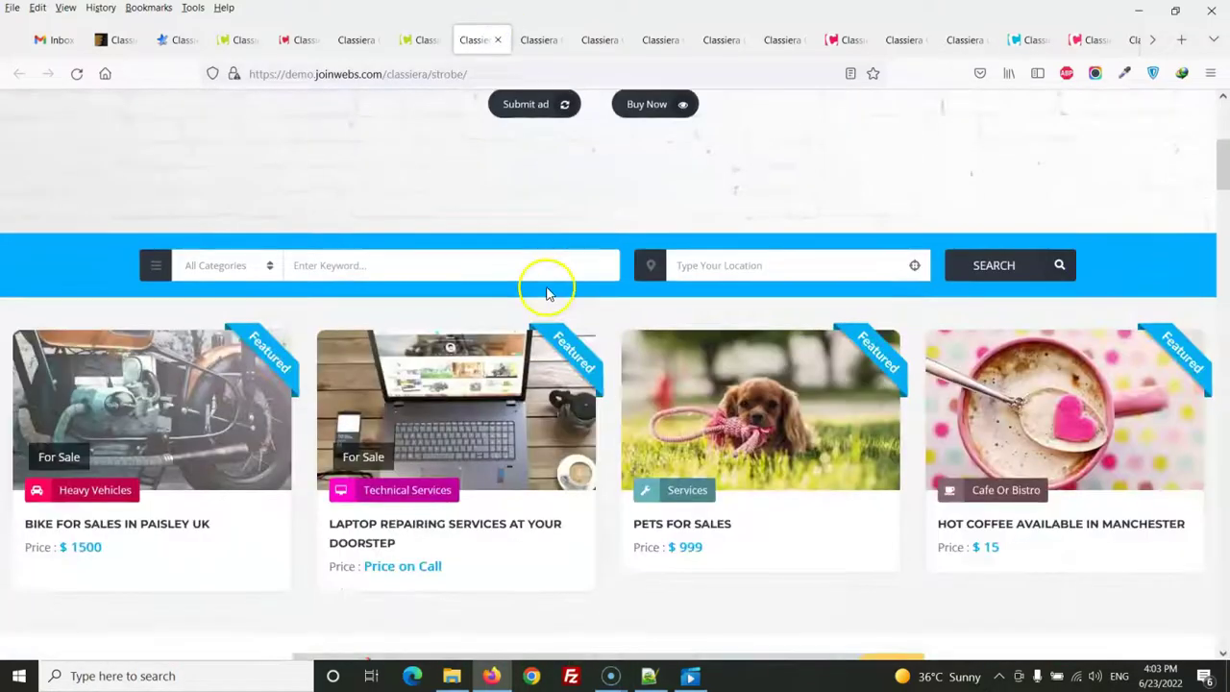
{"action": "scroll", "coordinate": [1112, 365], "scroll_direction": "down", "scroll_amount": 8}
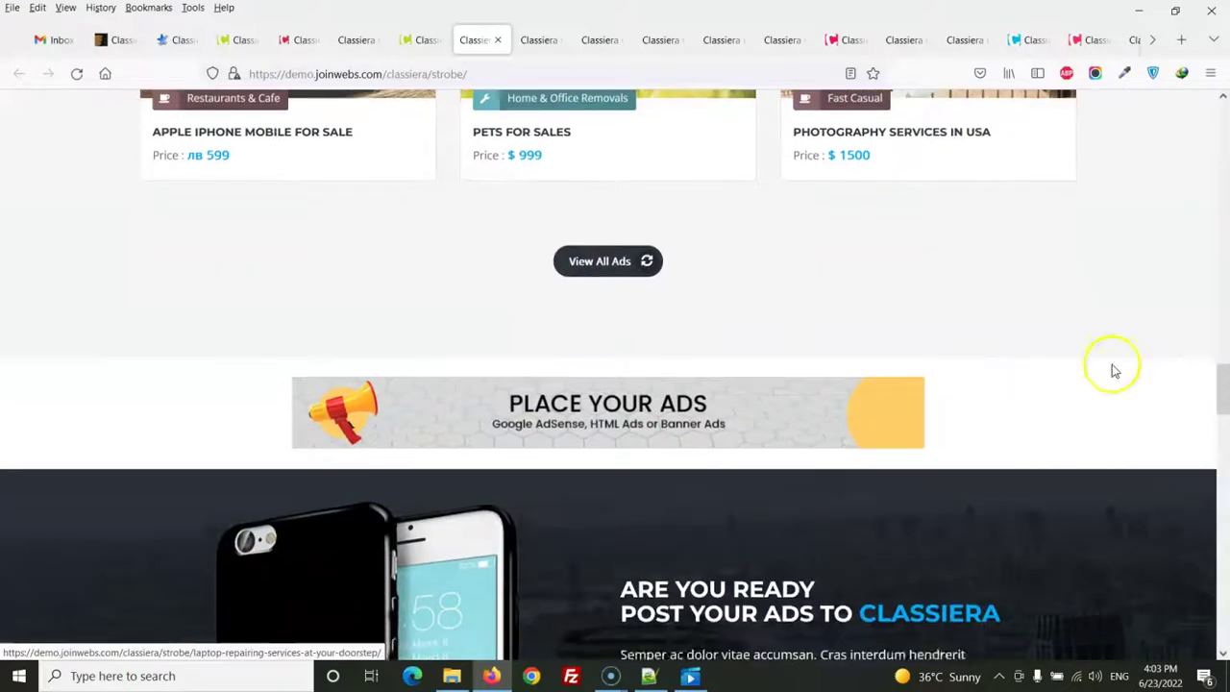
{"action": "left_click_drag", "start_coordinate": [1221, 421], "coordinate": [1225, 552]}
{"action": "scroll", "coordinate": [818, 131], "scroll_direction": "down", "scroll_amount": 5}
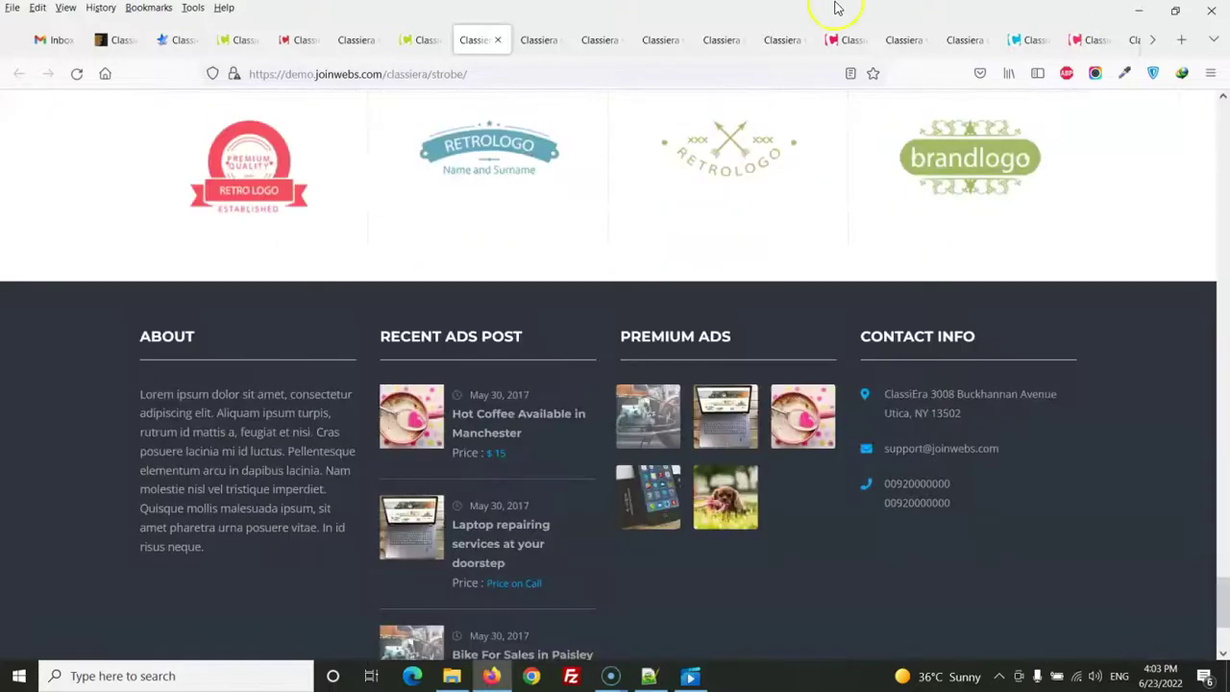
- On the coral demo, toggle ads between four-column grid, list view, then three-column grid
{"action": "left_click", "coordinate": [542, 41]}
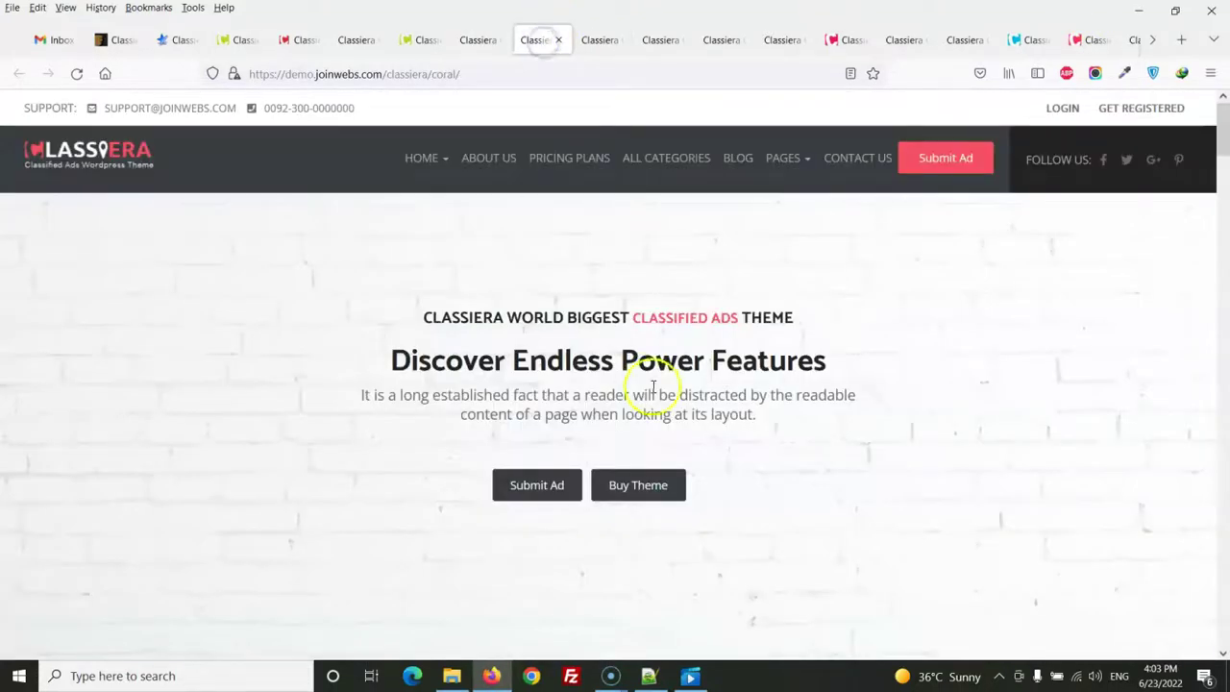
{"action": "scroll", "coordinate": [652, 386], "scroll_direction": "down", "scroll_amount": 5}
{"action": "scroll", "coordinate": [577, 356], "scroll_direction": "down", "scroll_amount": 6}
{"action": "scroll", "coordinate": [638, 317], "scroll_direction": "down", "scroll_amount": 6}
{"action": "scroll", "coordinate": [638, 317], "scroll_direction": "up", "scroll_amount": 2}
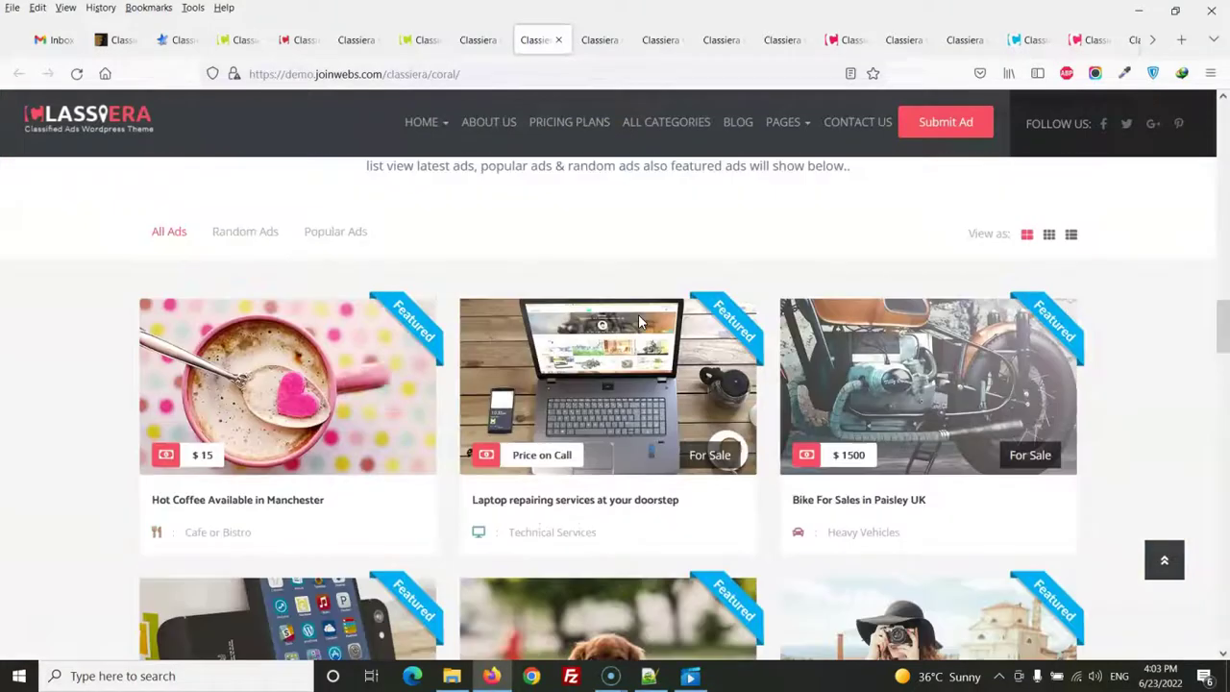
{"action": "left_click", "coordinate": [1049, 234]}
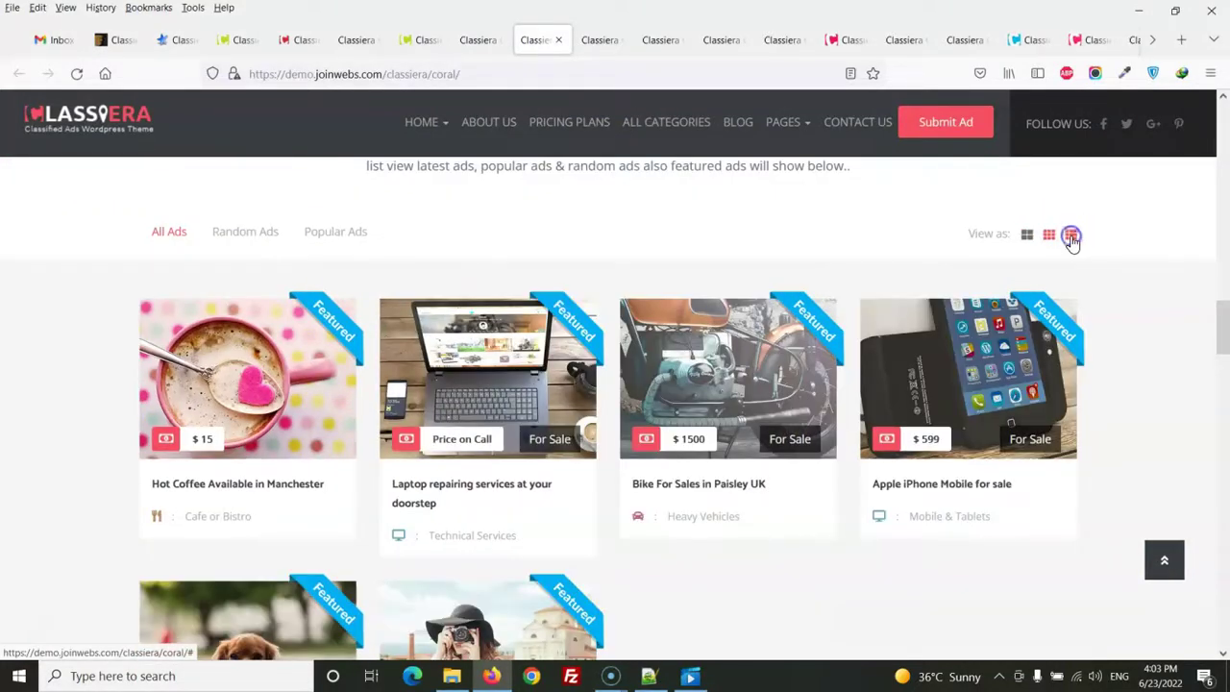
{"action": "left_click", "coordinate": [1071, 235]}
{"action": "left_click", "coordinate": [1052, 237]}
{"action": "left_click", "coordinate": [1027, 234]}
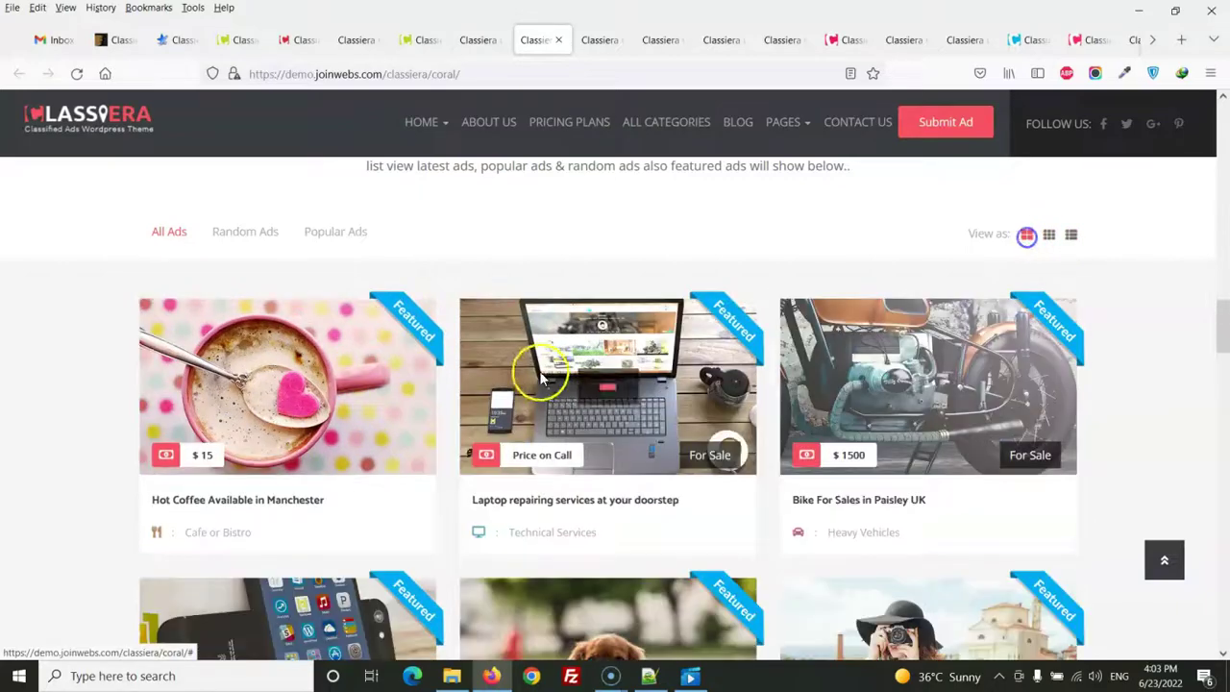
{"action": "scroll", "coordinate": [538, 384], "scroll_direction": "down", "scroll_amount": 10}
{"action": "scroll", "coordinate": [538, 385], "scroll_direction": "down", "scroll_amount": 15}
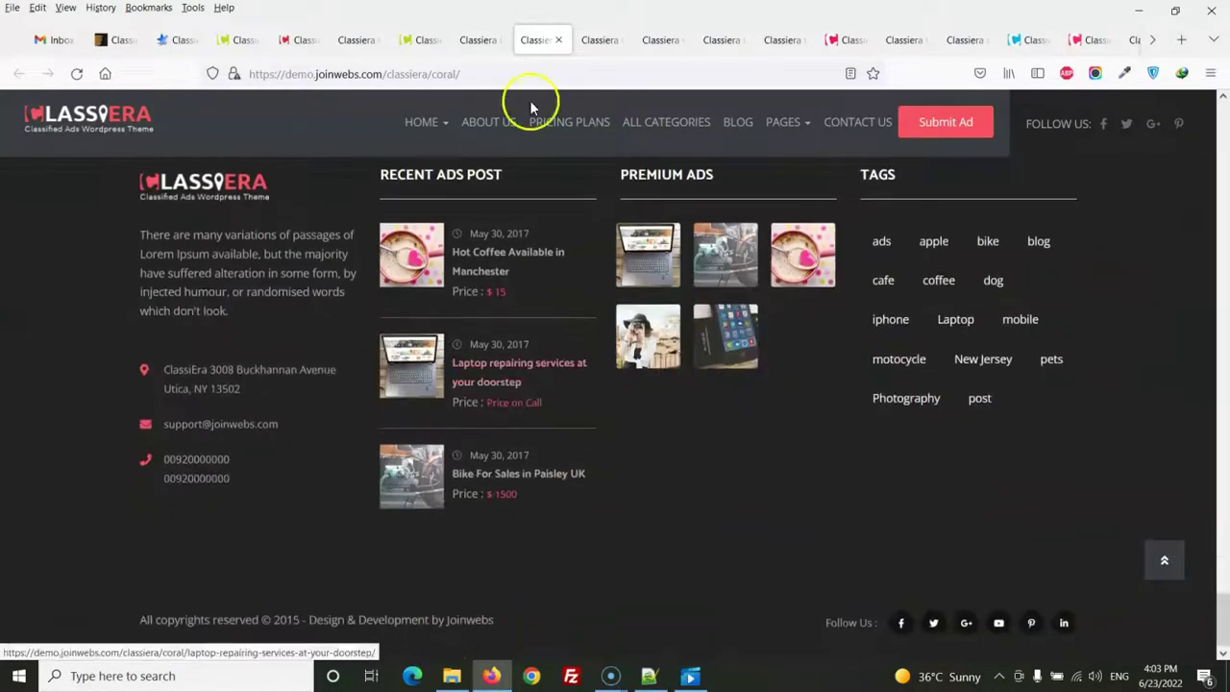
- Scroll the canary demo down to its ads, such as Samsung Mobile For Sale at $1500
{"action": "left_click", "coordinate": [588, 40]}
{"action": "scroll", "coordinate": [580, 387], "scroll_direction": "down", "scroll_amount": 10}
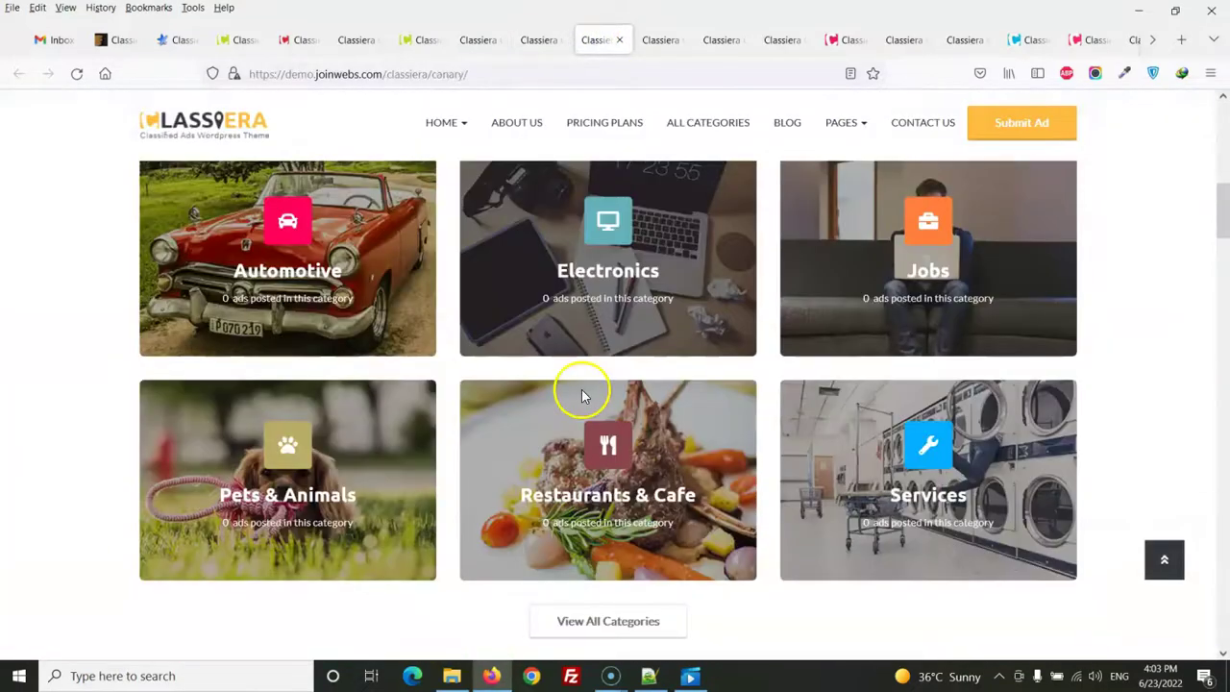
{"action": "scroll", "coordinate": [584, 391], "scroll_direction": "down", "scroll_amount": 5}
{"action": "scroll", "coordinate": [583, 392], "scroll_direction": "up", "scroll_amount": 7}
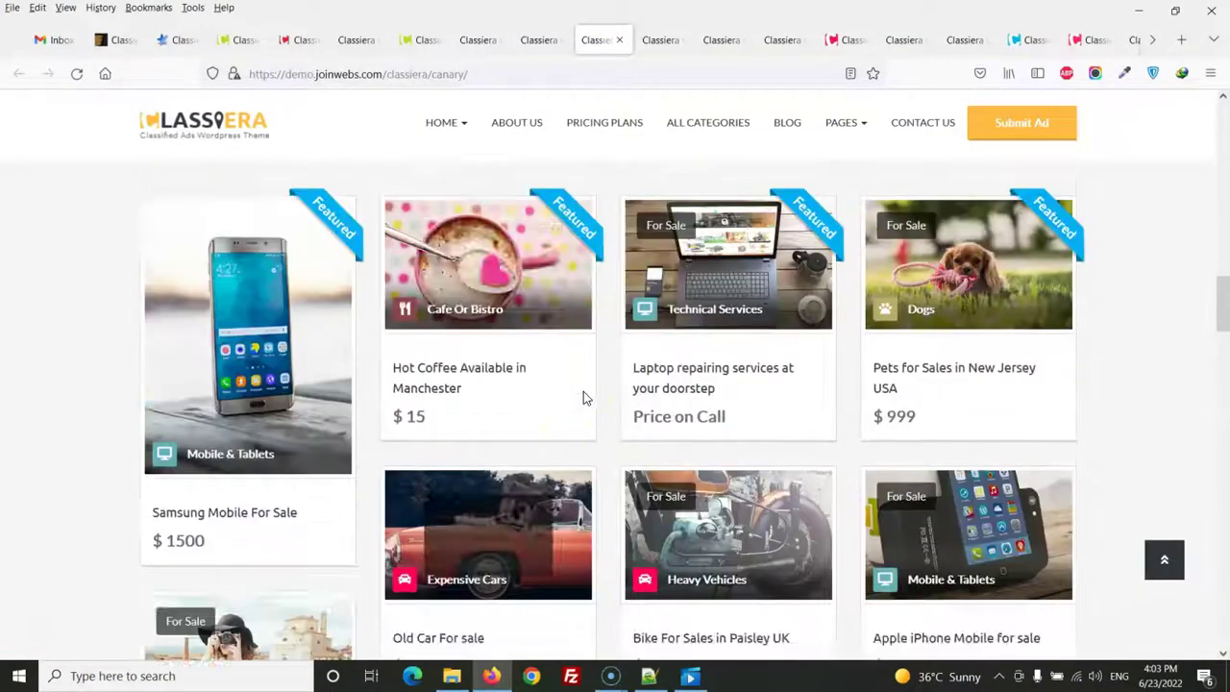
{"action": "scroll", "coordinate": [603, 421], "scroll_direction": "down", "scroll_amount": 4}
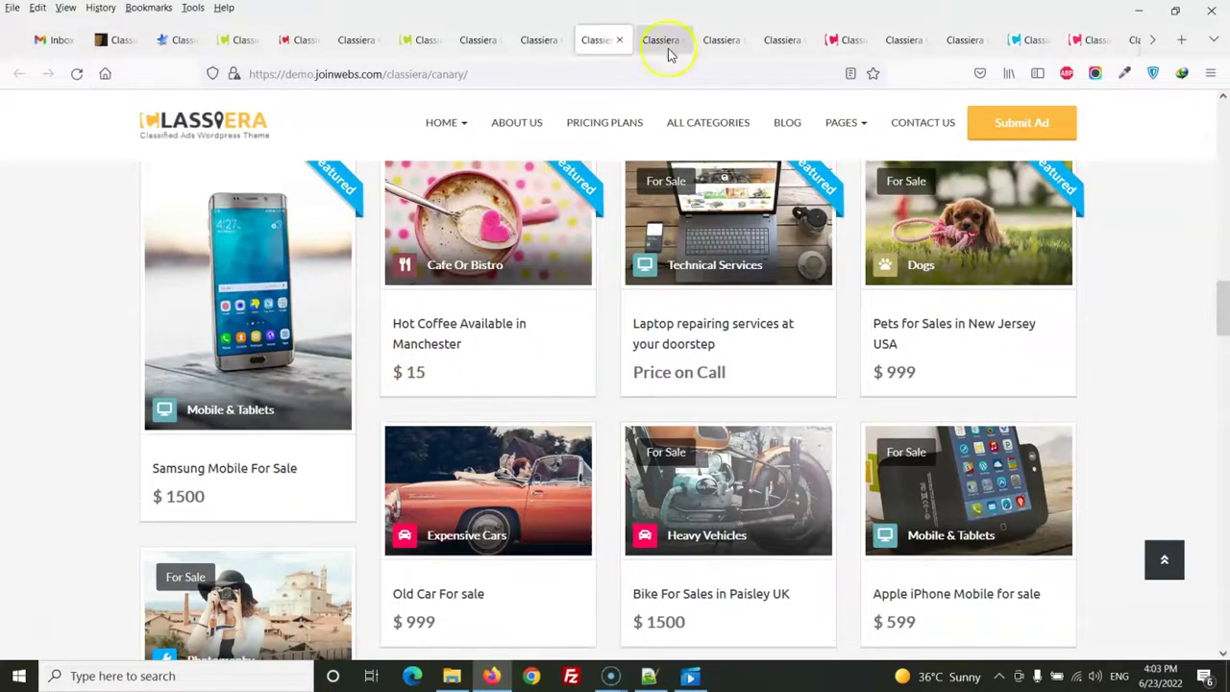
- Browse the ivy and iris demo homepages
{"action": "left_click", "coordinate": [670, 48]}
{"action": "scroll", "coordinate": [547, 326], "scroll_direction": "down", "scroll_amount": 15}
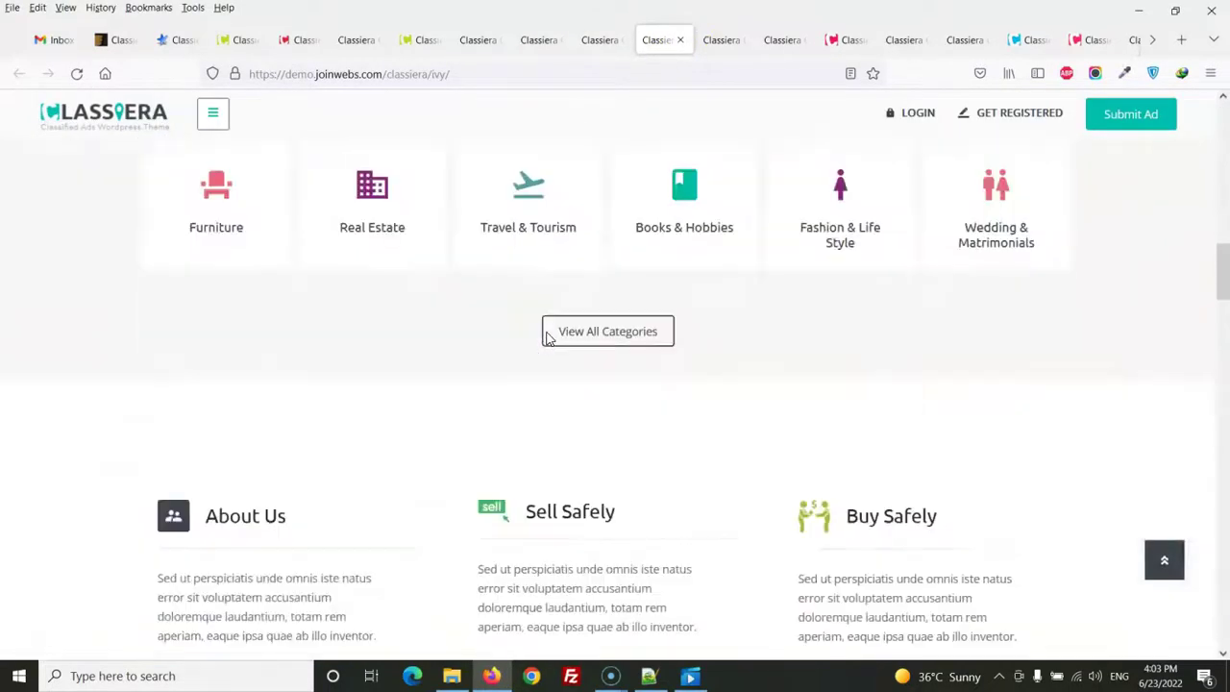
{"action": "scroll", "coordinate": [547, 337], "scroll_direction": "up", "scroll_amount": 3}
{"action": "scroll", "coordinate": [577, 337], "scroll_direction": "down", "scroll_amount": 10}
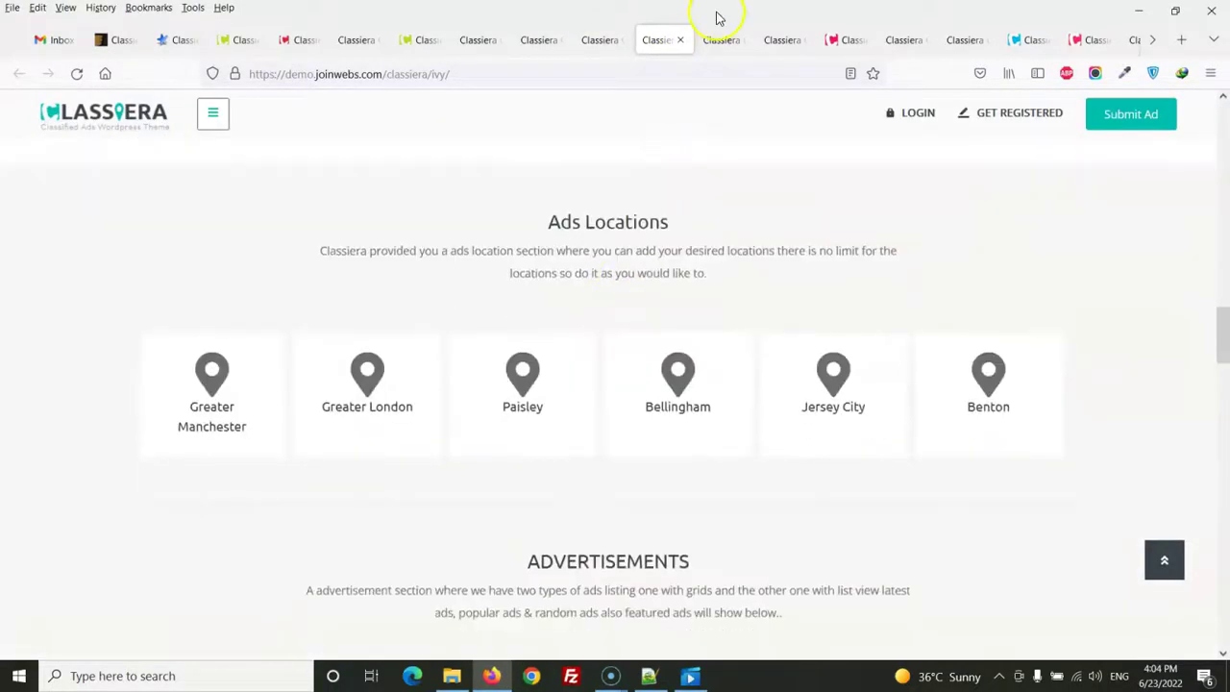
{"action": "left_click", "coordinate": [719, 39]}
{"action": "scroll", "coordinate": [735, 202], "scroll_direction": "down", "scroll_amount": 3}
{"action": "scroll", "coordinate": [606, 293], "scroll_direction": "down", "scroll_amount": 15}
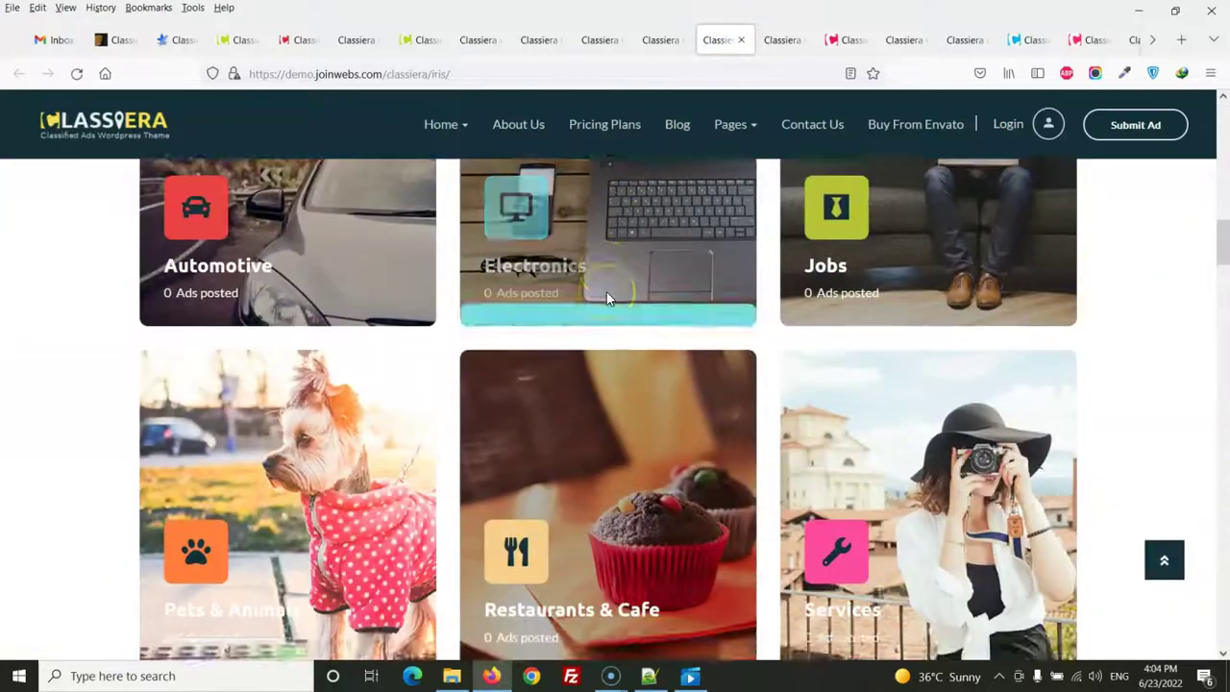
{"action": "scroll", "coordinate": [605, 301], "scroll_direction": "down", "scroll_amount": 5}
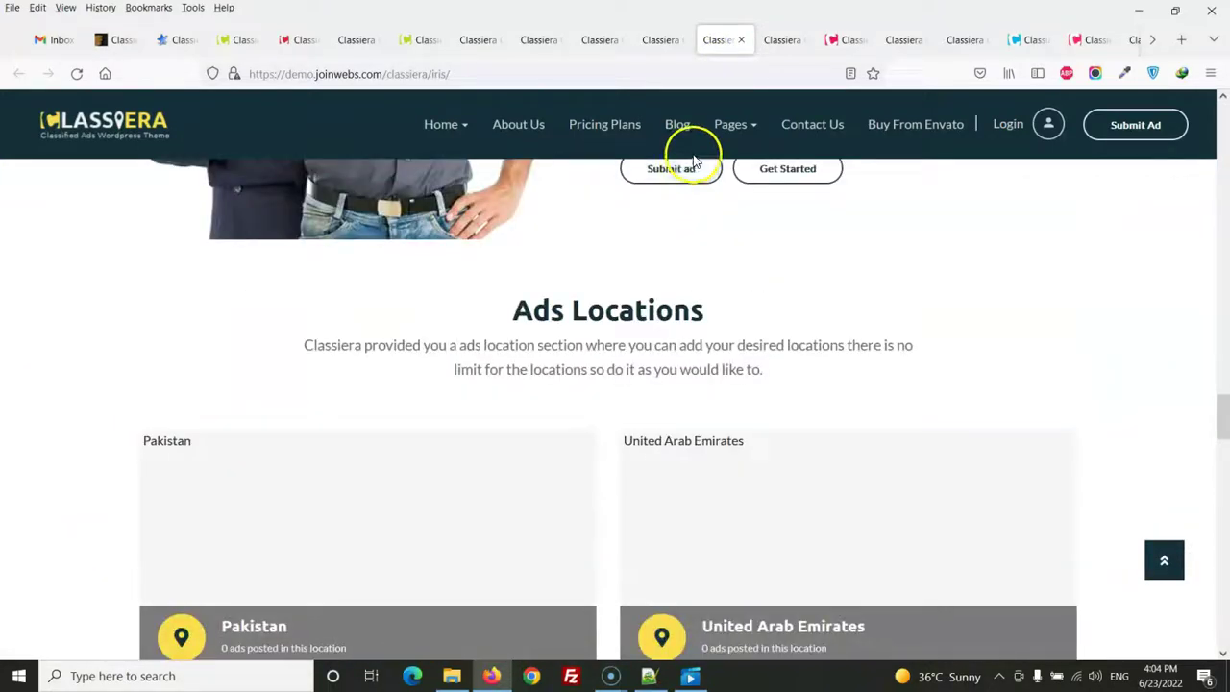
- Scroll up and down through the allure demo homepage
{"action": "left_click", "coordinate": [778, 39]}
{"action": "scroll", "coordinate": [615, 423], "scroll_direction": "down", "scroll_amount": 15}
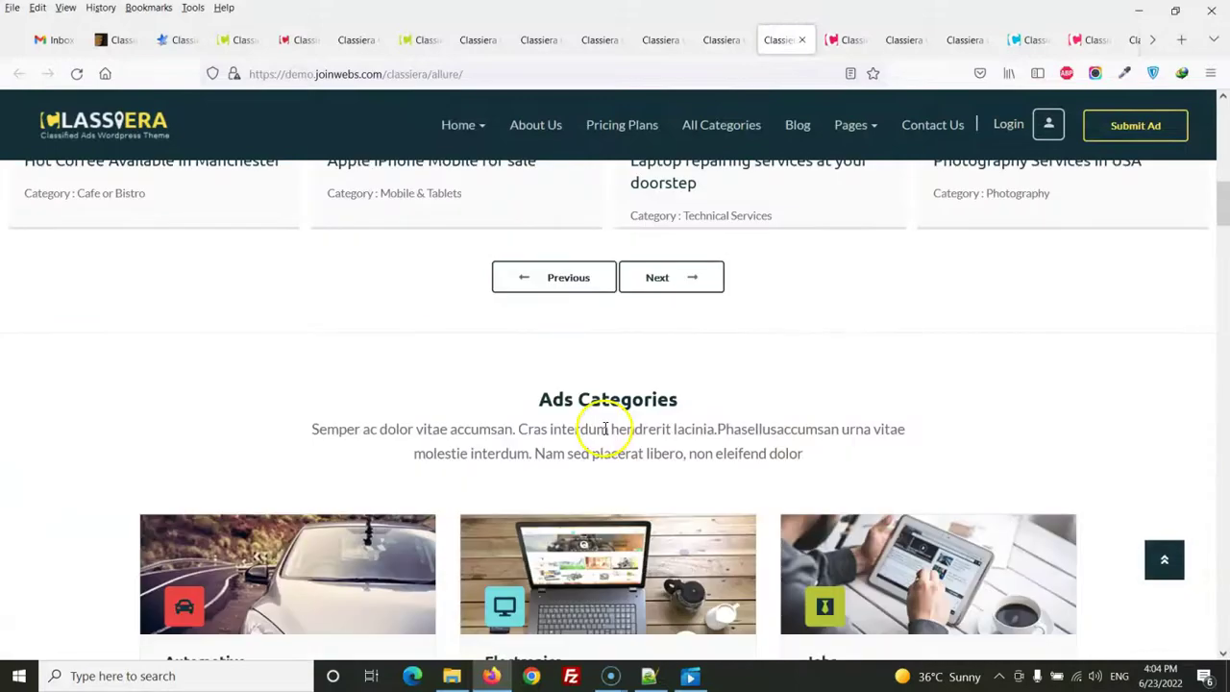
{"action": "scroll", "coordinate": [604, 435], "scroll_direction": "down", "scroll_amount": 10}
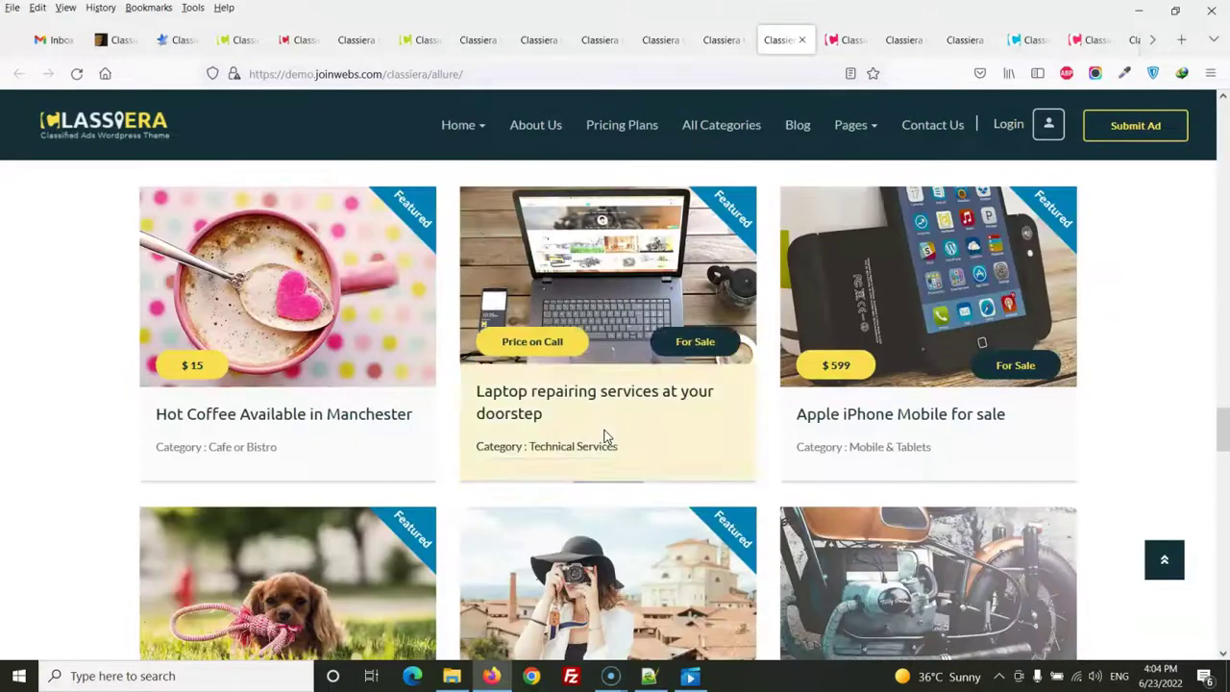
{"action": "scroll", "coordinate": [604, 435], "scroll_direction": "up", "scroll_amount": 6}
{"action": "scroll", "coordinate": [605, 432], "scroll_direction": "up", "scroll_amount": 3}
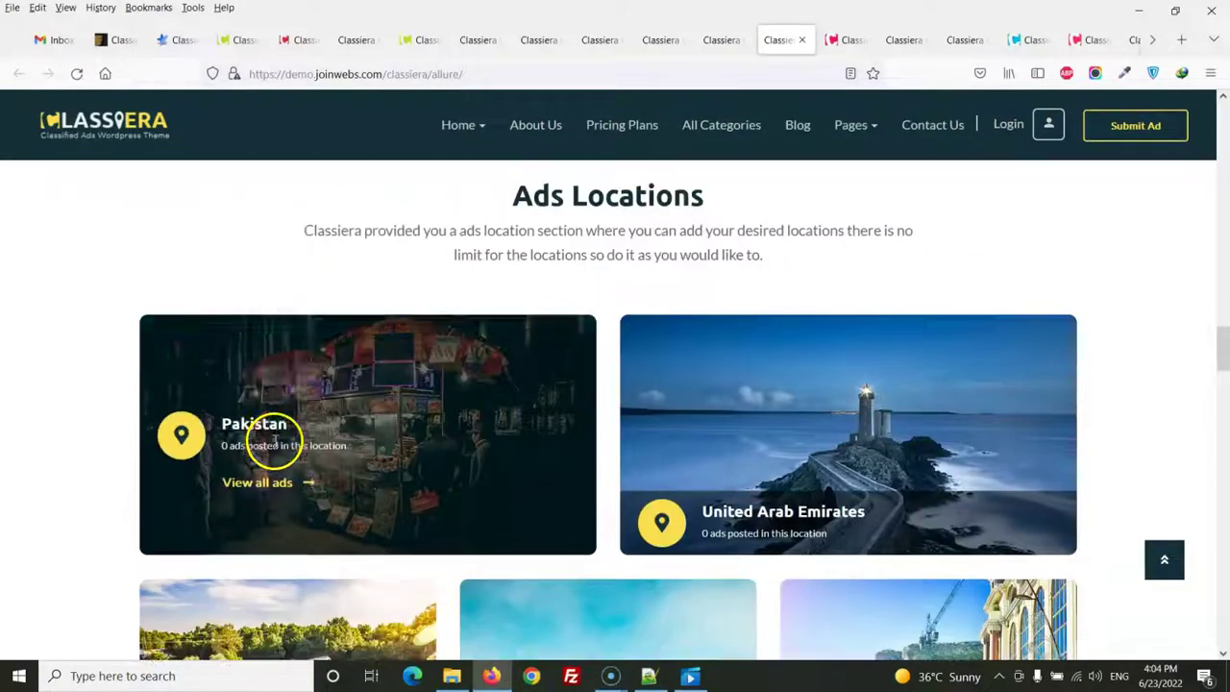
{"action": "scroll", "coordinate": [650, 253], "scroll_direction": "down", "scroll_amount": 2}
{"action": "scroll", "coordinate": [471, 362], "scroll_direction": "up", "scroll_amount": 1}
{"action": "scroll", "coordinate": [471, 362], "scroll_direction": "up", "scroll_amount": 4}
{"action": "scroll", "coordinate": [311, 385], "scroll_direction": "down", "scroll_amount": 6}
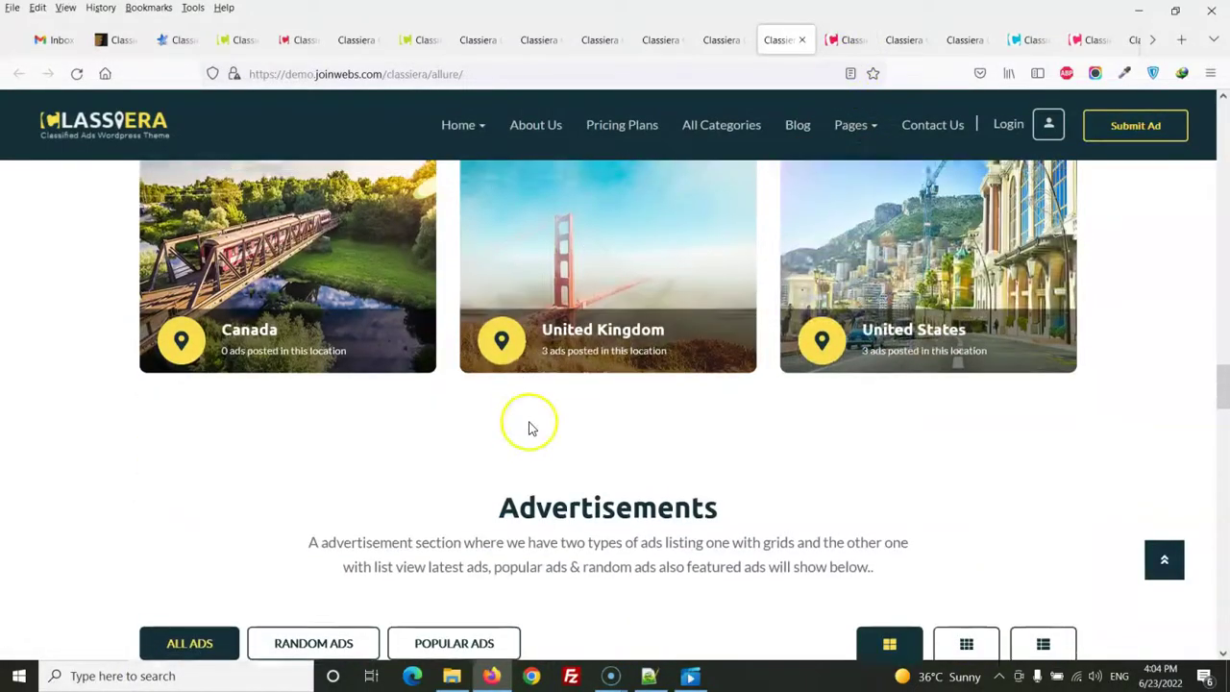
{"action": "scroll", "coordinate": [519, 317], "scroll_direction": "up", "scroll_amount": 3}
- Scroll the ruby demo homepage to its ad listings
{"action": "left_click", "coordinate": [846, 39]}
{"action": "scroll", "coordinate": [788, 285], "scroll_direction": "down", "scroll_amount": 20}
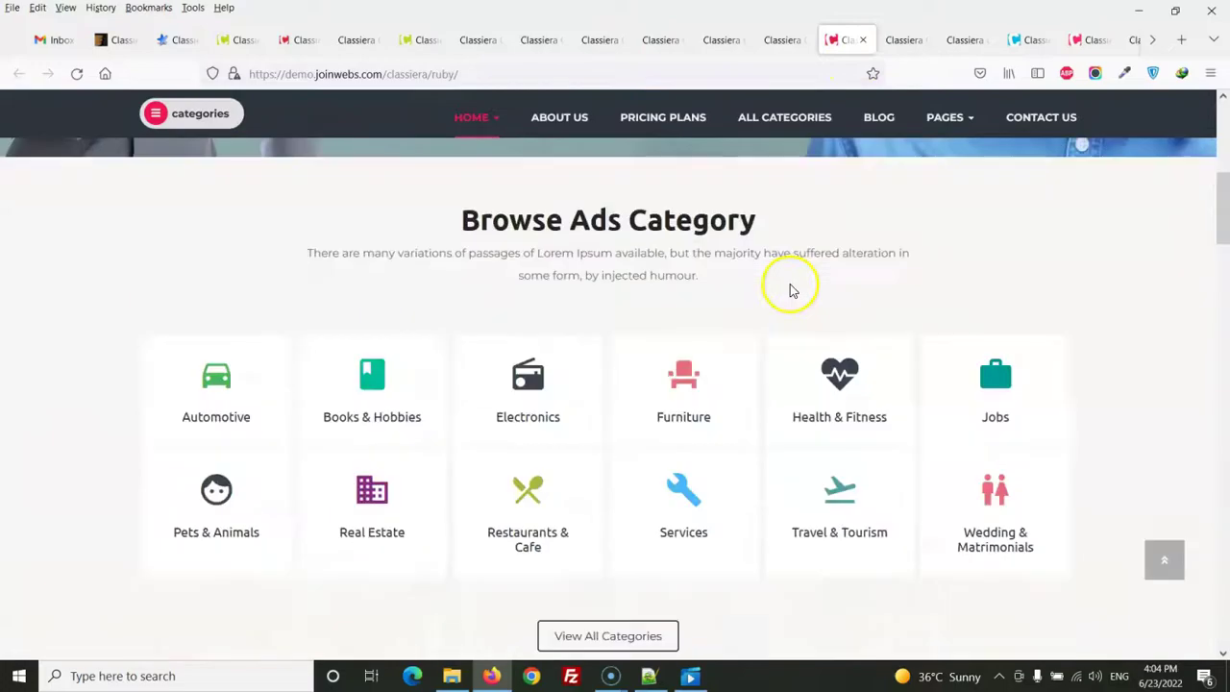
{"action": "scroll", "coordinate": [744, 354], "scroll_direction": "down", "scroll_amount": 8}
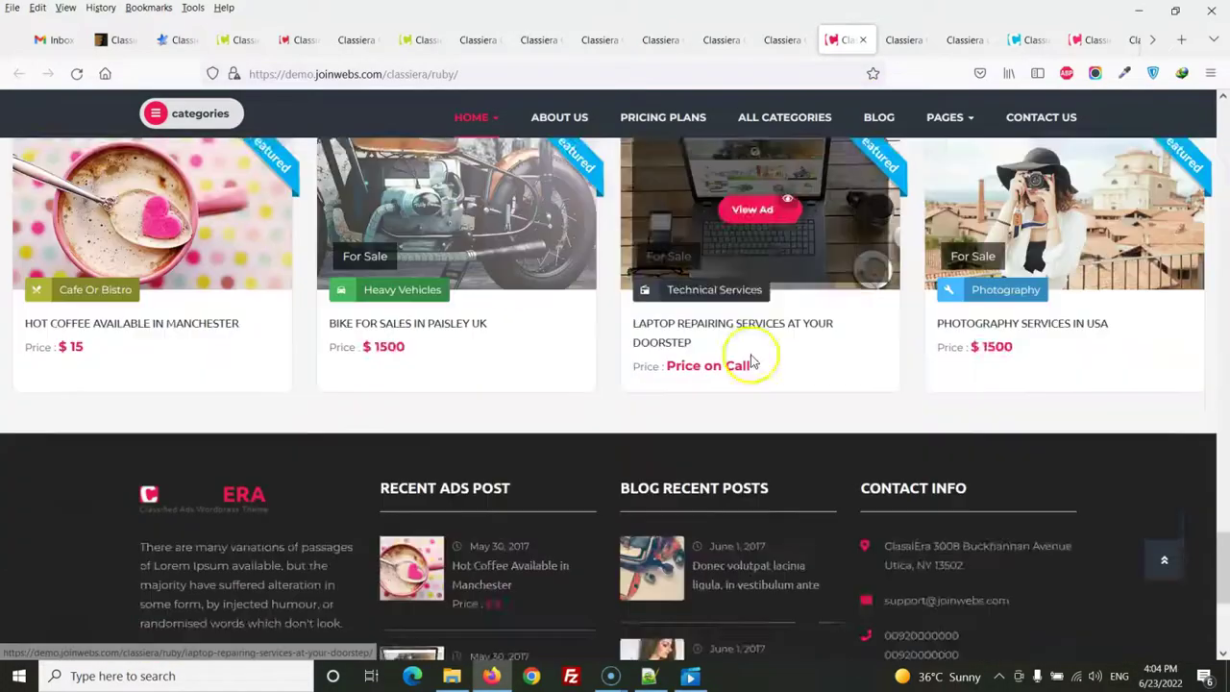
{"action": "scroll", "coordinate": [747, 356], "scroll_direction": "up", "scroll_amount": 7}
- Browse the jade and onyx demo homepages
{"action": "left_click", "coordinate": [899, 39]}
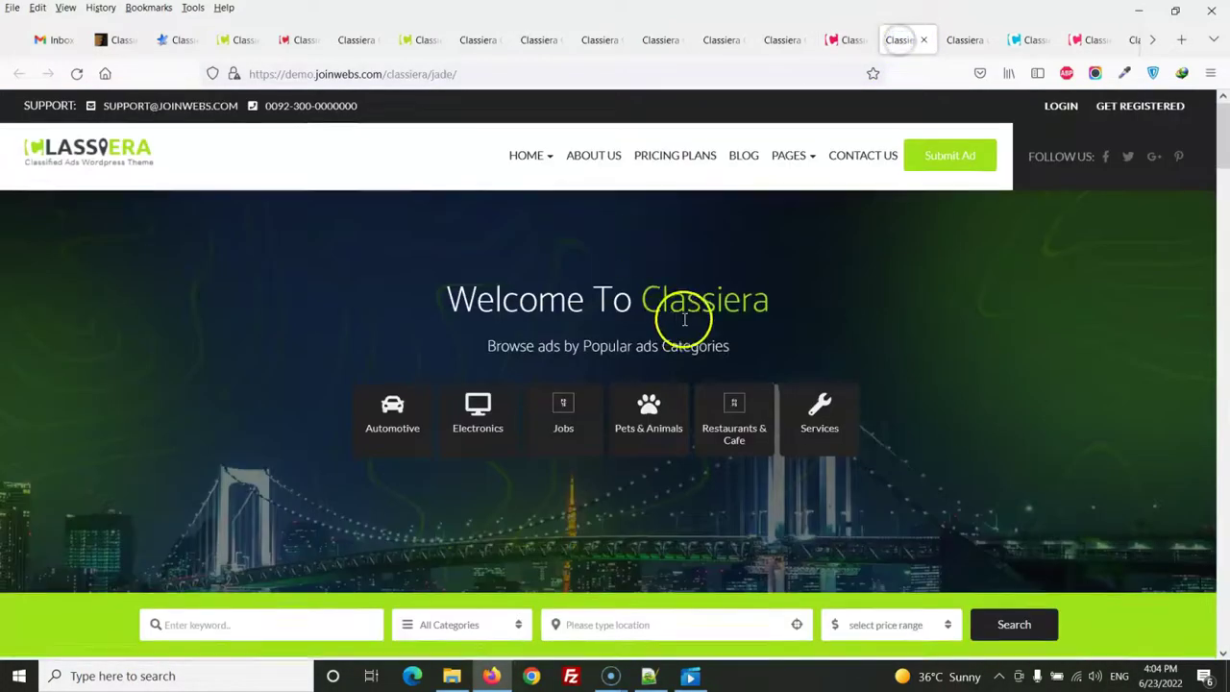
{"action": "scroll", "coordinate": [686, 317], "scroll_direction": "down", "scroll_amount": 15}
{"action": "scroll", "coordinate": [686, 329], "scroll_direction": "up", "scroll_amount": 15}
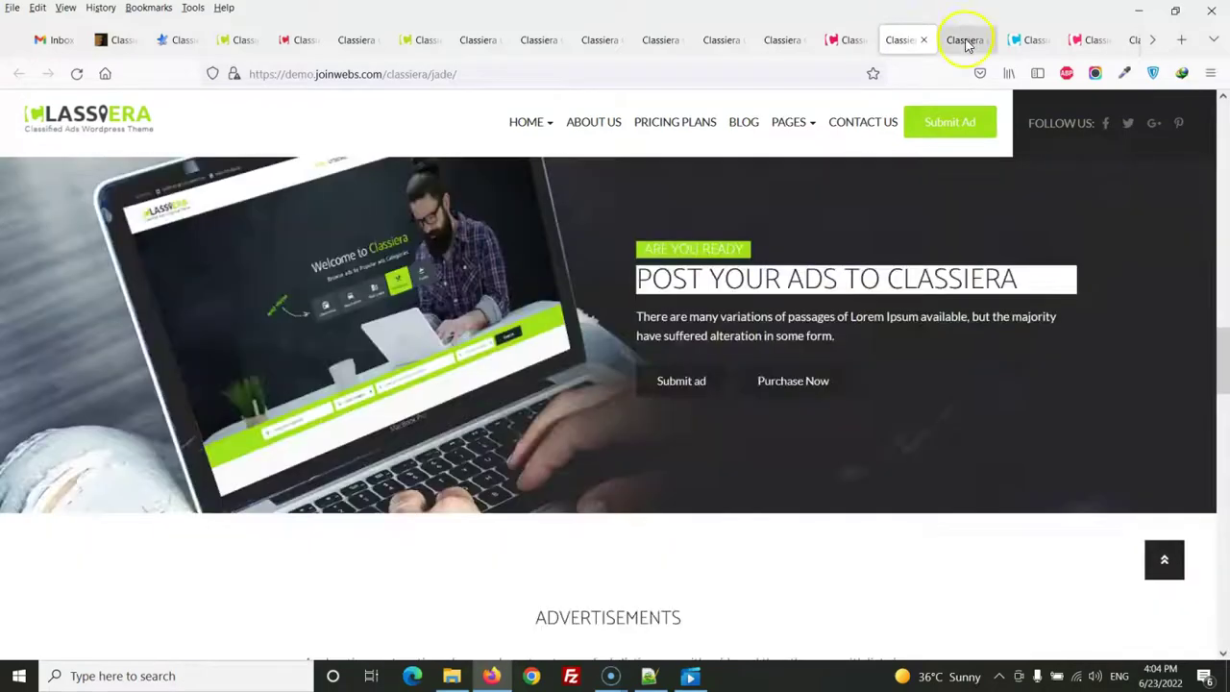
{"action": "left_click", "coordinate": [966, 39]}
{"action": "scroll", "coordinate": [681, 316], "scroll_direction": "down", "scroll_amount": 4}
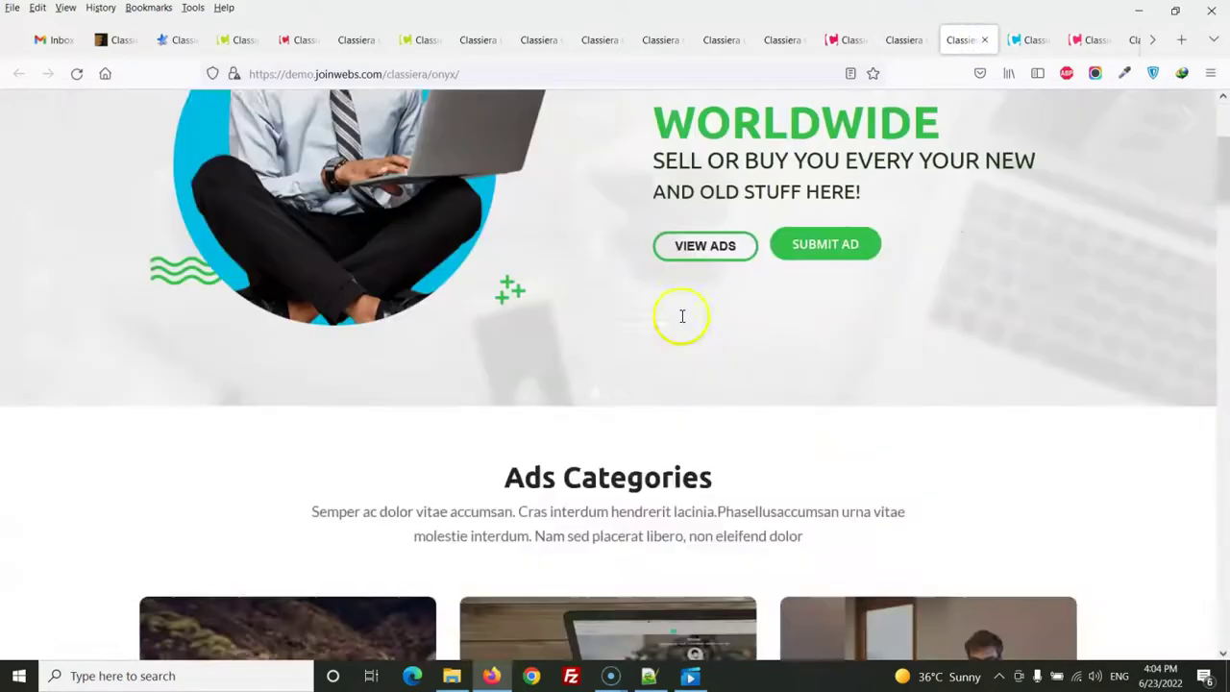
{"action": "scroll", "coordinate": [683, 317], "scroll_direction": "up", "scroll_amount": 4}
{"action": "scroll", "coordinate": [684, 322], "scroll_direction": "down", "scroll_amount": 6}
{"action": "scroll", "coordinate": [685, 317], "scroll_direction": "down", "scroll_amount": 12}
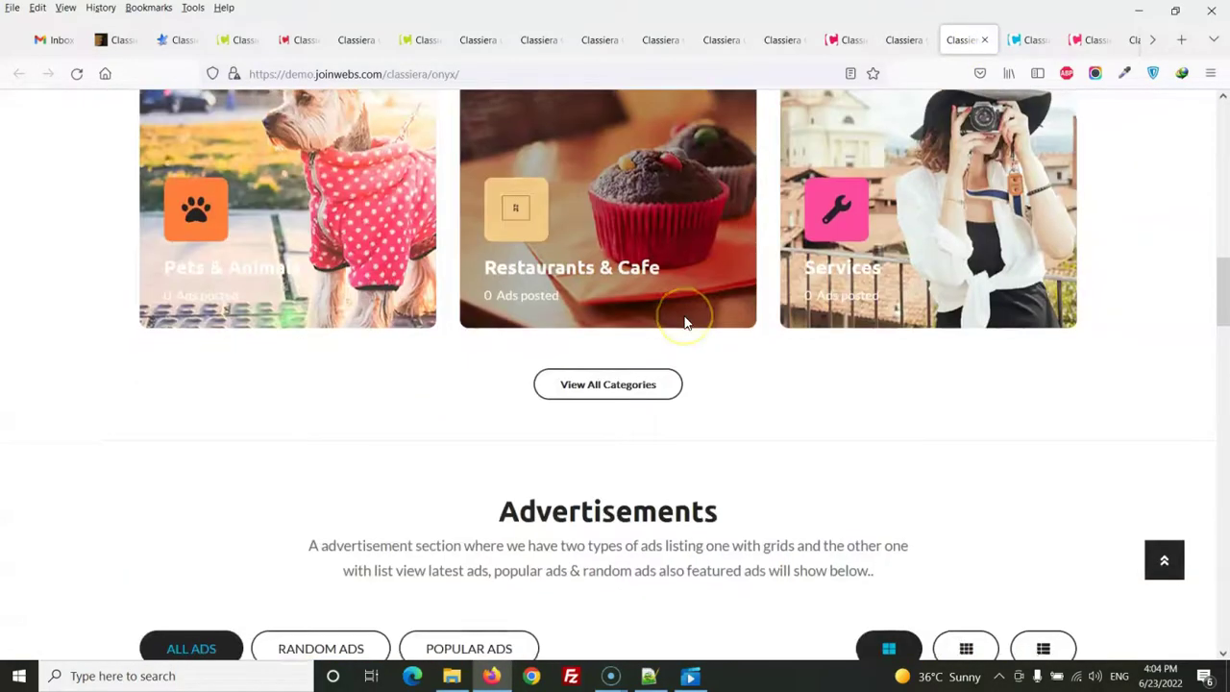
- Scroll through the pearl demo homepage
{"action": "left_click", "coordinate": [1024, 40]}
{"action": "scroll", "coordinate": [604, 338], "scroll_direction": "down", "scroll_amount": 13}
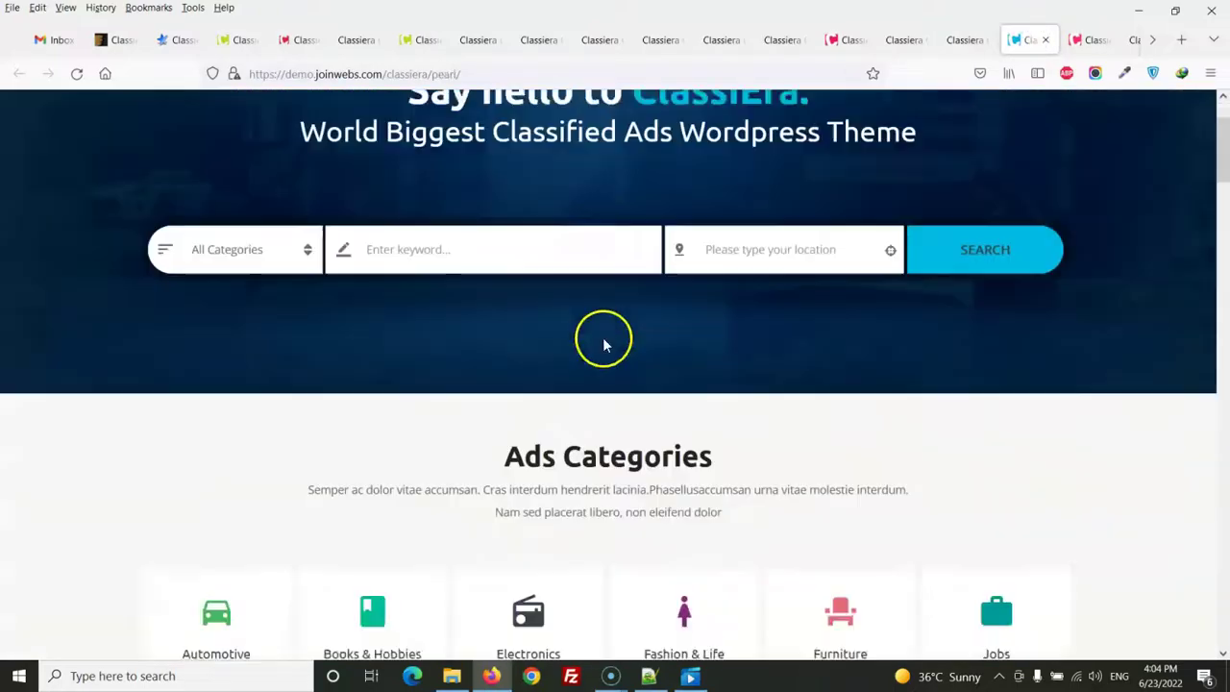
{"action": "scroll", "coordinate": [554, 331], "scroll_direction": "down", "scroll_amount": 10}
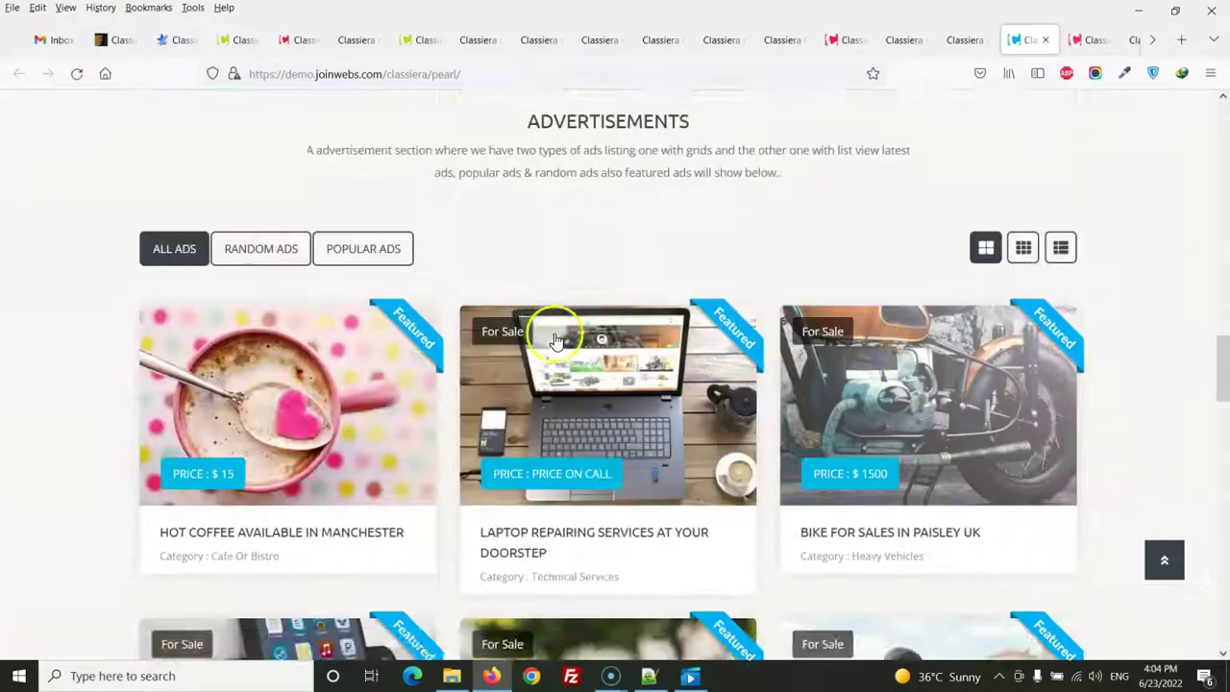
{"action": "scroll", "coordinate": [703, 333], "scroll_direction": "down", "scroll_amount": 5}
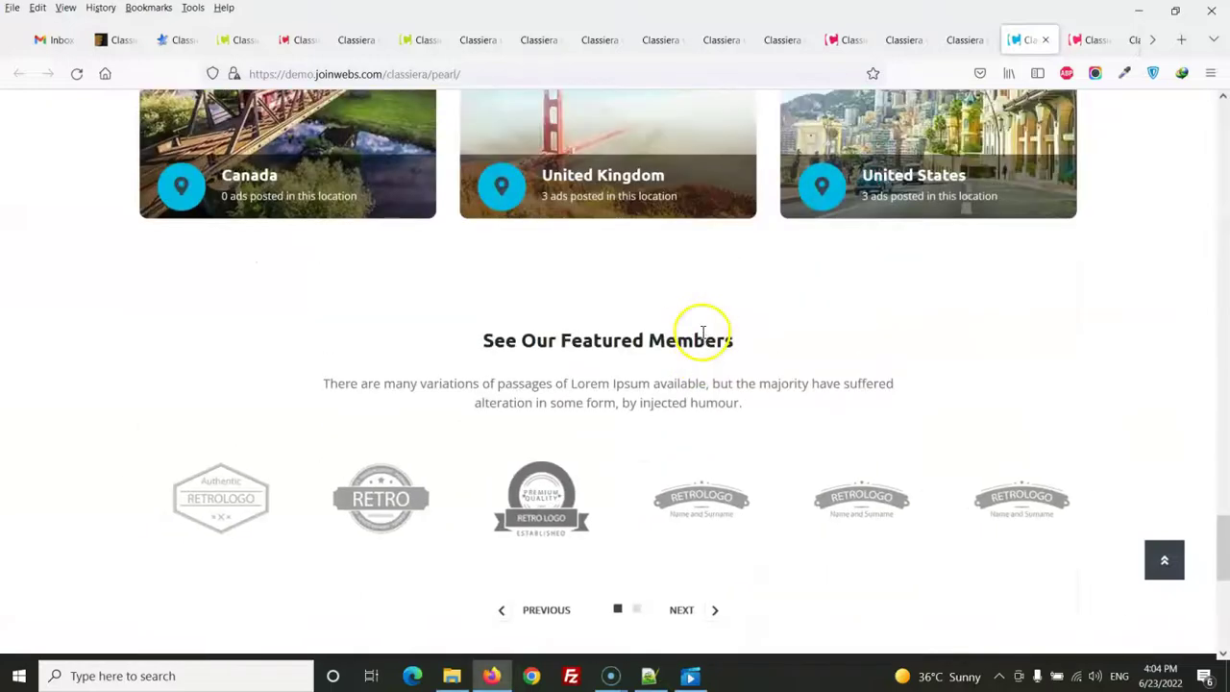
{"action": "scroll", "coordinate": [702, 333], "scroll_direction": "up", "scroll_amount": 8}
{"action": "scroll", "coordinate": [852, 349], "scroll_direction": "down", "scroll_amount": 15}
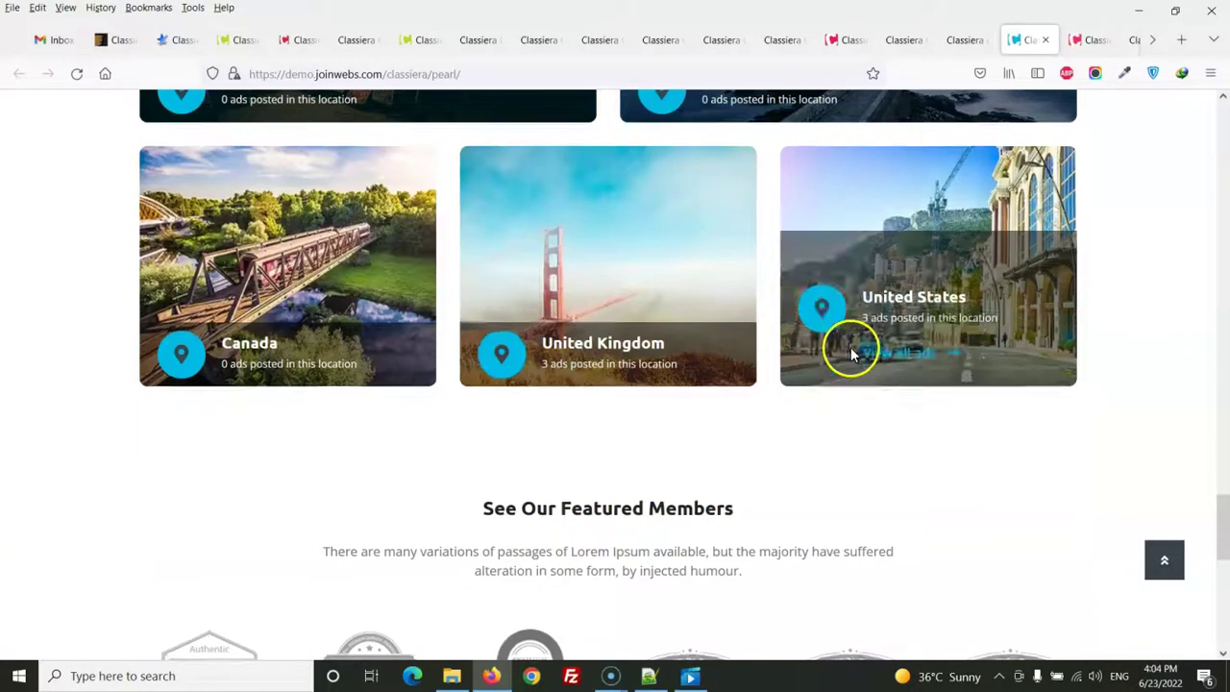
- Glance at the lilac and opal demo pages, then close the opal page
{"action": "left_click", "coordinate": [1093, 41]}
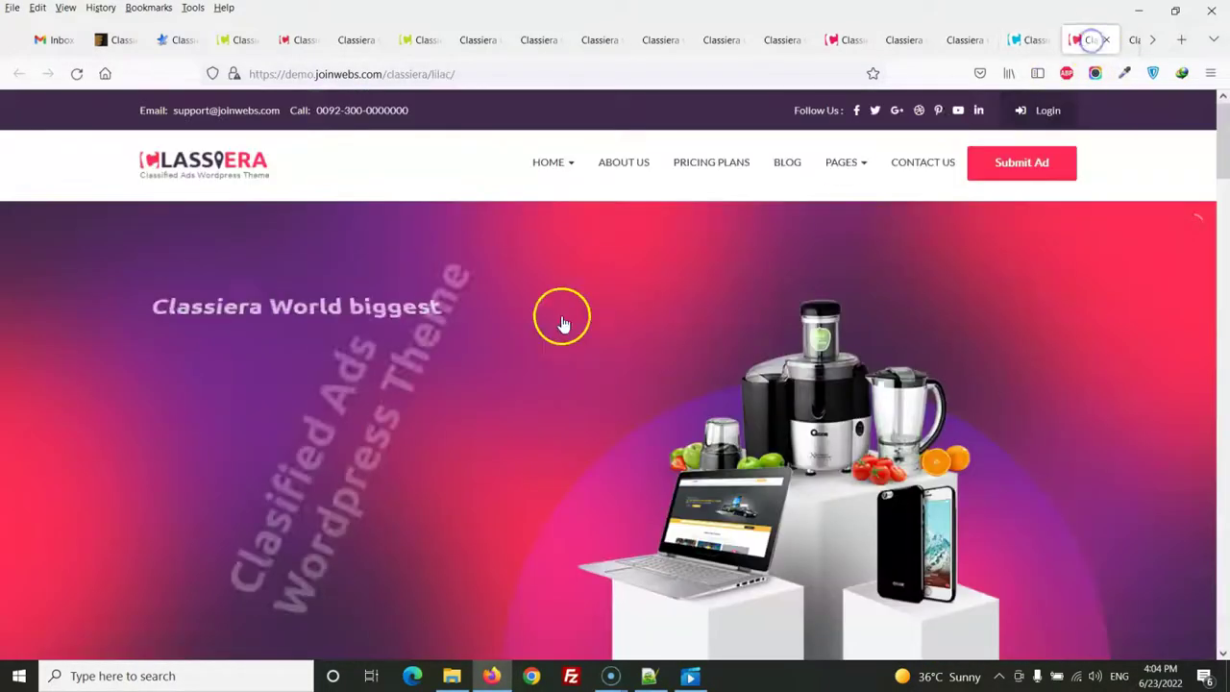
{"action": "scroll", "coordinate": [536, 394], "scroll_direction": "down", "scroll_amount": 10}
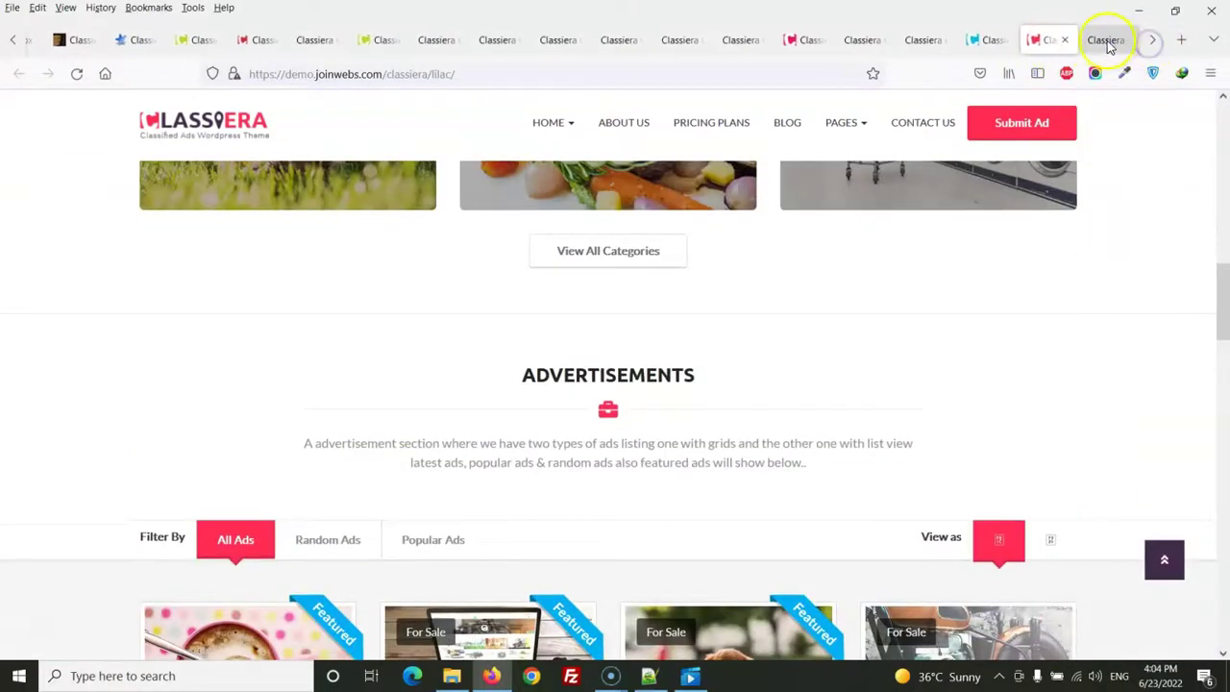
{"action": "left_click", "coordinate": [1106, 40]}
{"action": "scroll", "coordinate": [906, 225], "scroll_direction": "down", "scroll_amount": 10}
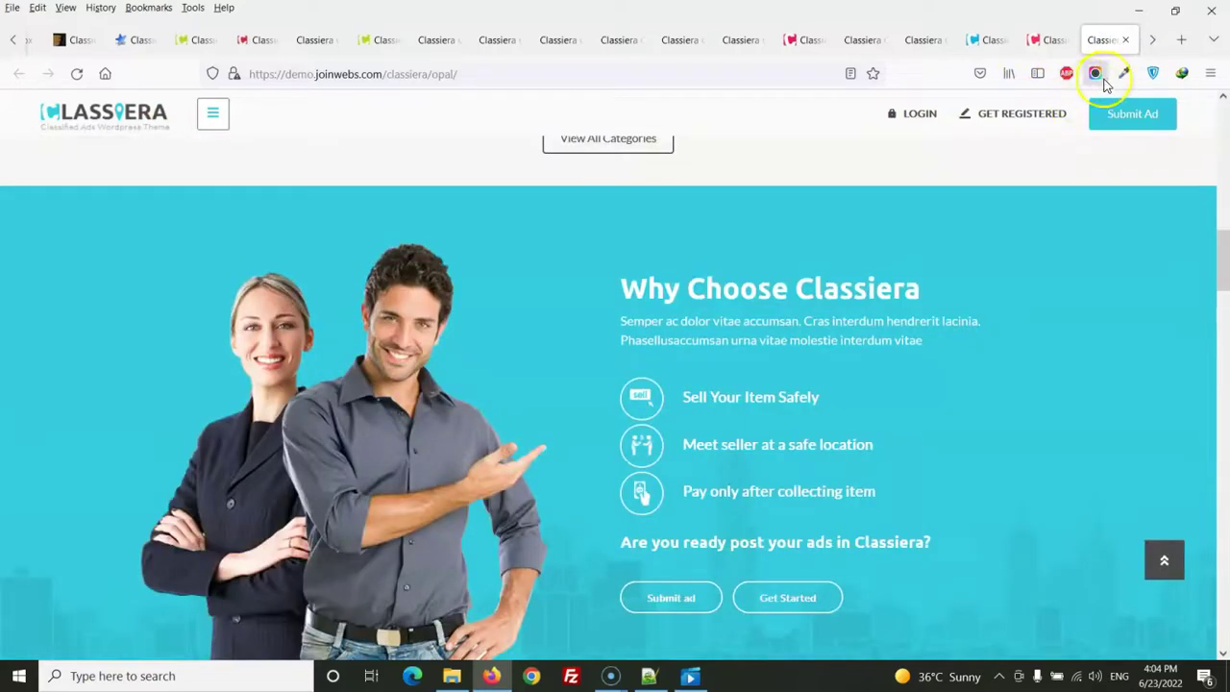
{"action": "left_click", "coordinate": [1126, 40]}
- Scroll the minimal demo page, then close it to reach the lime landing page
{"action": "scroll", "coordinate": [913, 240], "scroll_direction": "down", "scroll_amount": 5}
{"action": "scroll", "coordinate": [914, 242], "scroll_direction": "up", "scroll_amount": 5}
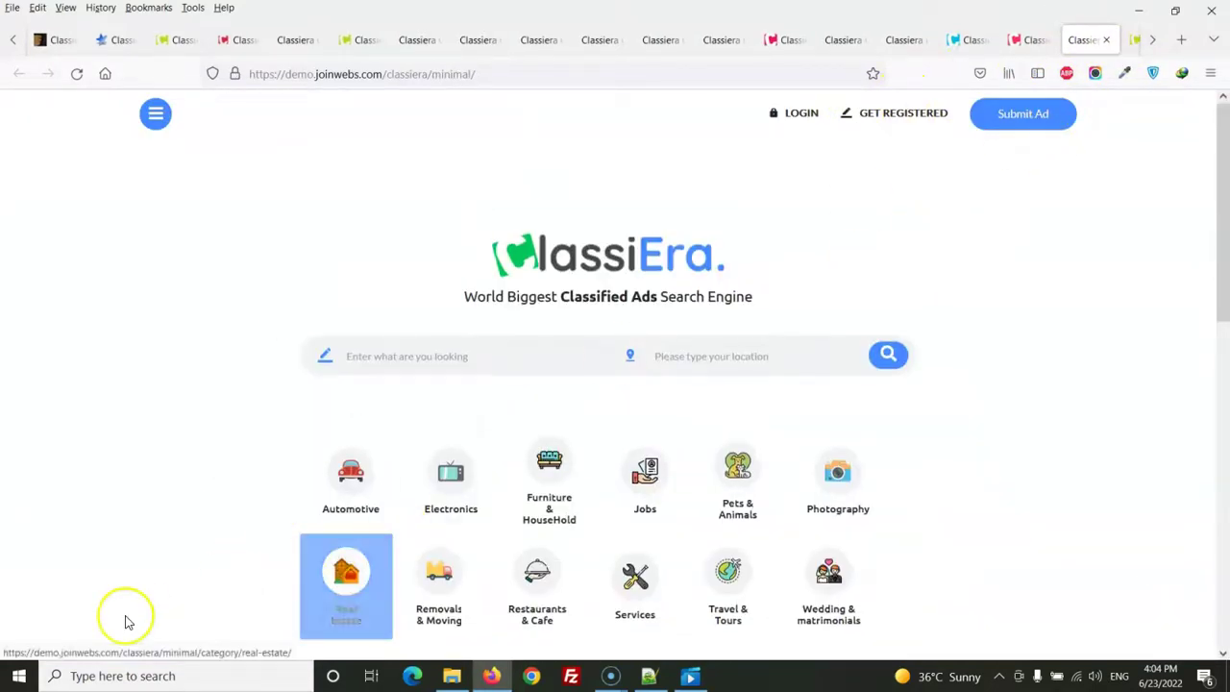
{"action": "scroll", "coordinate": [844, 247], "scroll_direction": "down", "scroll_amount": 8}
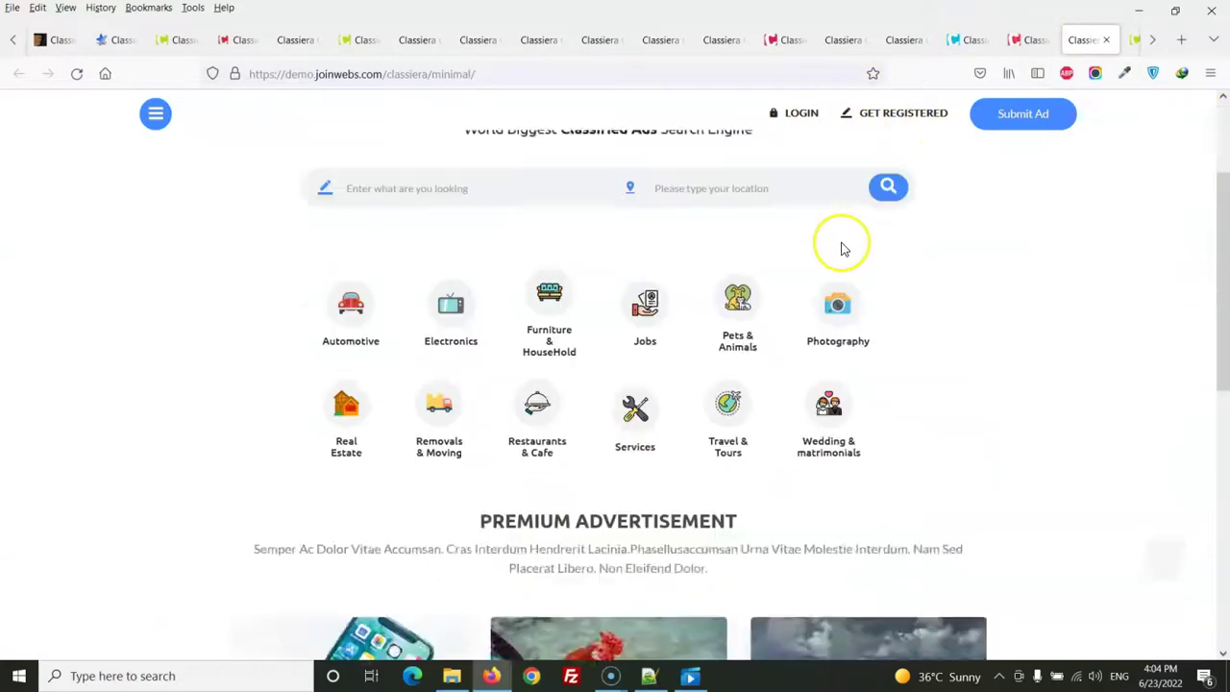
{"action": "scroll", "coordinate": [842, 248], "scroll_direction": "up", "scroll_amount": 2}
{"action": "scroll", "coordinate": [842, 248], "scroll_direction": "up", "scroll_amount": 6}
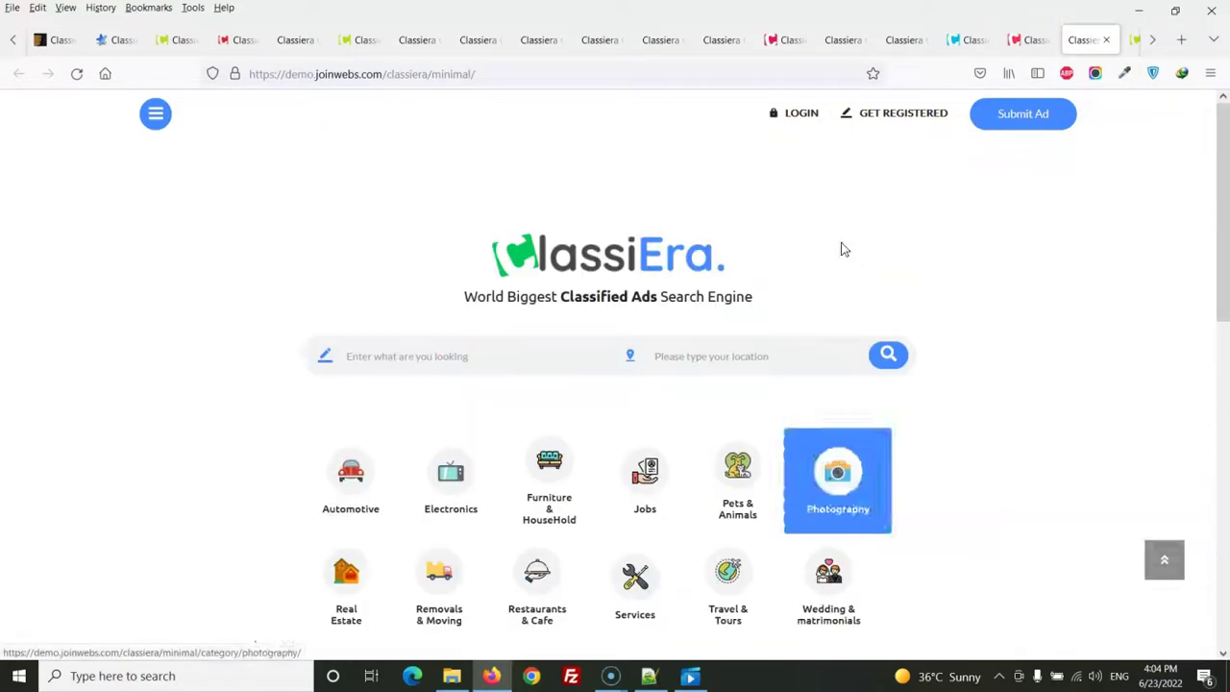
{"action": "left_click", "coordinate": [1107, 41]}
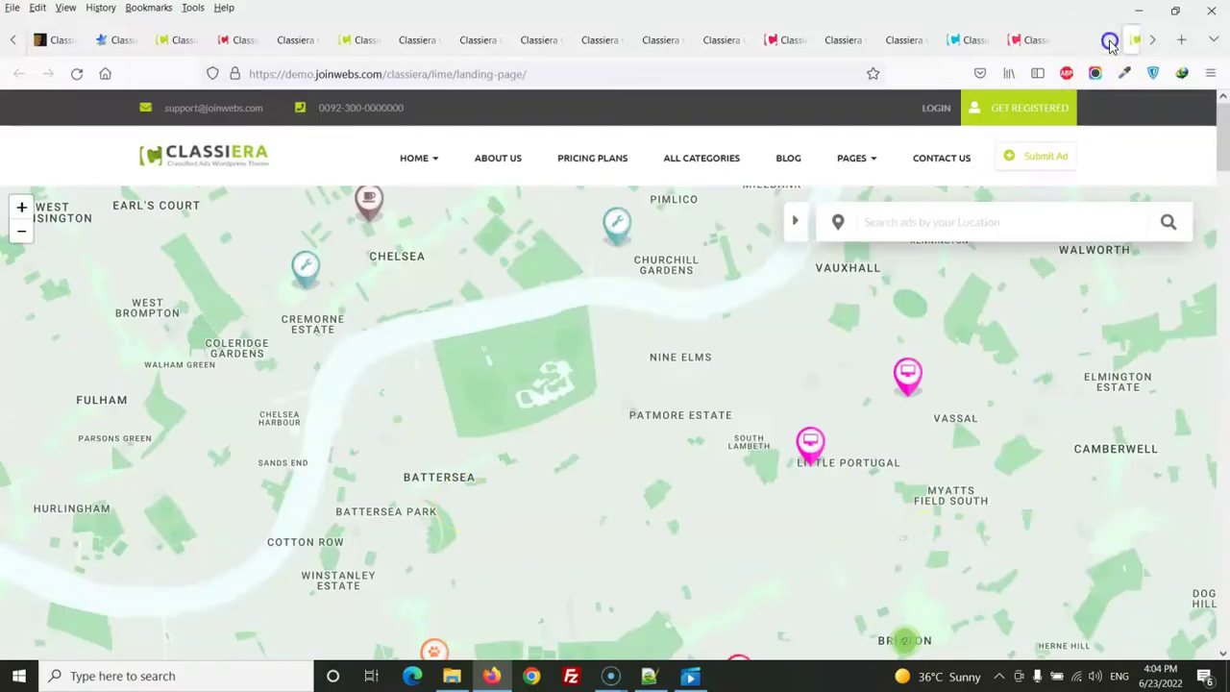
- Preview the iPhone, laptop repairing, Hot Coffee, photography and roasted chicken map ads, then close the page
{"action": "left_click", "coordinate": [911, 377]}
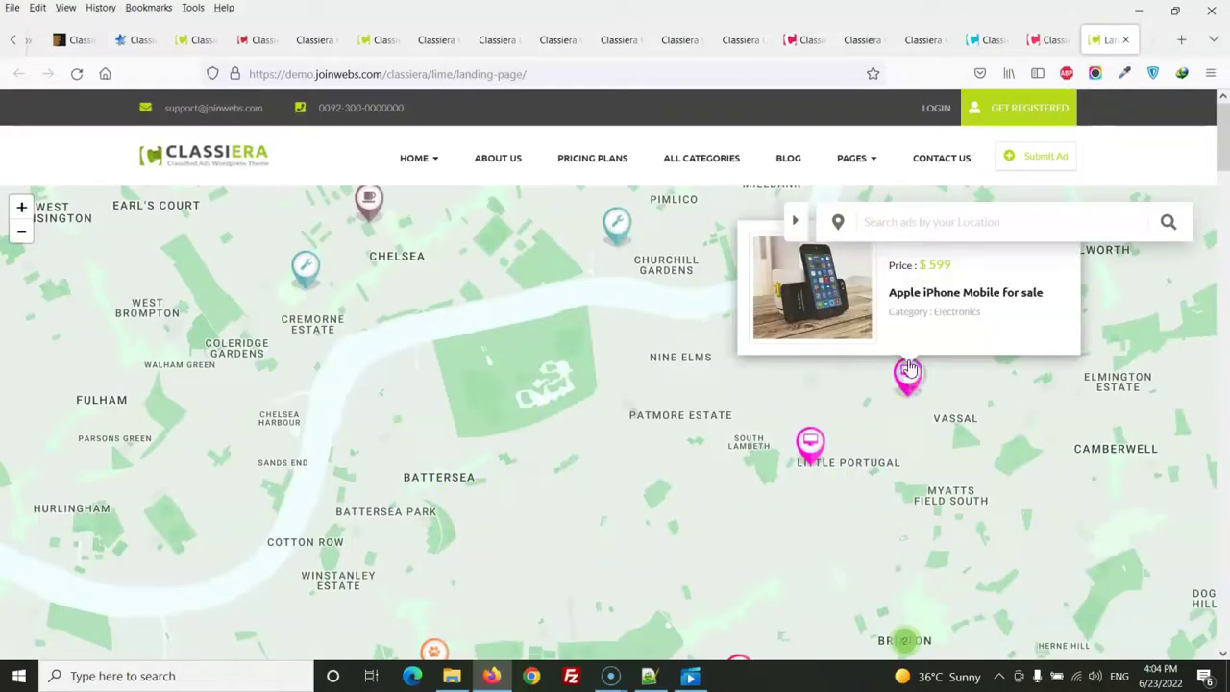
{"action": "left_click", "coordinate": [813, 446]}
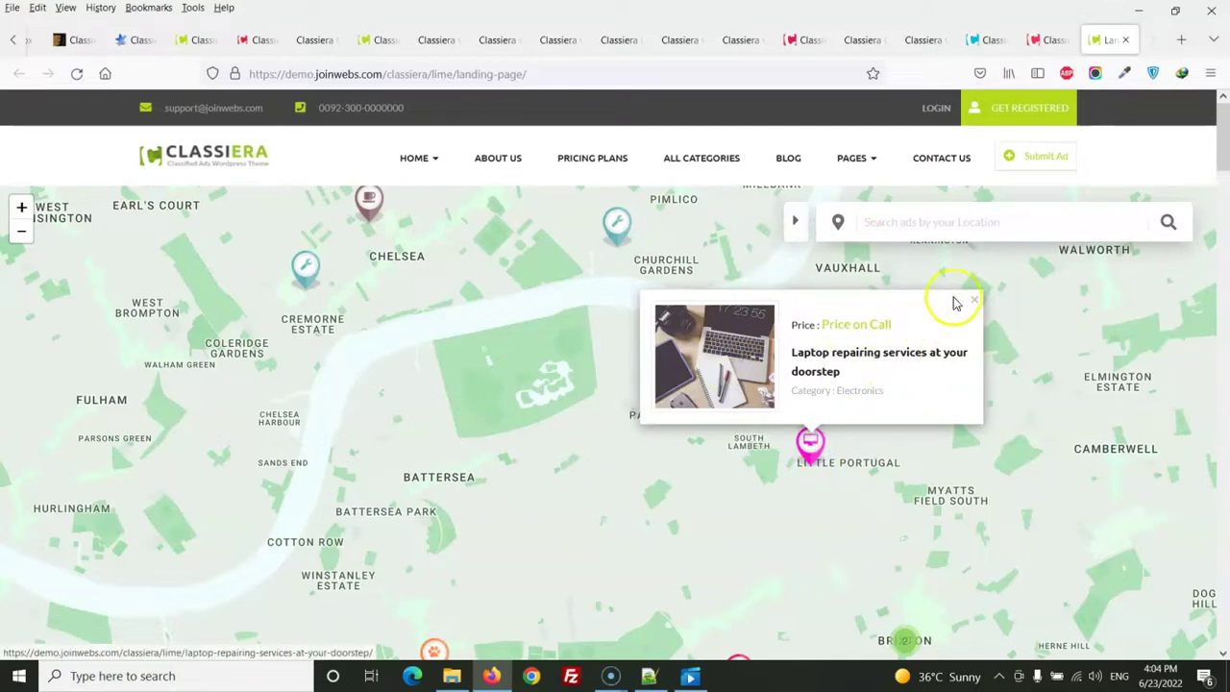
{"action": "left_click", "coordinate": [370, 208]}
{"action": "left_click", "coordinate": [303, 409]}
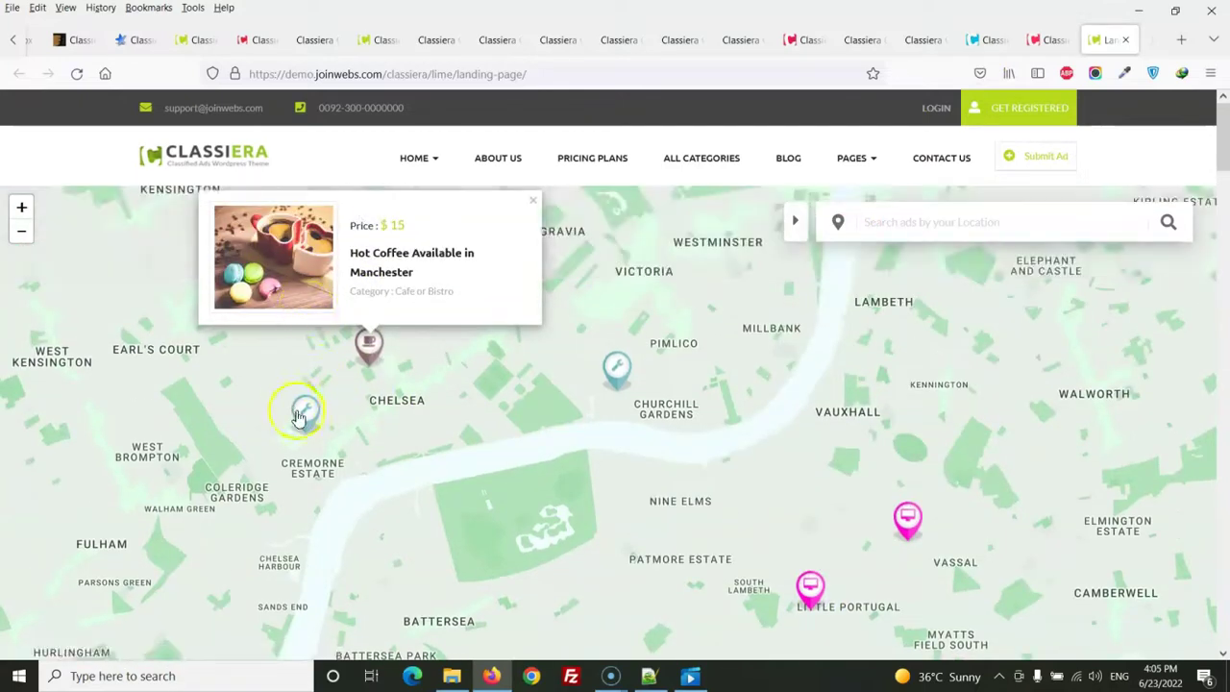
{"action": "left_click", "coordinate": [620, 373]}
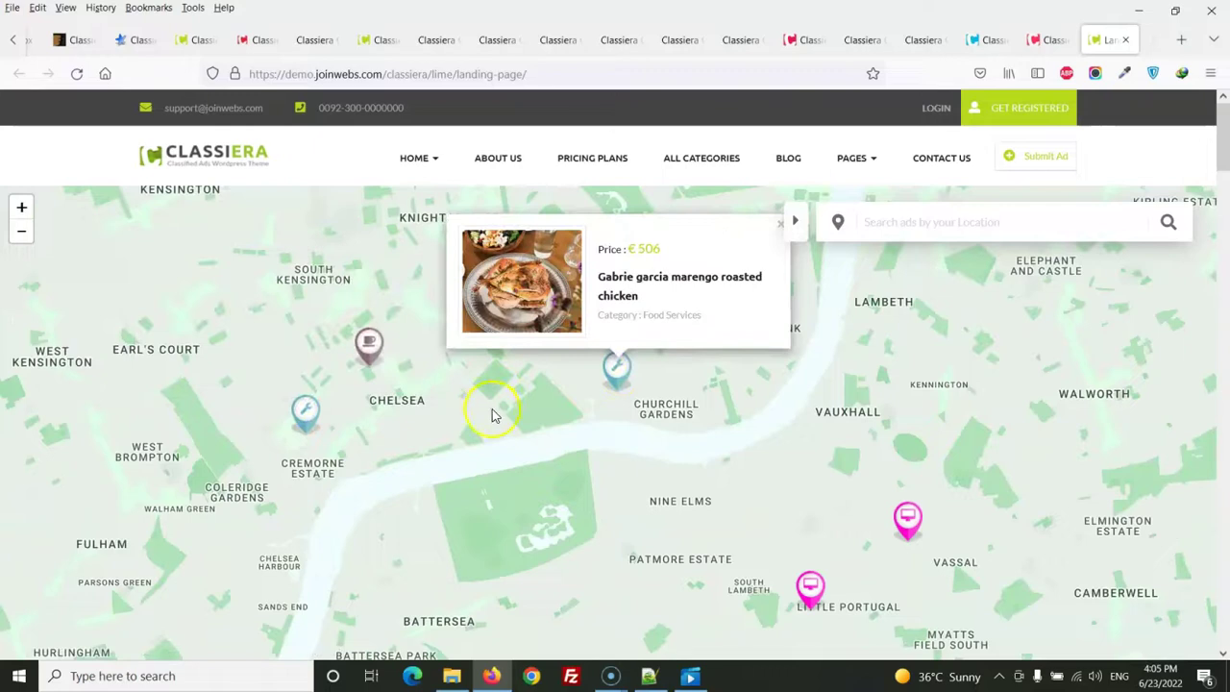
{"action": "scroll", "coordinate": [1228, 267], "scroll_direction": "down", "scroll_amount": 10}
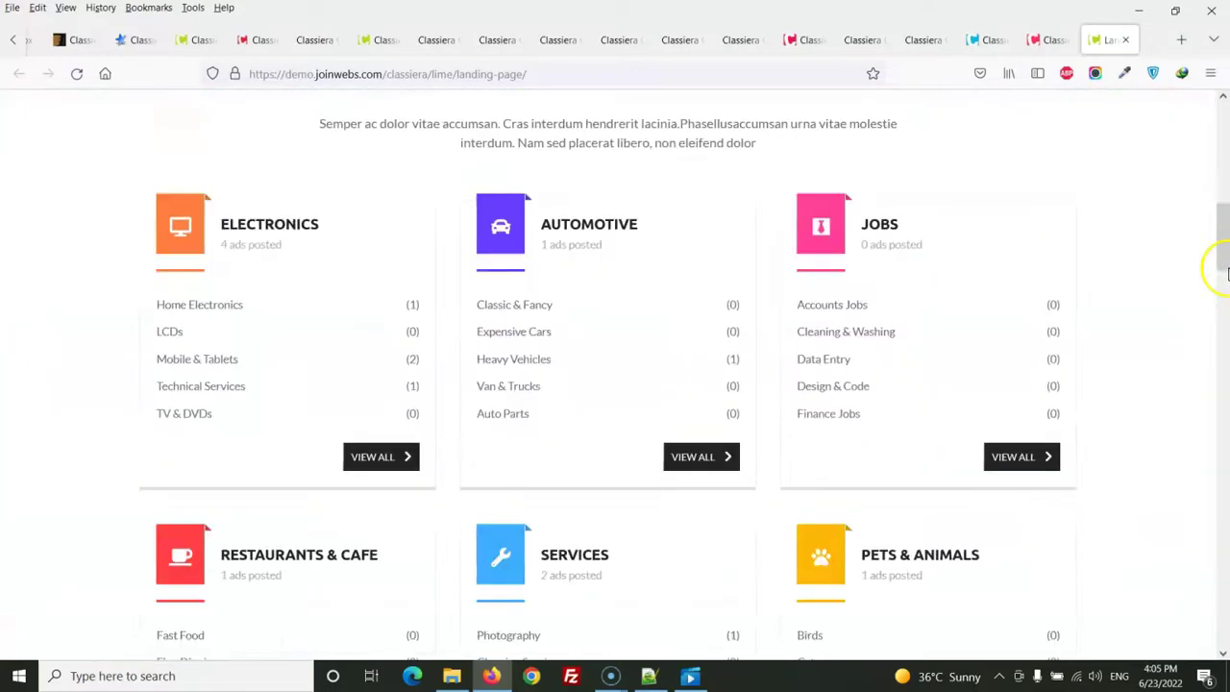
{"action": "left_click", "coordinate": [1125, 39]}
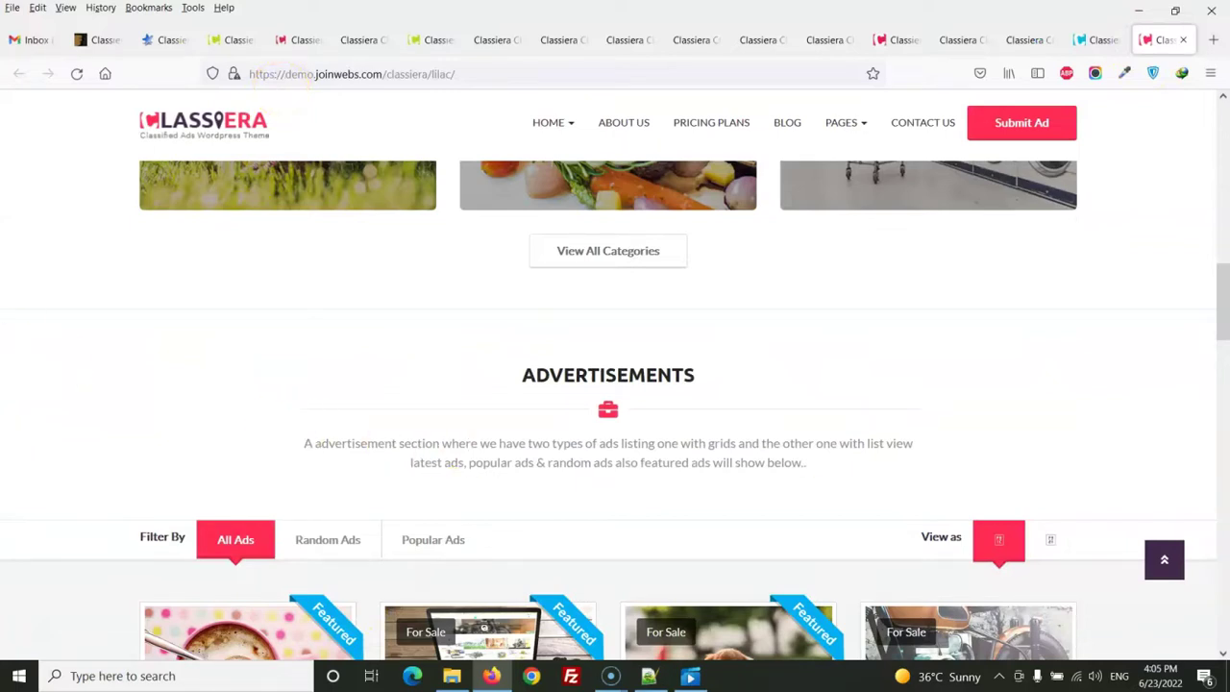
- Scroll General Settings past Email Verification on Register down to the Footer Logo option
{"action": "left_click", "coordinate": [164, 40]}
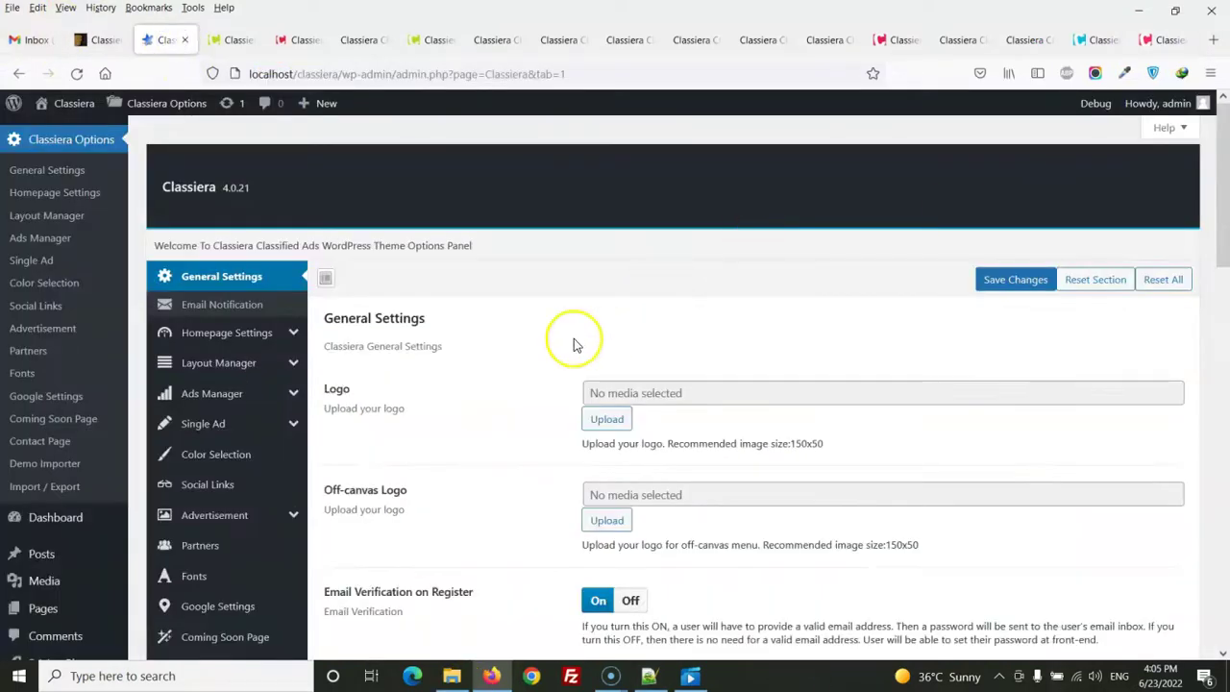
{"action": "scroll", "coordinate": [538, 338], "scroll_direction": "down", "scroll_amount": 2}
{"action": "scroll", "coordinate": [389, 323], "scroll_direction": "down", "scroll_amount": 3}
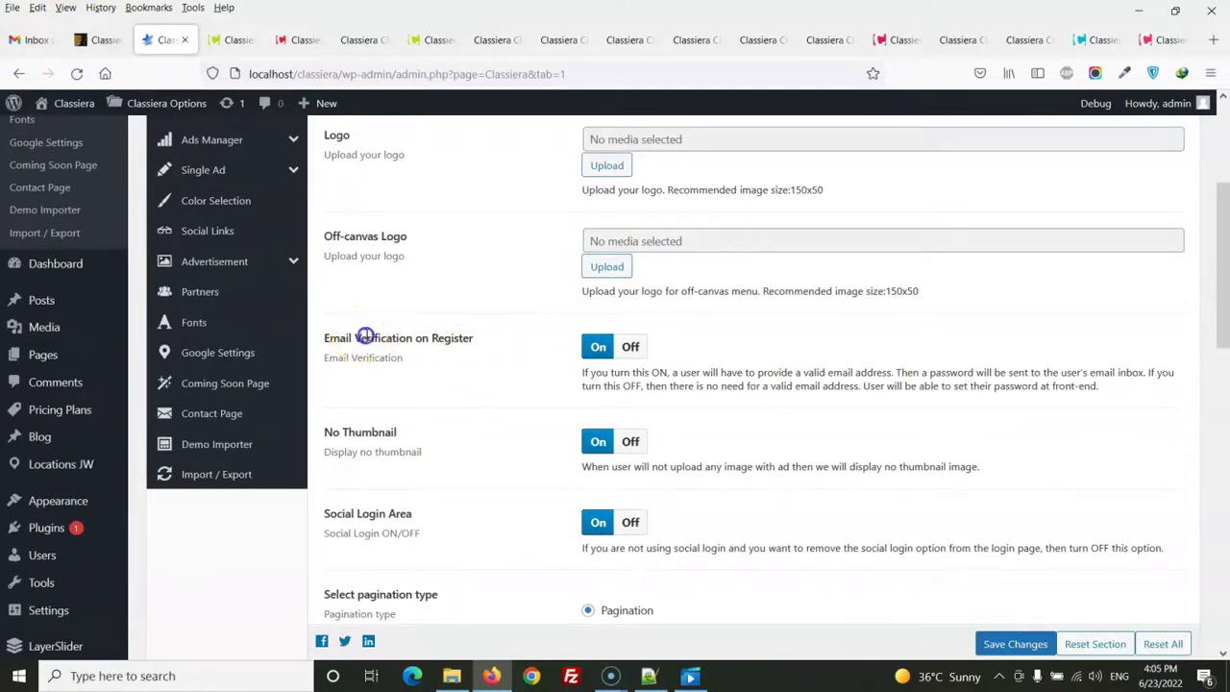
{"action": "left_click_drag", "start_coordinate": [365, 336], "coordinate": [476, 344]}
{"action": "left_click", "coordinate": [484, 346]}
{"action": "scroll", "coordinate": [485, 383], "scroll_direction": "down", "scroll_amount": 9}
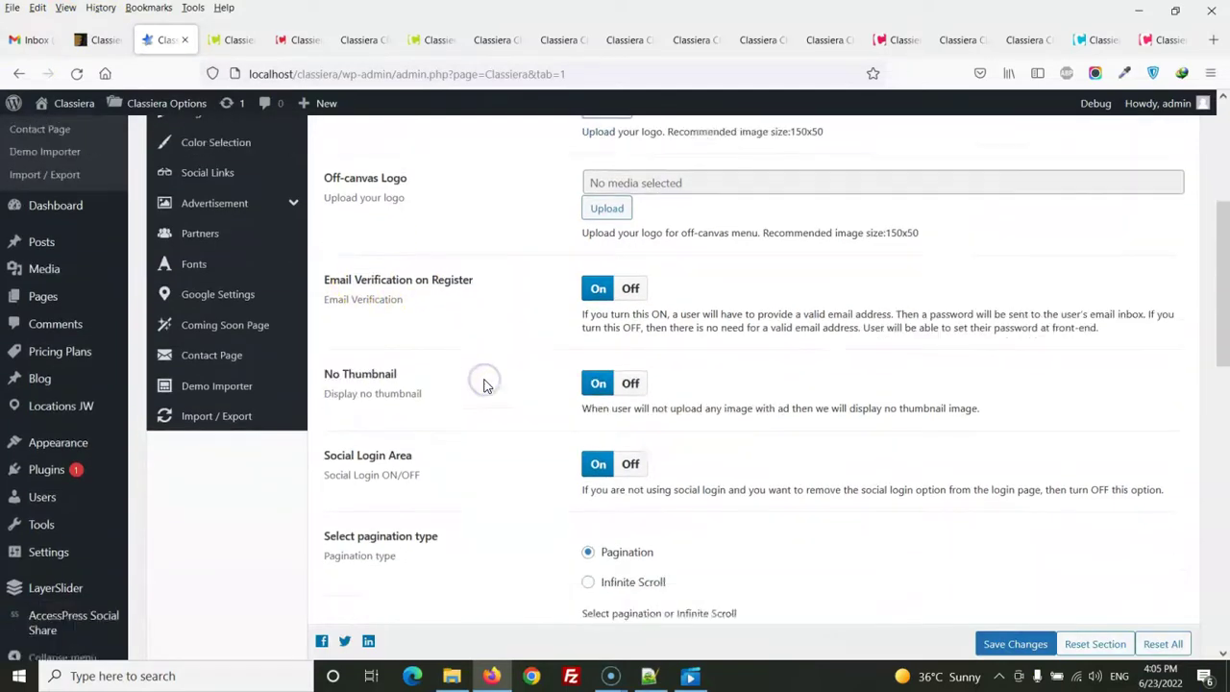
{"action": "scroll", "coordinate": [483, 378], "scroll_direction": "down", "scroll_amount": 8}
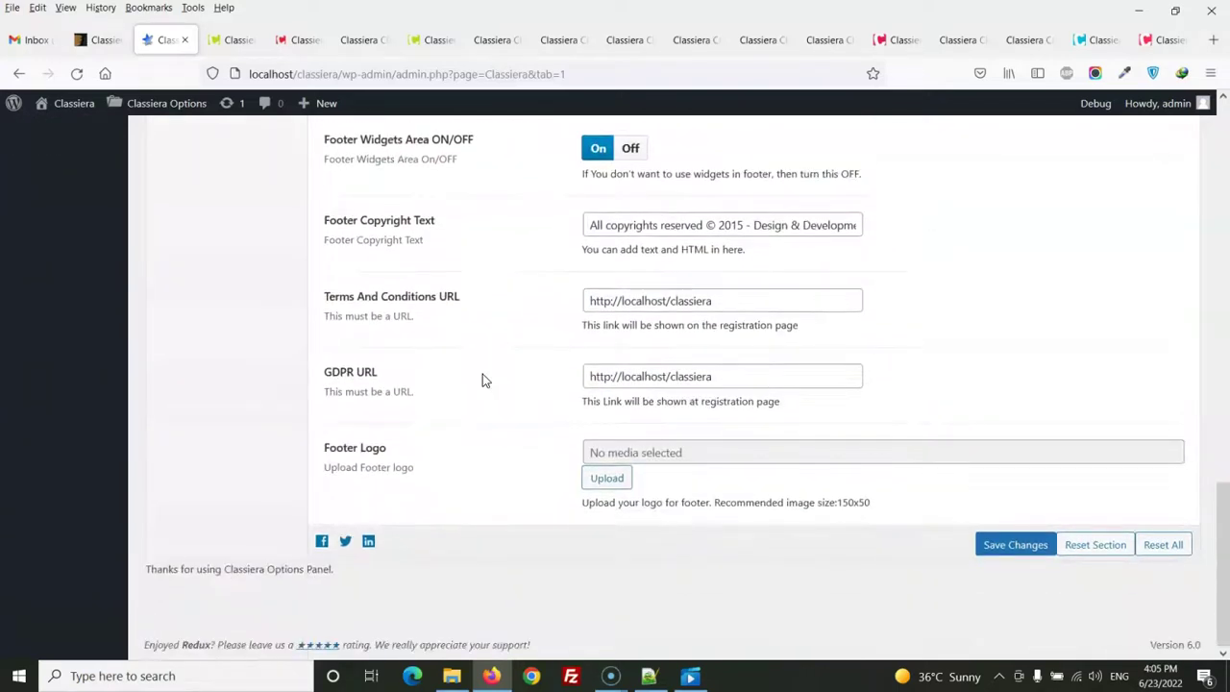
{"action": "scroll", "coordinate": [483, 379], "scroll_direction": "up", "scroll_amount": 17}
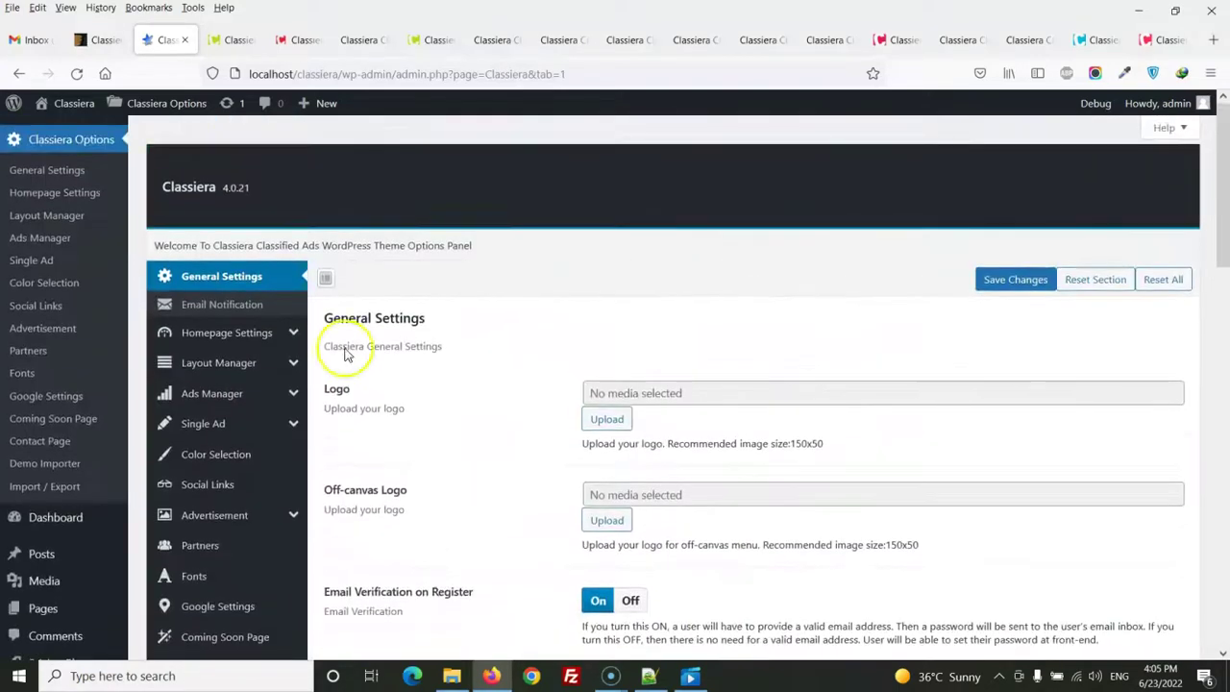
- Review the Email Notification email logo, header images and notification on/off toggles
{"action": "left_click", "coordinate": [236, 305]}
{"action": "scroll", "coordinate": [482, 337], "scroll_direction": "down", "scroll_amount": 3}
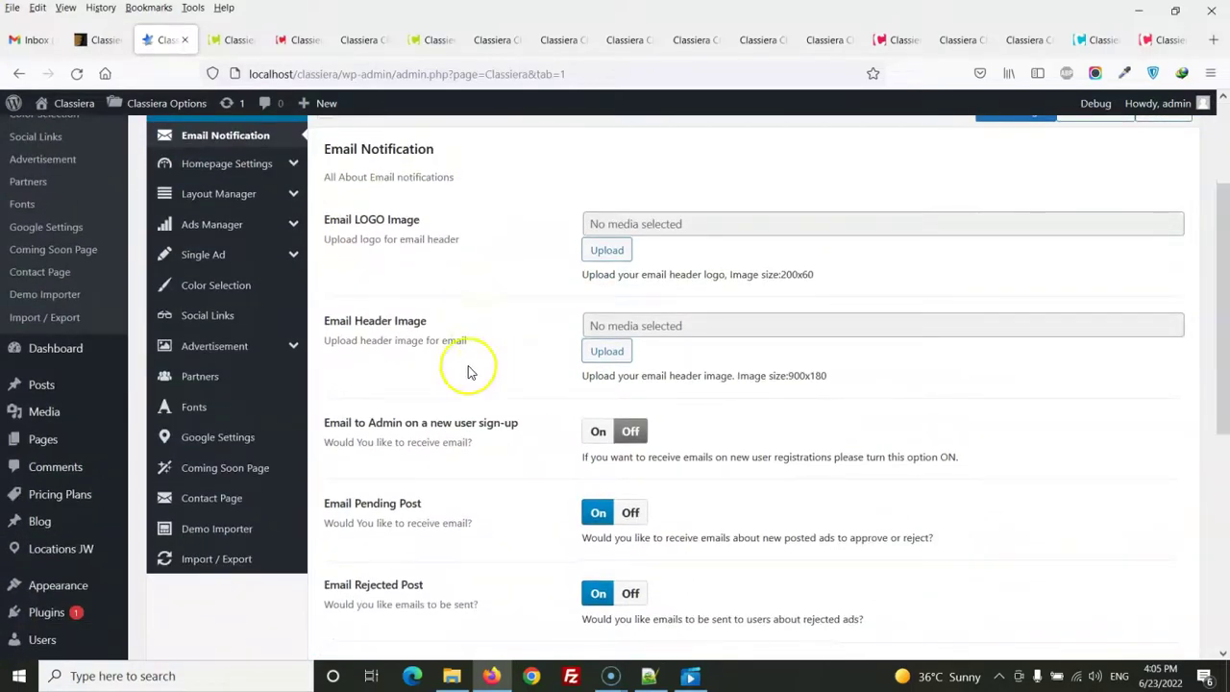
{"action": "left_click_drag", "start_coordinate": [356, 320], "coordinate": [448, 326]}
{"action": "scroll", "coordinate": [448, 317], "scroll_direction": "down", "scroll_amount": 7}
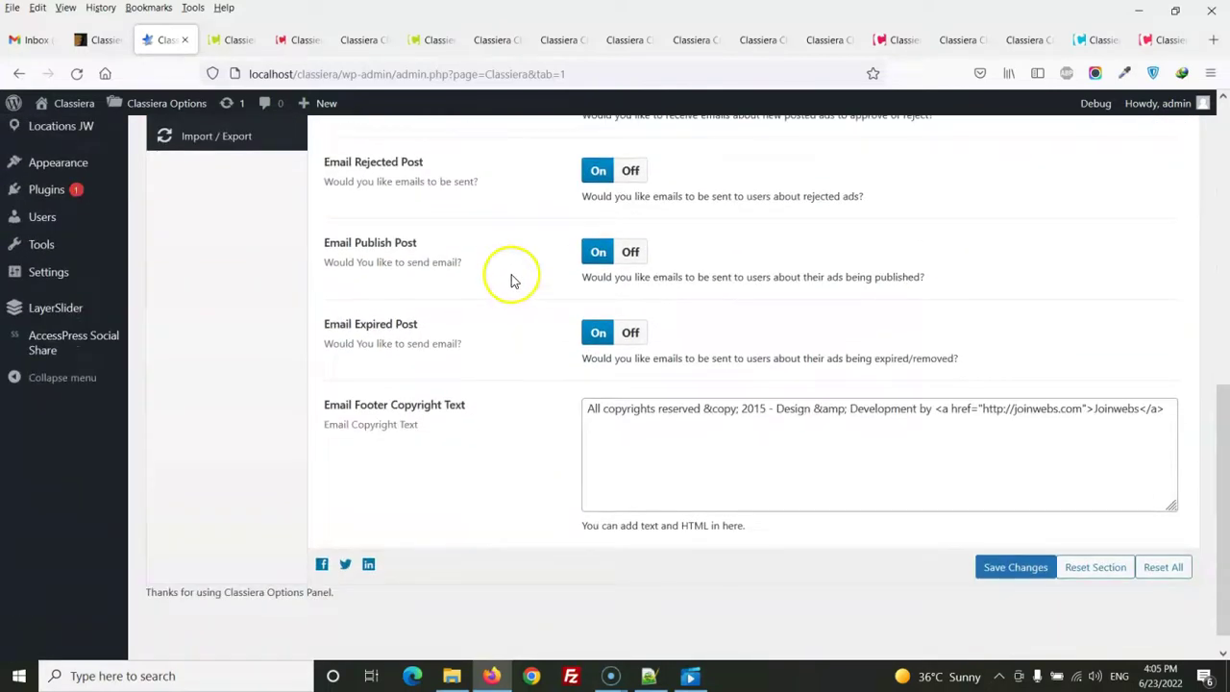
{"action": "scroll", "coordinate": [511, 279], "scroll_direction": "up", "scroll_amount": 4}
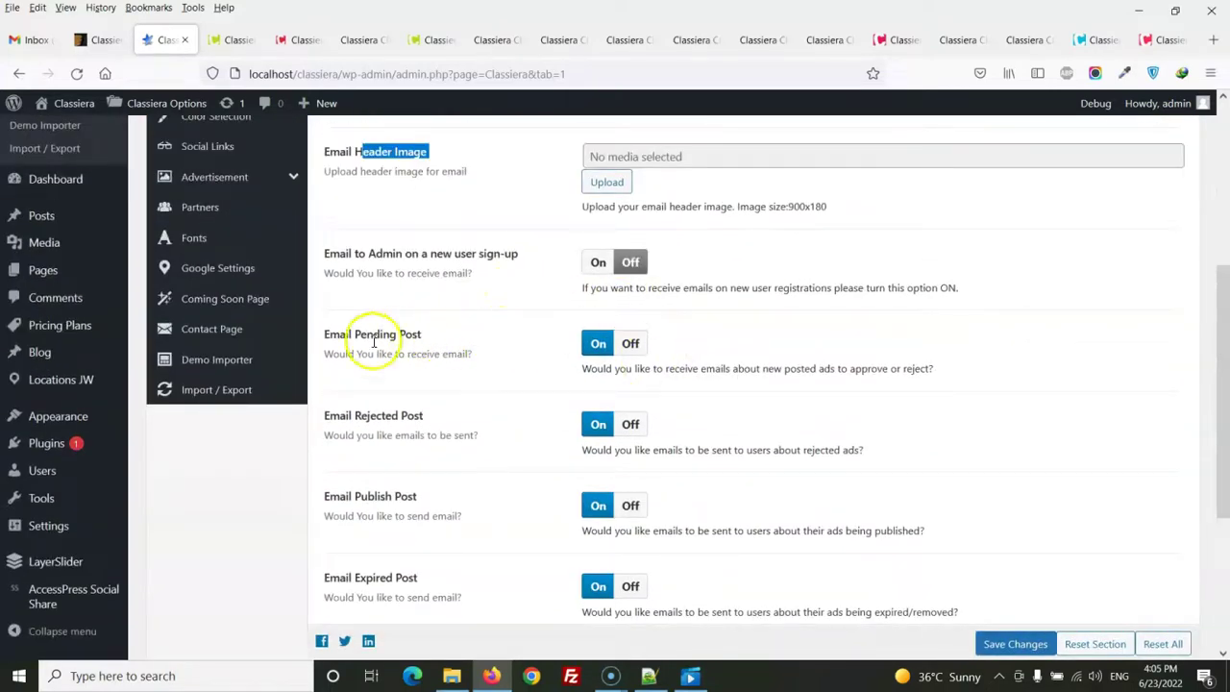
{"action": "scroll", "coordinate": [470, 371], "scroll_direction": "down", "scroll_amount": 4}
{"action": "scroll", "coordinate": [470, 371], "scroll_direction": "up", "scroll_amount": 10}
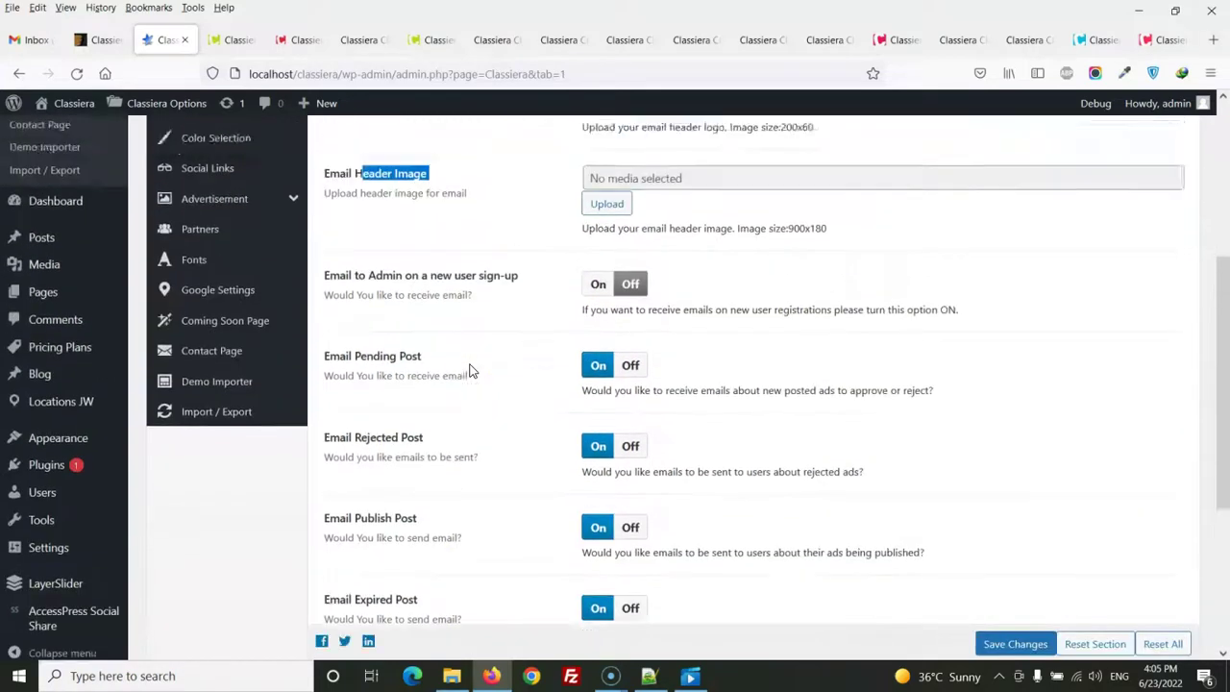
- Scroll Home General Settings: 6 homepage categories, post counters, ad count, locations and plan fields
{"action": "left_click", "coordinate": [240, 332]}
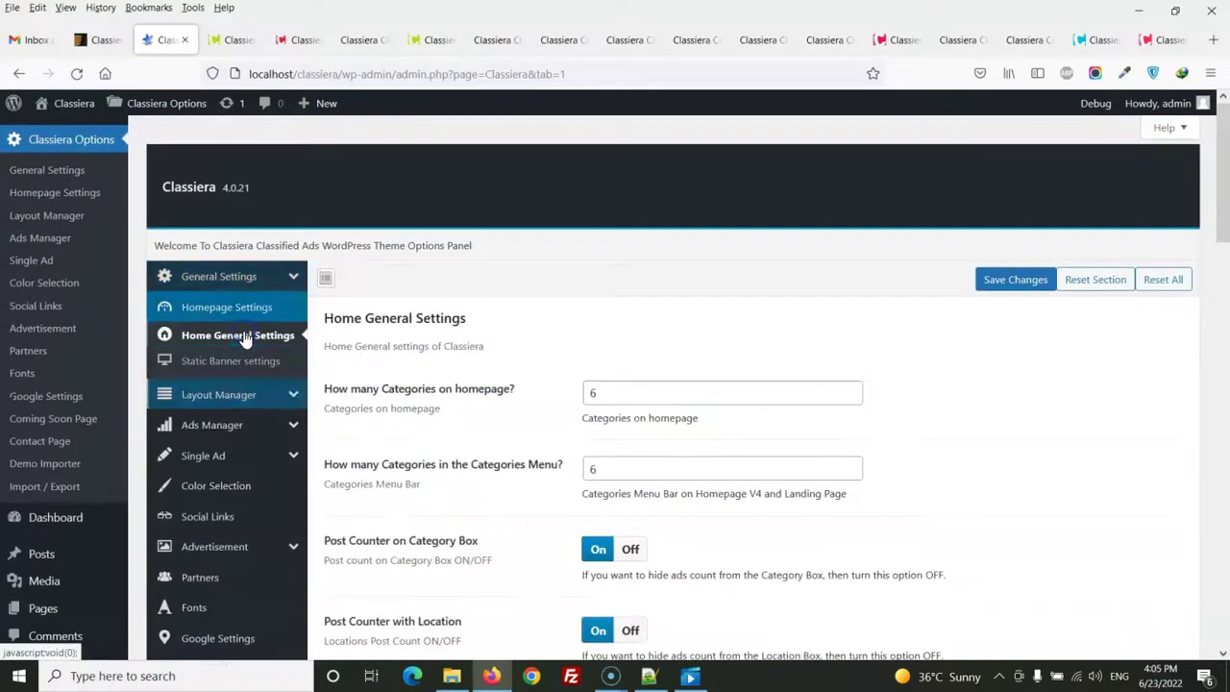
{"action": "scroll", "coordinate": [480, 351], "scroll_direction": "down", "scroll_amount": 1}
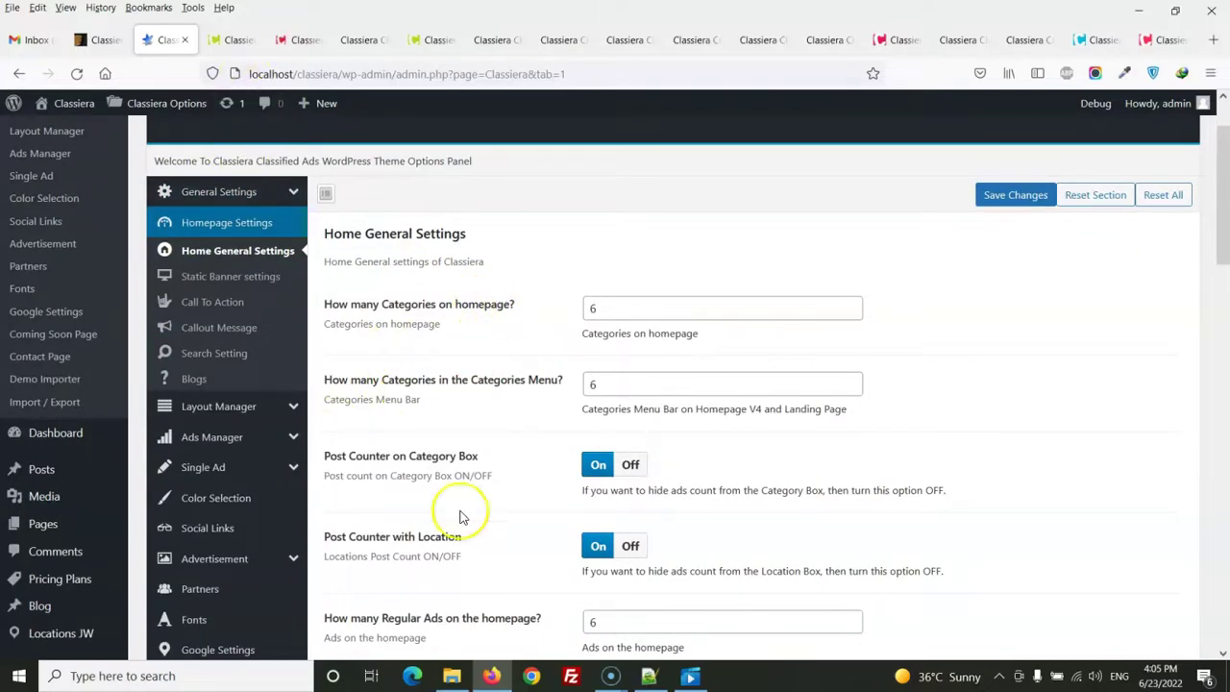
{"action": "scroll", "coordinate": [459, 517], "scroll_direction": "down", "scroll_amount": 4}
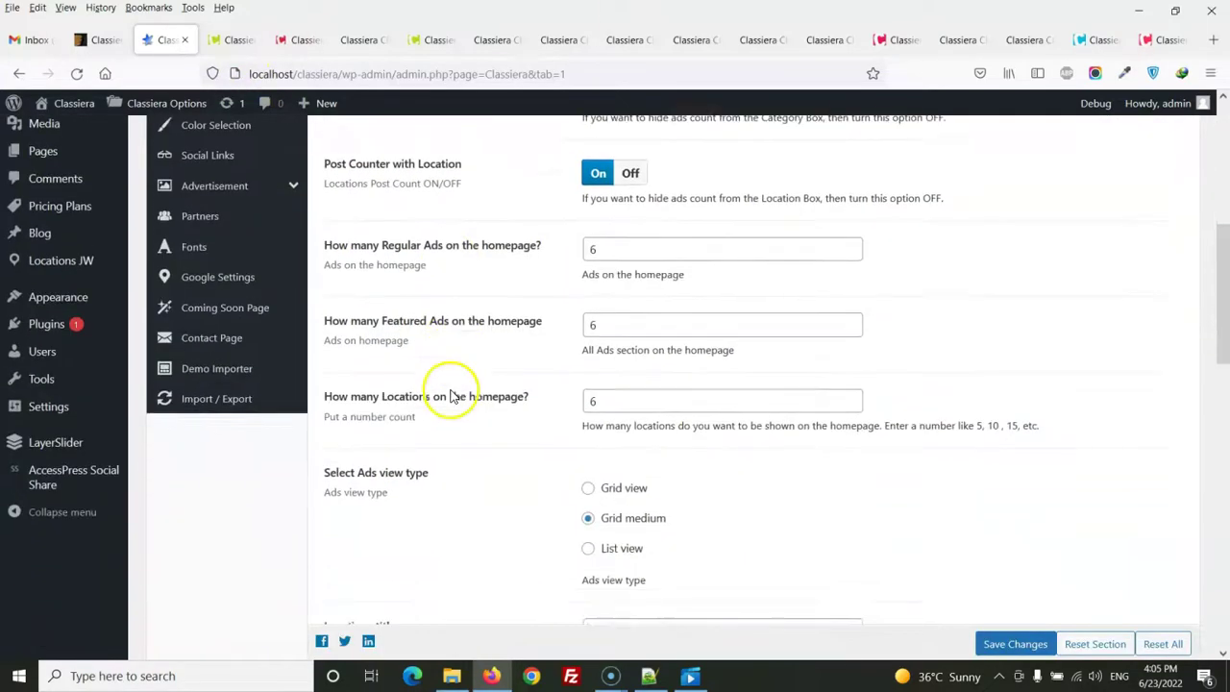
{"action": "scroll", "coordinate": [452, 396], "scroll_direction": "down", "scroll_amount": 2}
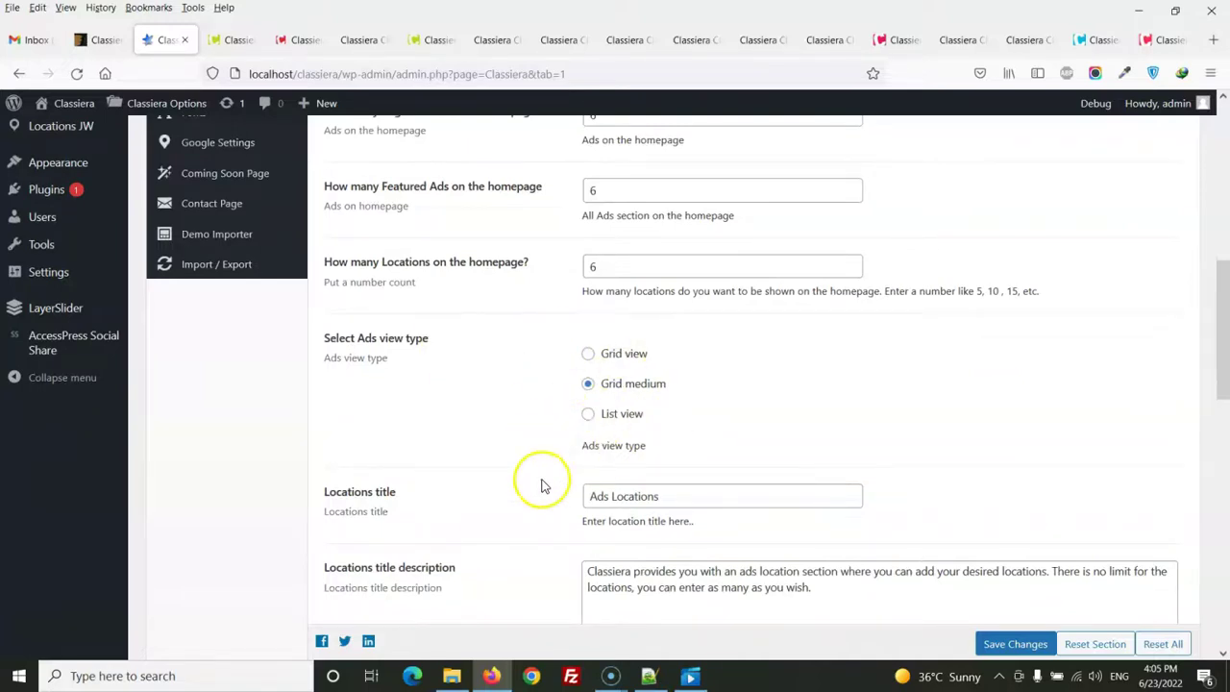
{"action": "scroll", "coordinate": [541, 485], "scroll_direction": "down", "scroll_amount": 4}
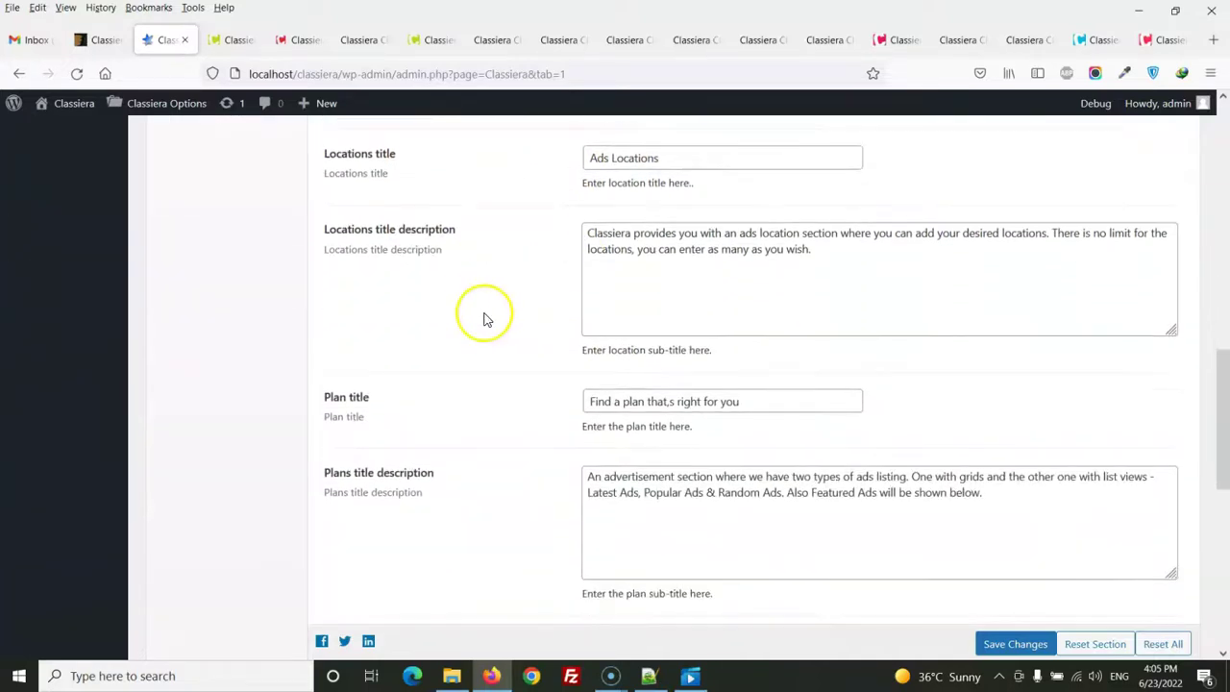
{"action": "scroll", "coordinate": [616, 401], "scroll_direction": "down", "scroll_amount": 3}
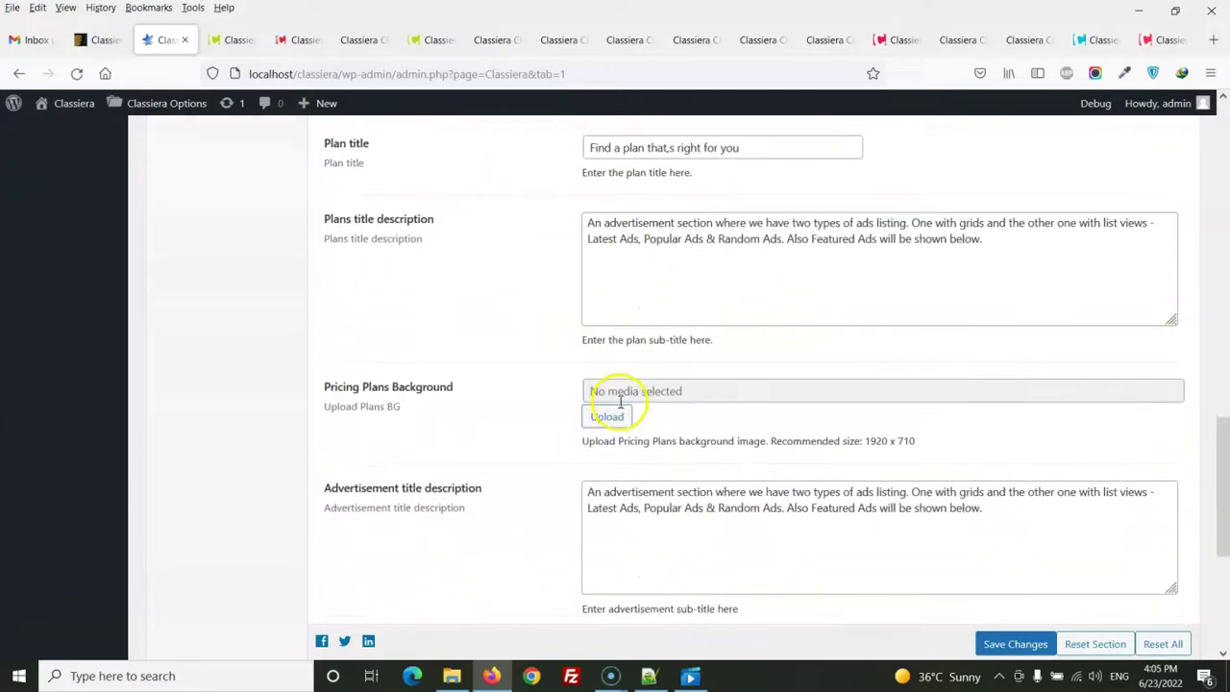
{"action": "scroll", "coordinate": [620, 402], "scroll_direction": "down", "scroll_amount": 4}
{"action": "scroll", "coordinate": [615, 402], "scroll_direction": "up", "scroll_amount": 9}
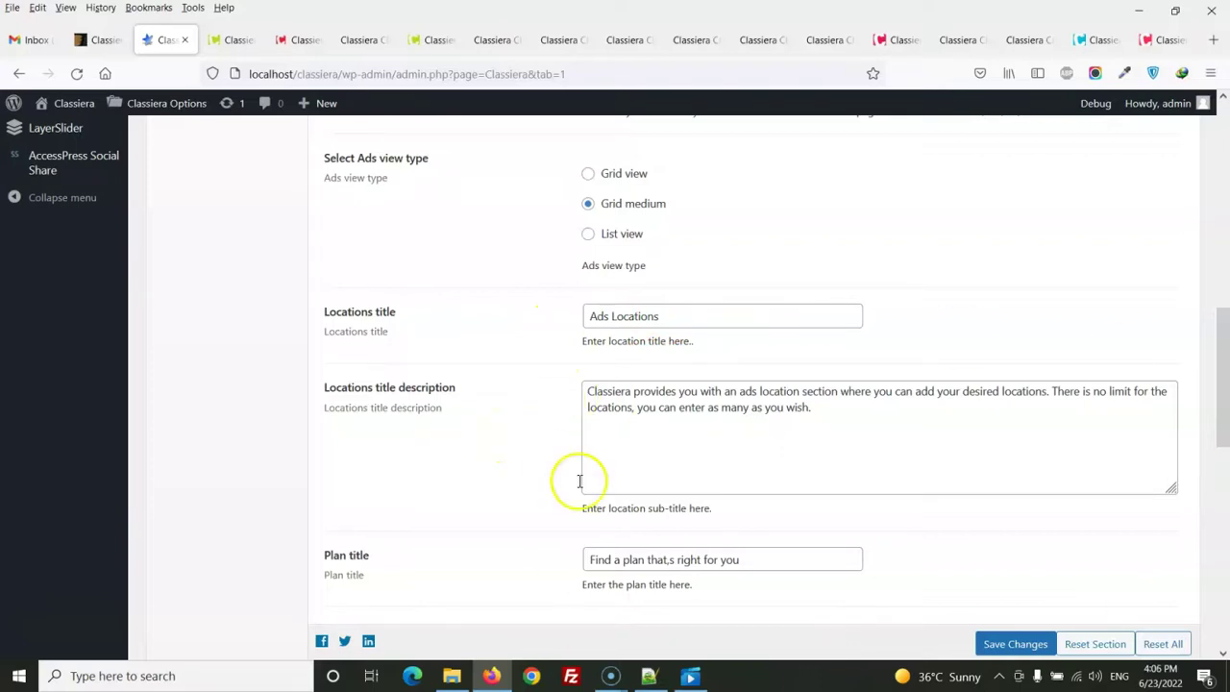
{"action": "scroll", "coordinate": [543, 538], "scroll_direction": "up", "scroll_amount": 10}
{"action": "scroll", "coordinate": [553, 543], "scroll_direction": "up", "scroll_amount": 1}
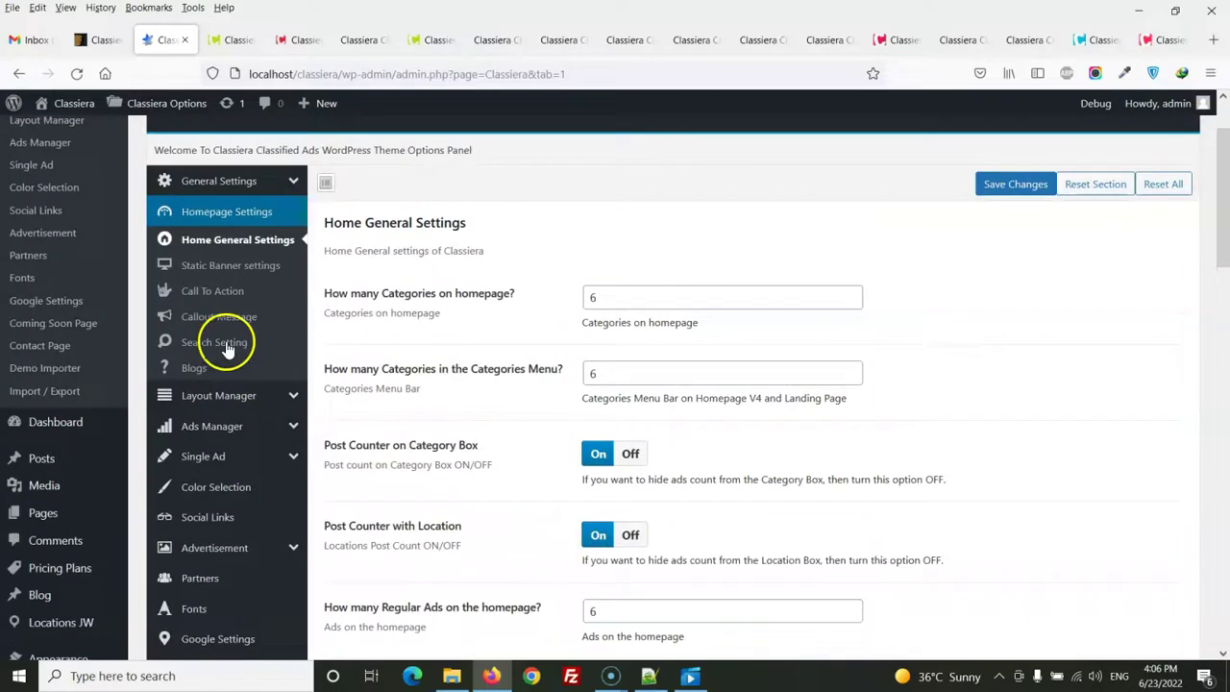
{"action": "left_click", "coordinate": [235, 267]}
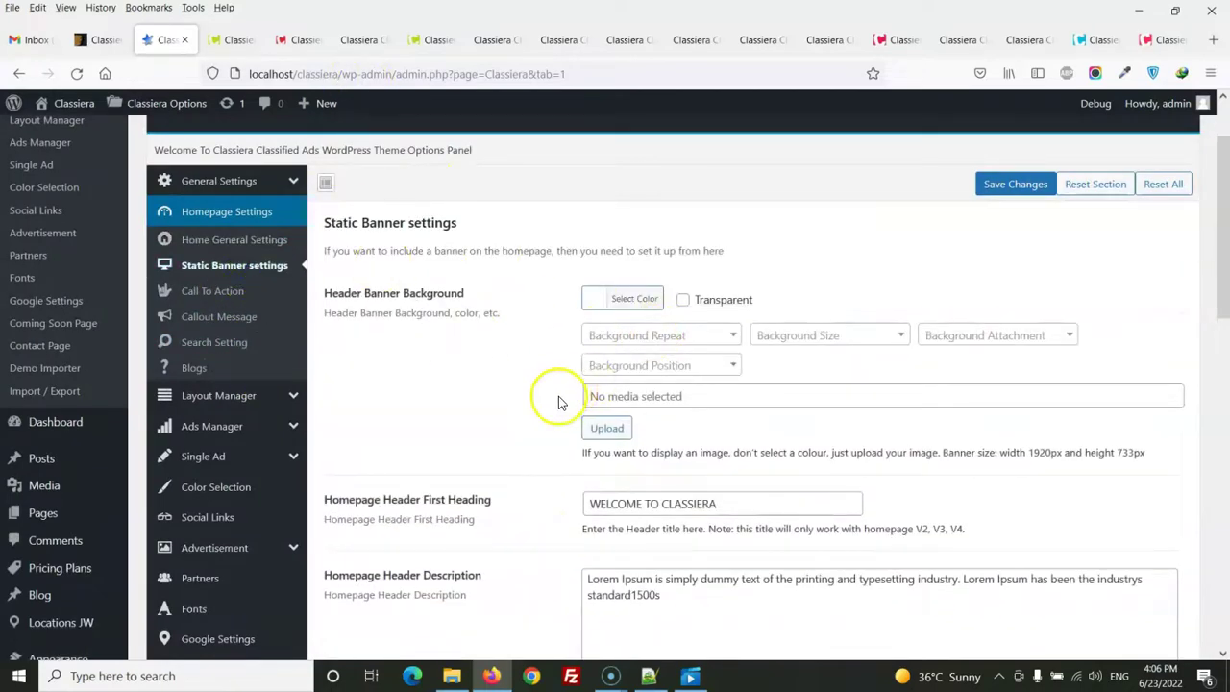
{"action": "scroll", "coordinate": [562, 402], "scroll_direction": "down", "scroll_amount": 3}
{"action": "left_click", "coordinate": [298, 39]}
{"action": "left_click_drag", "start_coordinate": [1221, 539], "coordinate": [1223, 163]}
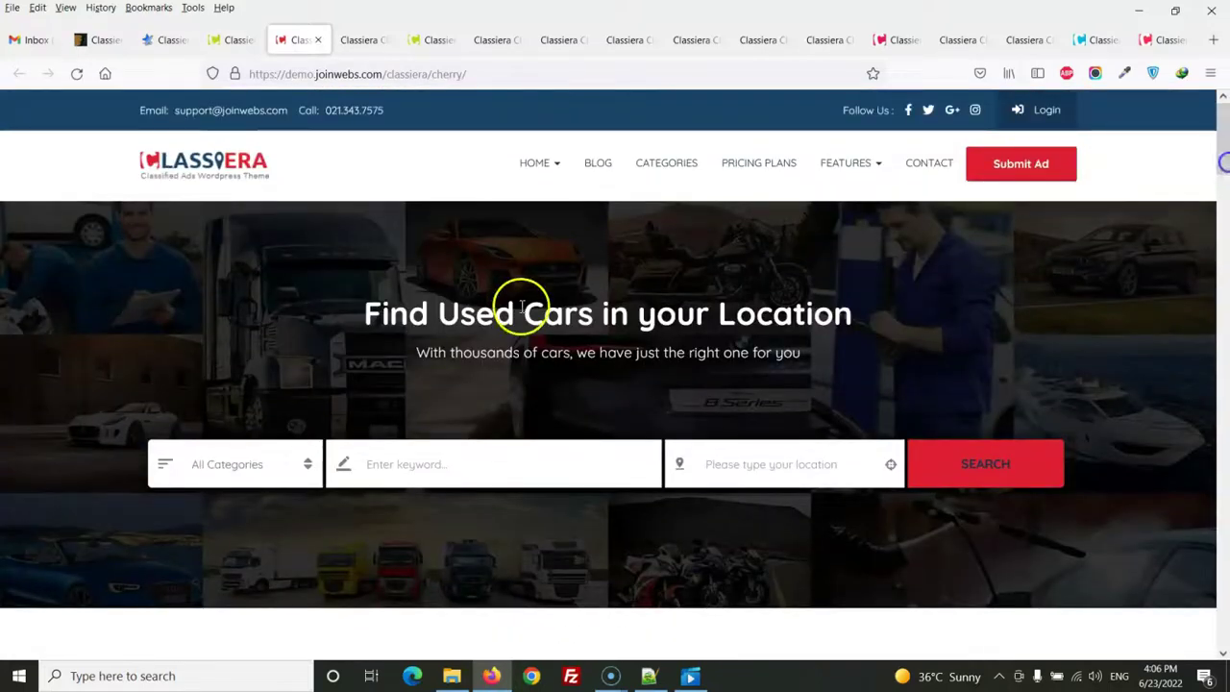
{"action": "left_click", "coordinate": [160, 39]}
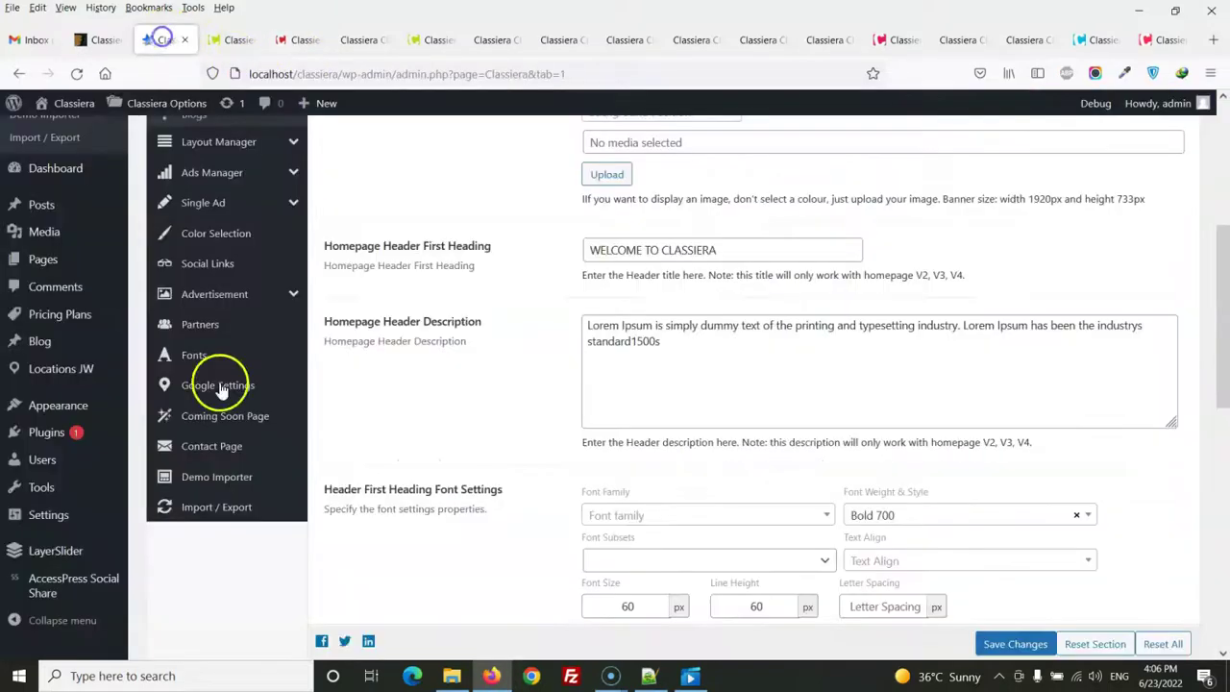
{"action": "scroll", "coordinate": [563, 260], "scroll_direction": "up", "scroll_amount": 3}
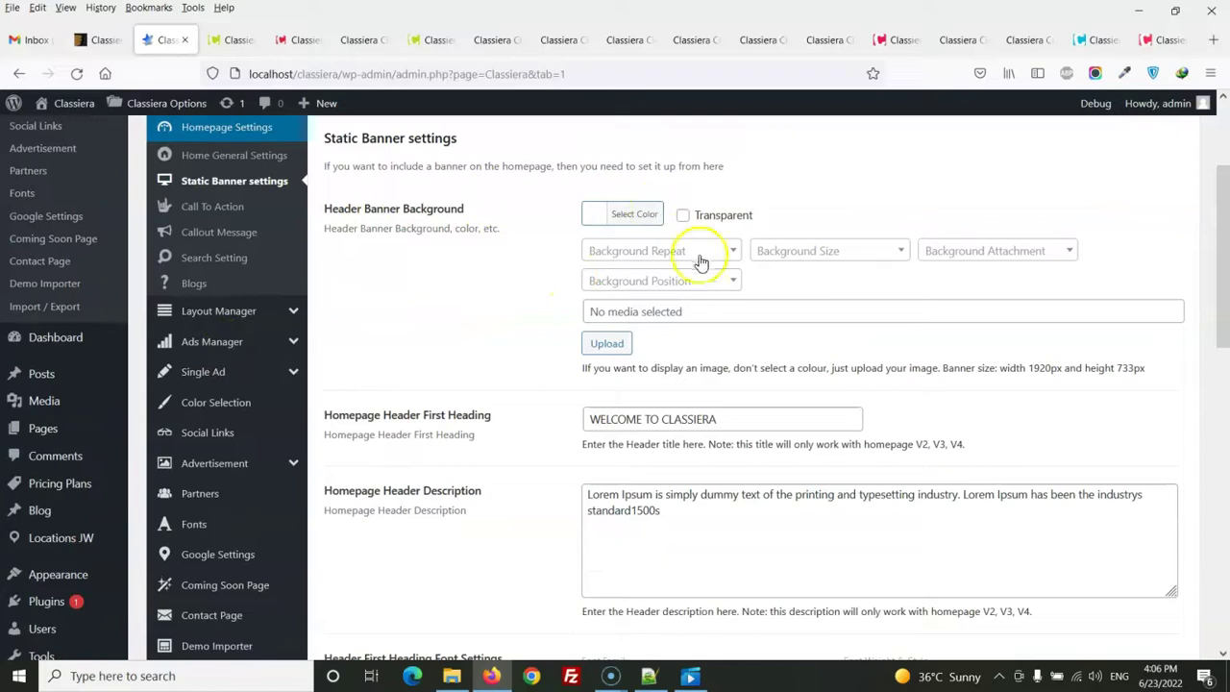
{"action": "scroll", "coordinate": [613, 349], "scroll_direction": "down", "scroll_amount": 6}
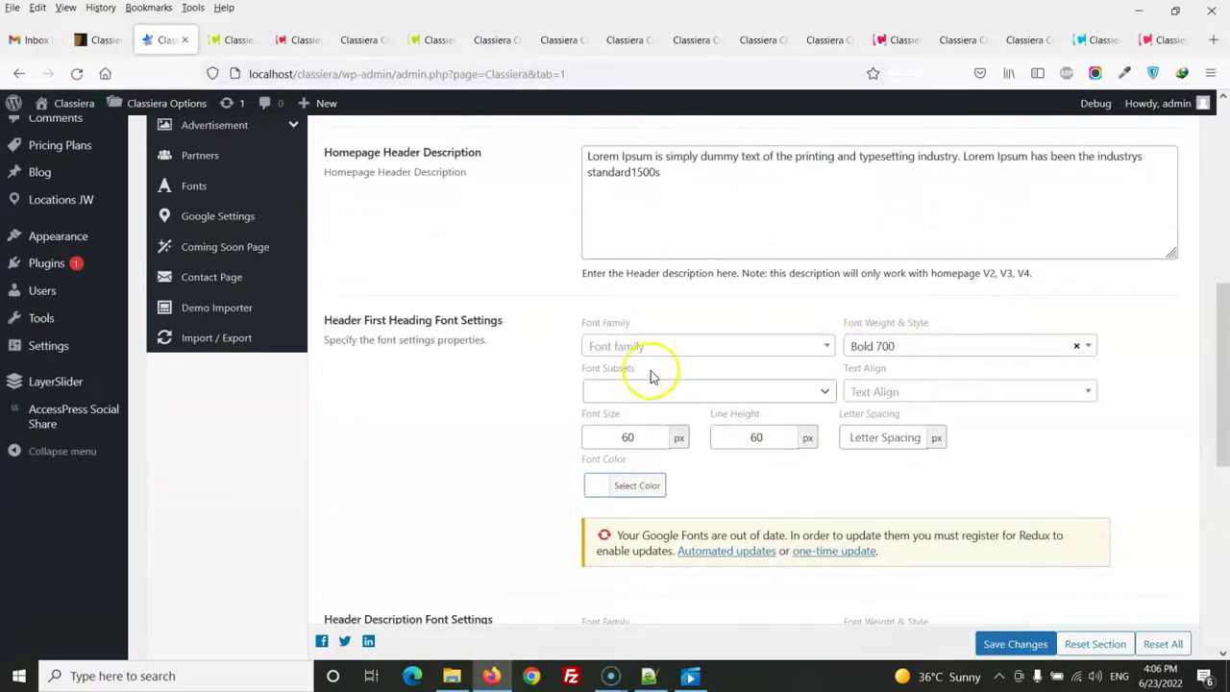
{"action": "scroll", "coordinate": [651, 377], "scroll_direction": "down", "scroll_amount": 9}
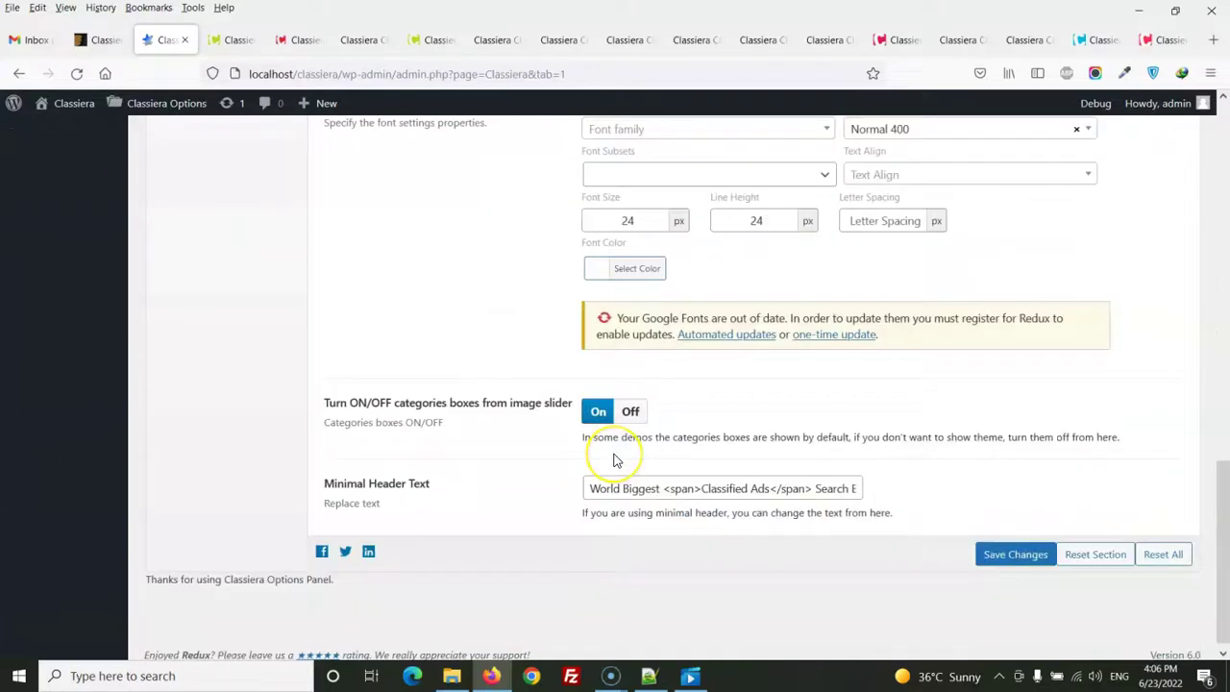
{"action": "scroll", "coordinate": [615, 460], "scroll_direction": "up", "scroll_amount": 15}
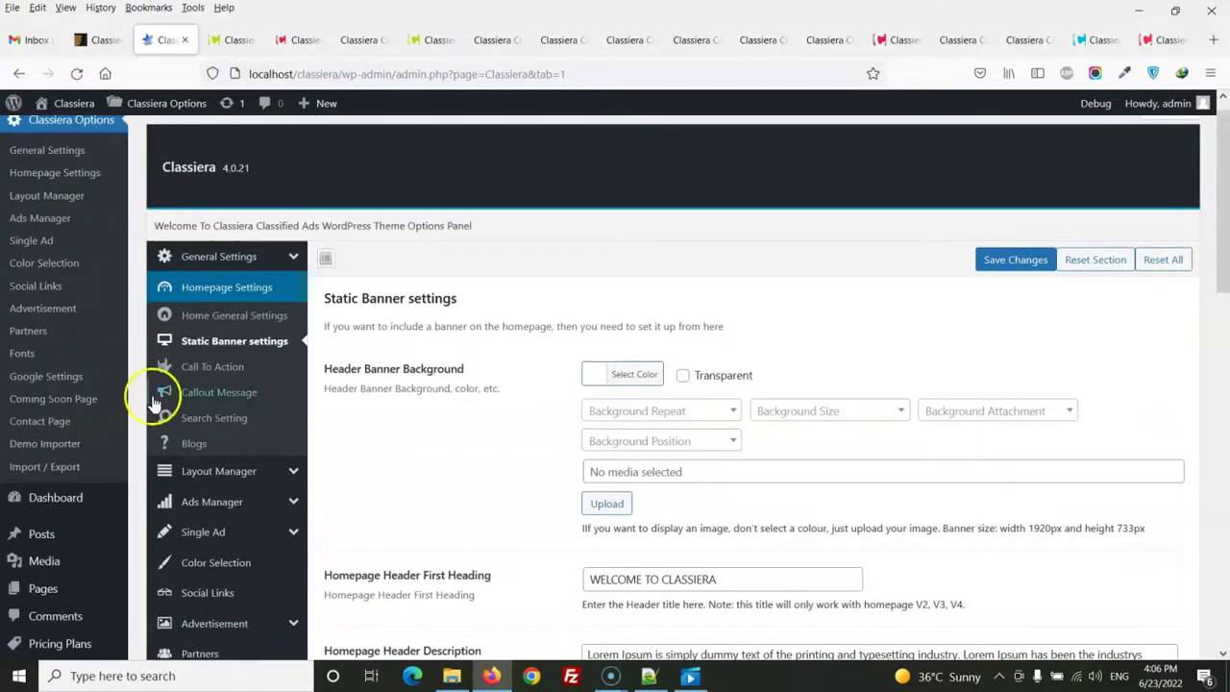
- Open the Call To Action settings and compare them against the Classiera demo site
{"action": "left_click", "coordinate": [203, 366]}
{"action": "left_click", "coordinate": [288, 39]}
{"action": "scroll", "coordinate": [500, 406], "scroll_direction": "down", "scroll_amount": 18}
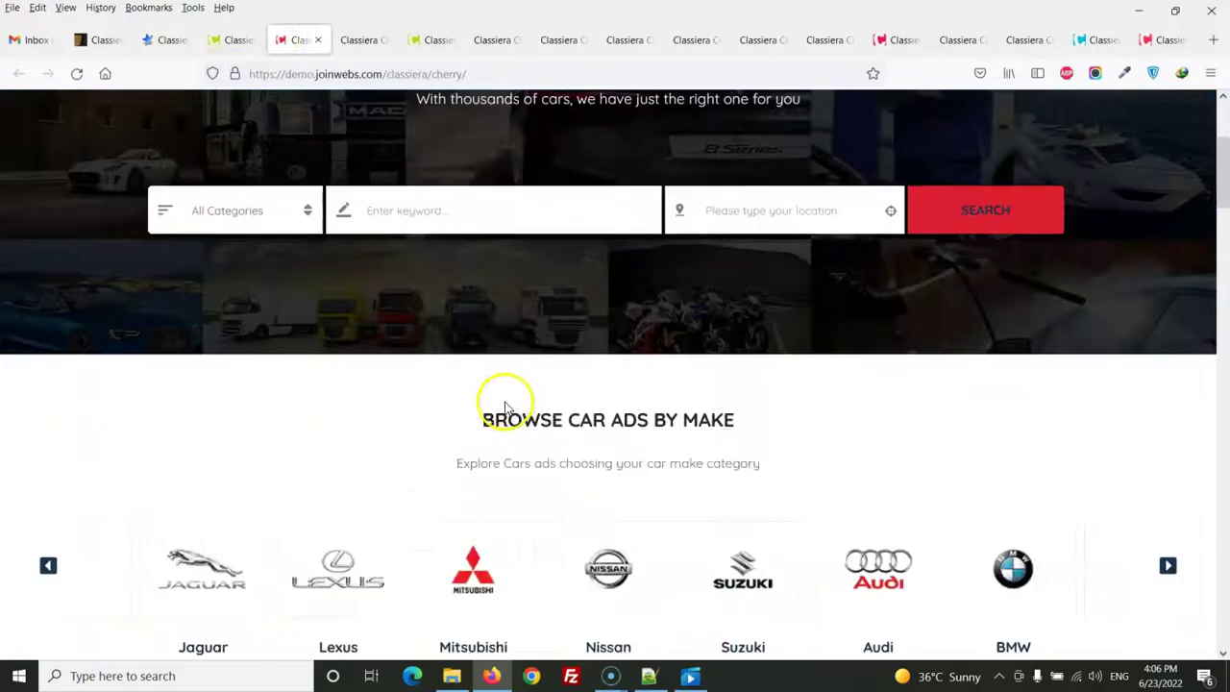
{"action": "scroll", "coordinate": [690, 237], "scroll_direction": "up", "scroll_amount": 2}
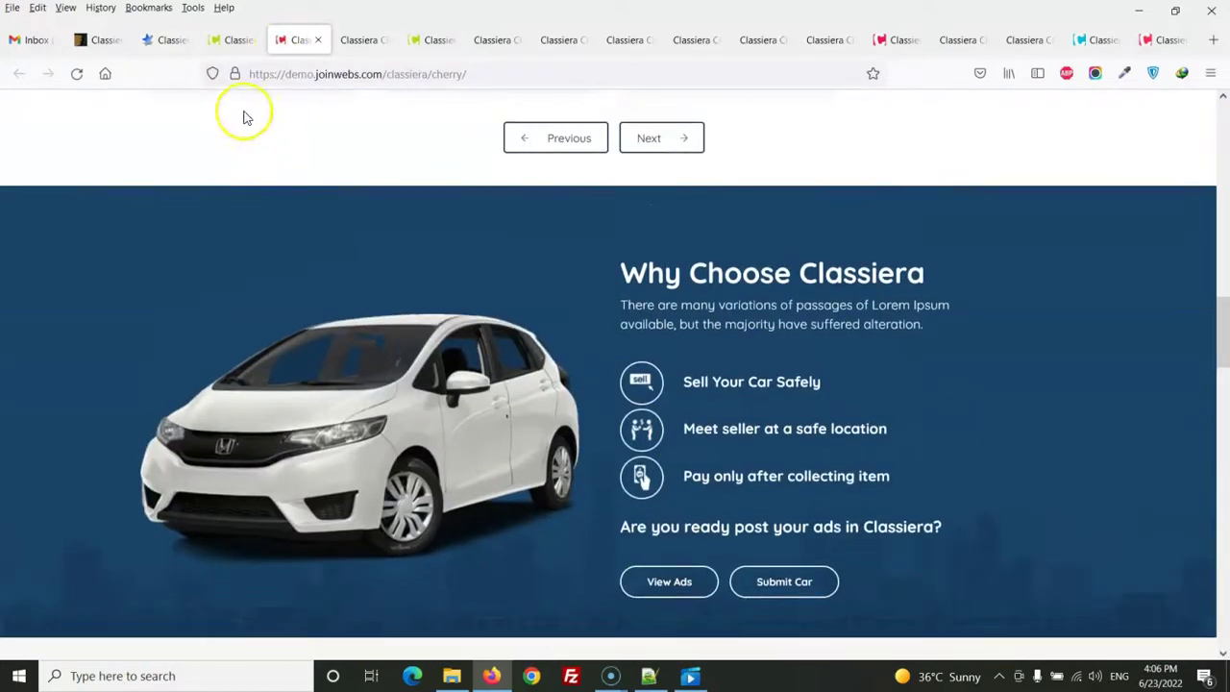
{"action": "left_click", "coordinate": [169, 41]}
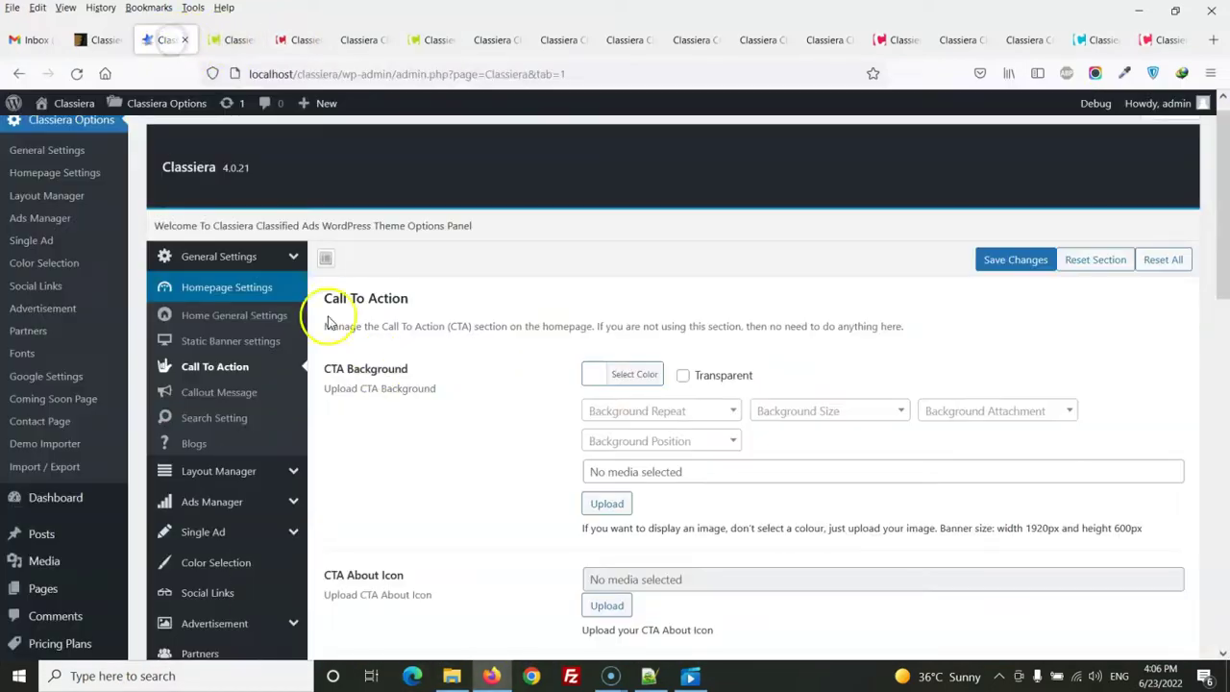
- Review Search Setting via Callout Message: Max Price 100000, Location in Search Bar On, City filter
{"action": "left_click", "coordinate": [234, 394]}
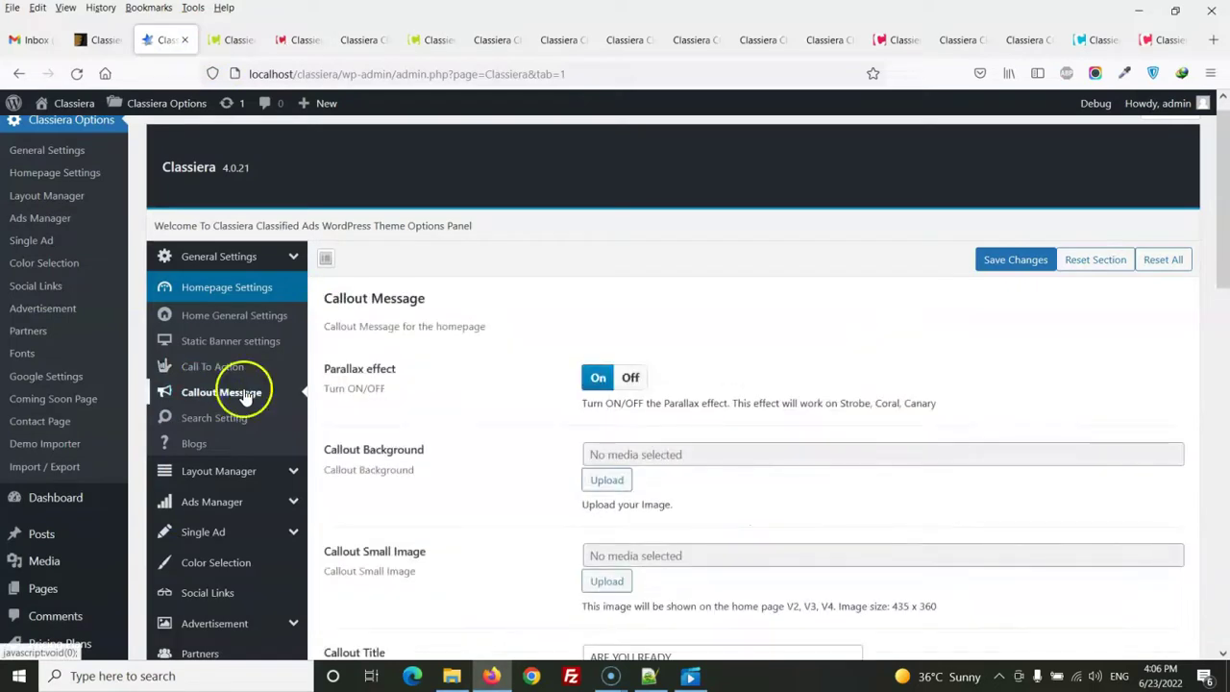
{"action": "scroll", "coordinate": [288, 385], "scroll_direction": "down", "scroll_amount": 3}
{"action": "left_click", "coordinate": [229, 250]}
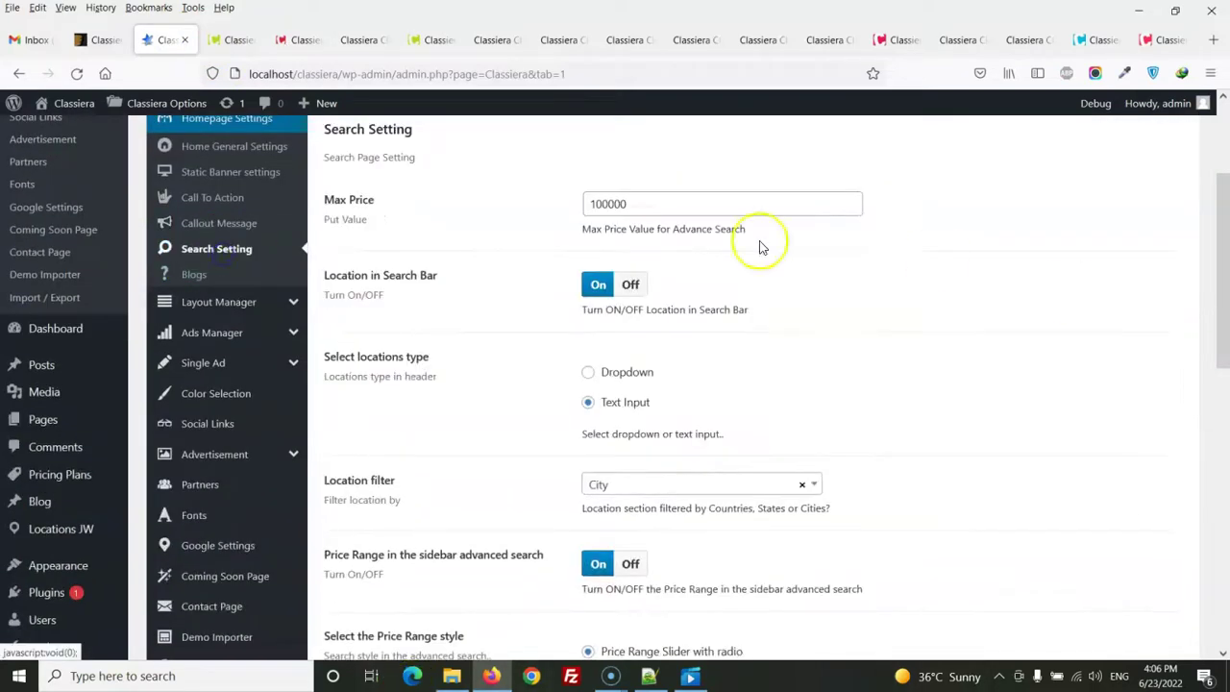
{"action": "scroll", "coordinate": [672, 255], "scroll_direction": "up", "scroll_amount": 1}
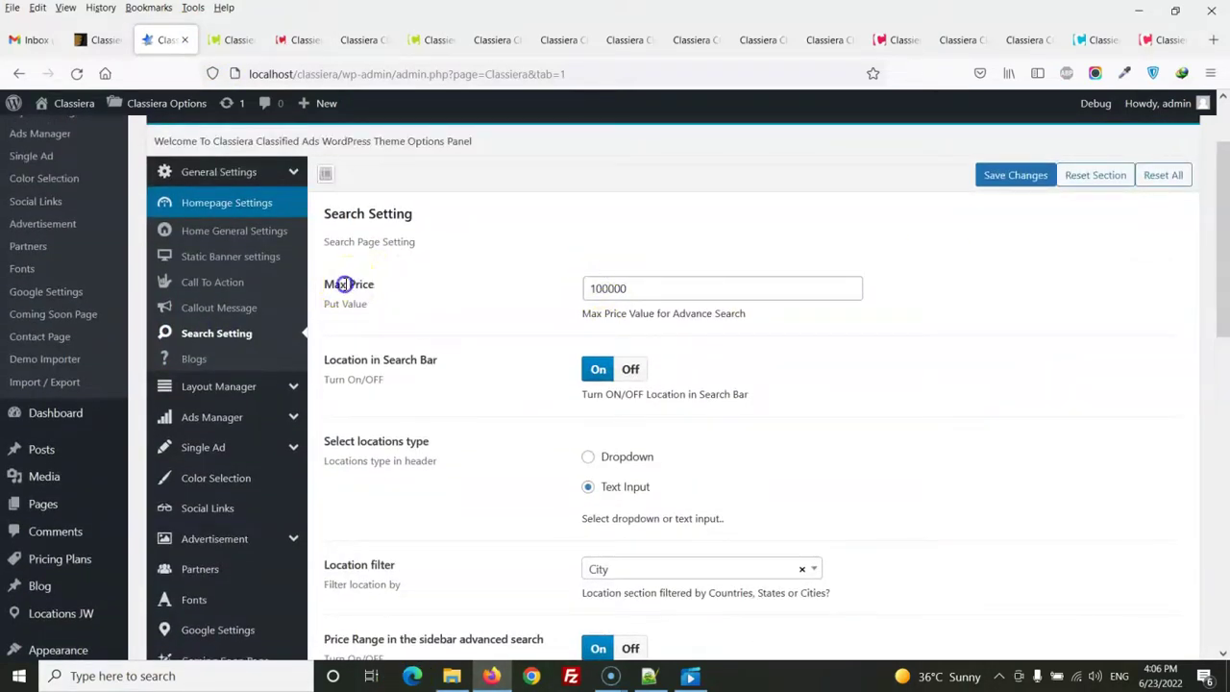
{"action": "double_click", "coordinate": [380, 441]}
{"action": "scroll", "coordinate": [439, 439], "scroll_direction": "down", "scroll_amount": 10}
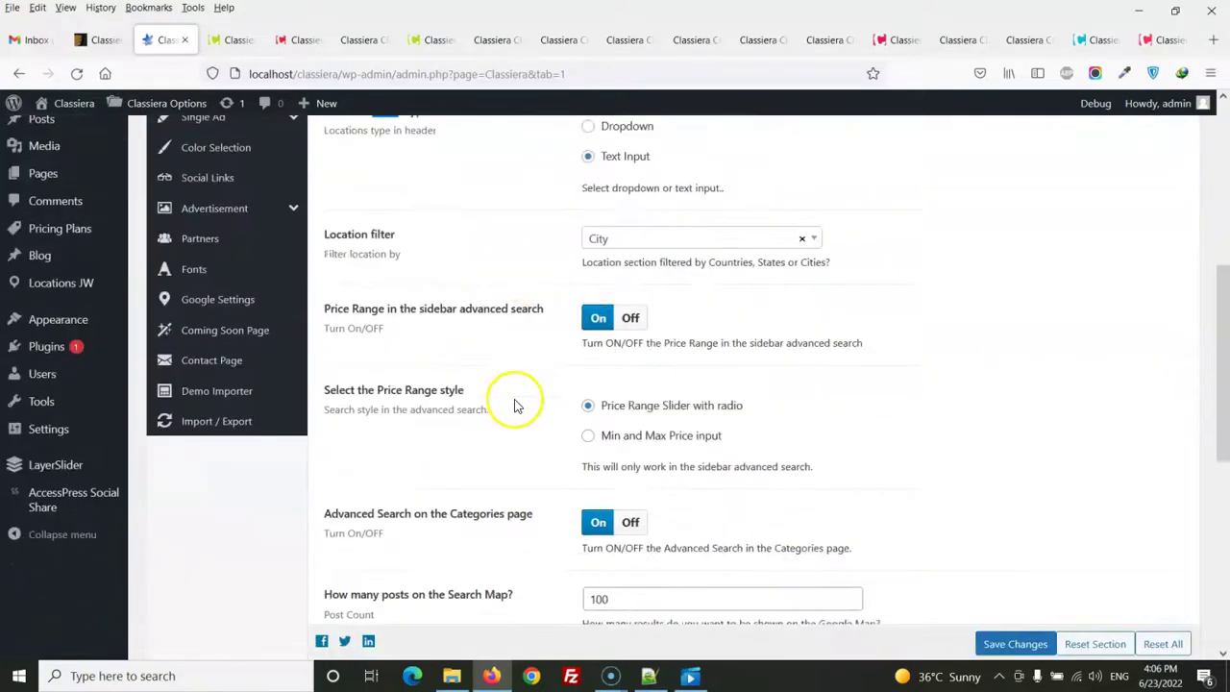
{"action": "scroll", "coordinate": [515, 399], "scroll_direction": "up", "scroll_amount": 10}
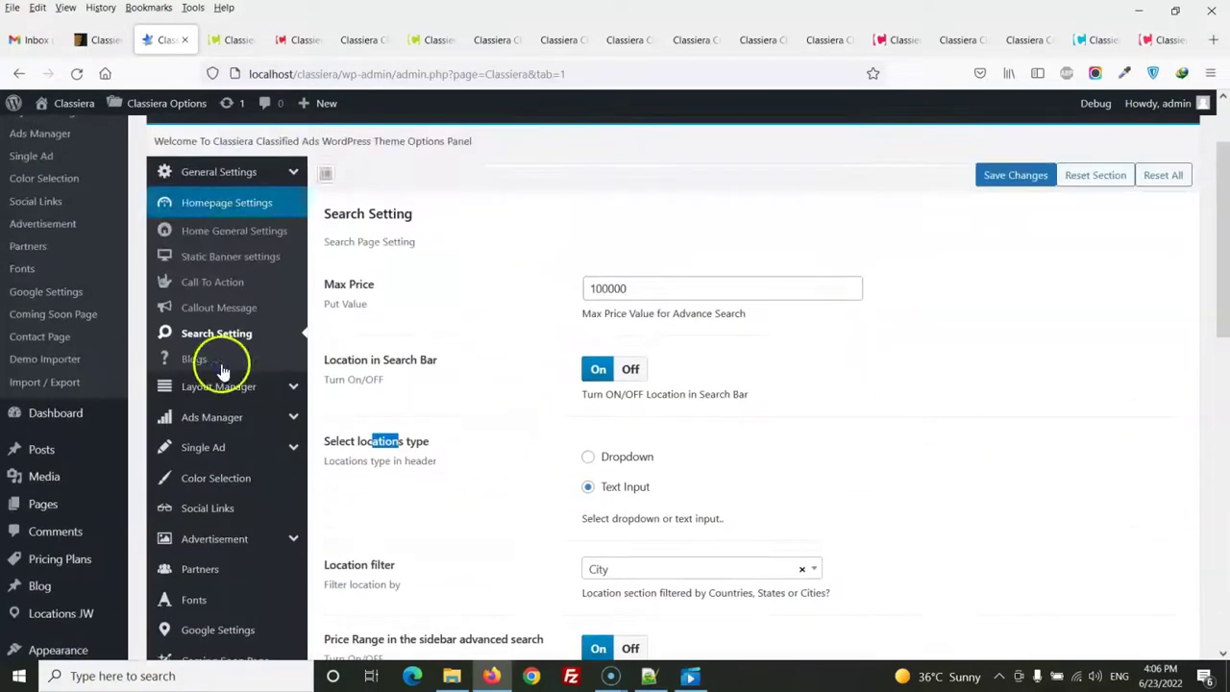
- Review the Blogs options and select the 'Latest From Blog' section title
{"action": "left_click", "coordinate": [204, 363]}
{"action": "scroll", "coordinate": [462, 398], "scroll_direction": "down", "scroll_amount": 2}
{"action": "scroll", "coordinate": [461, 398], "scroll_direction": "up", "scroll_amount": 1}
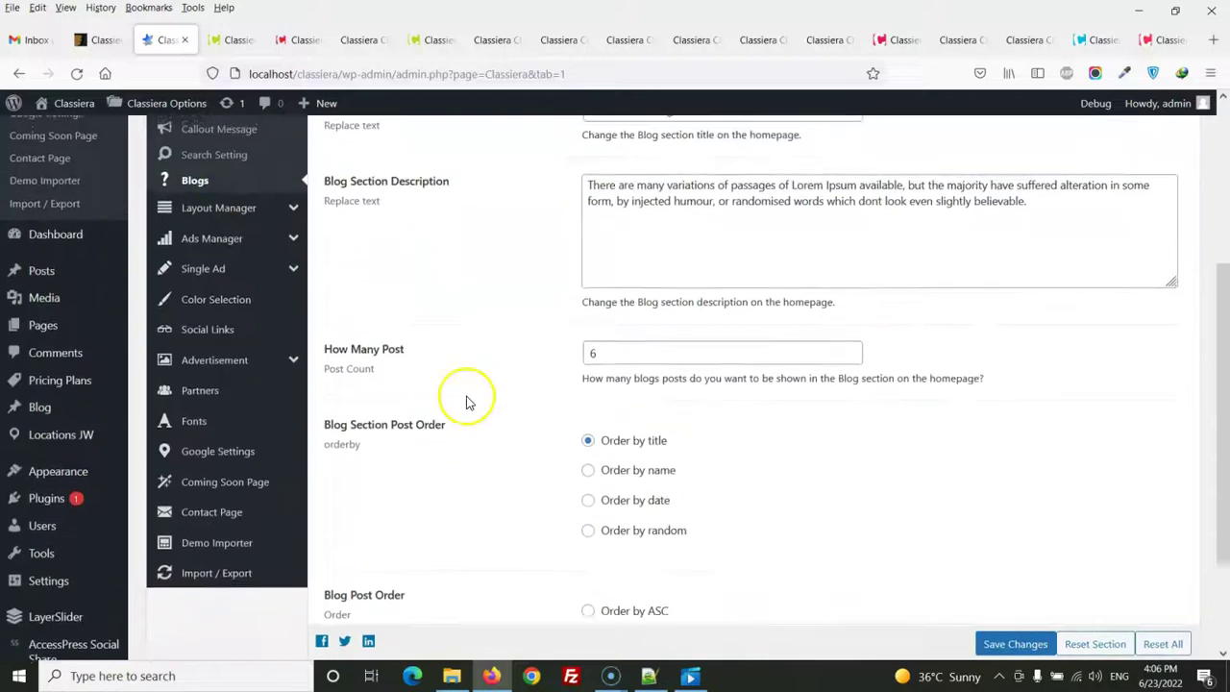
{"action": "scroll", "coordinate": [466, 398], "scroll_direction": "down", "scroll_amount": 2}
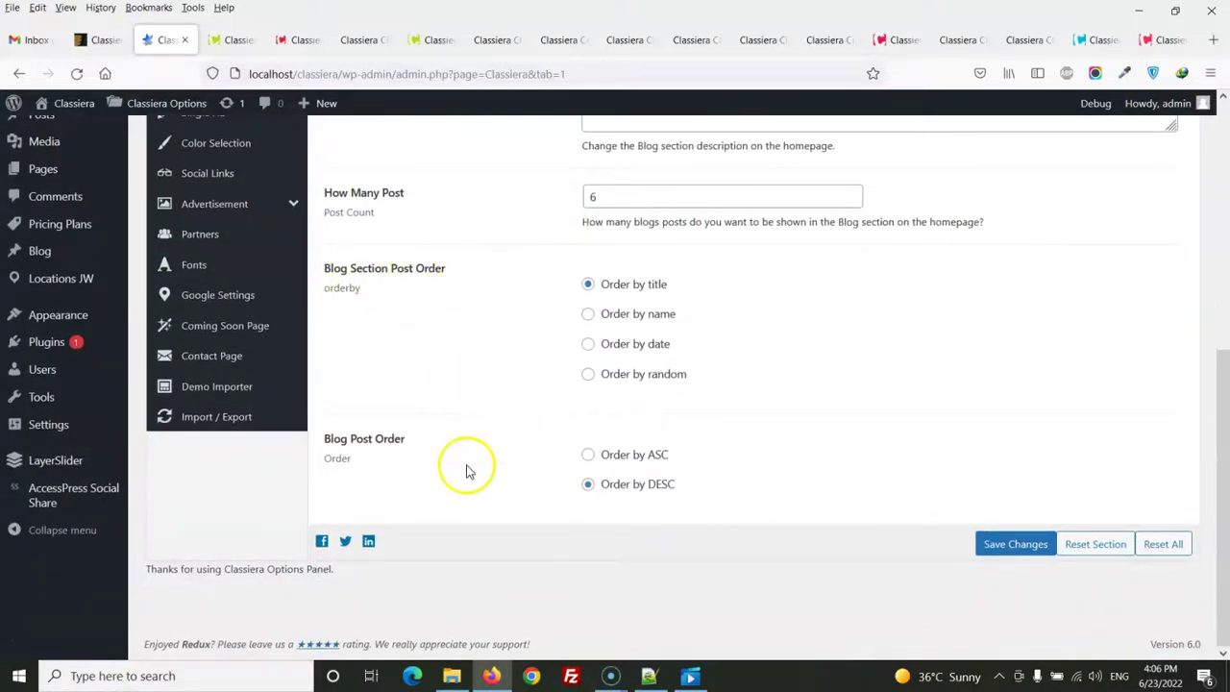
{"action": "scroll", "coordinate": [465, 438], "scroll_direction": "up", "scroll_amount": 4}
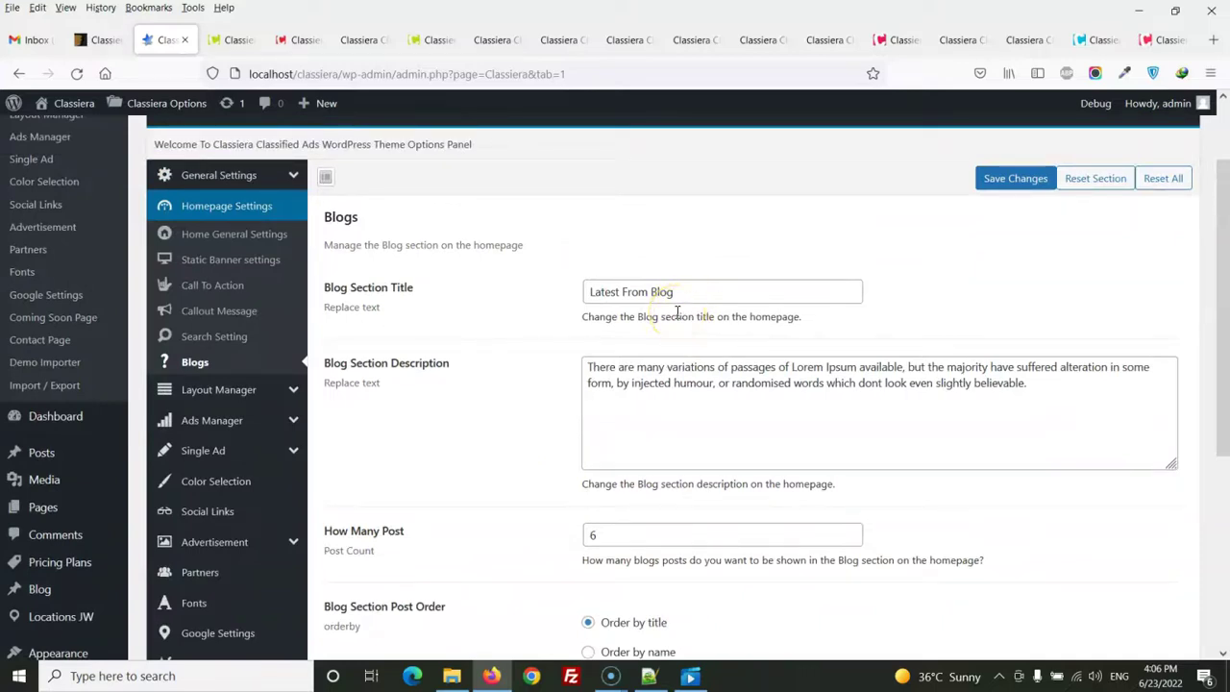
{"action": "left_click_drag", "start_coordinate": [678, 293], "coordinate": [556, 296]}
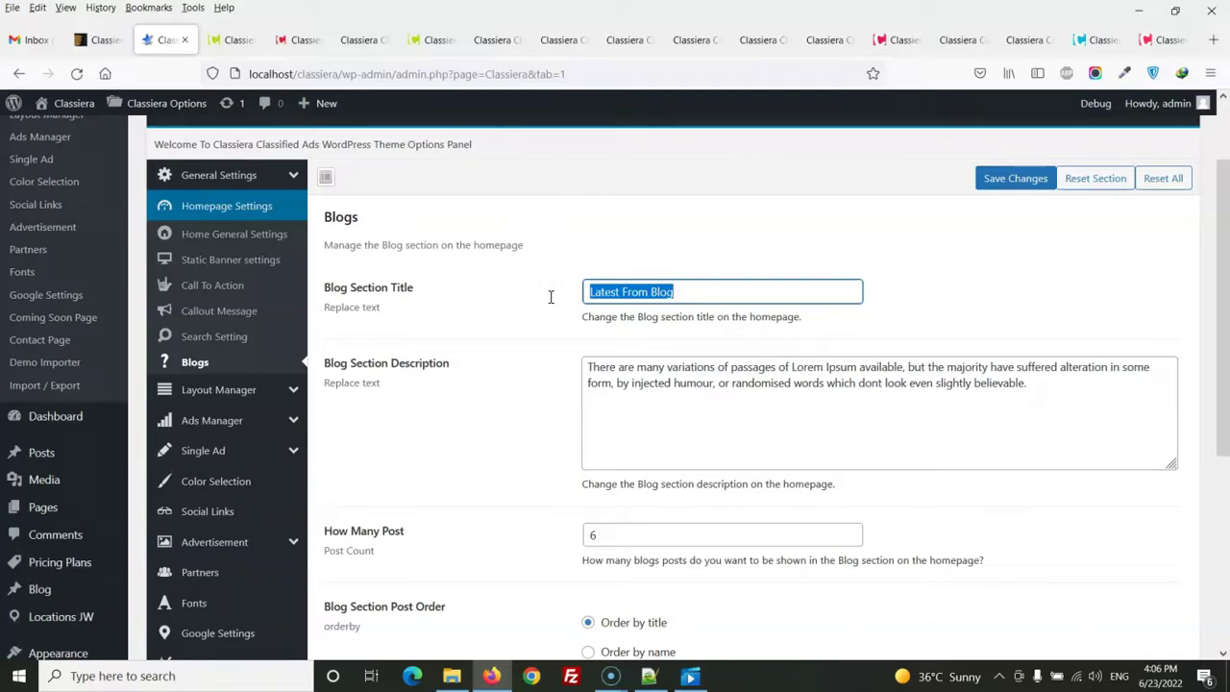
{"action": "left_click", "coordinate": [247, 389]}
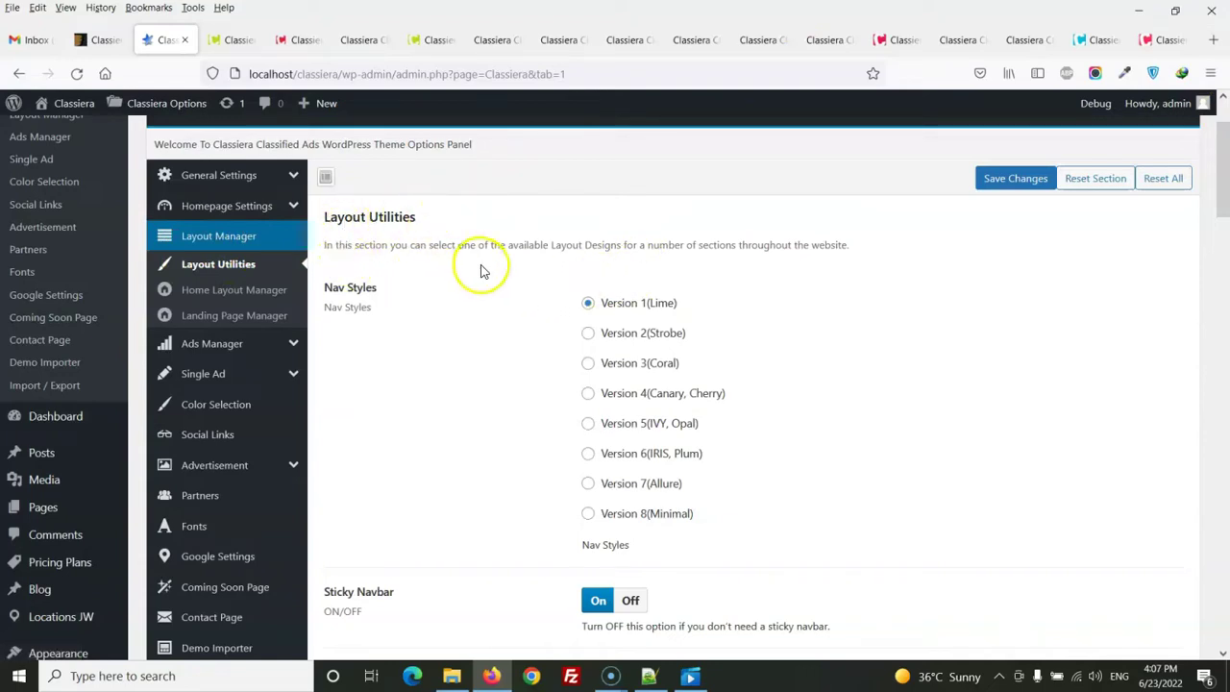
{"action": "scroll", "coordinate": [391, 231], "scroll_direction": "down", "scroll_amount": 2}
{"action": "scroll", "coordinate": [475, 267], "scroll_direction": "up", "scroll_amount": 1}
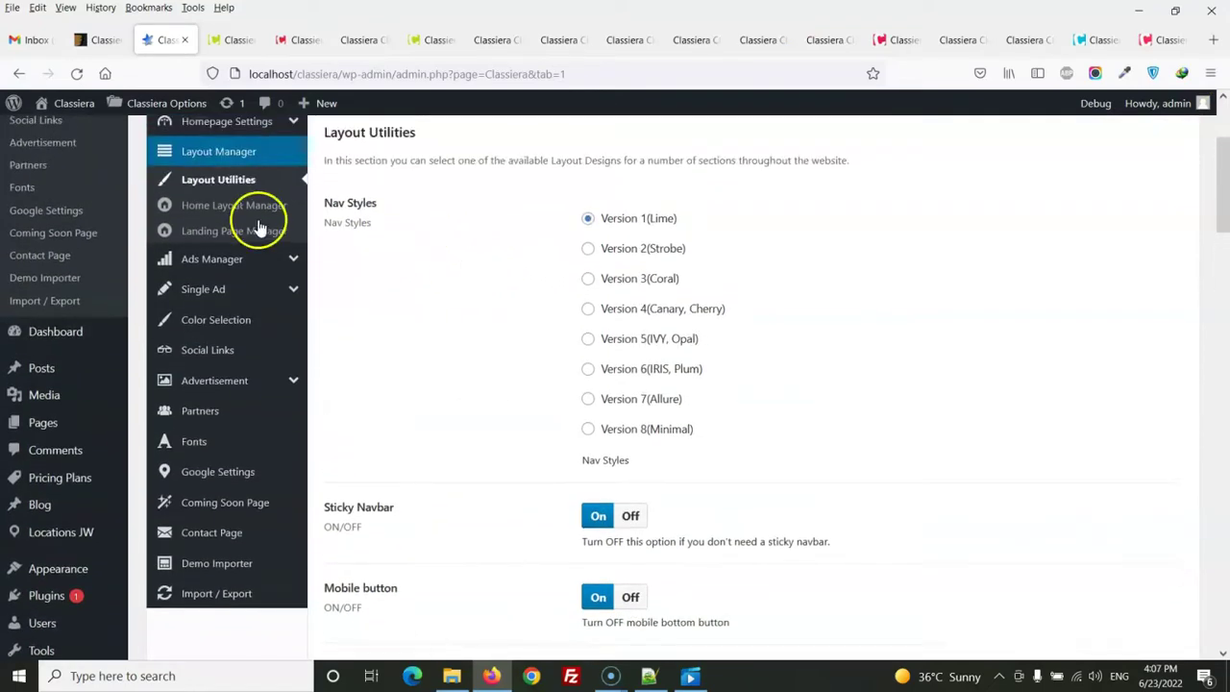
{"action": "scroll", "coordinate": [492, 278], "scroll_direction": "down", "scroll_amount": 5}
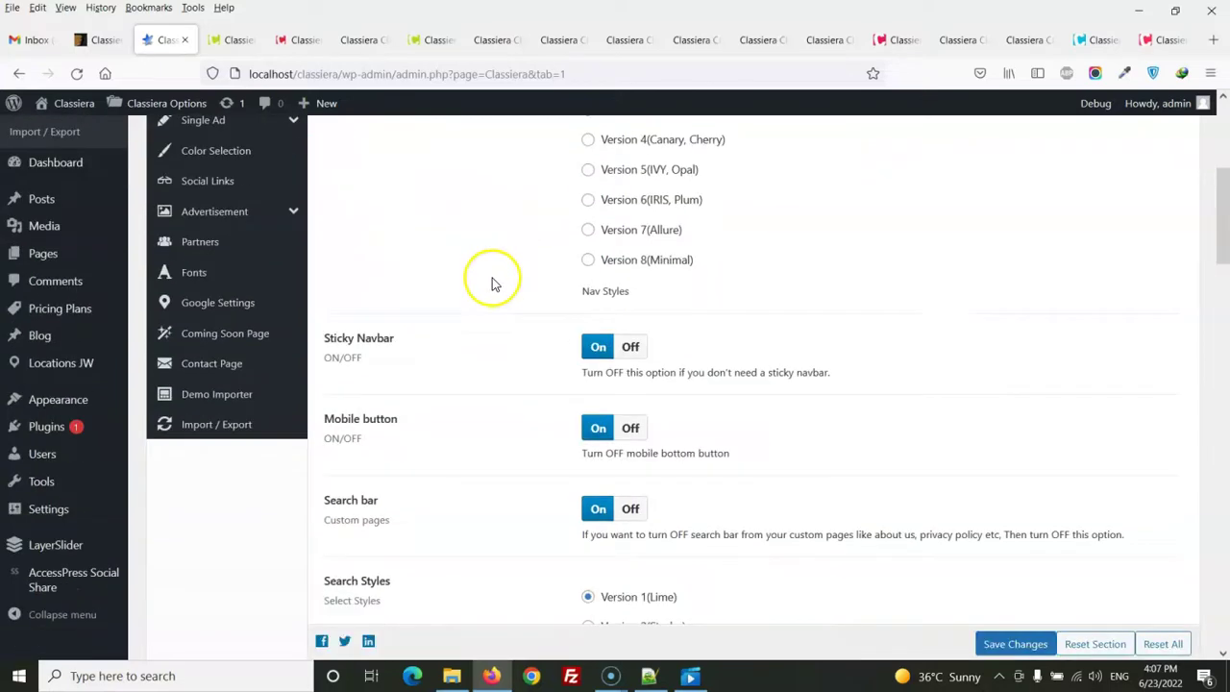
{"action": "scroll", "coordinate": [492, 281], "scroll_direction": "down", "scroll_amount": 5}
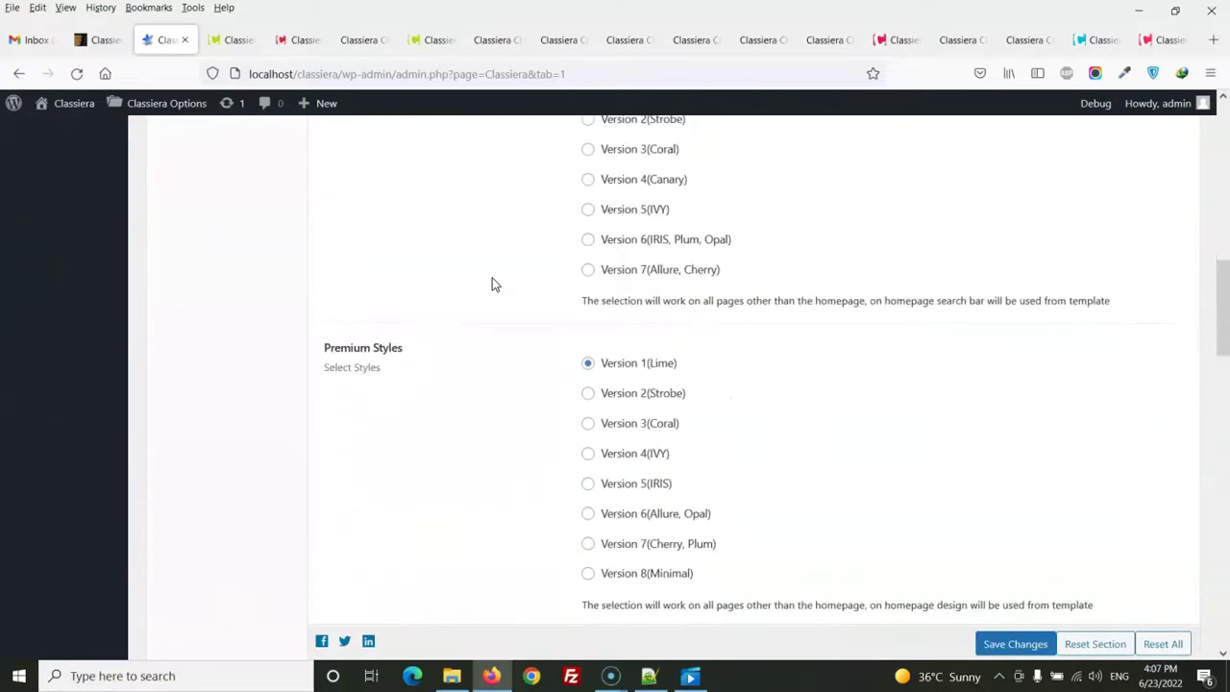
{"action": "scroll", "coordinate": [492, 278], "scroll_direction": "down", "scroll_amount": 6}
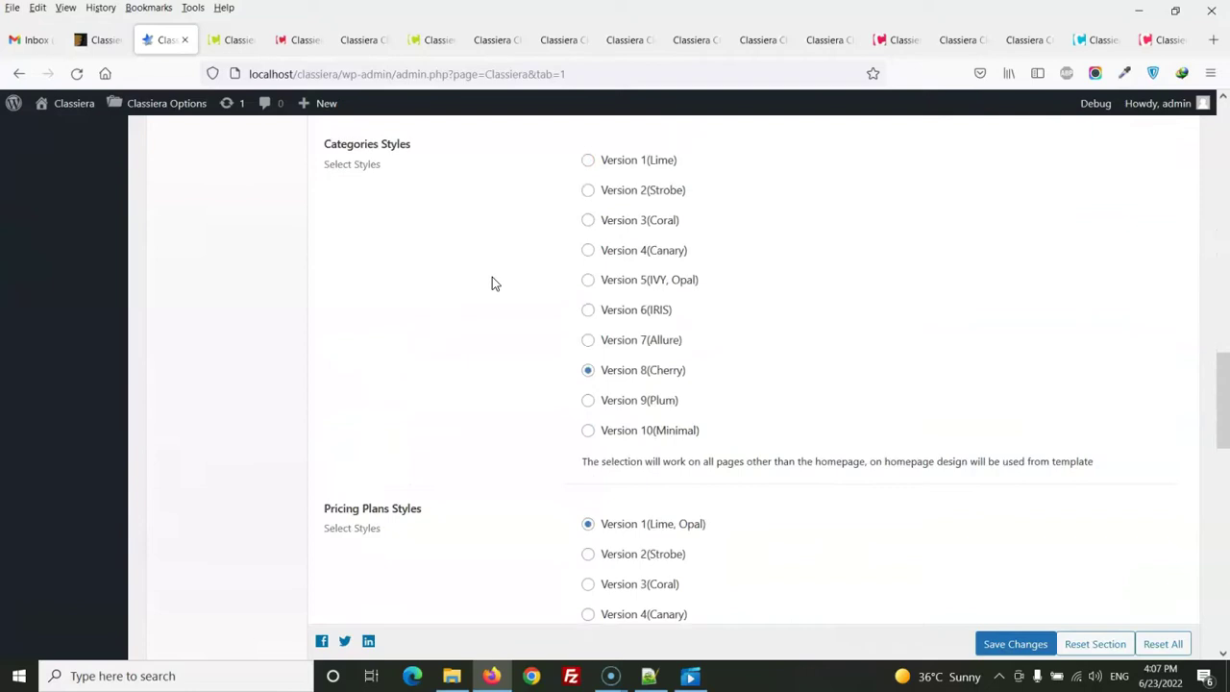
{"action": "scroll", "coordinate": [492, 278], "scroll_direction": "down", "scroll_amount": 5}
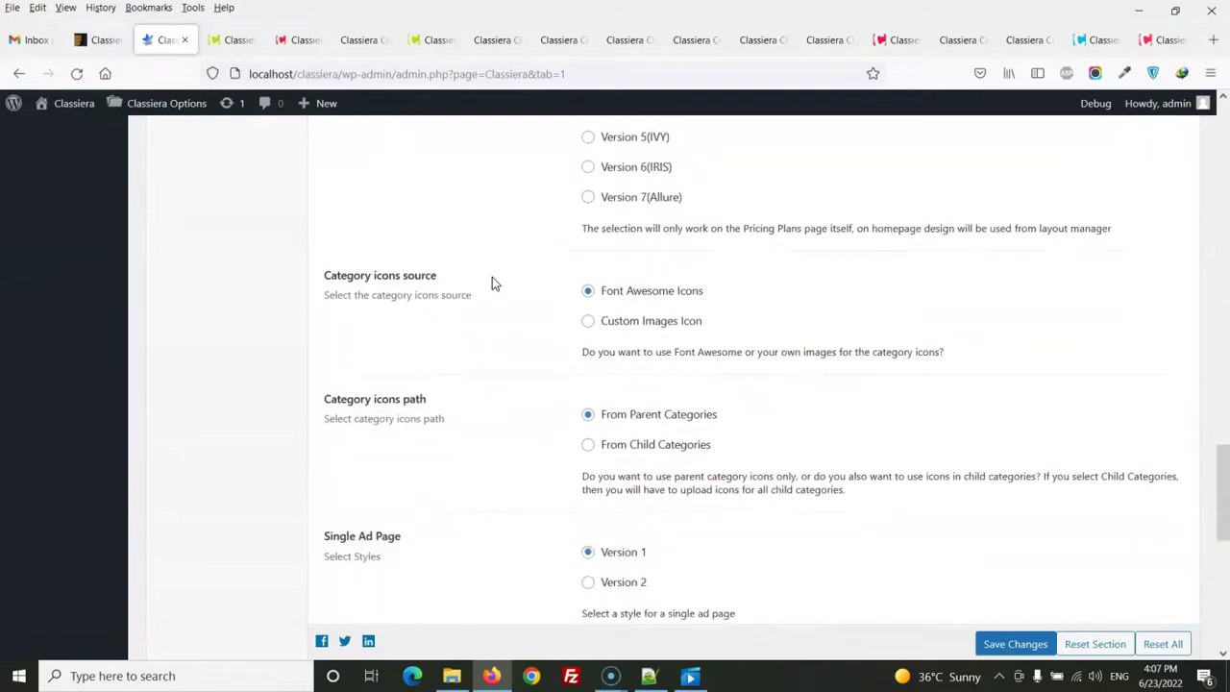
{"action": "scroll", "coordinate": [503, 297], "scroll_direction": "up", "scroll_amount": 2}
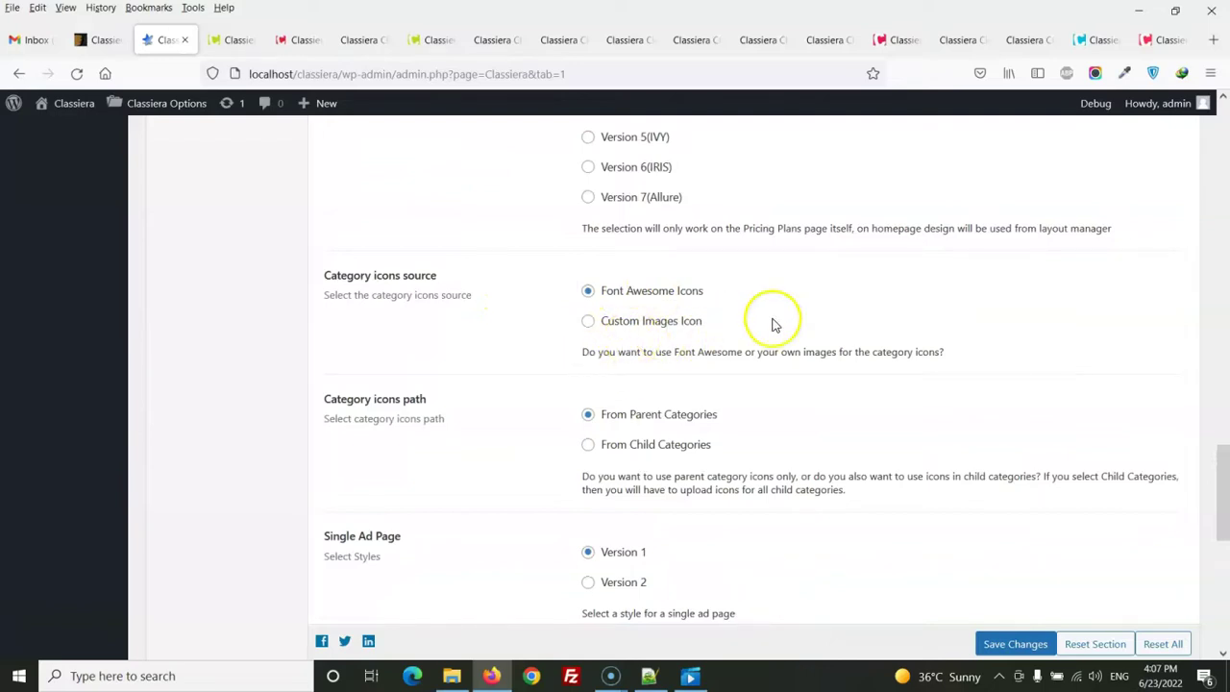
{"action": "scroll", "coordinate": [770, 318], "scroll_direction": "up", "scroll_amount": 15}
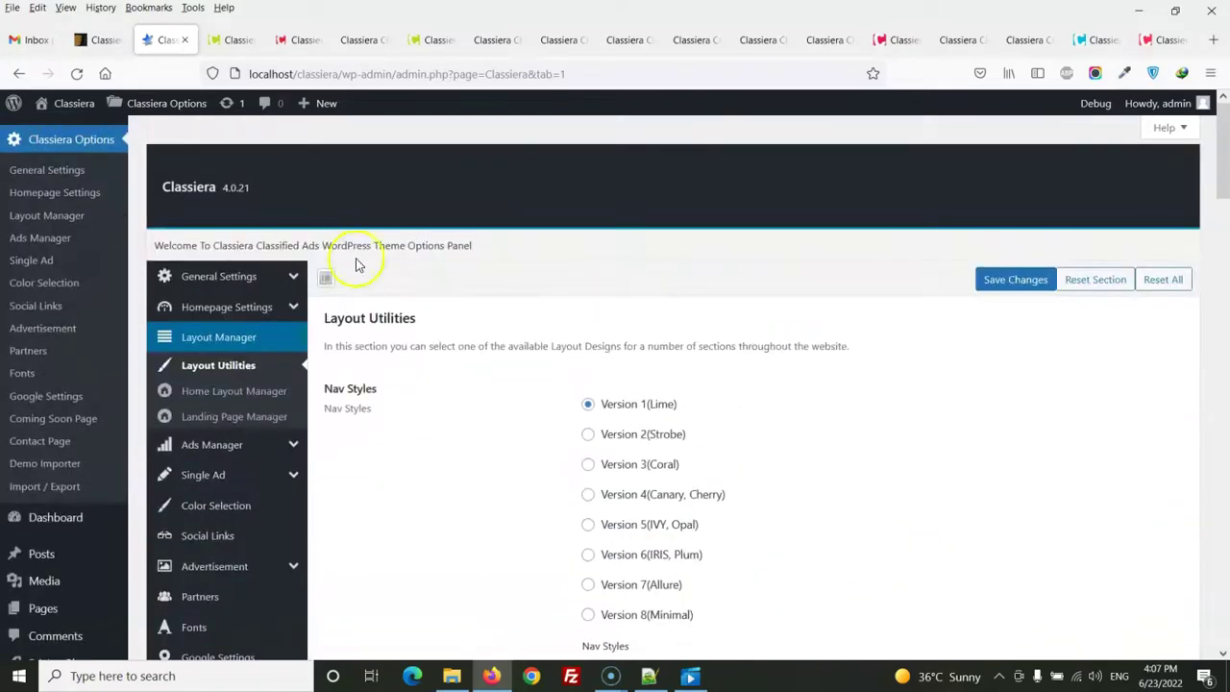
{"action": "scroll", "coordinate": [66, 275], "scroll_direction": "down", "scroll_amount": 4}
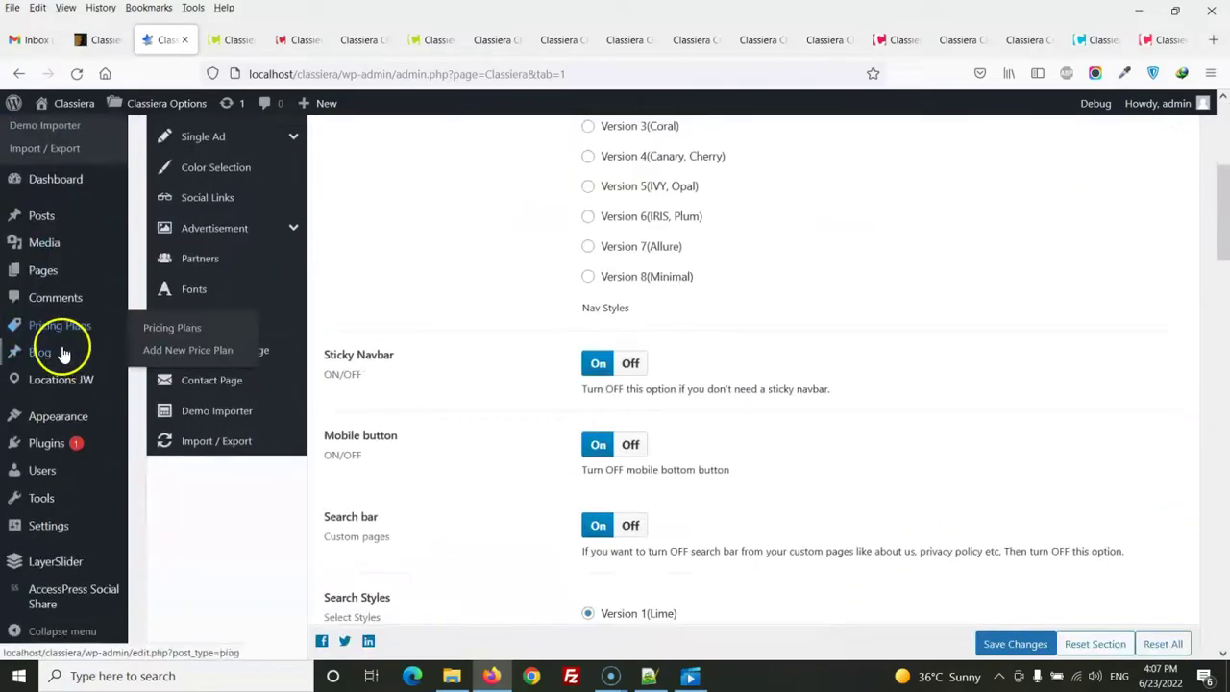
{"action": "mouse_move", "coordinate": [36, 217]}
{"action": "middle_click", "coordinate": [173, 268]}
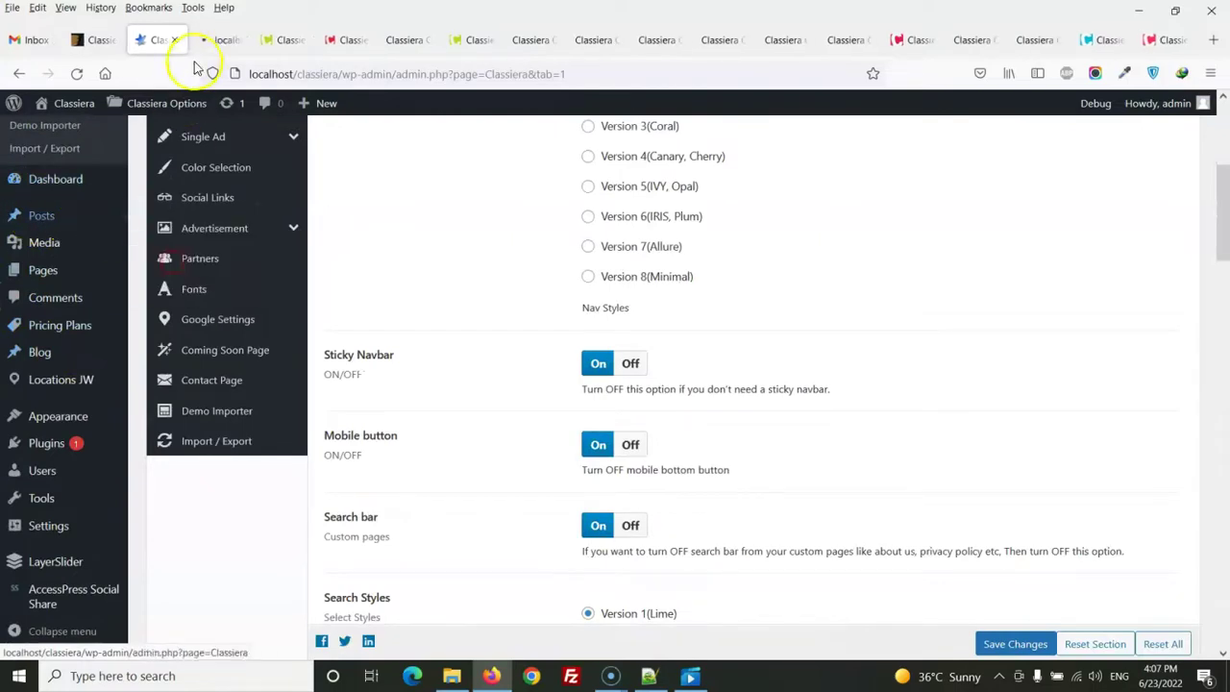
{"action": "scroll", "coordinate": [719, 360], "scroll_direction": "down", "scroll_amount": 5}
{"action": "scroll", "coordinate": [703, 377], "scroll_direction": "down", "scroll_amount": 10}
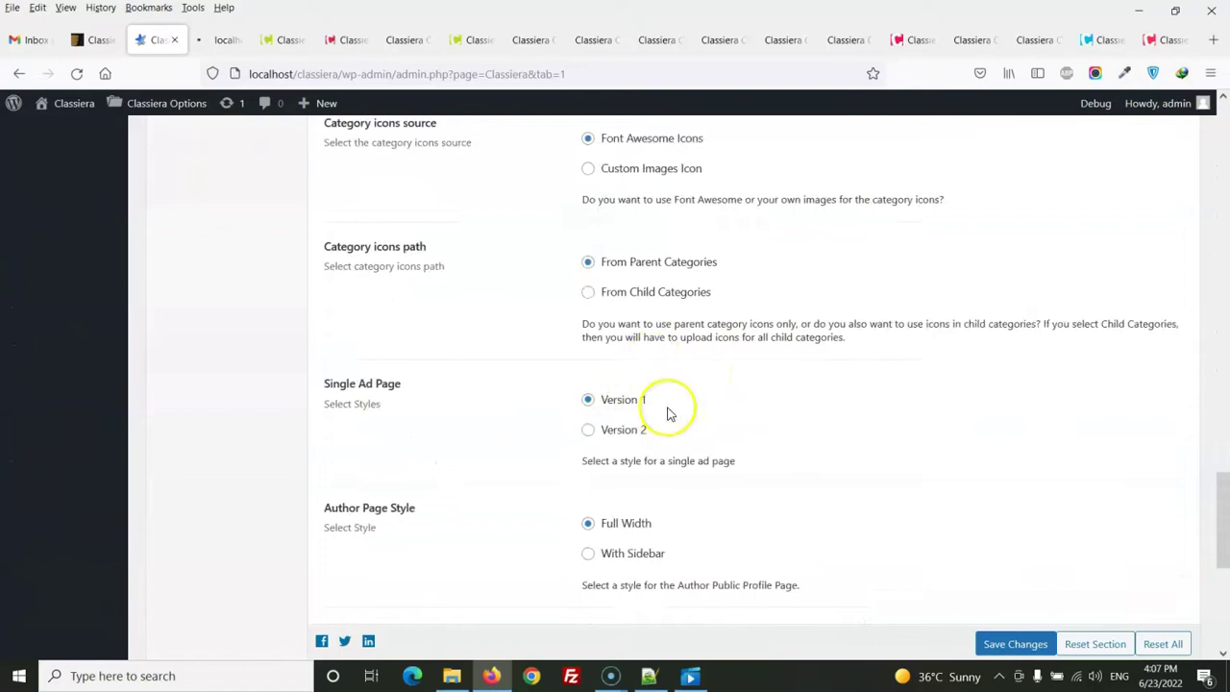
{"action": "scroll", "coordinate": [667, 412], "scroll_direction": "down", "scroll_amount": 1}
{"action": "scroll", "coordinate": [667, 413], "scroll_direction": "up", "scroll_amount": 3}
{"action": "scroll", "coordinate": [633, 414], "scroll_direction": "down", "scroll_amount": 1}
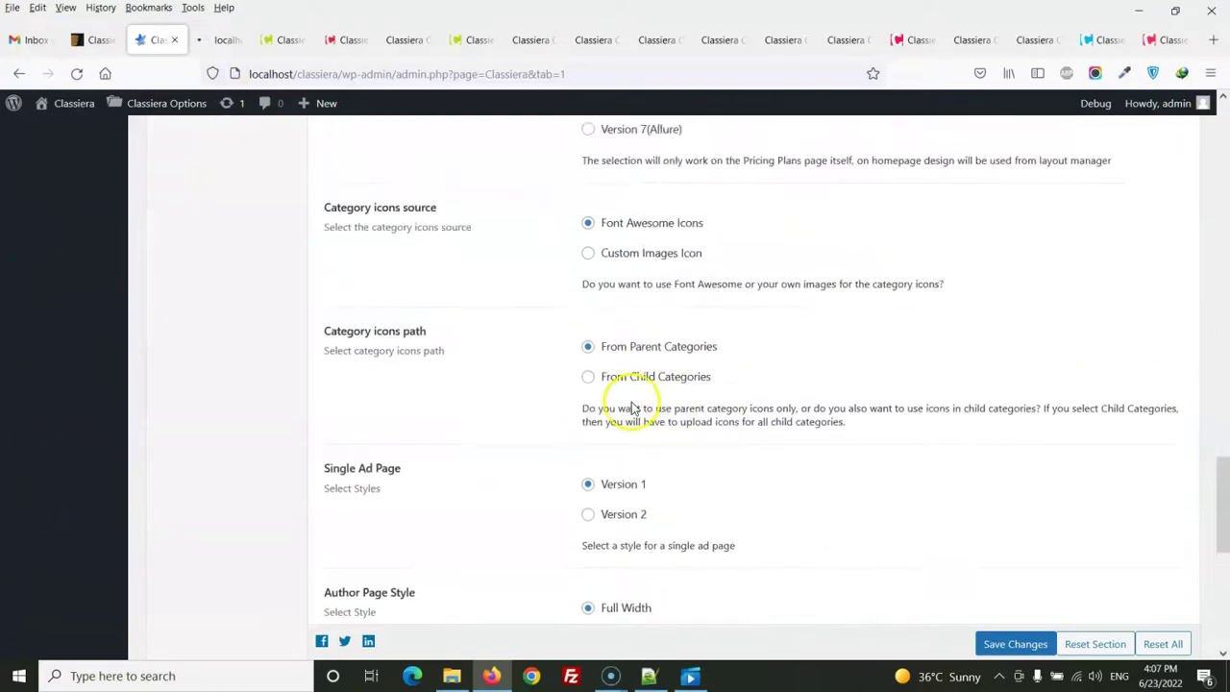
{"action": "scroll", "coordinate": [433, 456], "scroll_direction": "down", "scroll_amount": 1}
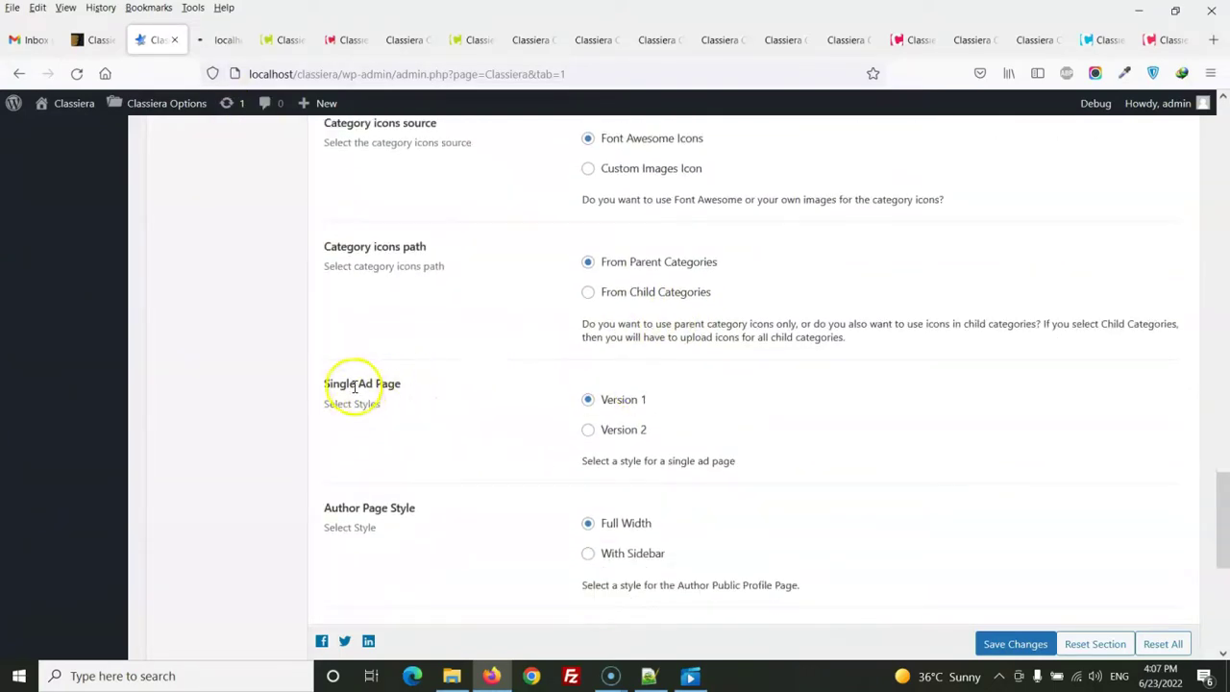
{"action": "scroll", "coordinate": [413, 365], "scroll_direction": "down", "scroll_amount": 1}
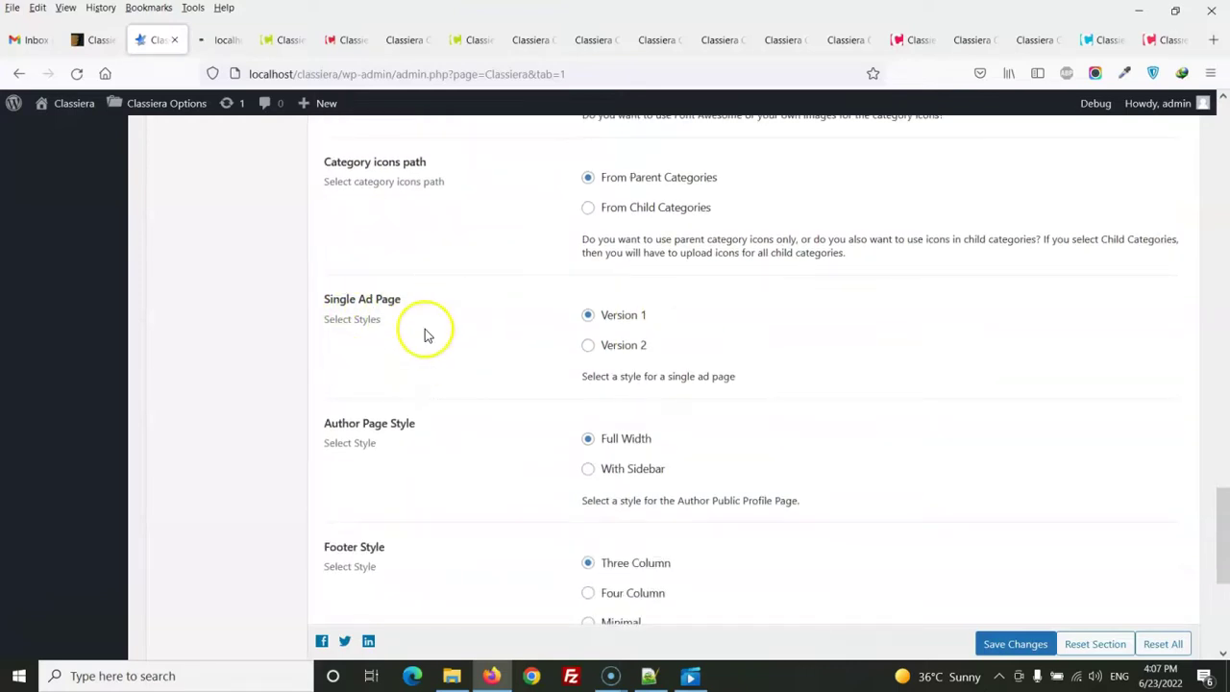
{"action": "scroll", "coordinate": [423, 356], "scroll_direction": "down", "scroll_amount": 4}
{"action": "scroll", "coordinate": [405, 392], "scroll_direction": "up", "scroll_amount": 9}
{"action": "scroll", "coordinate": [405, 392], "scroll_direction": "up", "scroll_amount": 15}
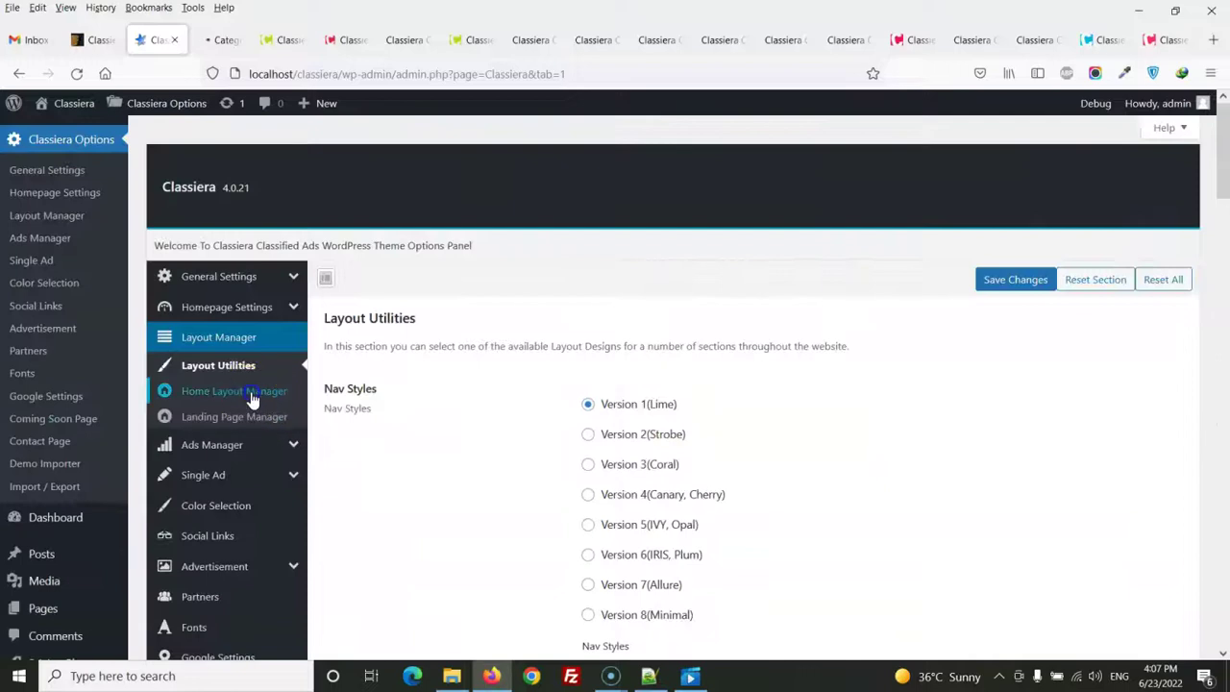
- Scroll through the Home Layout Manager layouts, then view the Posts Categories page
{"action": "left_click", "coordinate": [252, 399]}
{"action": "scroll", "coordinate": [423, 375], "scroll_direction": "down", "scroll_amount": 2}
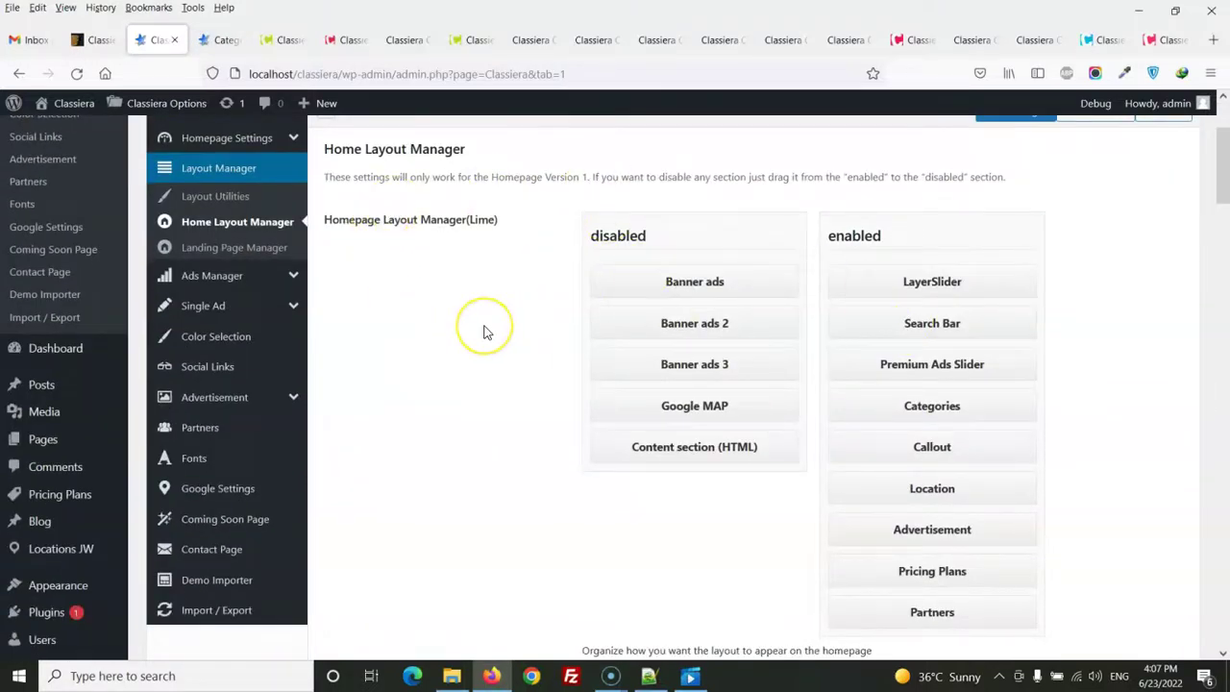
{"action": "scroll", "coordinate": [969, 351], "scroll_direction": "down", "scroll_amount": 13}
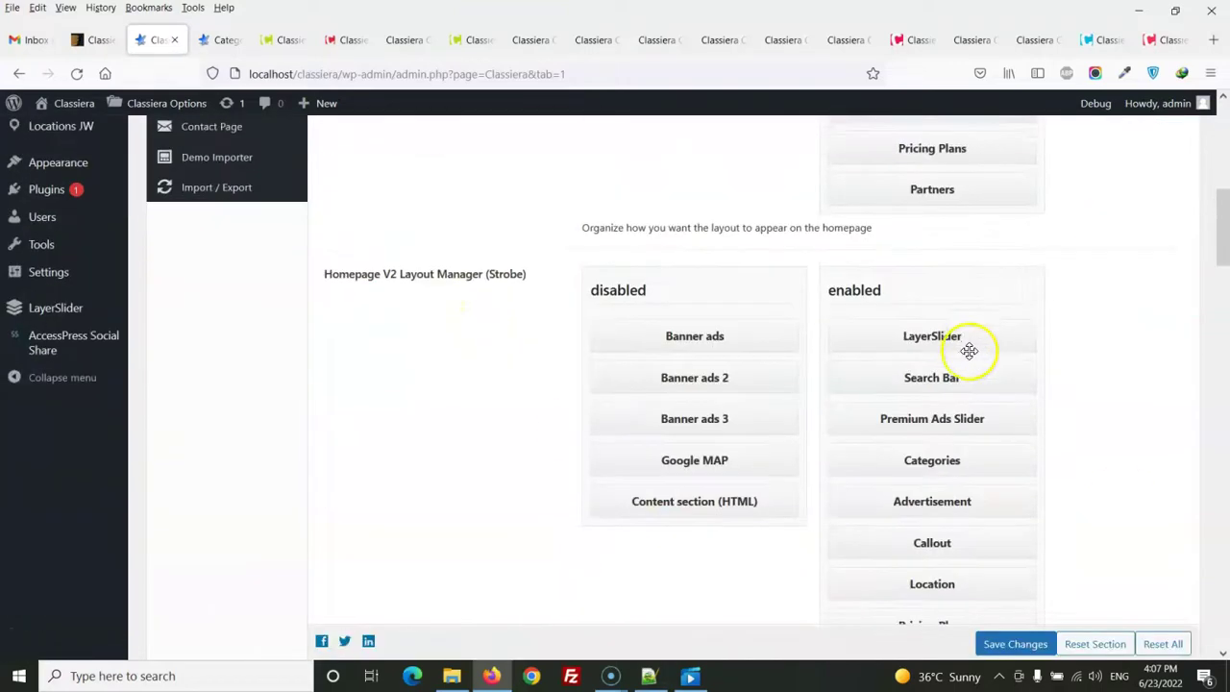
{"action": "scroll", "coordinate": [971, 355], "scroll_direction": "down", "scroll_amount": 3}
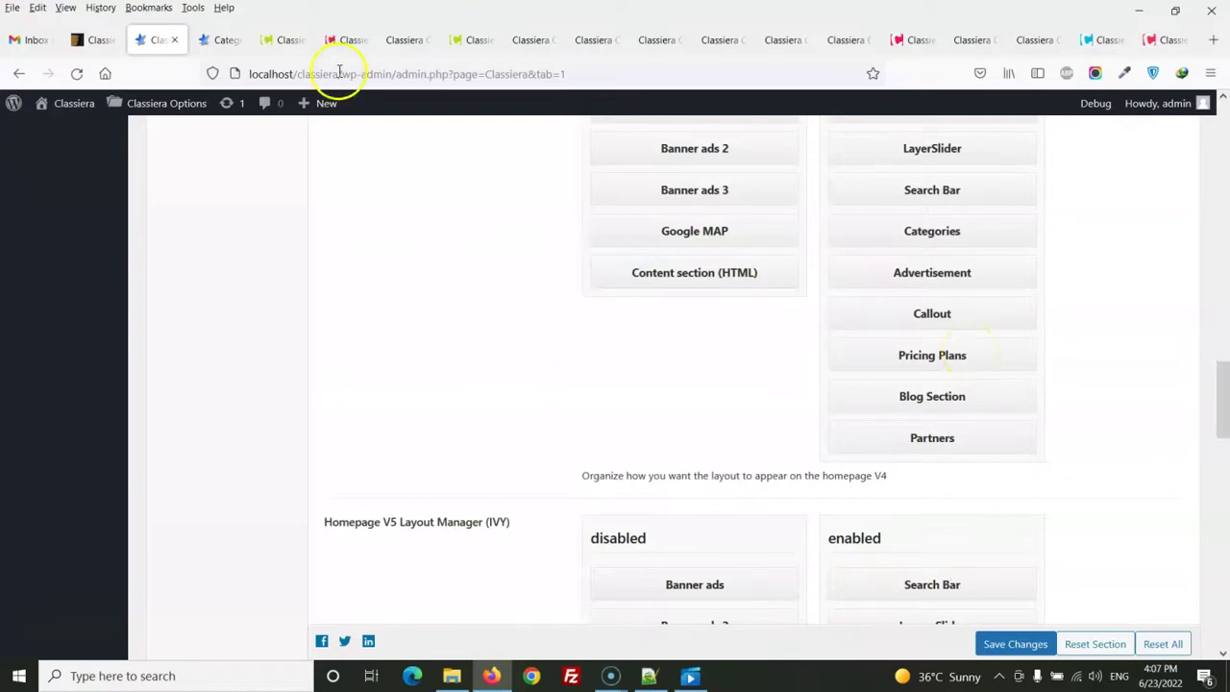
{"action": "scroll", "coordinate": [527, 378], "scroll_direction": "up", "scroll_amount": 12}
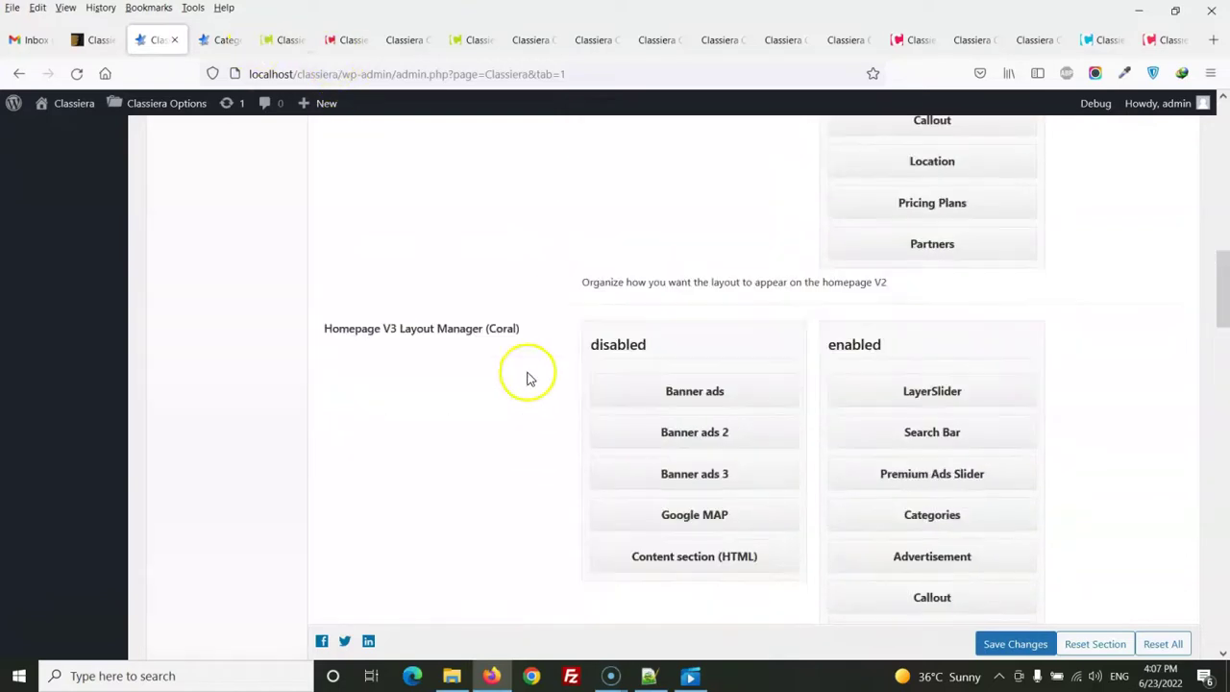
{"action": "left_click", "coordinate": [220, 43]}
{"action": "scroll", "coordinate": [458, 356], "scroll_direction": "down", "scroll_amount": 5}
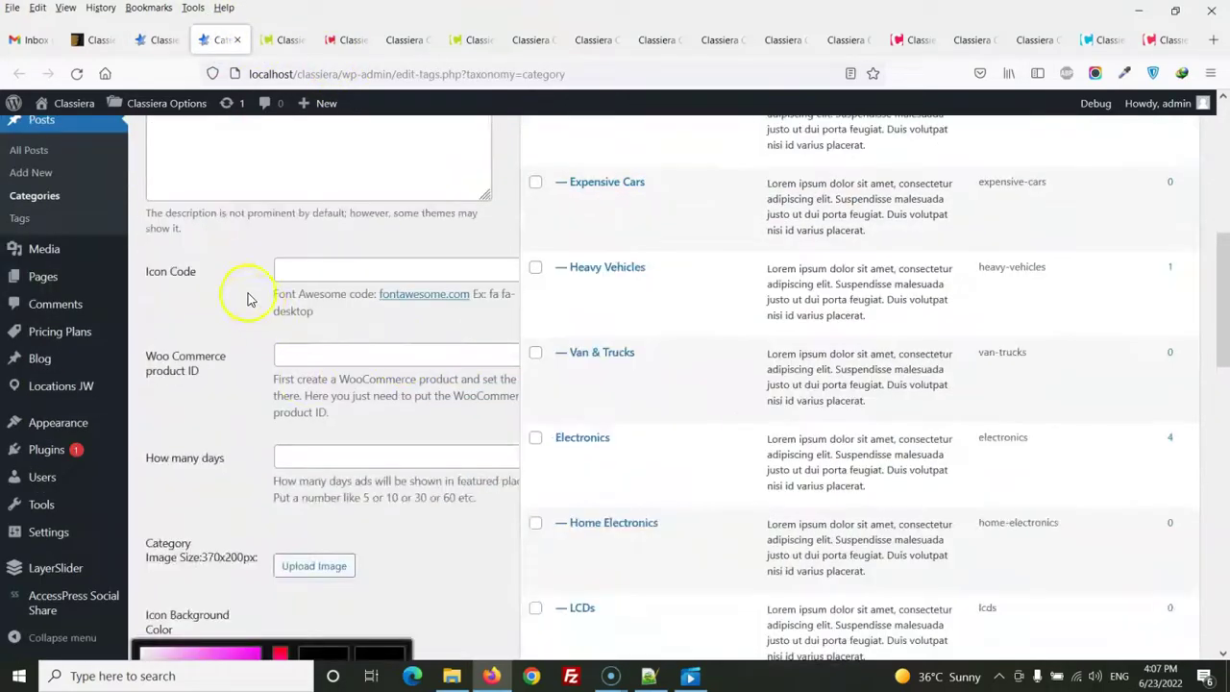
{"action": "left_click", "coordinate": [288, 267]}
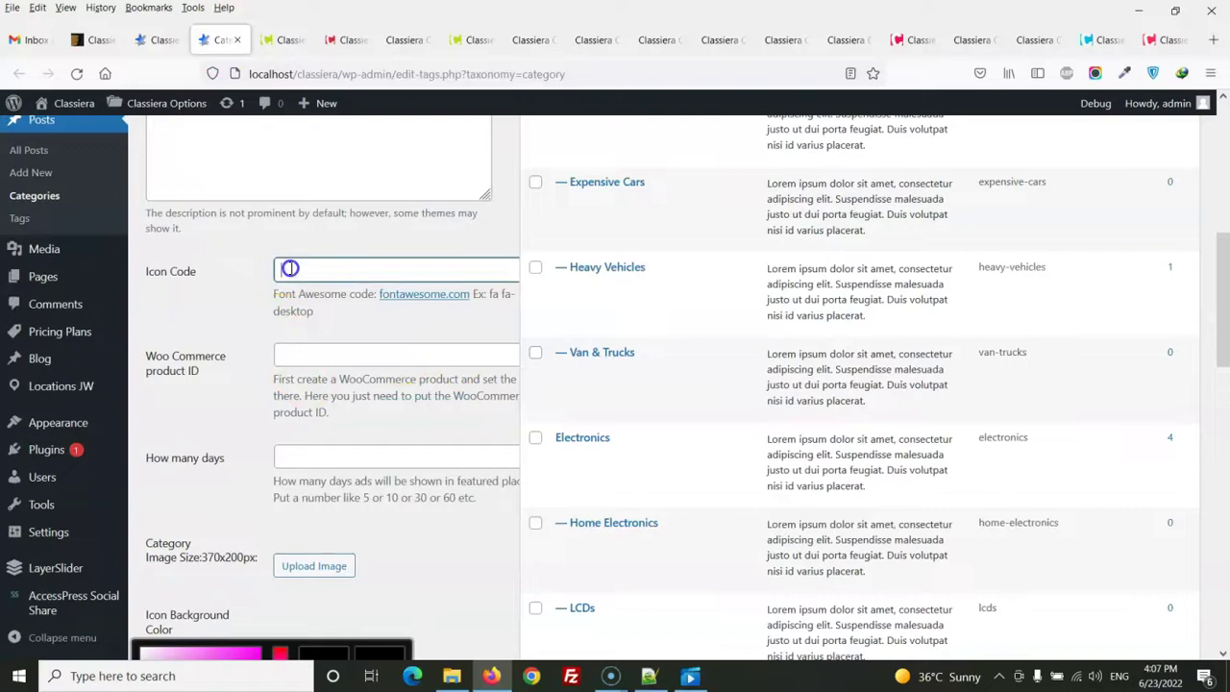
{"action": "left_click", "coordinate": [223, 280]}
{"action": "left_click", "coordinate": [302, 357]}
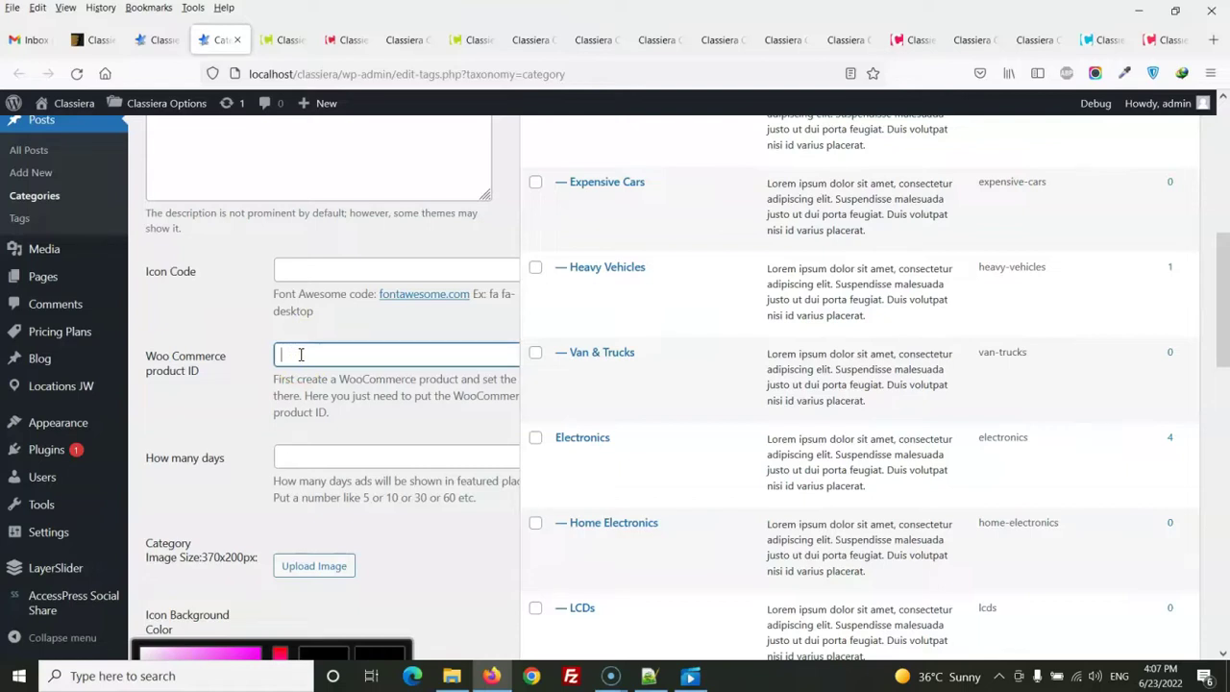
{"action": "scroll", "coordinate": [300, 354], "scroll_direction": "down", "scroll_amount": 1}
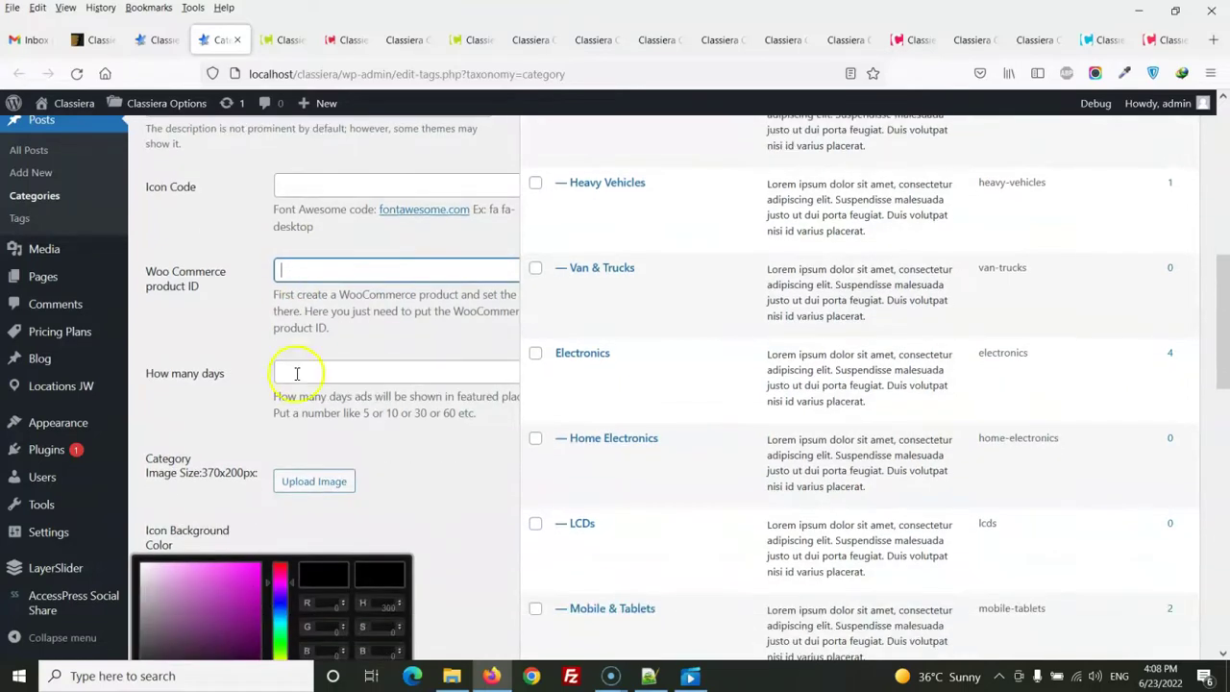
{"action": "left_click", "coordinate": [309, 371]}
{"action": "scroll", "coordinate": [288, 374], "scroll_direction": "down", "scroll_amount": 1}
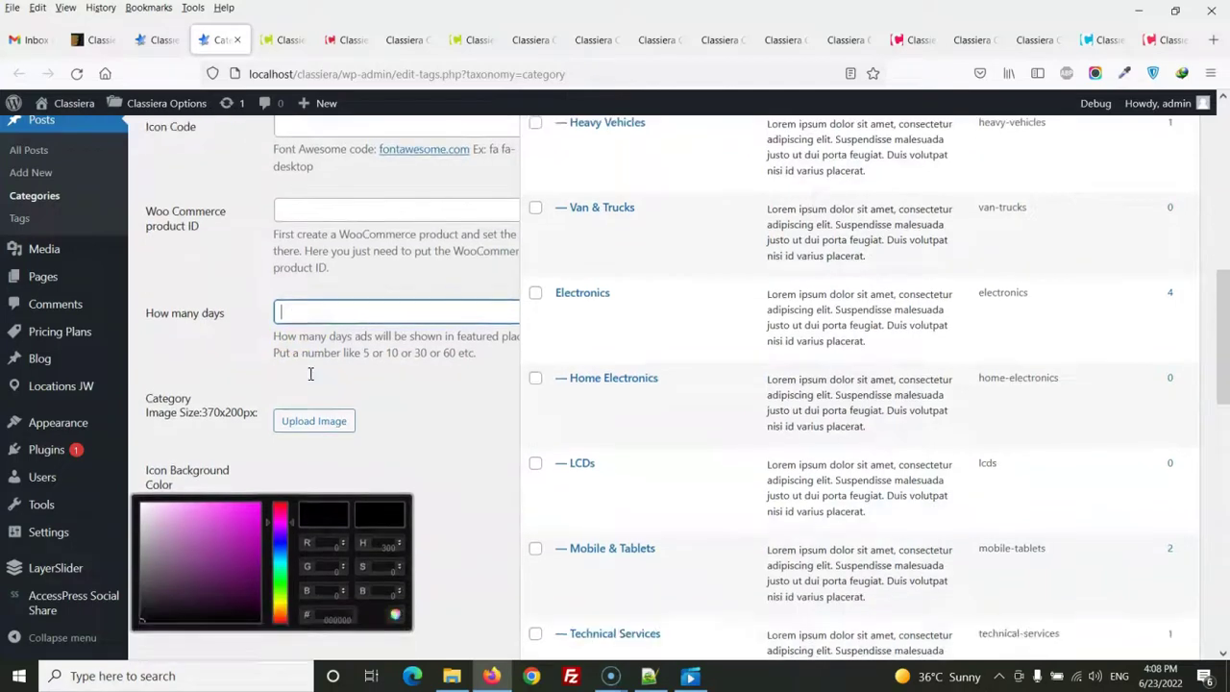
{"action": "scroll", "coordinate": [380, 392], "scroll_direction": "down", "scroll_amount": 3}
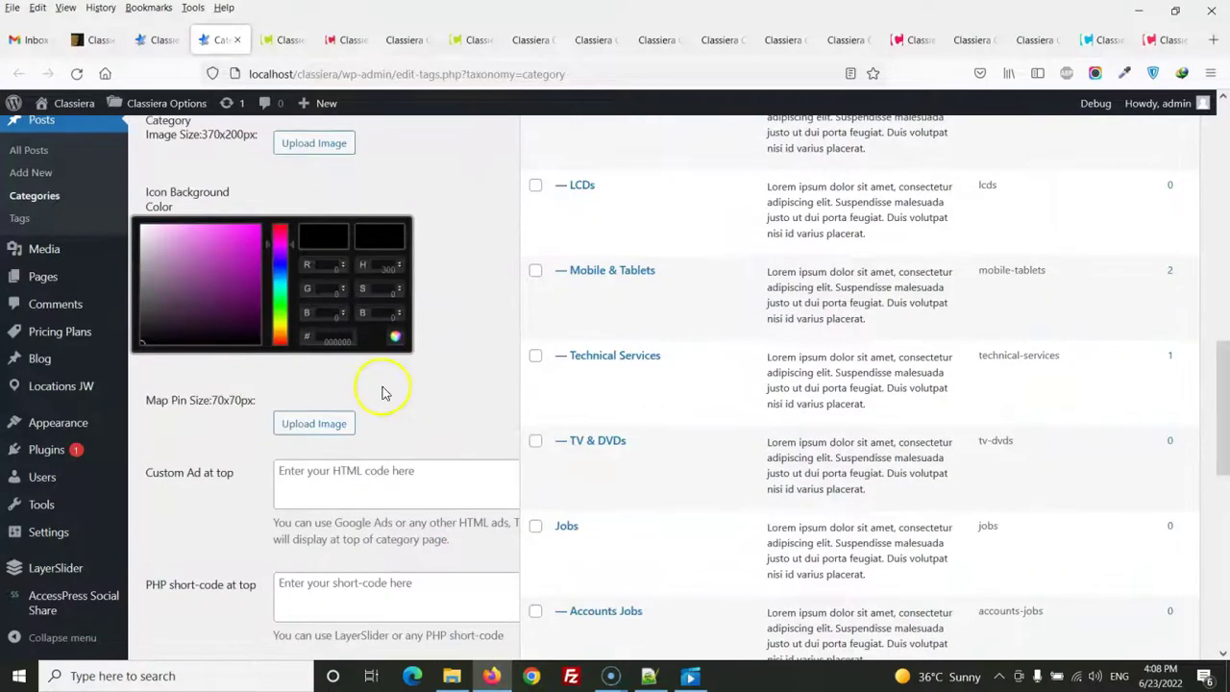
{"action": "scroll", "coordinate": [411, 430], "scroll_direction": "down", "scroll_amount": 2}
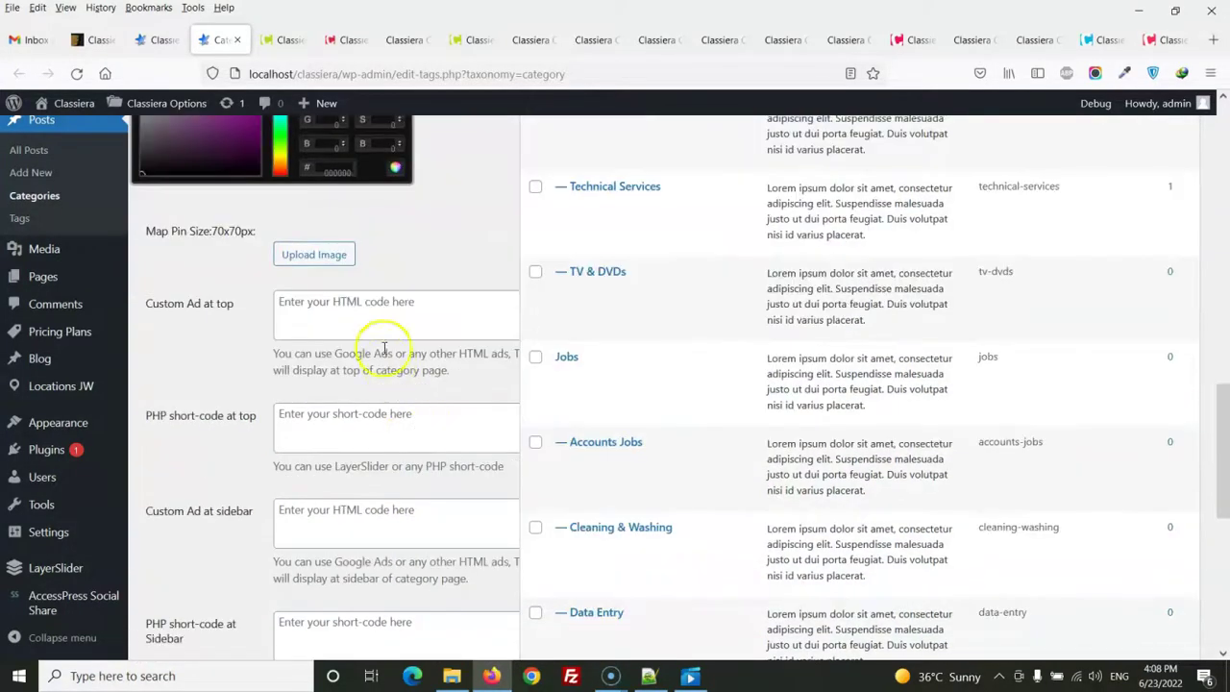
{"action": "left_click", "coordinate": [371, 303]}
{"action": "left_click", "coordinate": [316, 418]}
{"action": "left_click", "coordinate": [324, 509]}
{"action": "scroll", "coordinate": [352, 398], "scroll_direction": "down", "scroll_amount": 3}
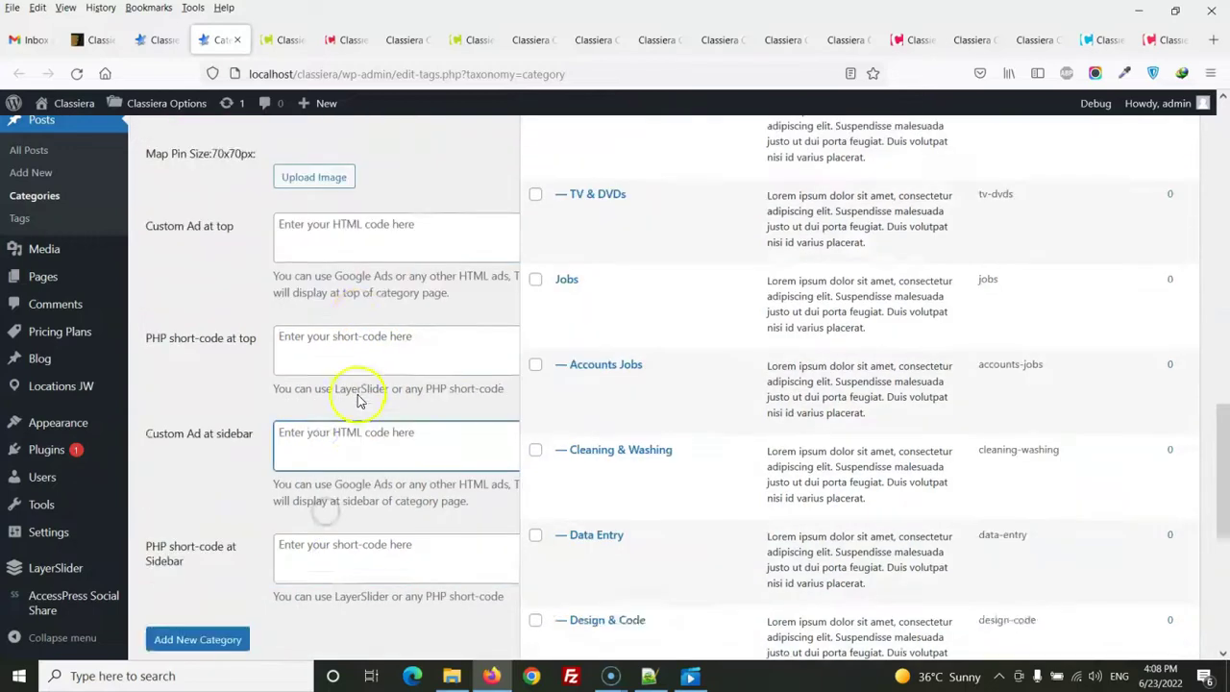
{"action": "left_click", "coordinate": [358, 394]}
{"action": "left_click", "coordinate": [342, 281]}
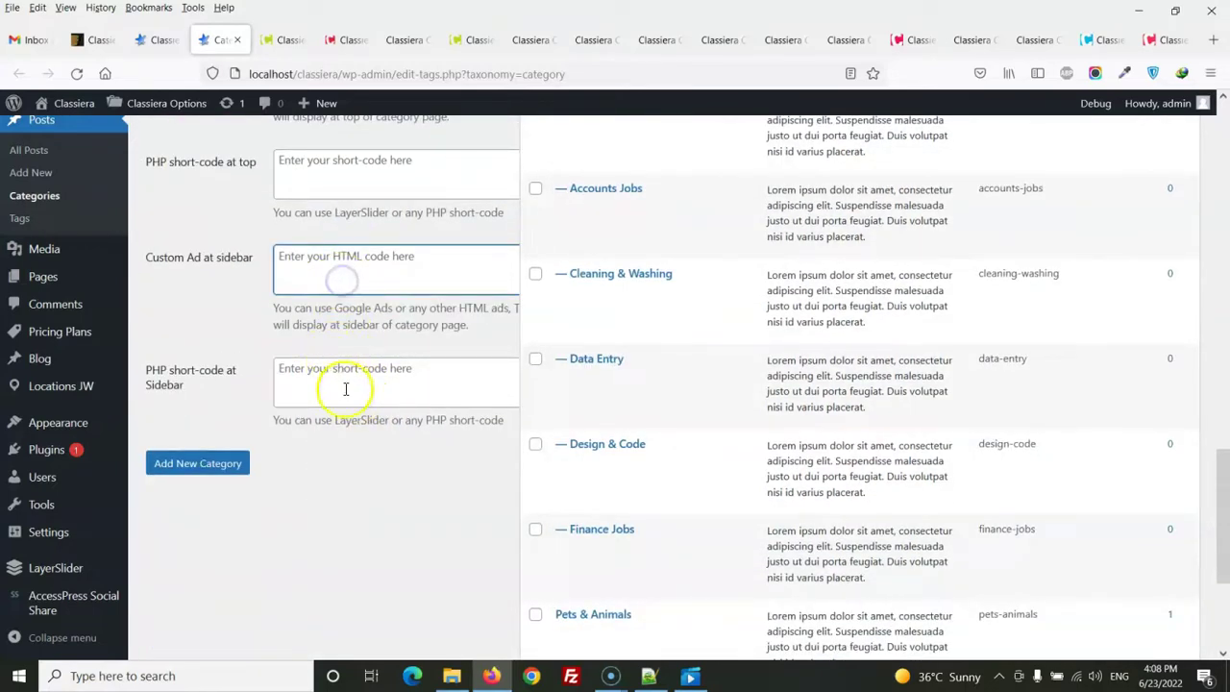
{"action": "scroll", "coordinate": [346, 389], "scroll_direction": "up", "scroll_amount": 2}
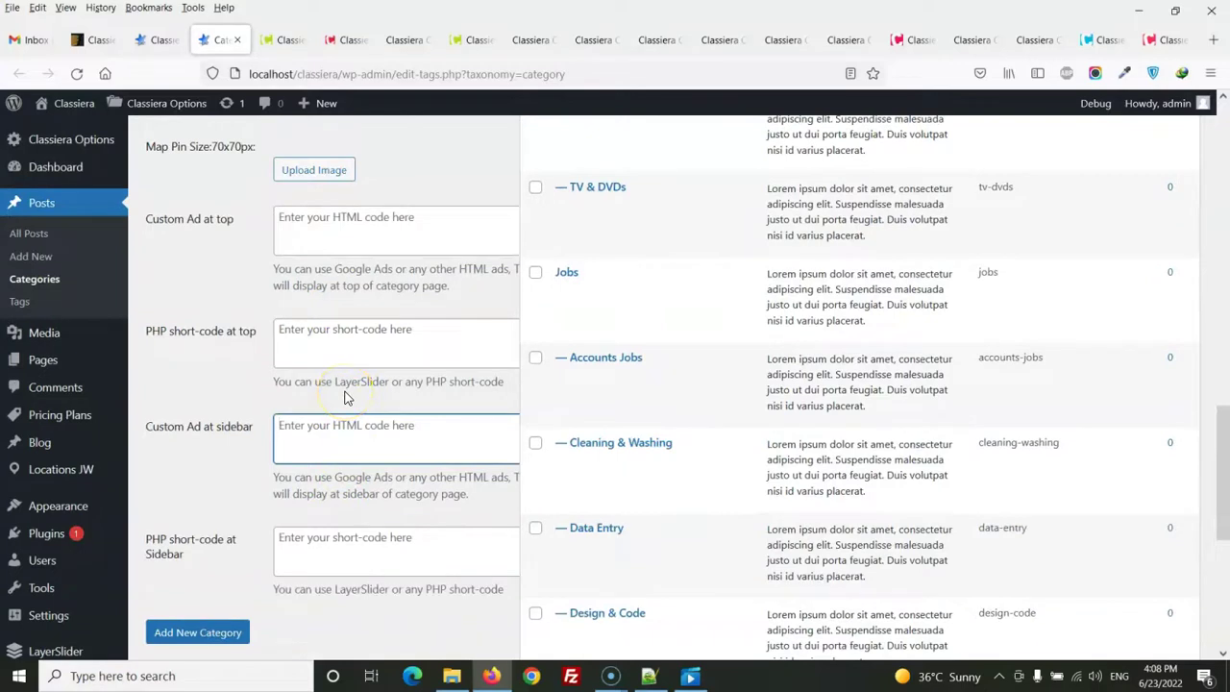
{"action": "scroll", "coordinate": [310, 302], "scroll_direction": "up", "scroll_amount": 3}
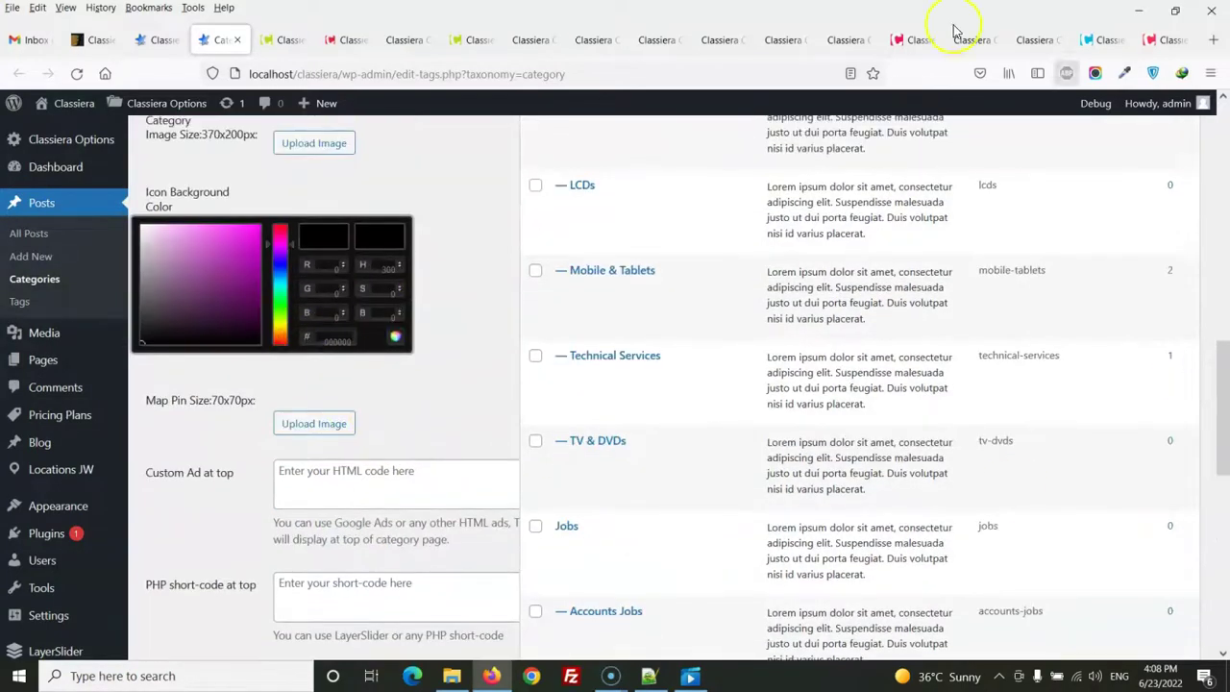
{"action": "left_click", "coordinate": [161, 40]}
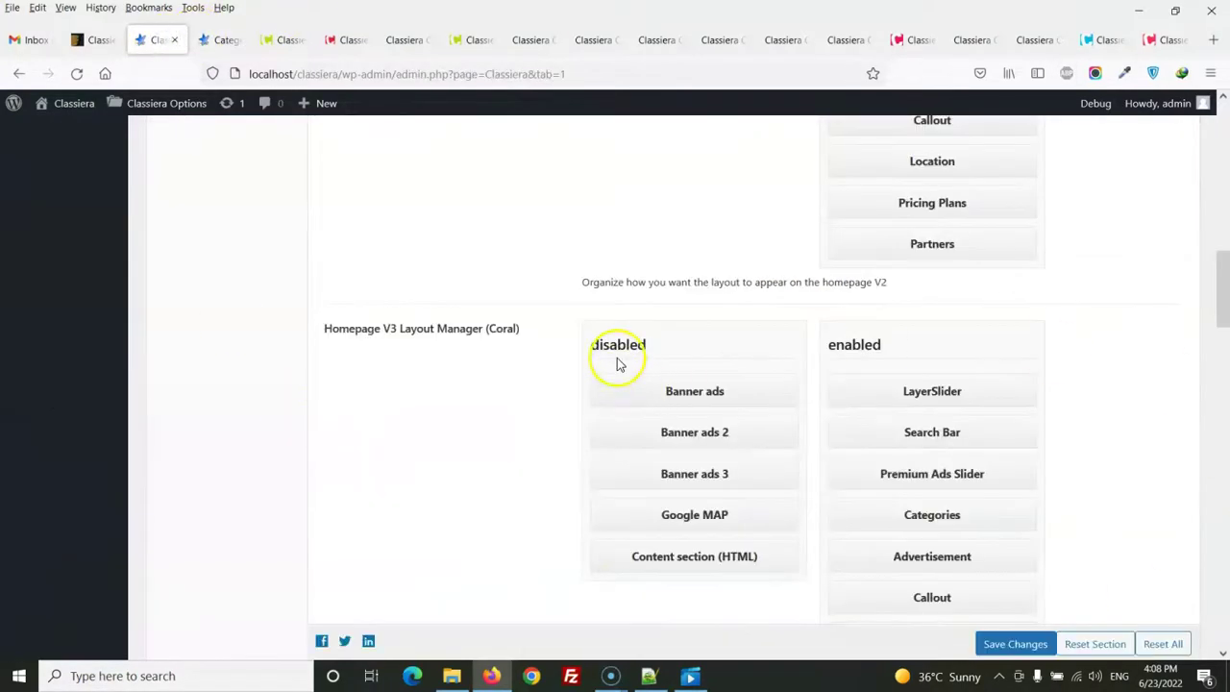
- Try dragging LayerSlider into the disabled Homepage V2 list, then bring up the Landing Page Manager lists
{"action": "scroll", "coordinate": [812, 359], "scroll_direction": "up", "scroll_amount": 4}
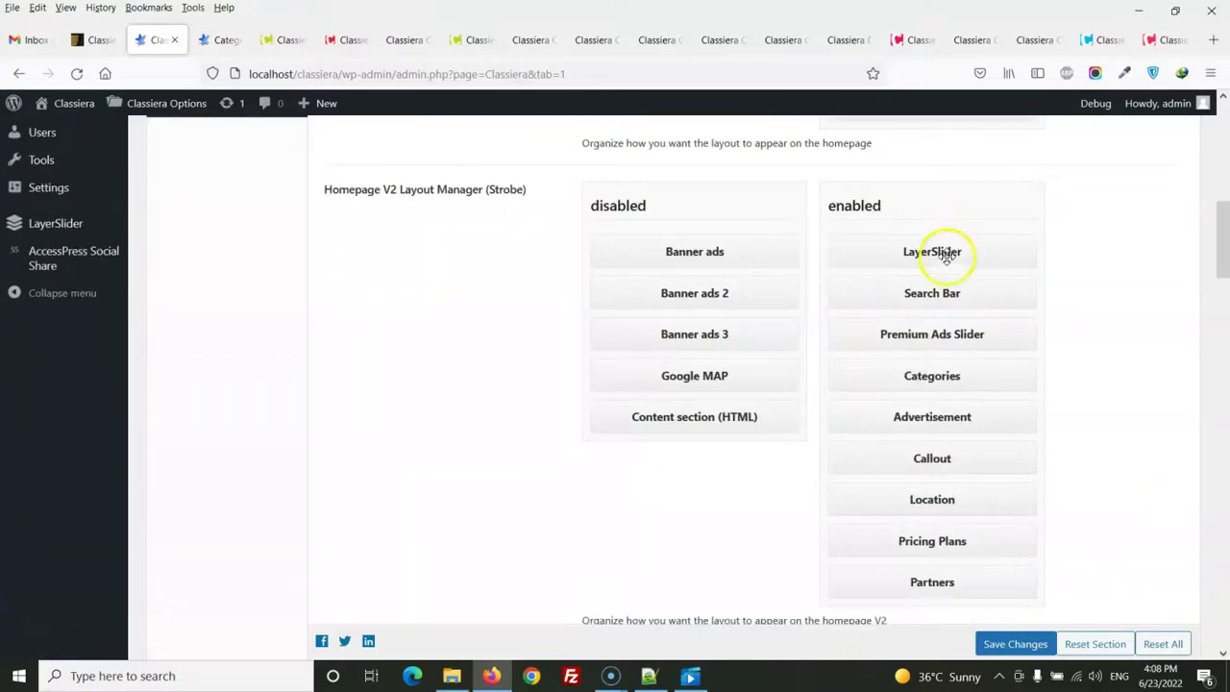
{"action": "left_click_drag", "start_coordinate": [958, 247], "coordinate": [918, 228]}
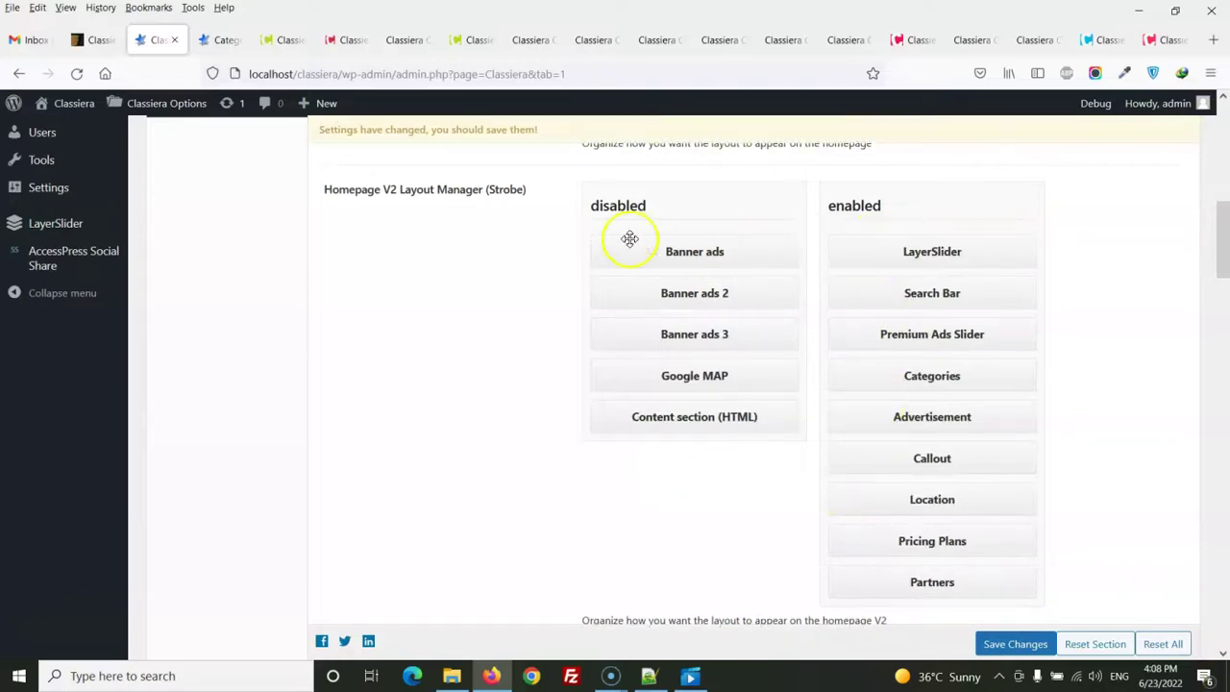
{"action": "mouse_move", "coordinate": [491, 675]}
{"action": "scroll", "coordinate": [488, 360], "scroll_direction": "up", "scroll_amount": 3}
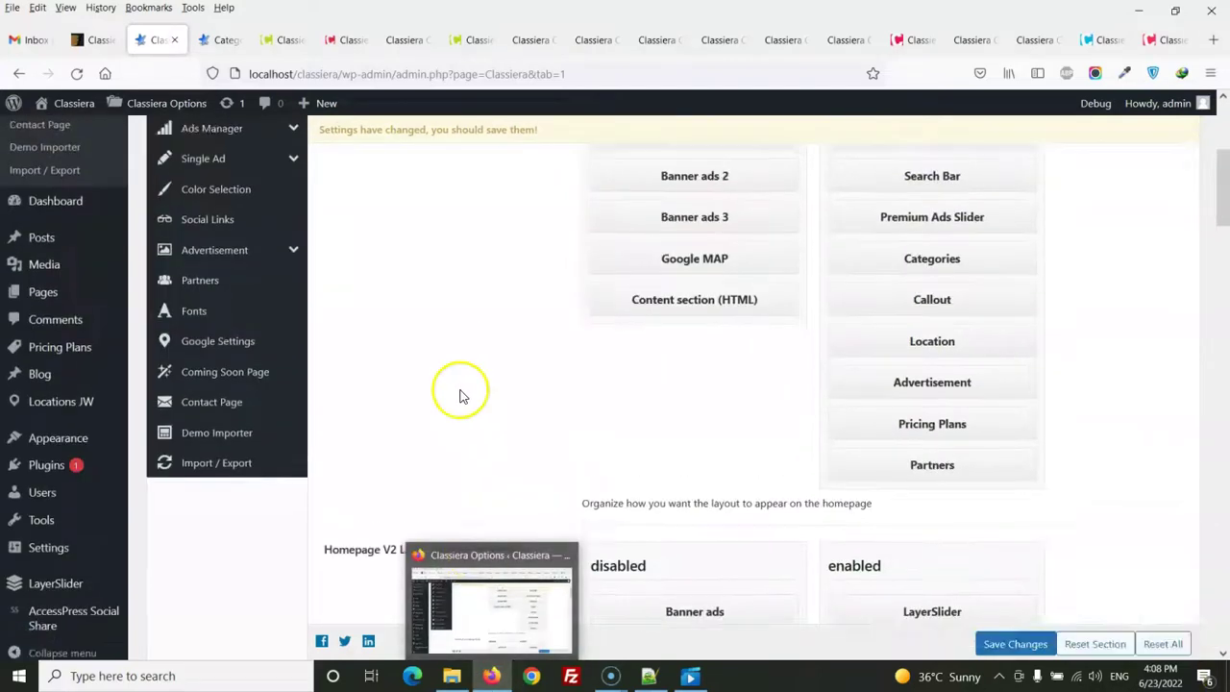
{"action": "scroll", "coordinate": [459, 393], "scroll_direction": "up", "scroll_amount": 5}
{"action": "left_click", "coordinate": [251, 421]}
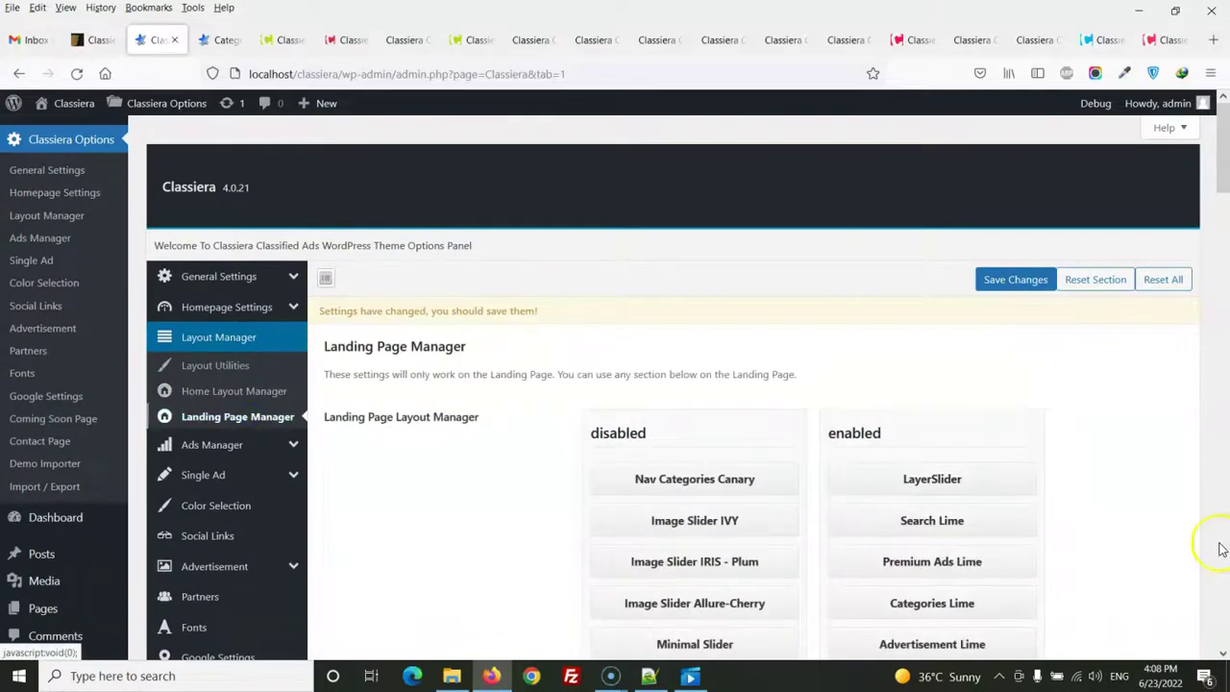
{"action": "scroll", "coordinate": [722, 247], "scroll_direction": "down", "scroll_amount": 8}
{"action": "scroll", "coordinate": [730, 261], "scroll_direction": "down", "scroll_amount": 20}
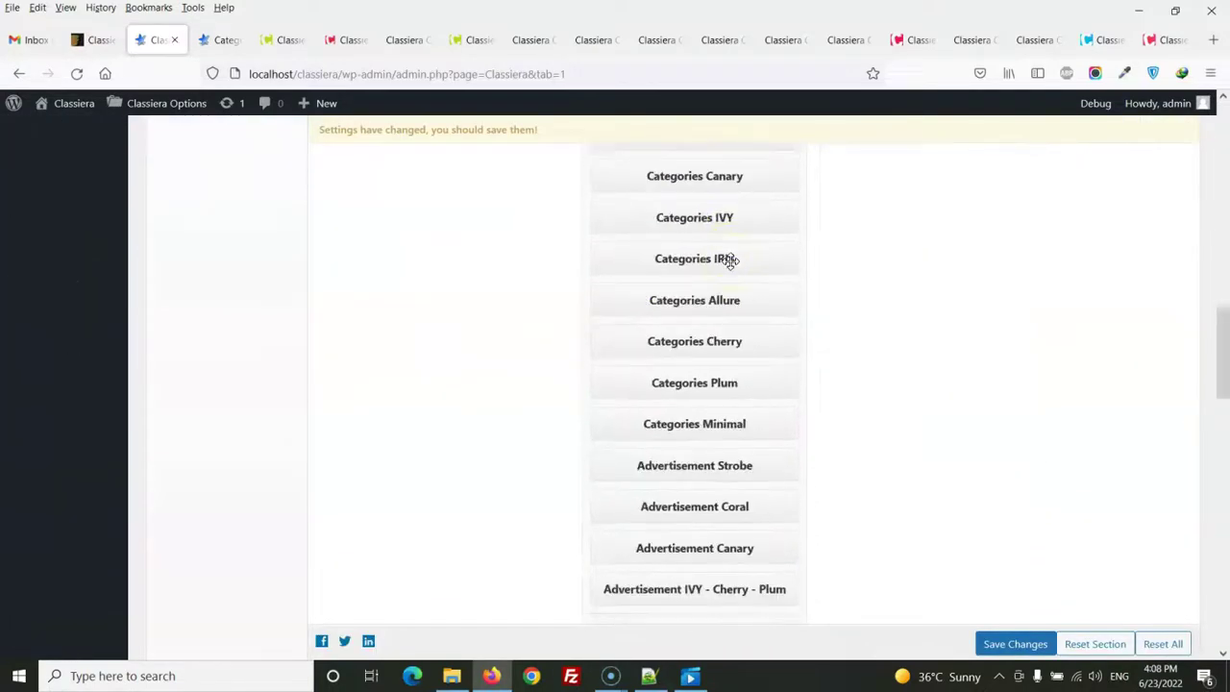
{"action": "scroll", "coordinate": [702, 344], "scroll_direction": "up", "scroll_amount": 20}
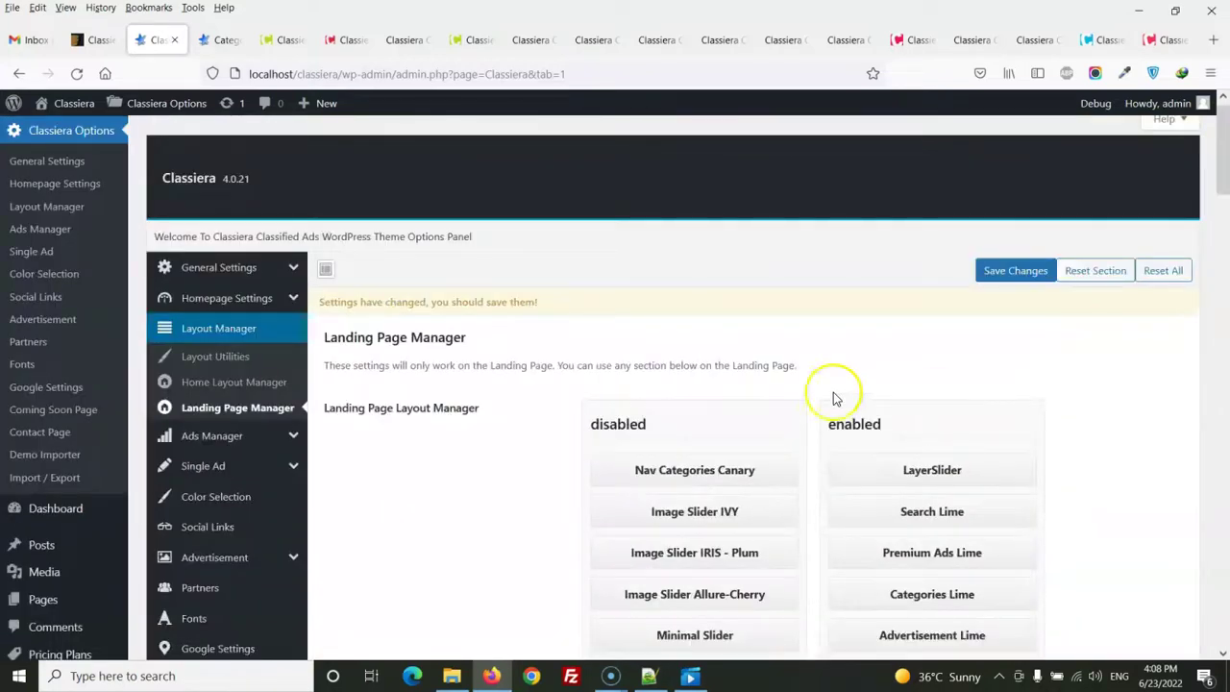
- Open Premium Ads and review its slider ad count (9) and image limit (3) fields
{"action": "left_click", "coordinate": [257, 433]}
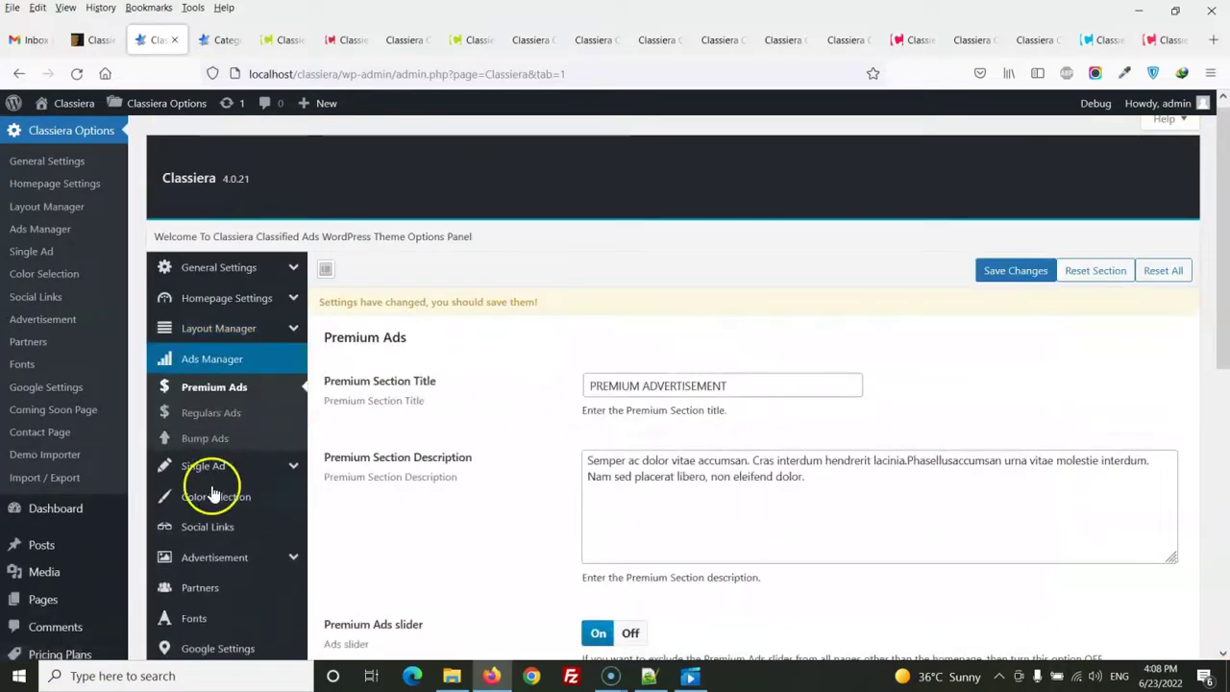
{"action": "scroll", "coordinate": [247, 398], "scroll_direction": "down", "scroll_amount": 5}
{"action": "scroll", "coordinate": [576, 289], "scroll_direction": "down", "scroll_amount": 2}
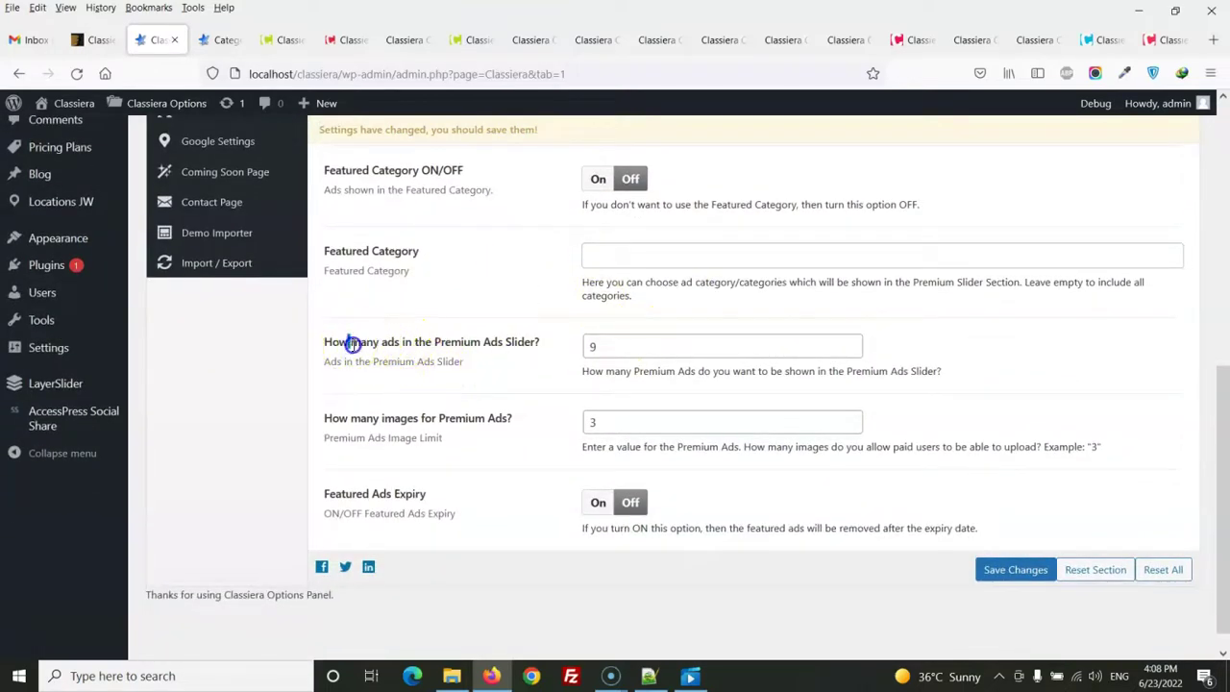
{"action": "left_click_drag", "start_coordinate": [352, 343], "coordinate": [442, 345]}
{"action": "left_click_drag", "start_coordinate": [352, 420], "coordinate": [516, 421]}
{"action": "left_click", "coordinate": [640, 420]}
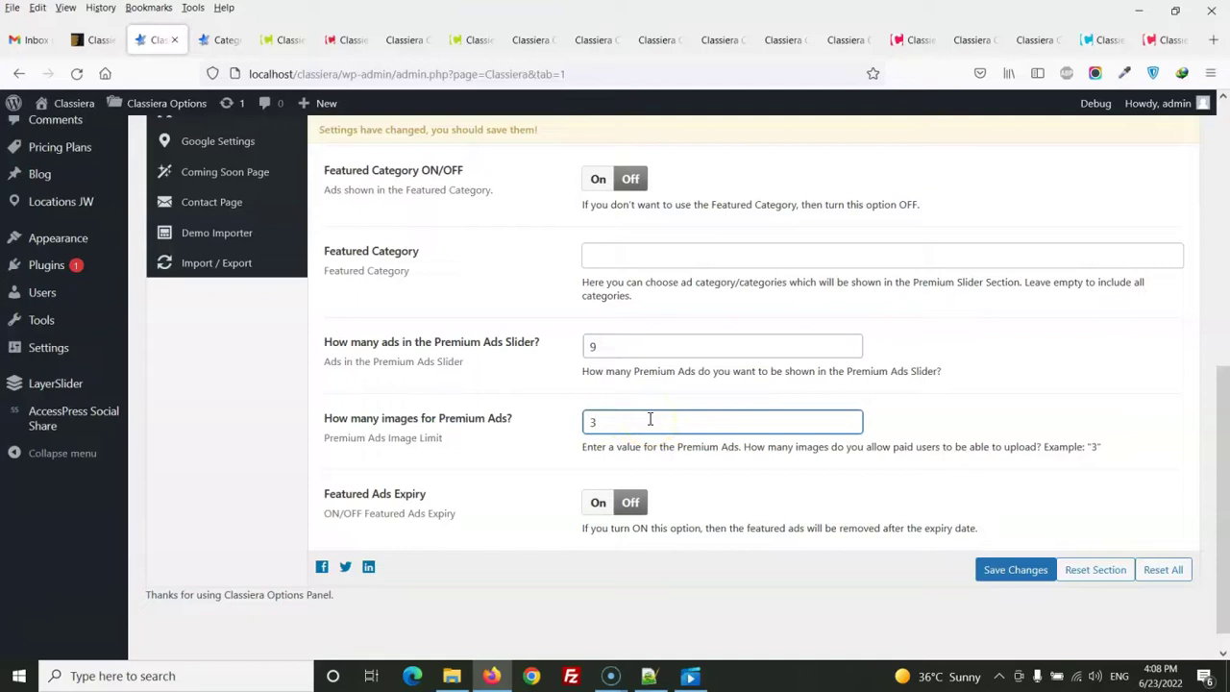
{"action": "scroll", "coordinate": [412, 378], "scroll_direction": "up", "scroll_amount": 5}
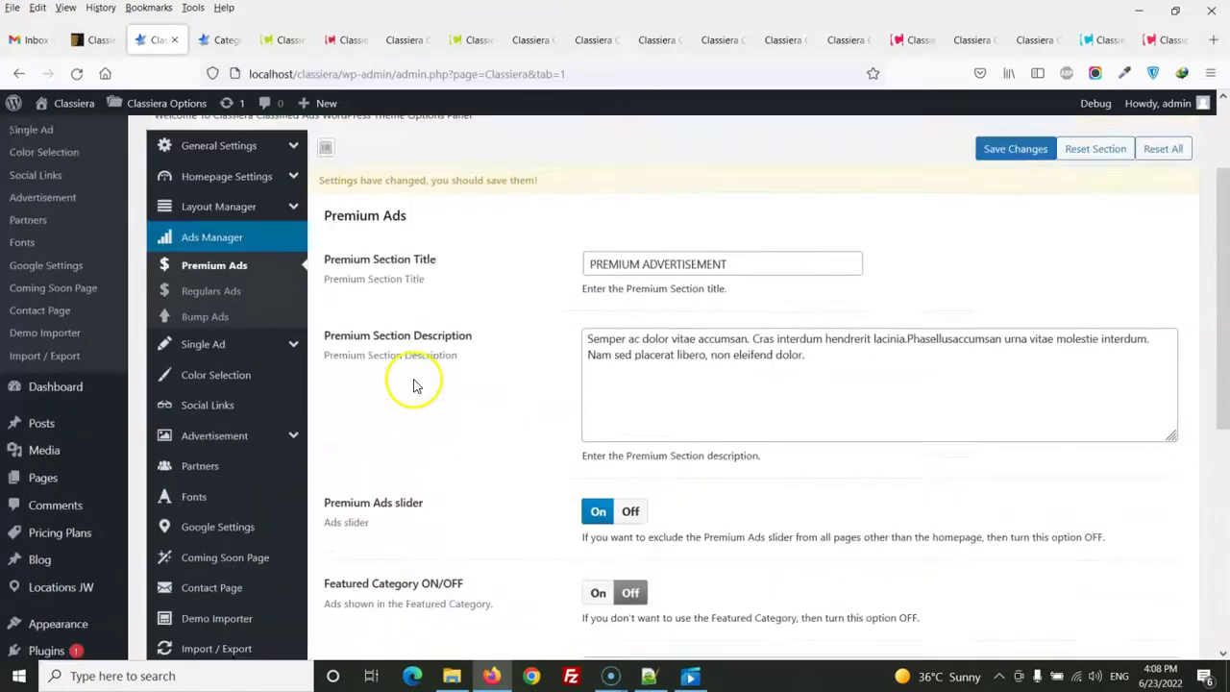
- Open Regular Ads, browse the expiry choices keeping Lifetime, then go to Bump Ads
{"action": "left_click", "coordinate": [213, 332]}
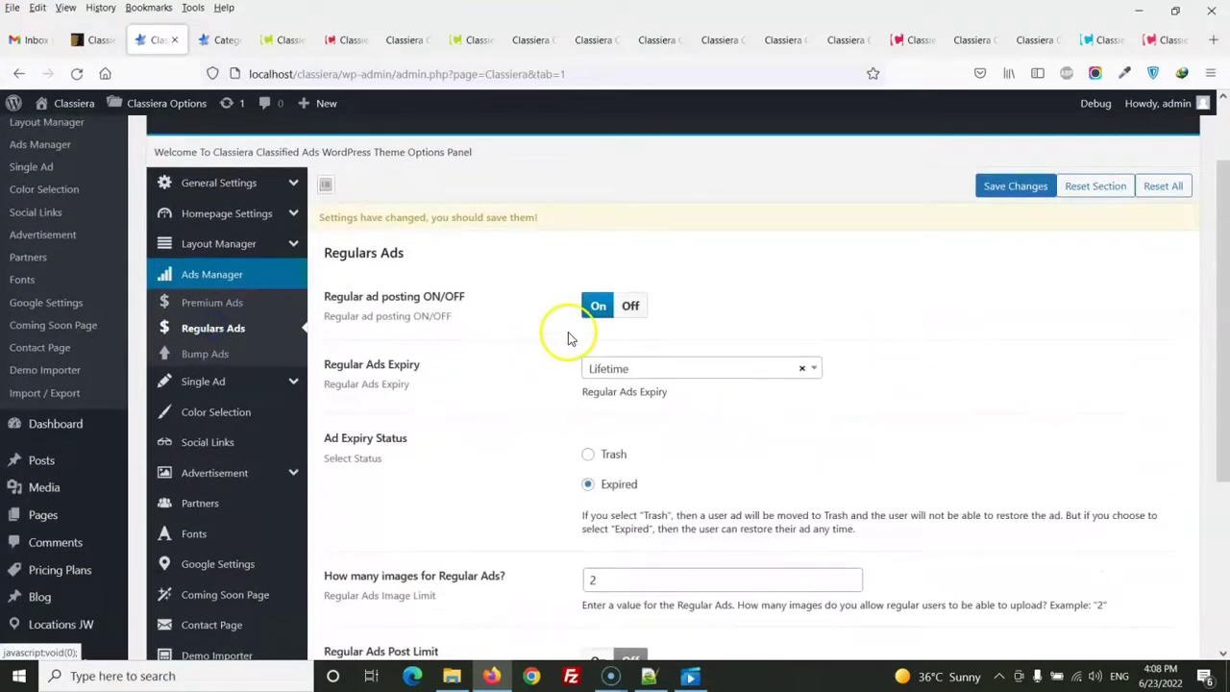
{"action": "scroll", "coordinate": [567, 335], "scroll_direction": "down", "scroll_amount": 3}
{"action": "scroll", "coordinate": [426, 276], "scroll_direction": "up", "scroll_amount": 2}
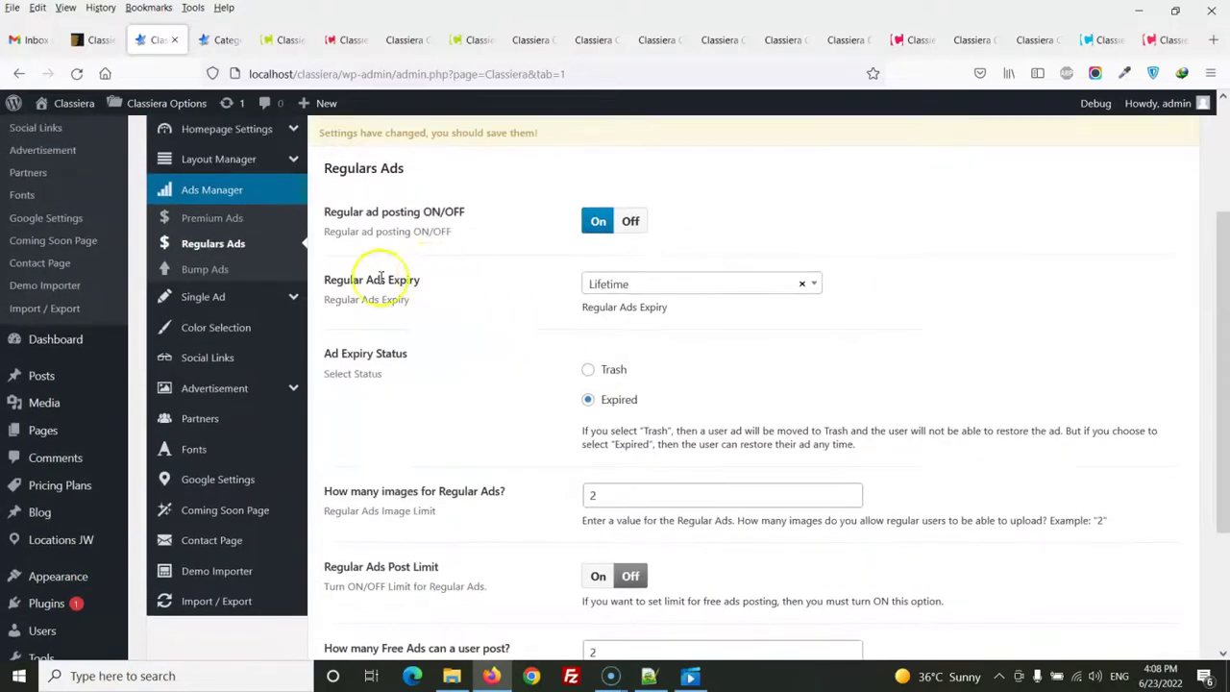
{"action": "left_click", "coordinate": [649, 286]}
{"action": "scroll", "coordinate": [649, 375], "scroll_direction": "up", "scroll_amount": 8}
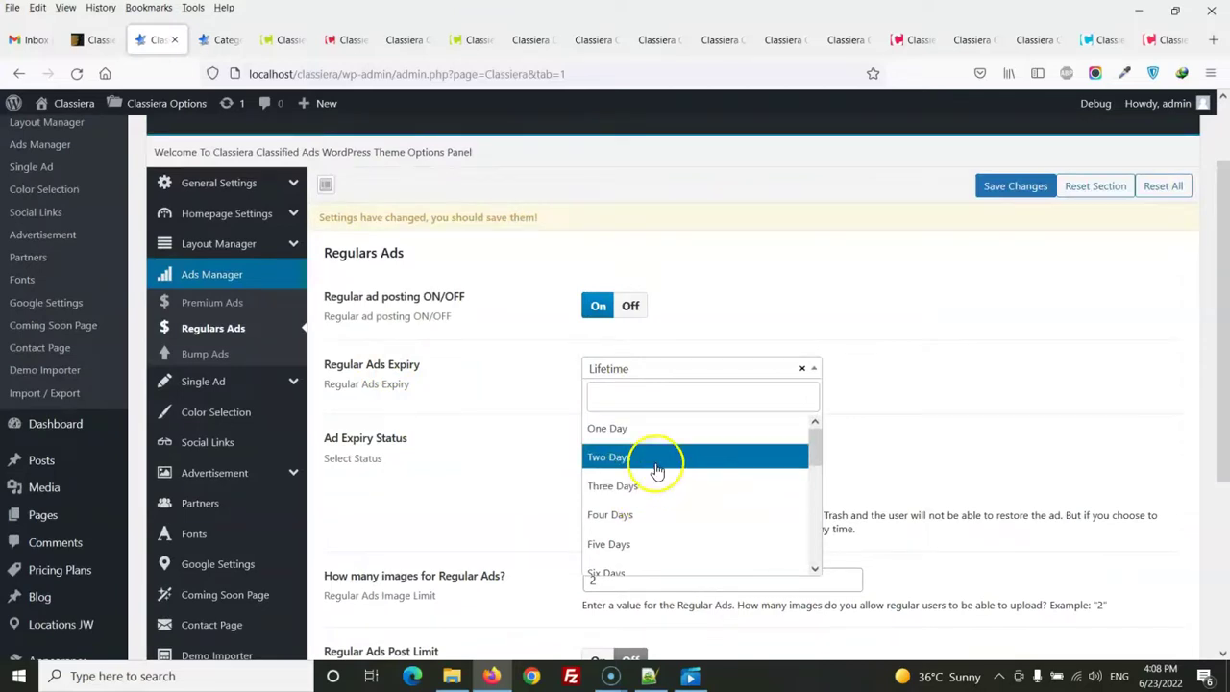
{"action": "scroll", "coordinate": [626, 546], "scroll_direction": "down", "scroll_amount": 2}
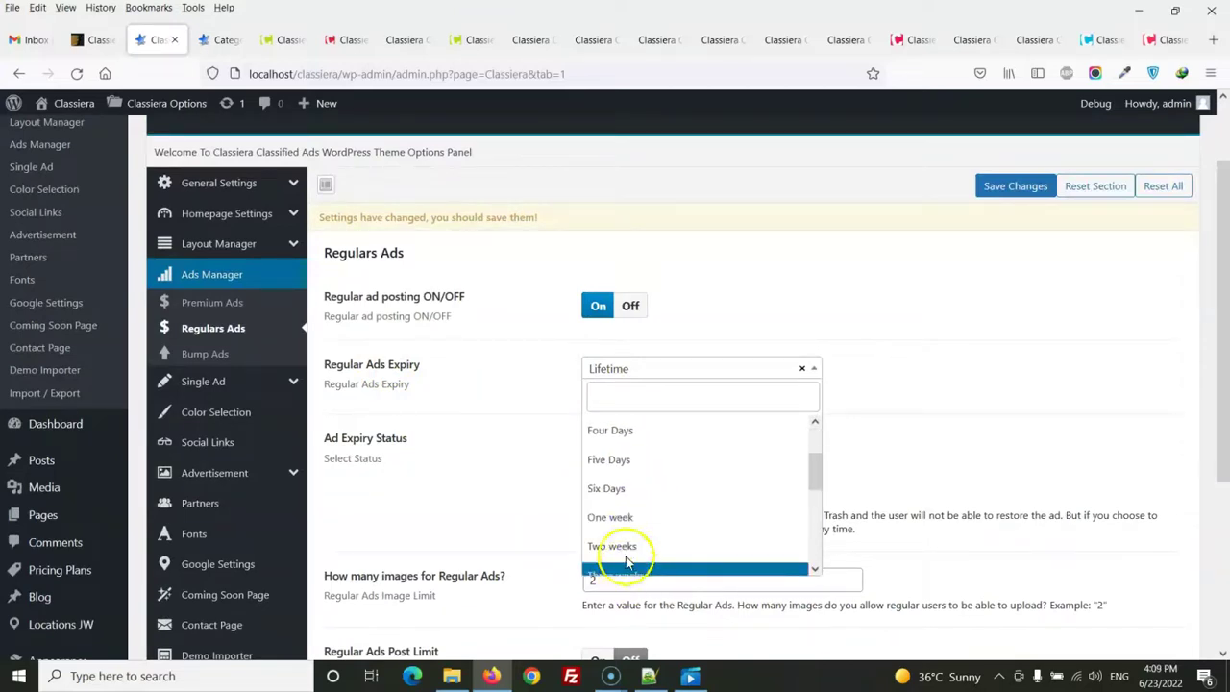
{"action": "scroll", "coordinate": [628, 519], "scroll_direction": "down", "scroll_amount": 5}
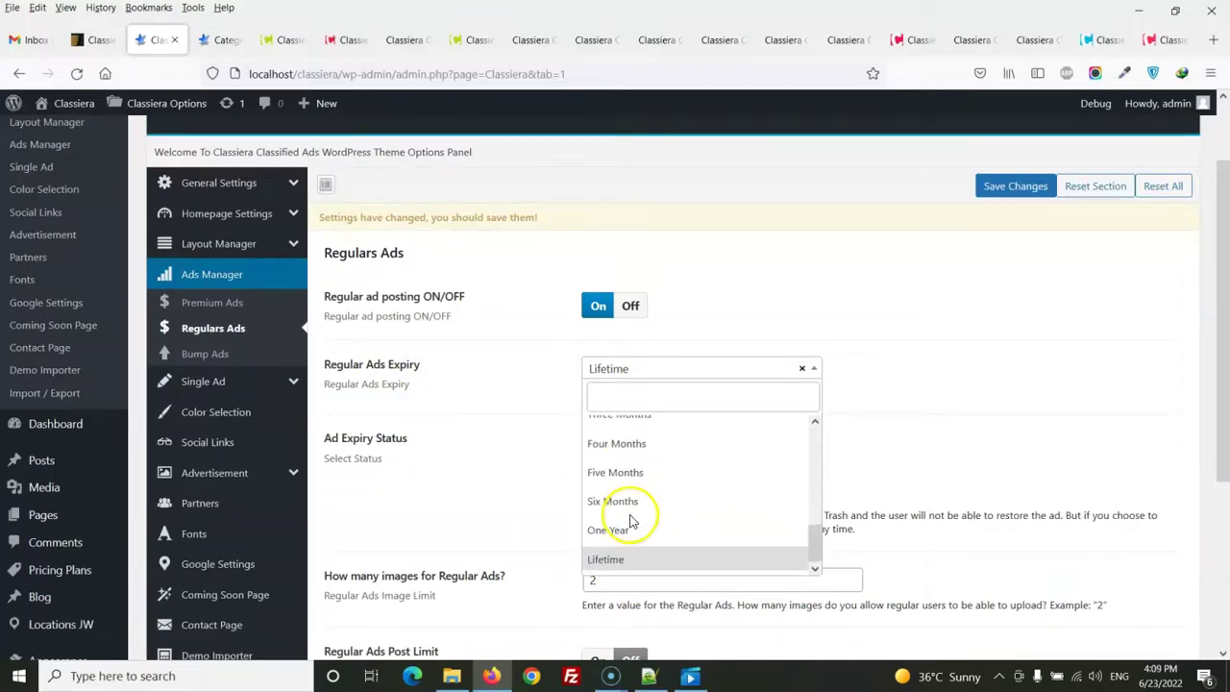
{"action": "left_click", "coordinate": [490, 498]}
{"action": "scroll", "coordinate": [491, 498], "scroll_direction": "down", "scroll_amount": 3}
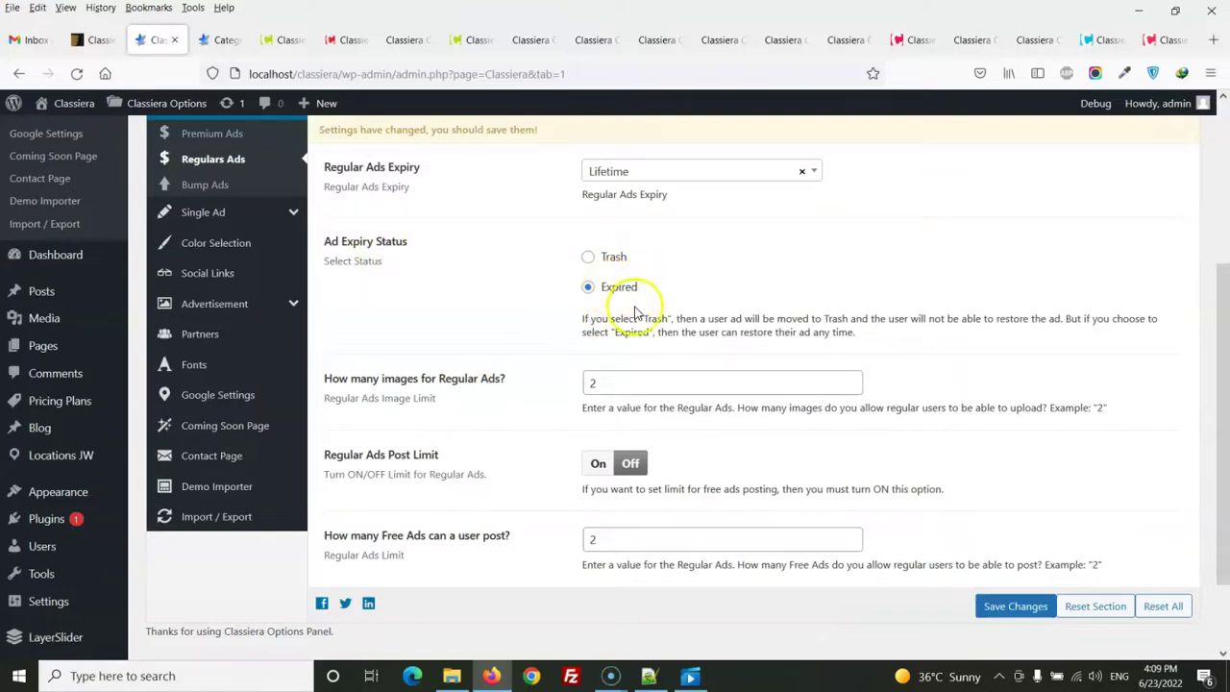
{"action": "left_click", "coordinate": [204, 184]}
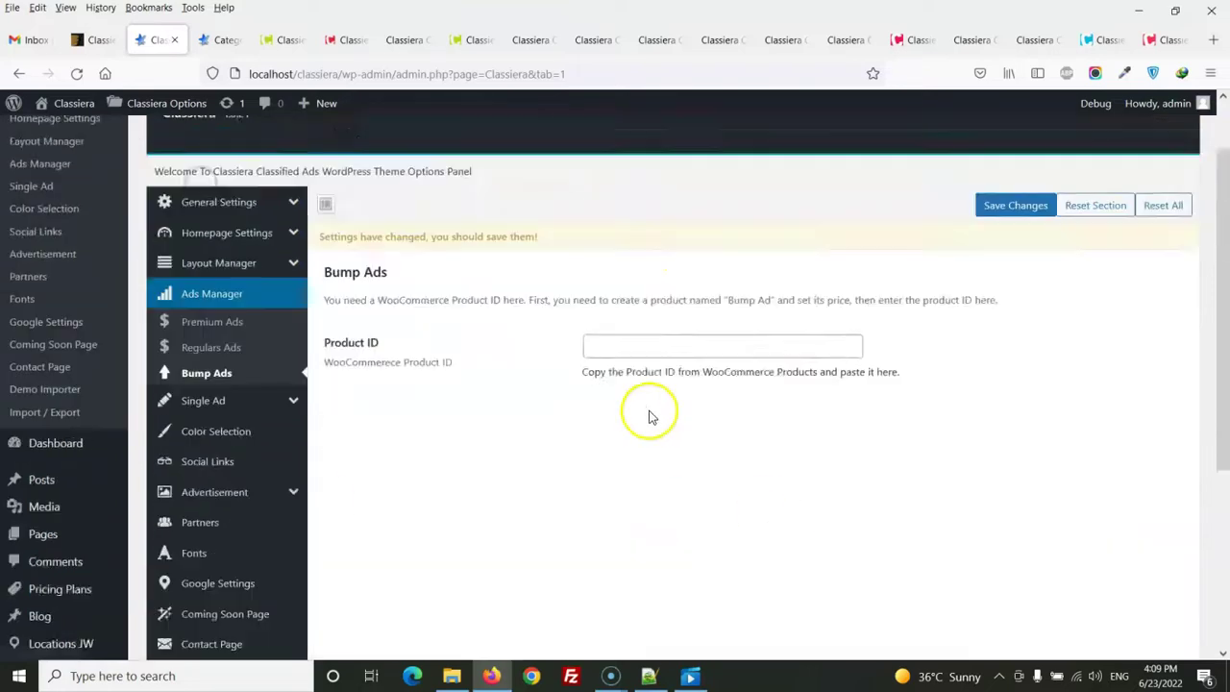
- Check the empty Bump Ads WooCommerce Product ID field, then move to the Single Ad panel
{"action": "left_click", "coordinate": [625, 412]}
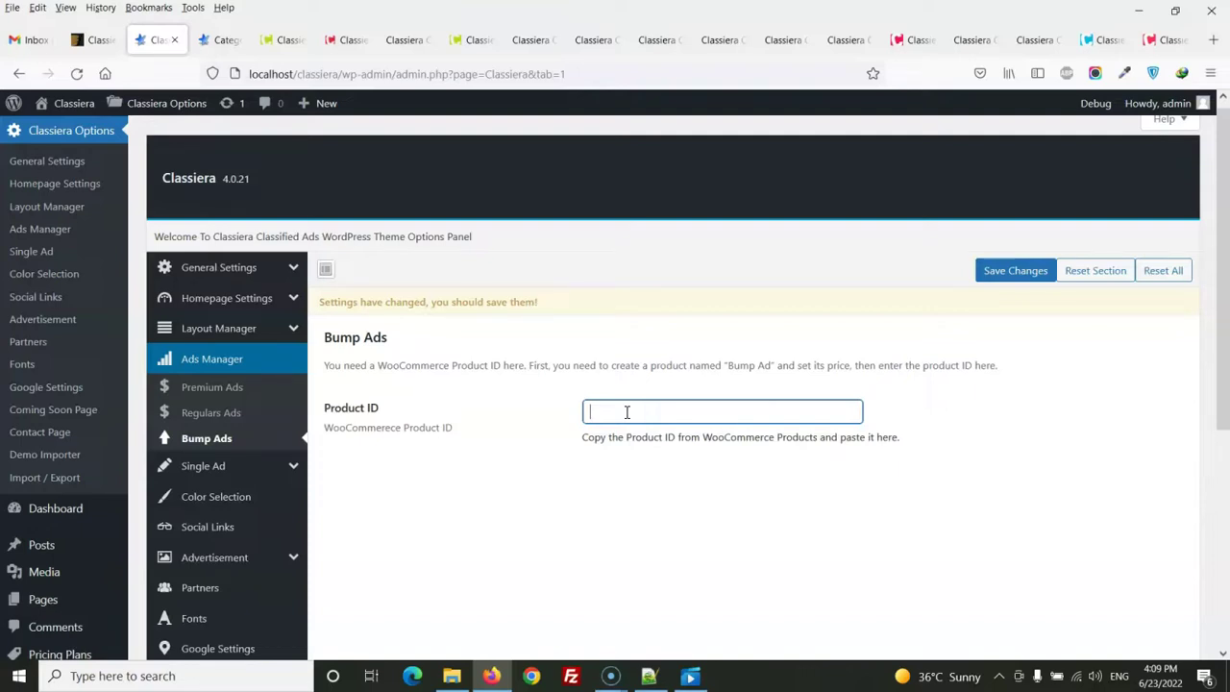
{"action": "scroll", "coordinate": [538, 385], "scroll_direction": "down", "scroll_amount": 2}
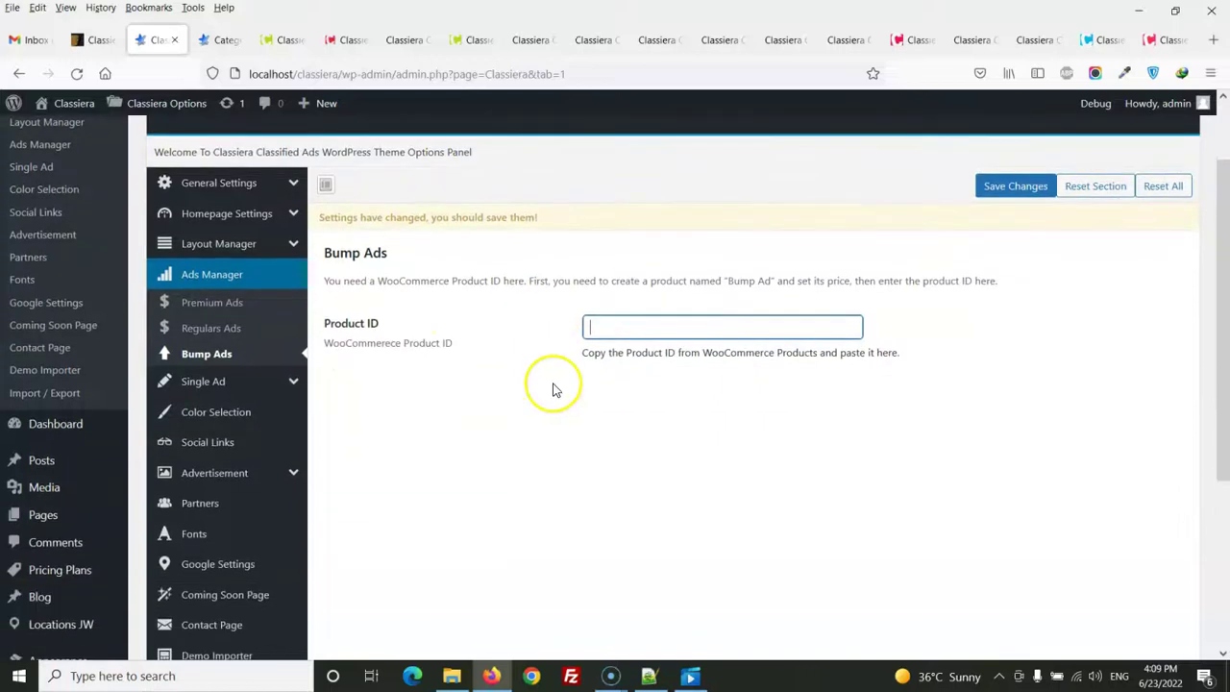
{"action": "left_click", "coordinate": [204, 381]}
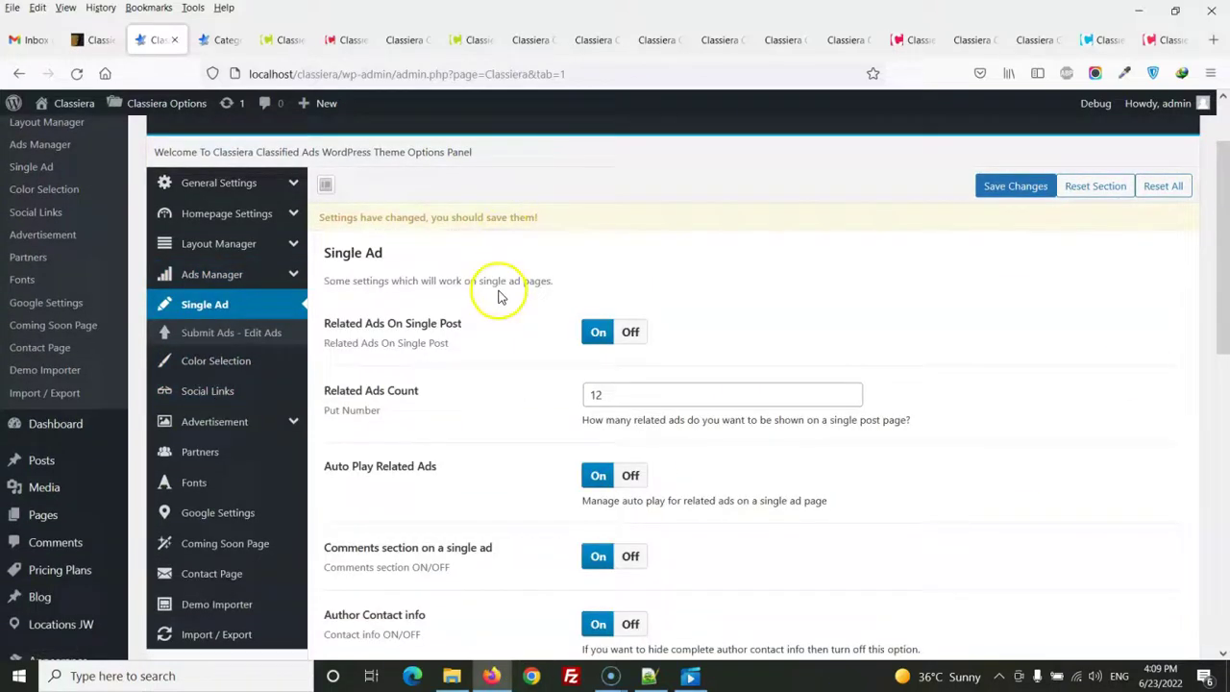
- Compare demo-site prices and choose the Custom Format (1K, 1M) currency display for Single Ad
{"action": "scroll", "coordinate": [494, 294], "scroll_direction": "down", "scroll_amount": 2}
{"action": "scroll", "coordinate": [490, 308], "scroll_direction": "down", "scroll_amount": 12}
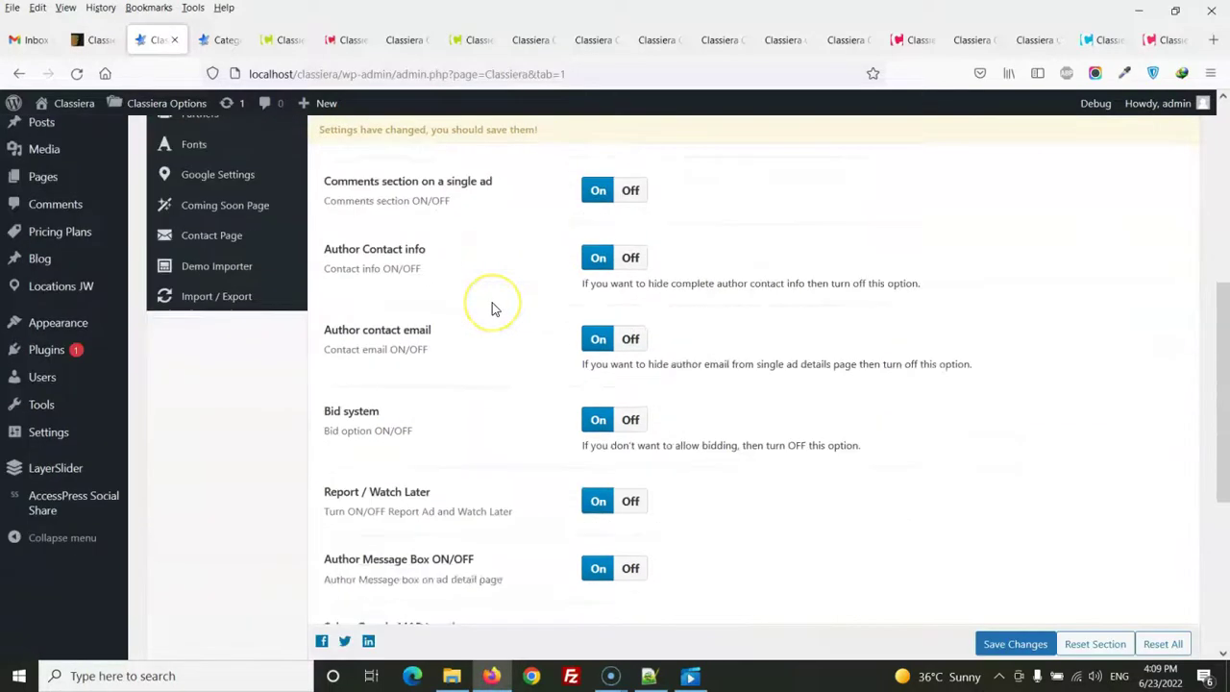
{"action": "scroll", "coordinate": [494, 307], "scroll_direction": "up", "scroll_amount": 8}
{"action": "scroll", "coordinate": [494, 308], "scroll_direction": "down", "scroll_amount": 8}
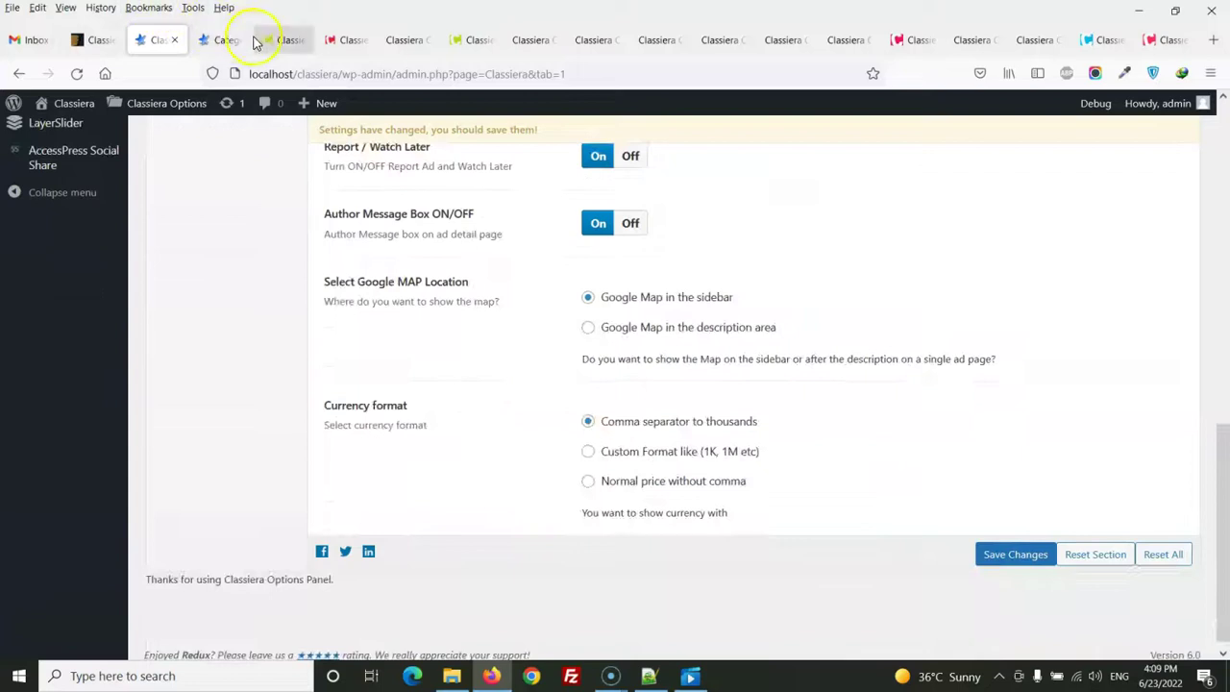
{"action": "left_click", "coordinate": [339, 40]}
{"action": "scroll", "coordinate": [794, 393], "scroll_direction": "down", "scroll_amount": 3}
{"action": "scroll", "coordinate": [794, 393], "scroll_direction": "down", "scroll_amount": 3}
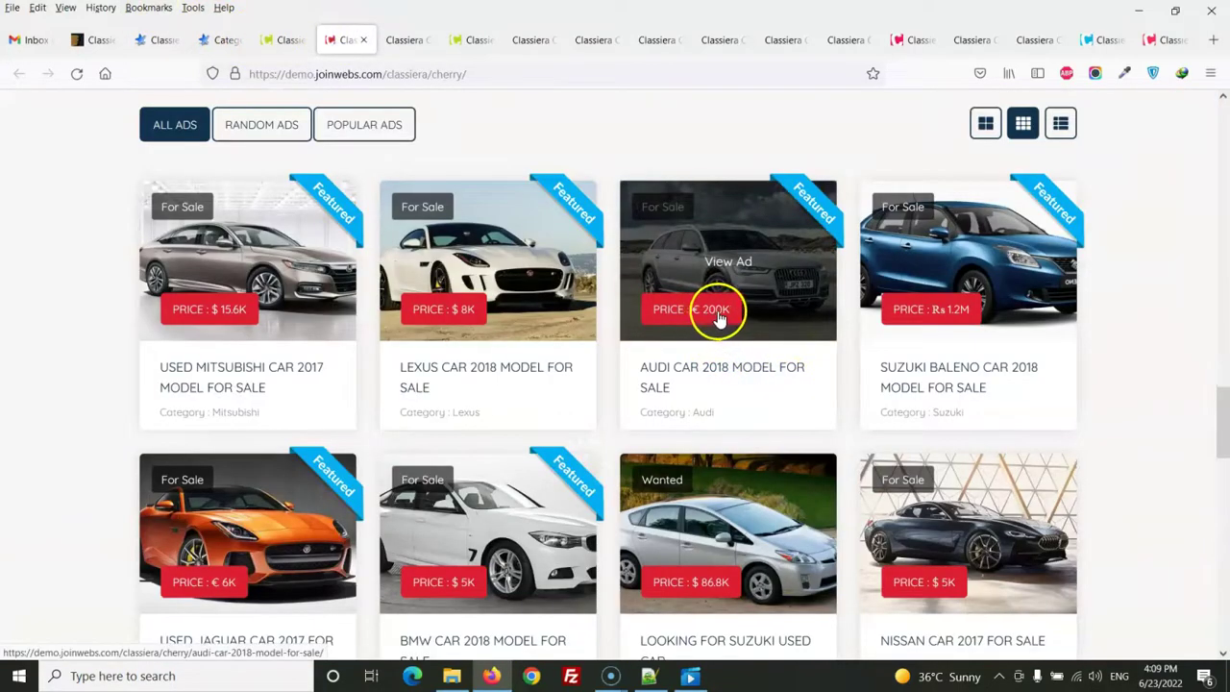
{"action": "left_click", "coordinate": [156, 39]}
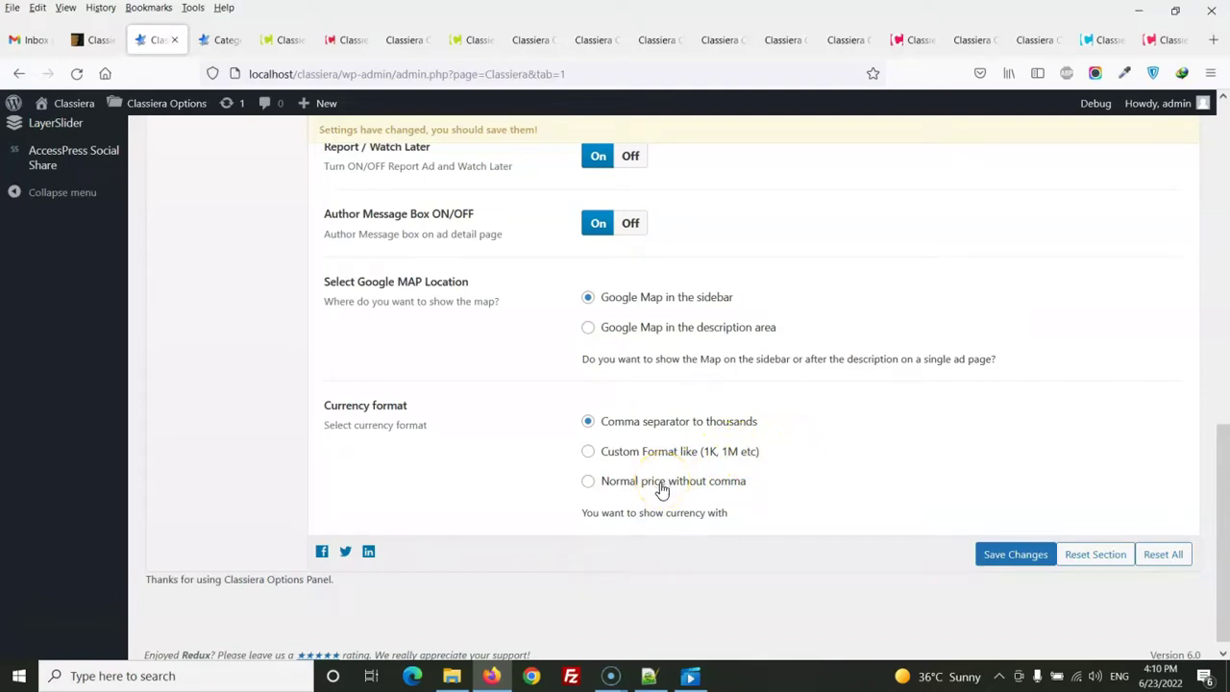
{"action": "left_click", "coordinate": [346, 40]}
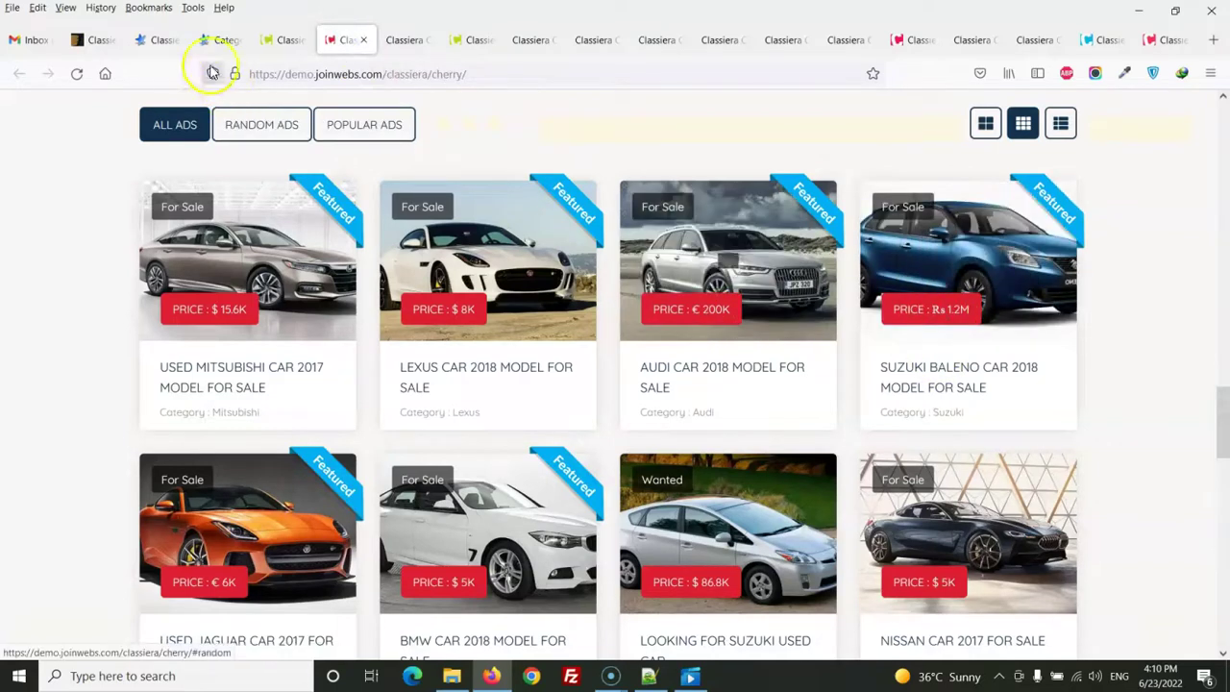
{"action": "left_click", "coordinate": [154, 39]}
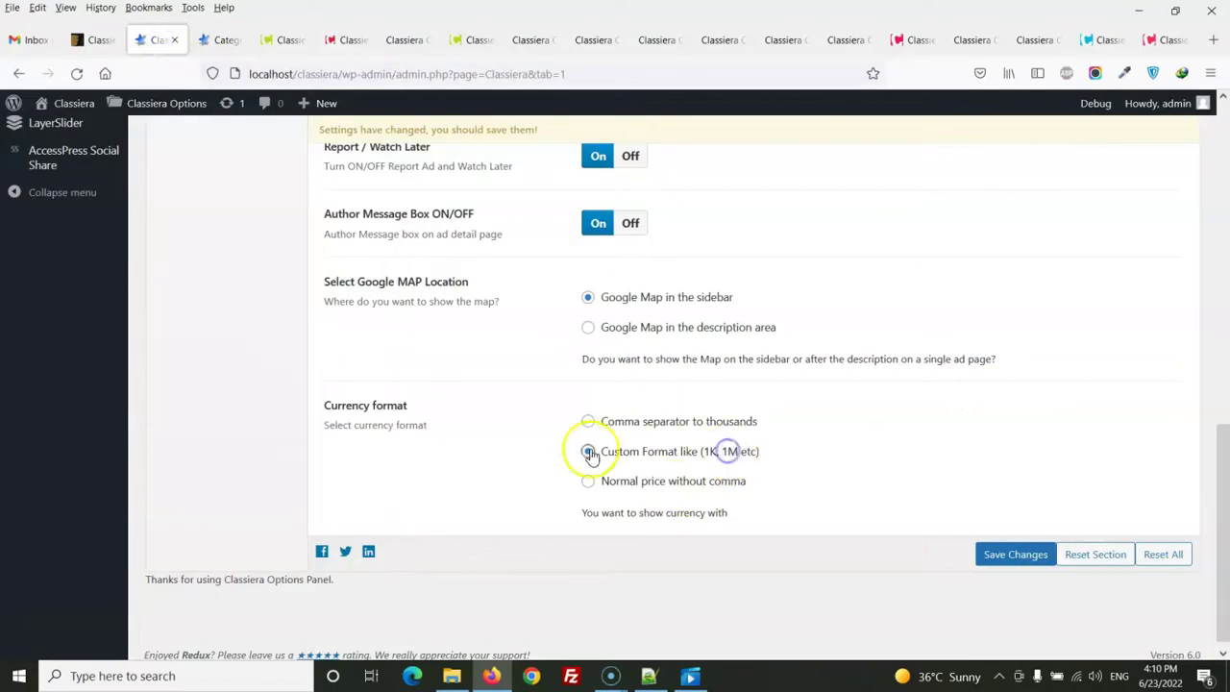
{"action": "scroll", "coordinate": [625, 332], "scroll_direction": "up", "scroll_amount": 10}
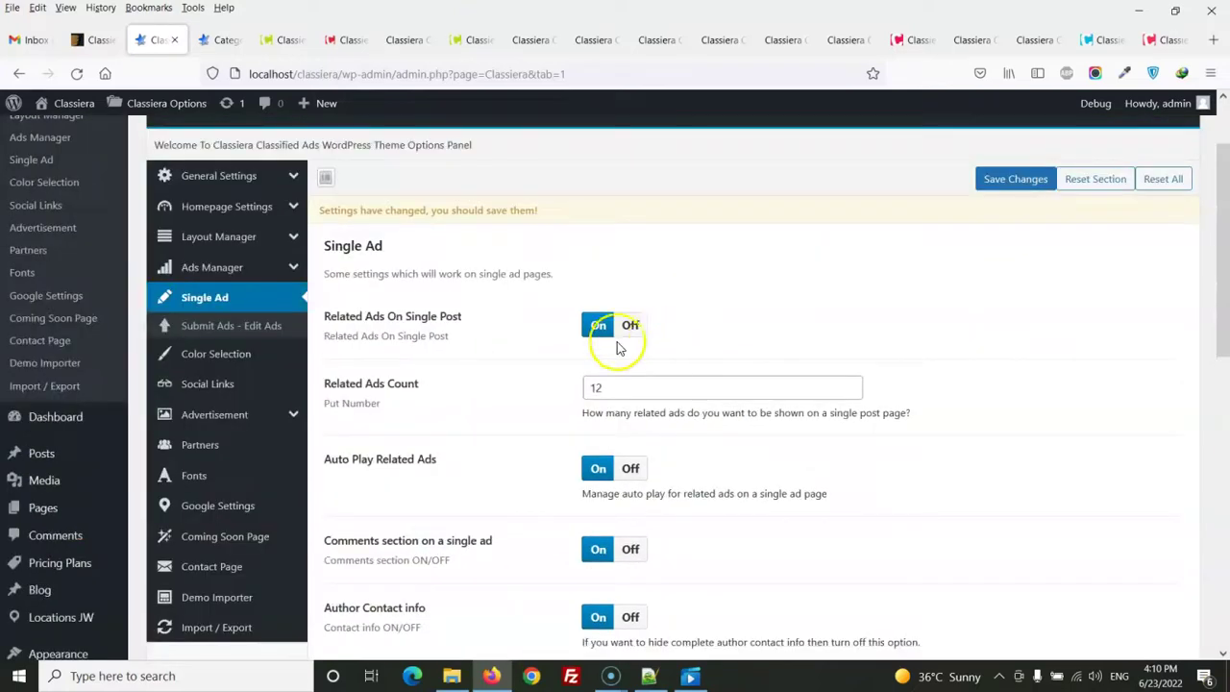
- Open Submit Ads - Edit Ads and review its Dropdown category and Font Awesome icon options
{"action": "left_click", "coordinate": [245, 326]}
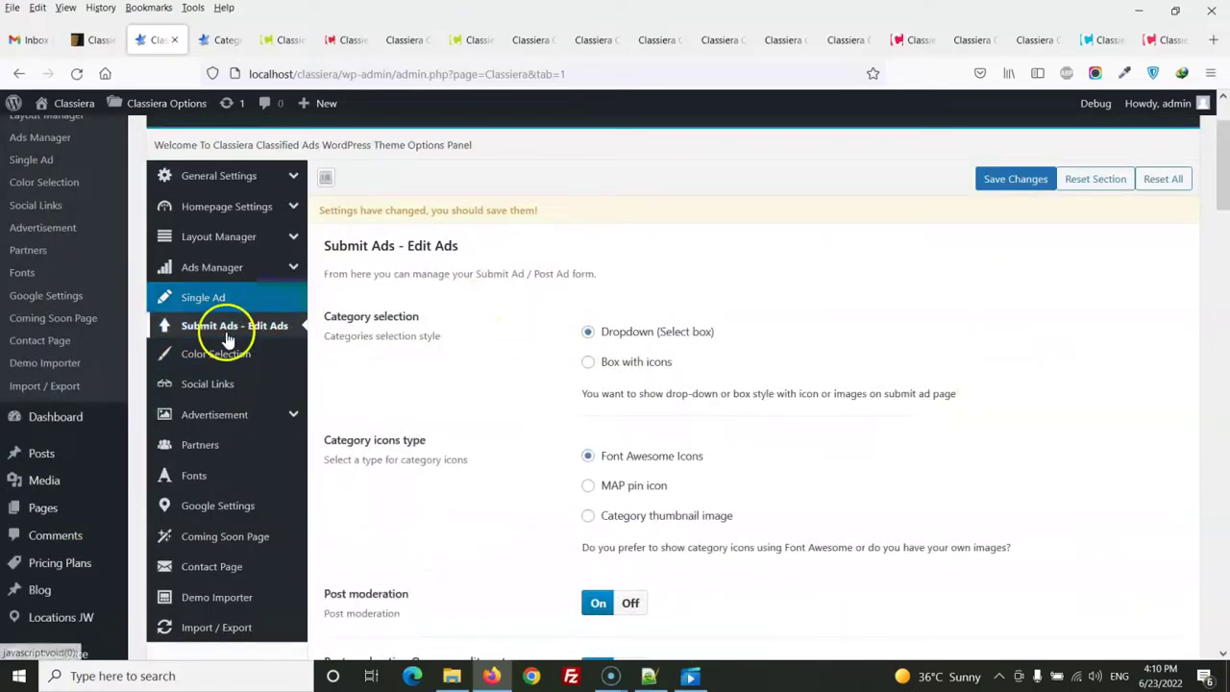
{"action": "scroll", "coordinate": [577, 329], "scroll_direction": "down", "scroll_amount": 1}
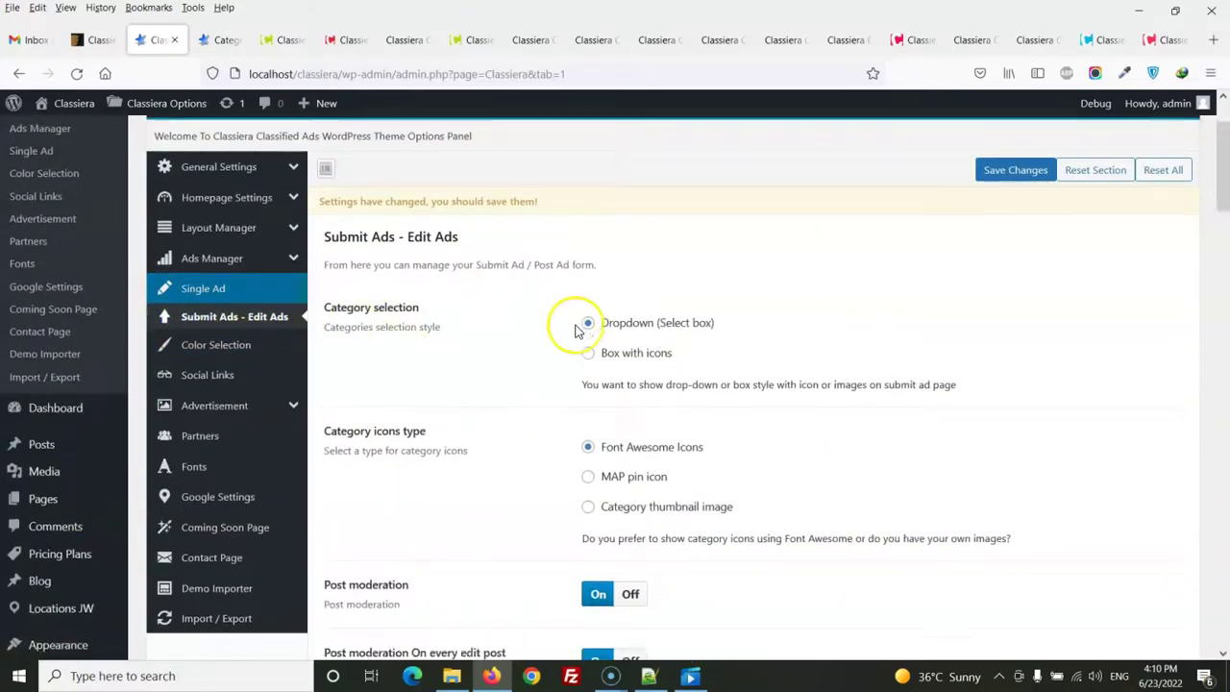
{"action": "scroll", "coordinate": [577, 331], "scroll_direction": "down", "scroll_amount": 15}
{"action": "scroll", "coordinate": [574, 332], "scroll_direction": "down", "scroll_amount": 15}
{"action": "scroll", "coordinate": [572, 337], "scroll_direction": "up", "scroll_amount": 8}
{"action": "scroll", "coordinate": [575, 332], "scroll_direction": "up", "scroll_amount": 20}
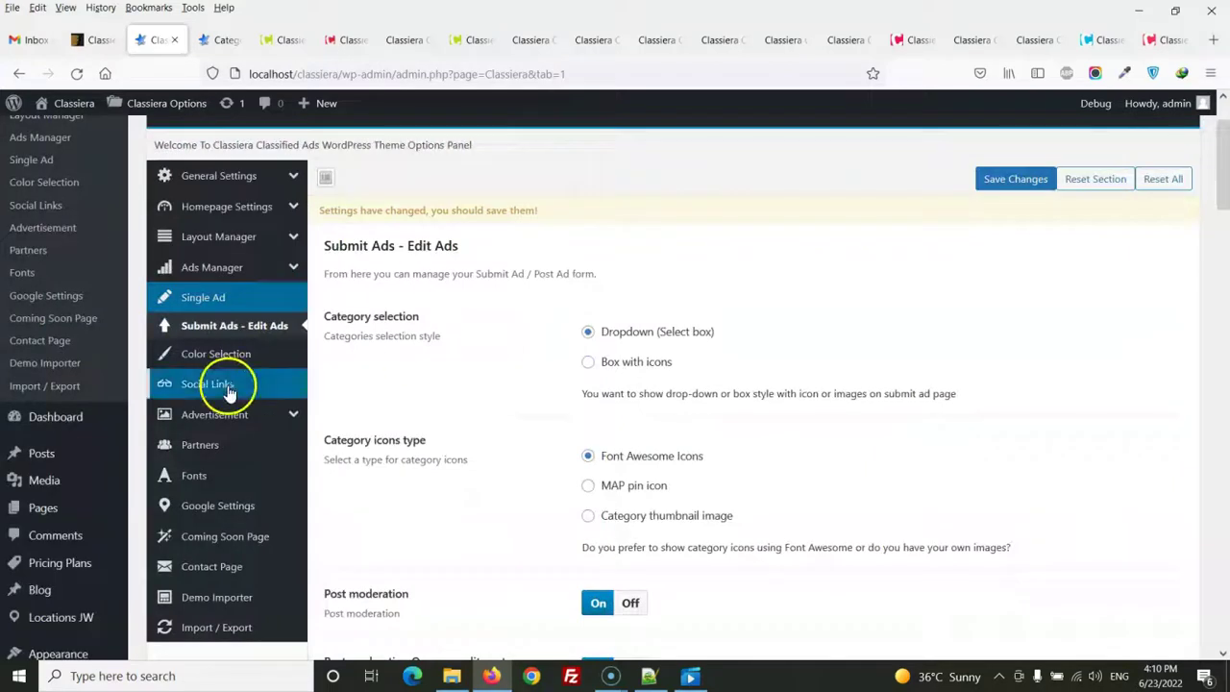
- Open Color Selection, open and dismiss the Primary Color picker, and review the footer colours
{"action": "left_click", "coordinate": [235, 354]}
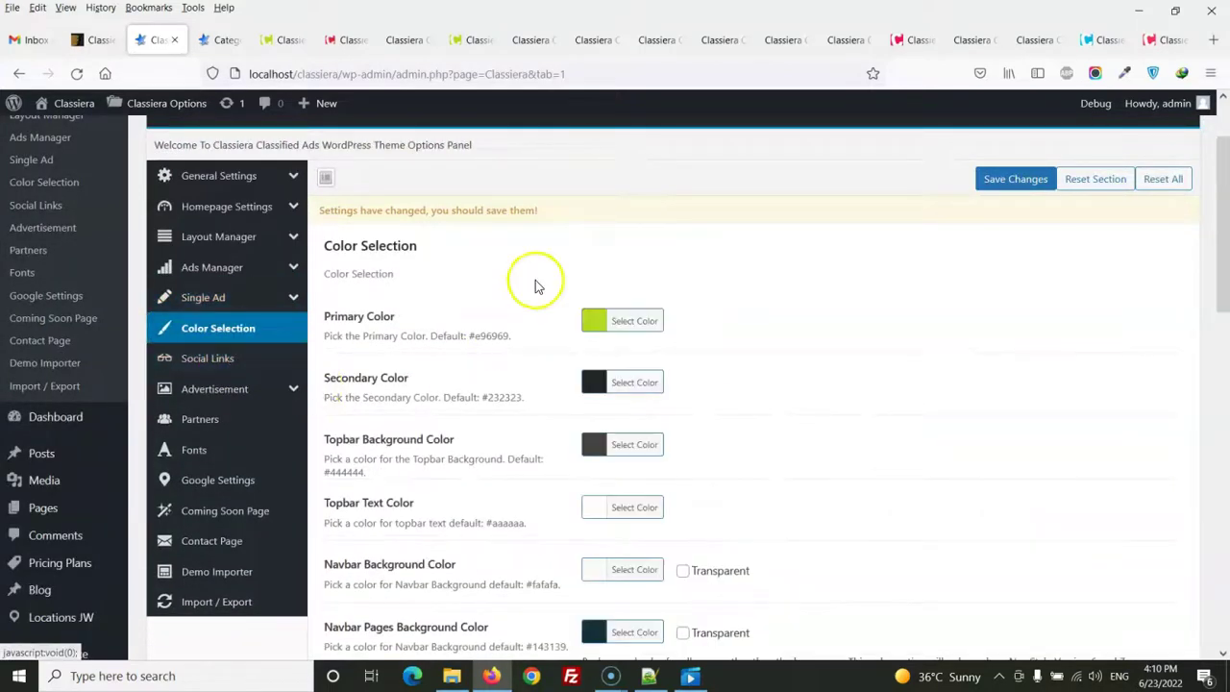
{"action": "left_click", "coordinate": [646, 321]}
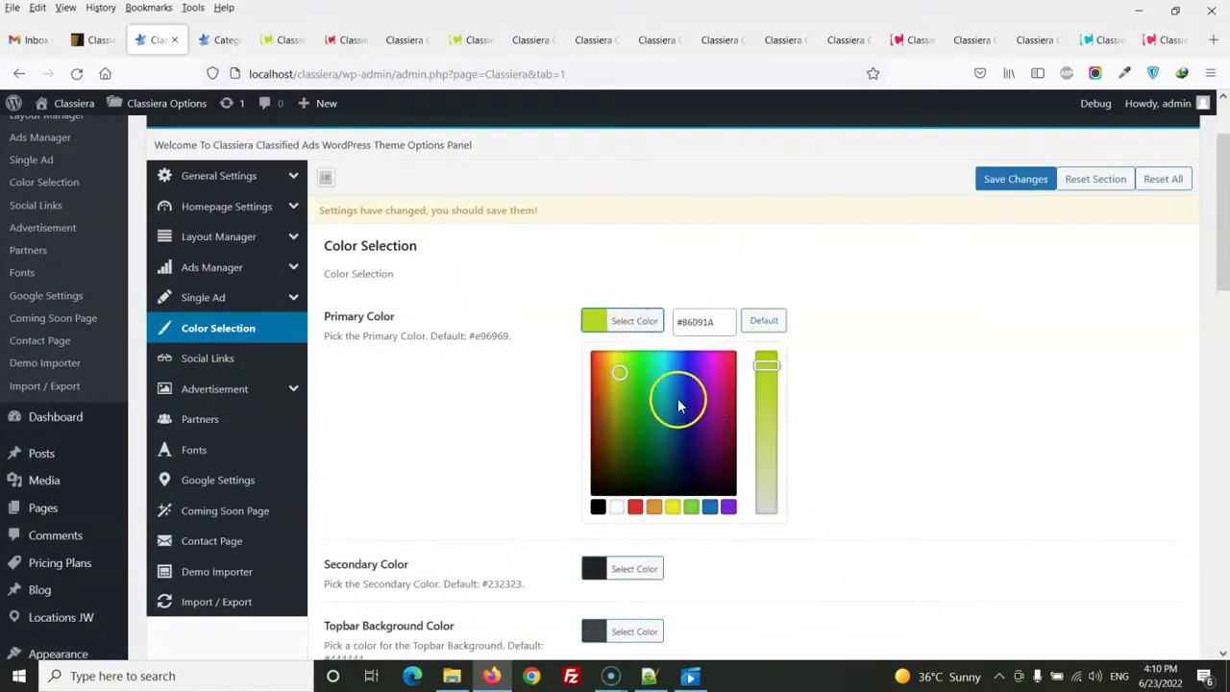
{"action": "left_click", "coordinate": [503, 294]}
{"action": "scroll", "coordinate": [467, 343], "scroll_direction": "down", "scroll_amount": 15}
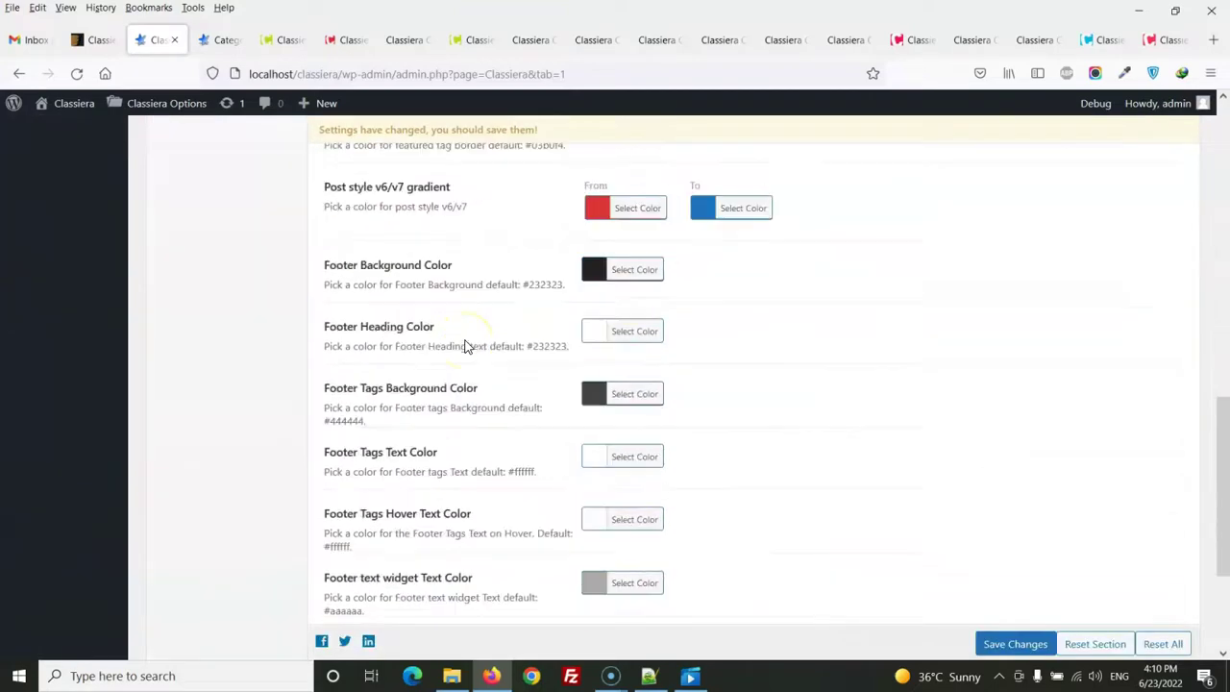
{"action": "scroll", "coordinate": [466, 346], "scroll_direction": "down", "scroll_amount": 3}
{"action": "scroll", "coordinate": [465, 346], "scroll_direction": "up", "scroll_amount": 18}
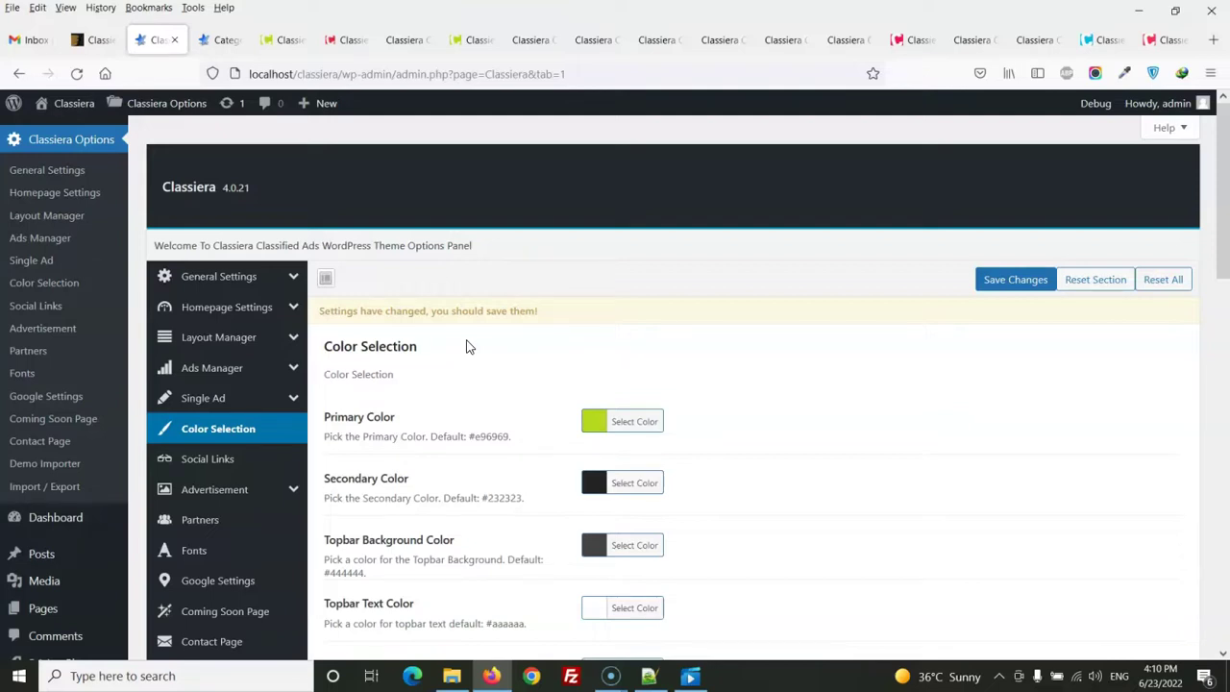
{"action": "scroll", "coordinate": [440, 324], "scroll_direction": "down", "scroll_amount": 2}
- Open Social Links and scroll through its empty Facebook, Twitter and other URL fields
{"action": "left_click", "coordinate": [219, 371]}
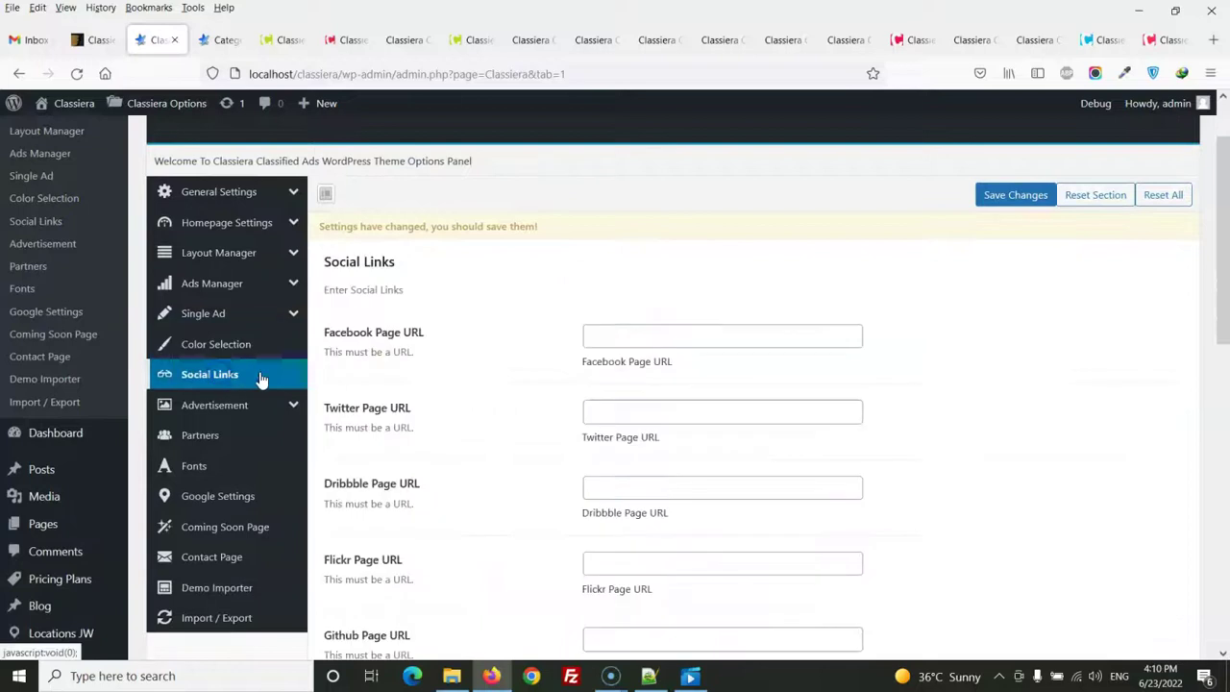
{"action": "scroll", "coordinate": [593, 322], "scroll_direction": "down", "scroll_amount": 2}
{"action": "scroll", "coordinate": [592, 322], "scroll_direction": "down", "scroll_amount": 5}
{"action": "scroll", "coordinate": [591, 321], "scroll_direction": "up", "scroll_amount": 5}
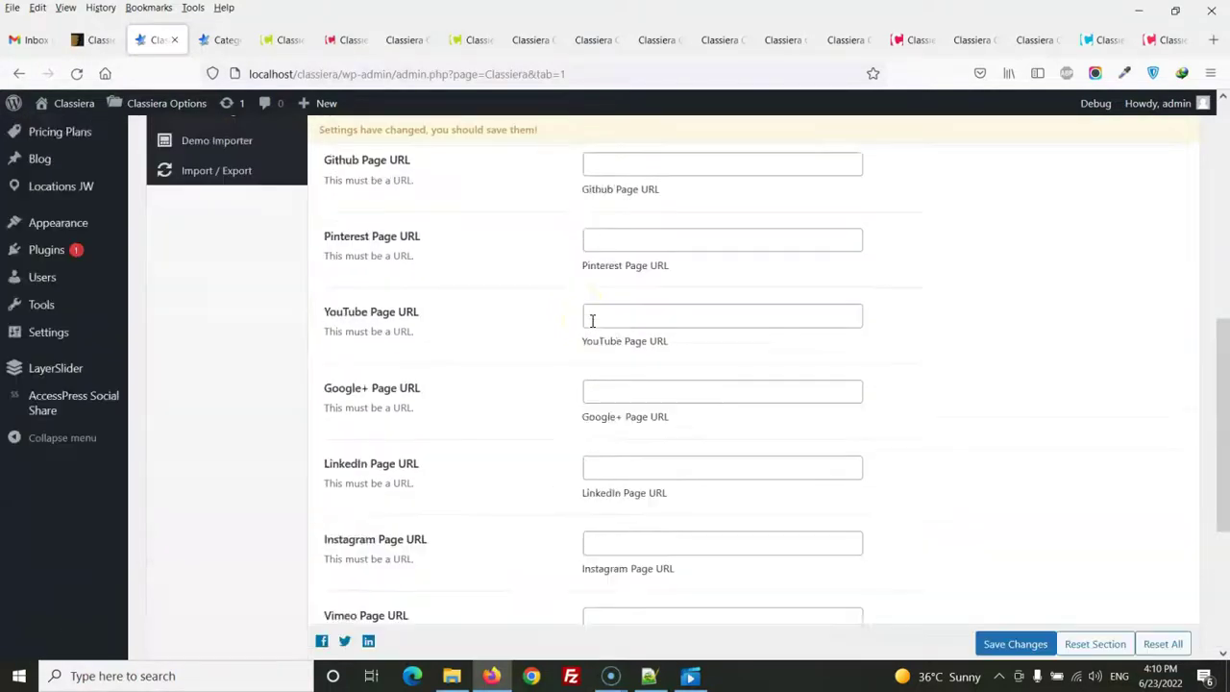
{"action": "scroll", "coordinate": [591, 321], "scroll_direction": "up", "scroll_amount": 3}
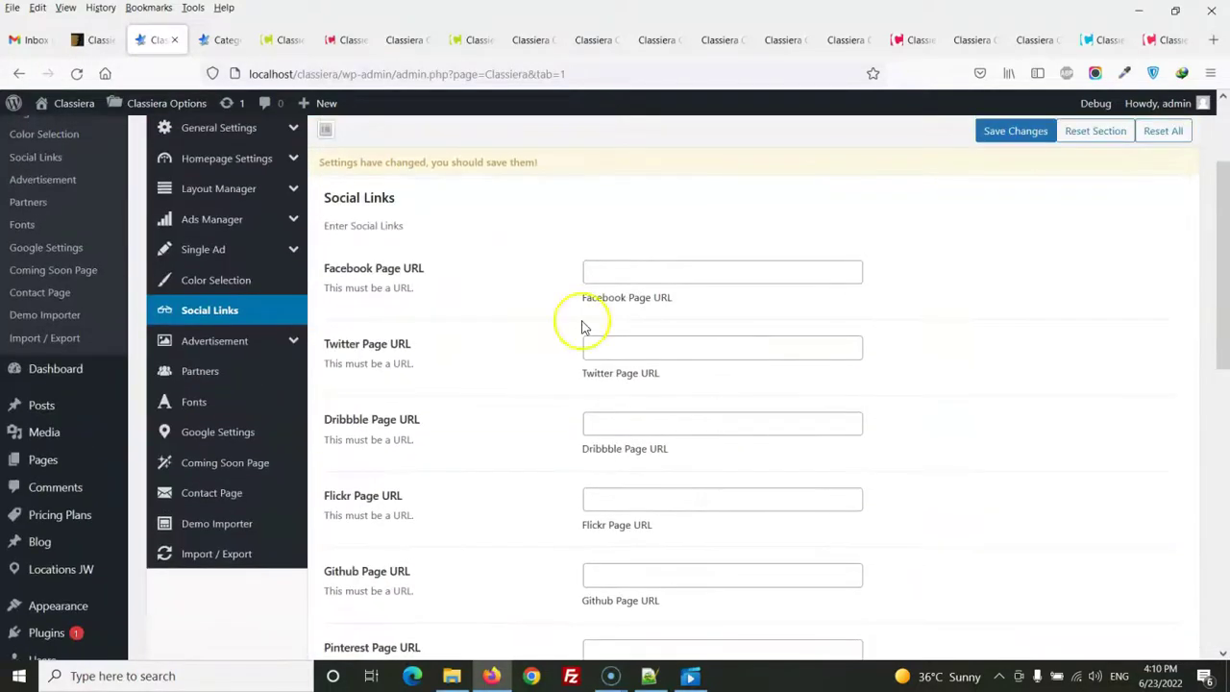
- View the header social icons on the Classiera Cherry demo, then return to Social Links
{"action": "left_click", "coordinate": [282, 39]}
{"action": "scroll", "coordinate": [798, 260], "scroll_direction": "up", "scroll_amount": 5}
{"action": "left_click", "coordinate": [354, 40]}
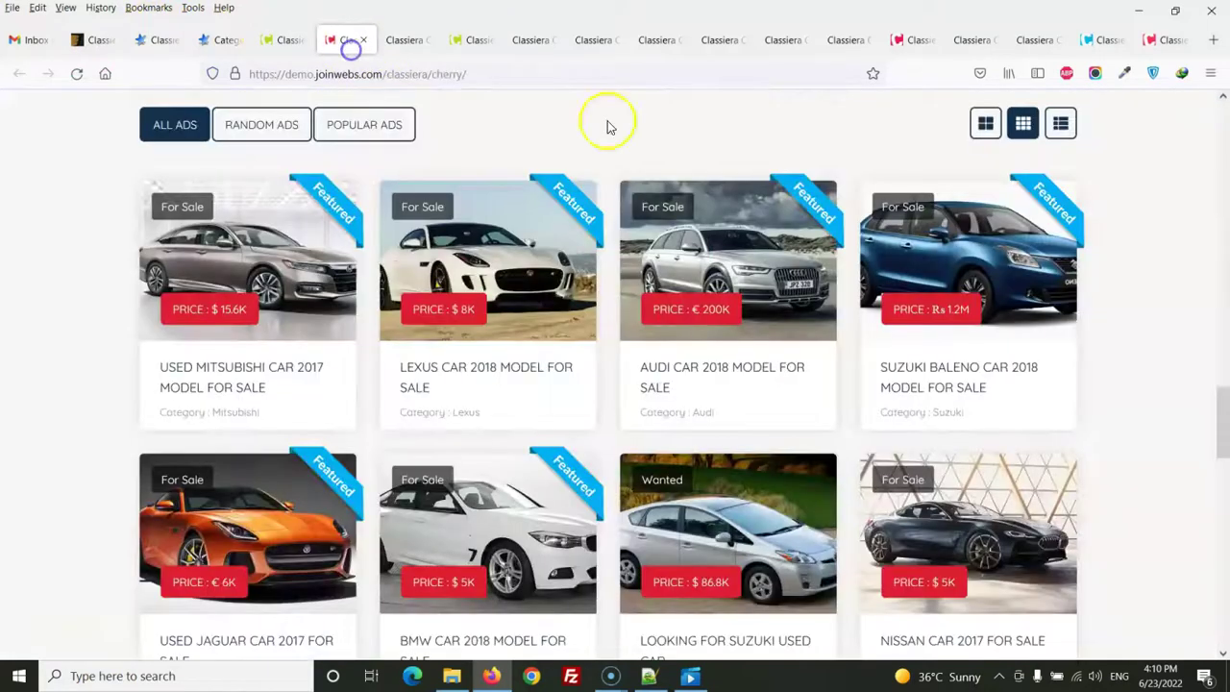
{"action": "left_click_drag", "start_coordinate": [1225, 433], "coordinate": [1224, 108]}
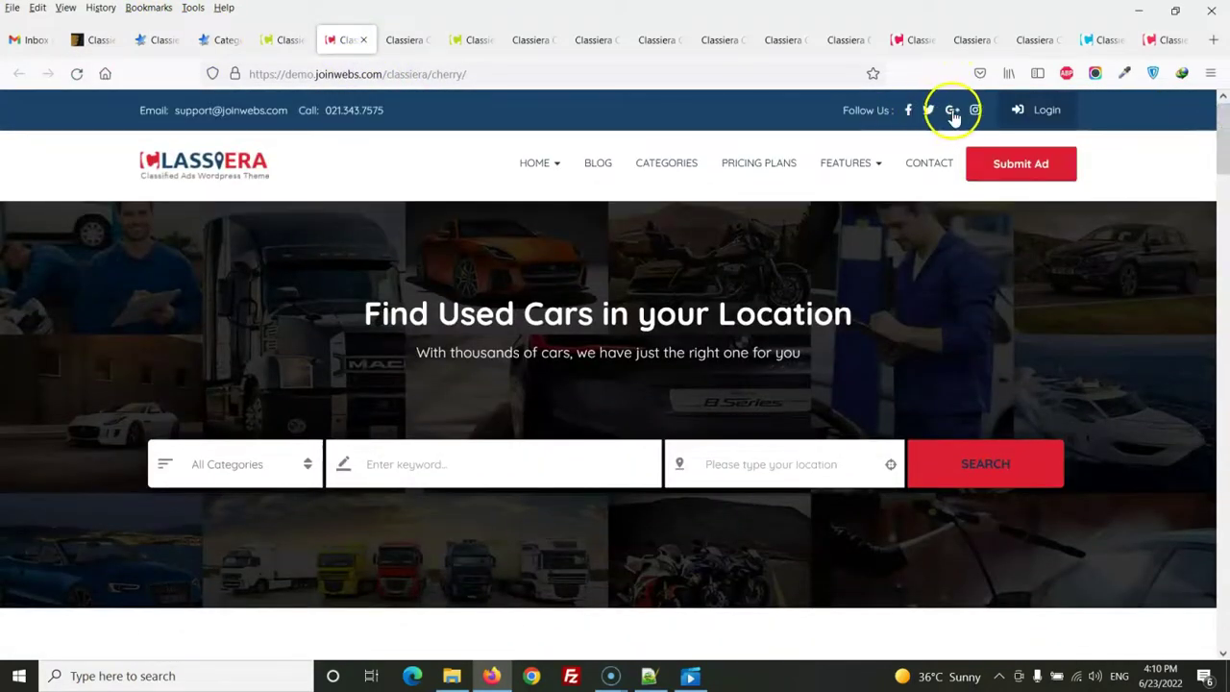
{"action": "left_click", "coordinate": [152, 40]}
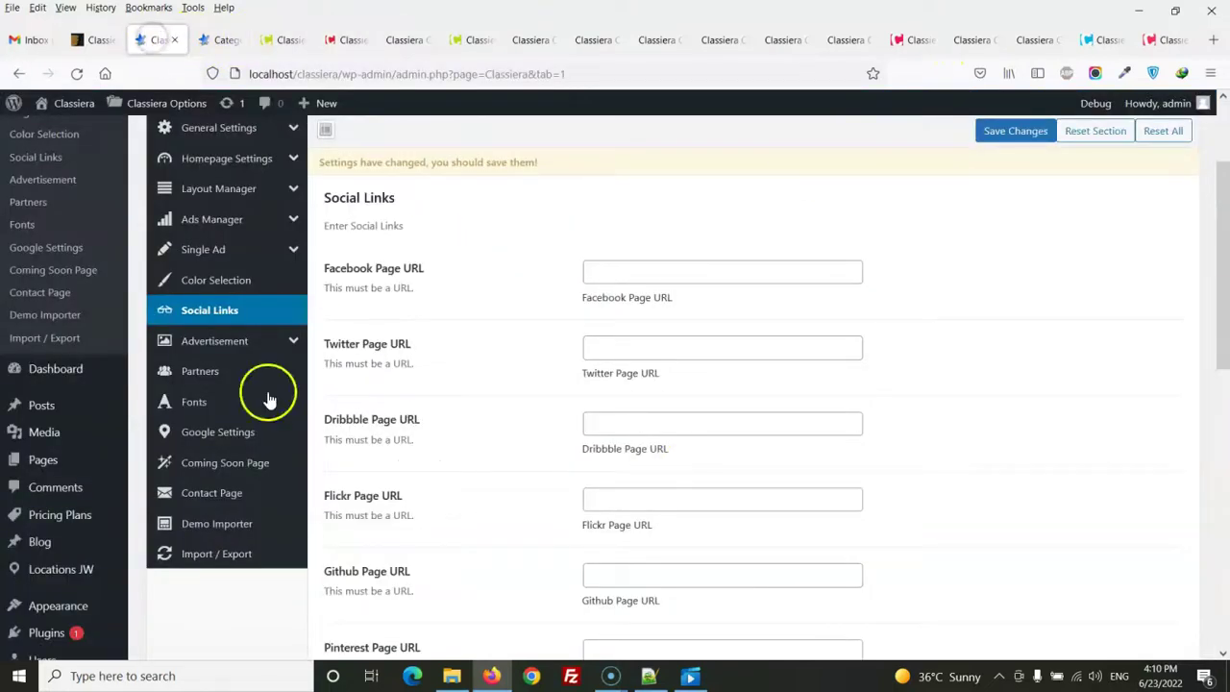
- Look over the Homepage sponsored ads banner link and HTML Ads fields, then open Partners
{"action": "left_click", "coordinate": [242, 342]}
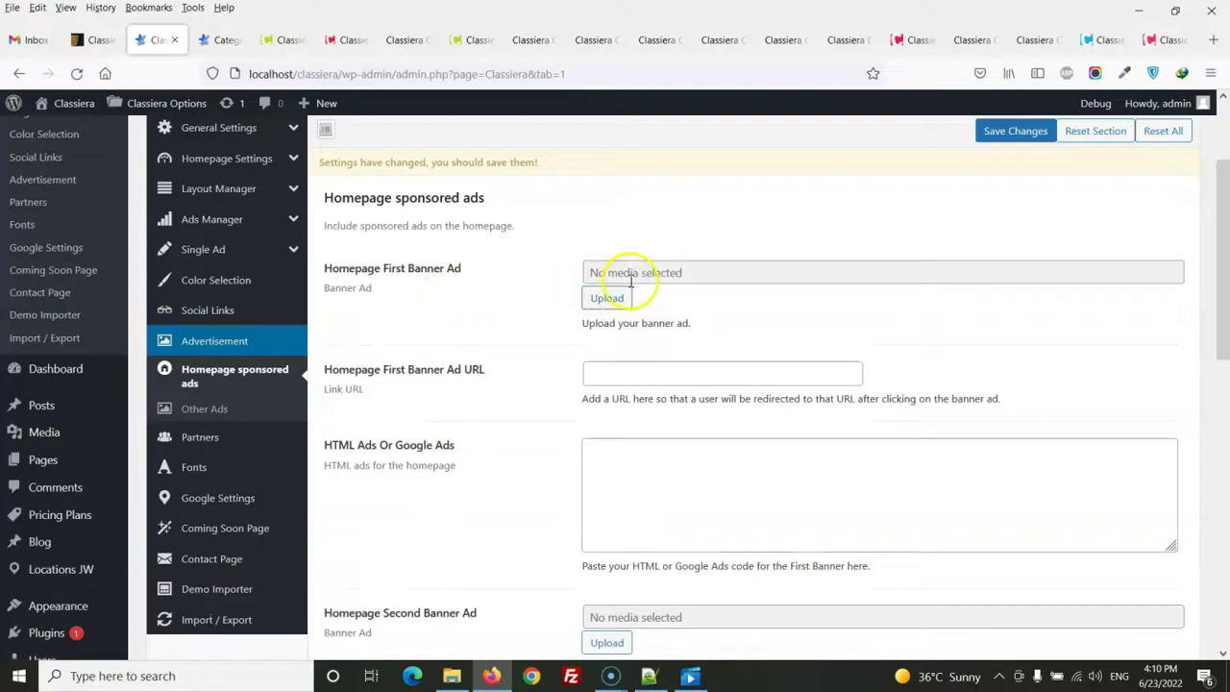
{"action": "left_click", "coordinate": [616, 375]}
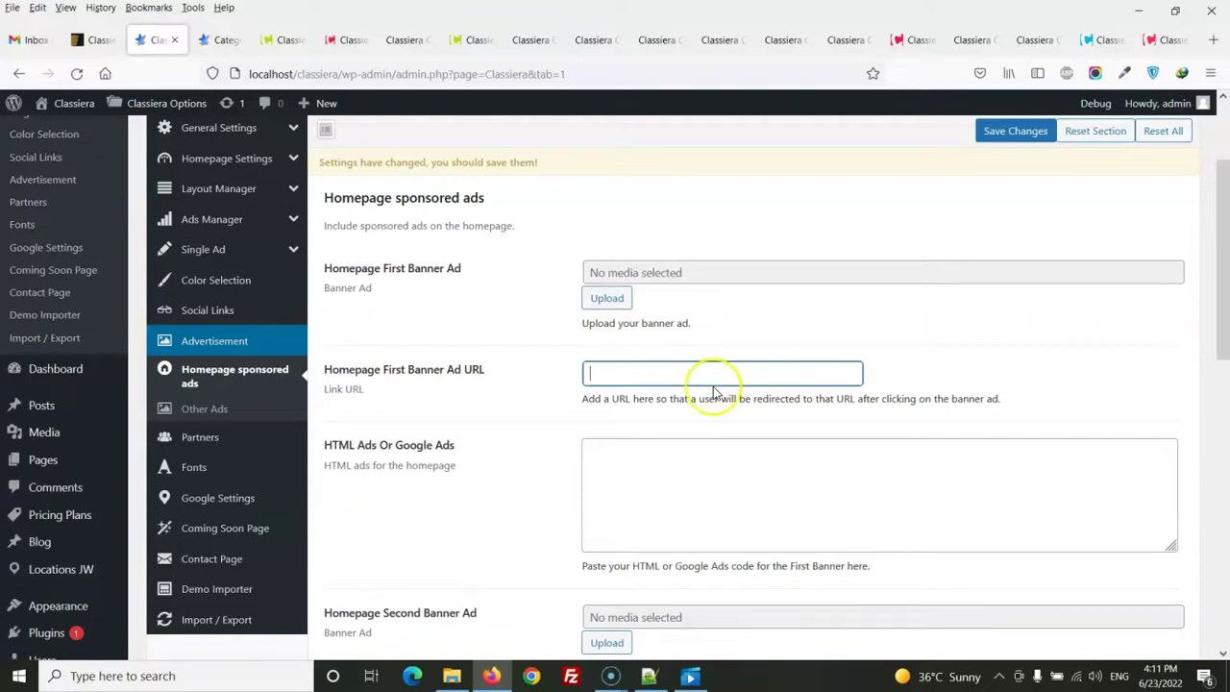
{"action": "scroll", "coordinate": [692, 384], "scroll_direction": "down", "scroll_amount": 3}
{"action": "left_click", "coordinate": [665, 270]}
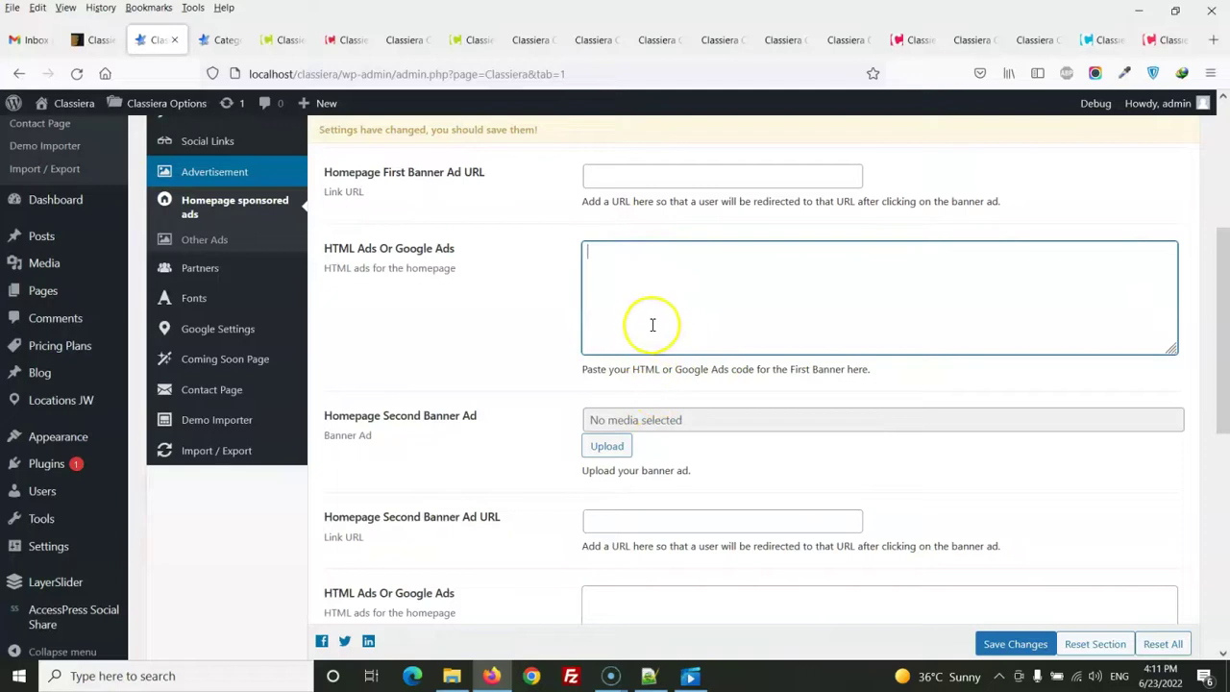
{"action": "scroll", "coordinate": [385, 289], "scroll_direction": "up", "scroll_amount": 2}
{"action": "left_click", "coordinate": [204, 279]}
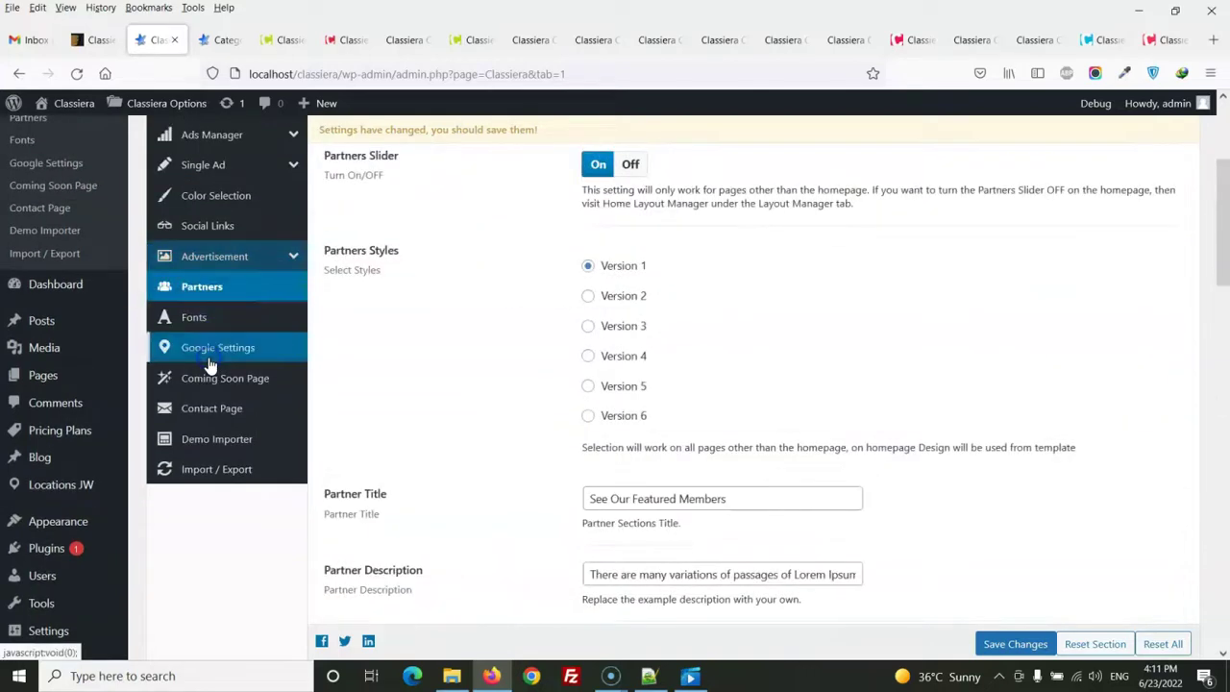
- Open Fonts and browse the H1 Font Family list, closing it without changing the font
{"action": "scroll", "coordinate": [568, 359], "scroll_direction": "down", "scroll_amount": 6}
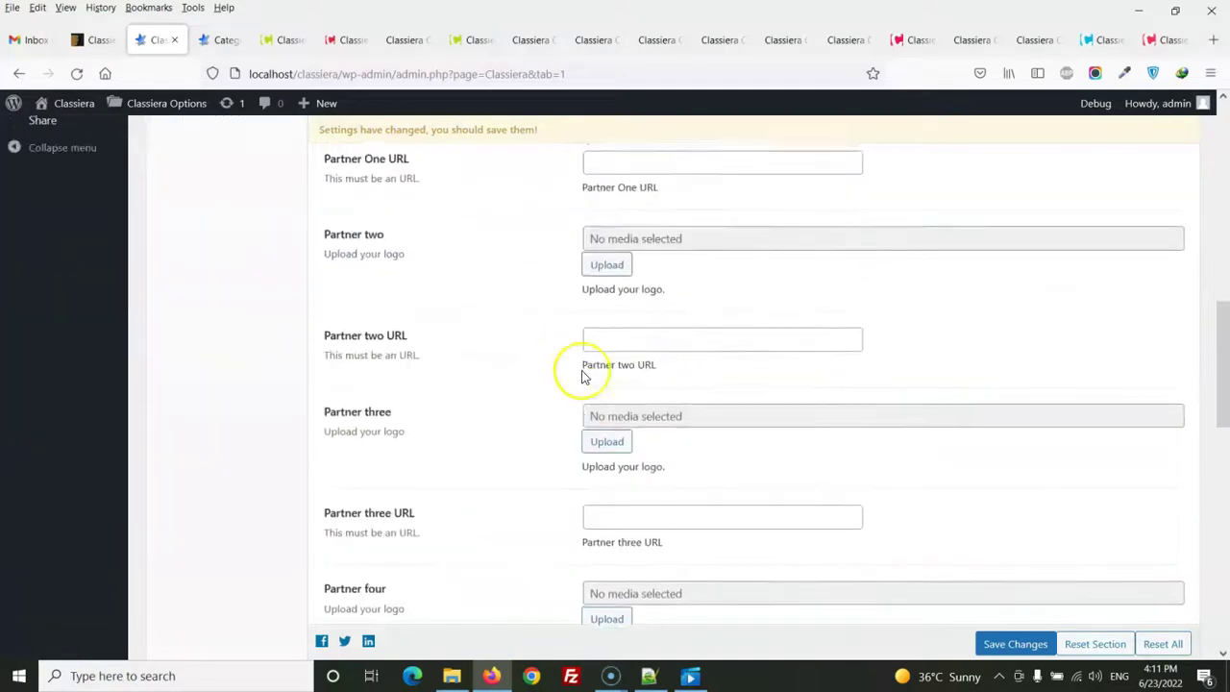
{"action": "scroll", "coordinate": [663, 461], "scroll_direction": "up", "scroll_amount": 7}
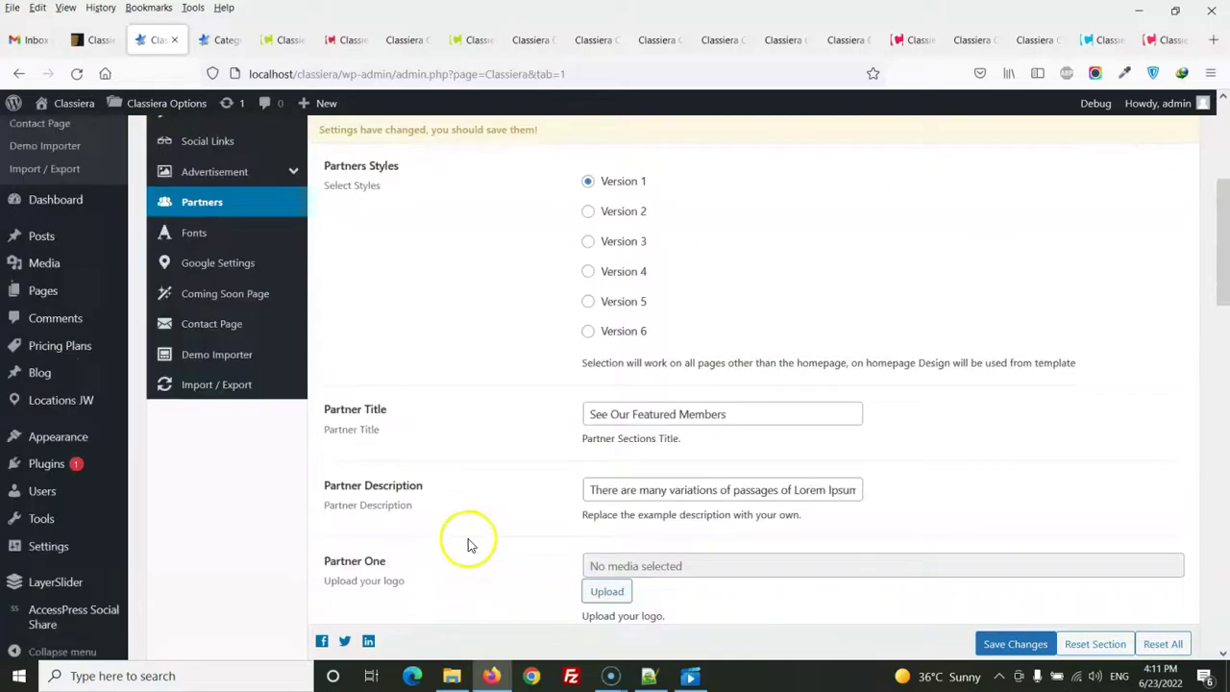
{"action": "left_click", "coordinate": [171, 317]}
{"action": "scroll", "coordinate": [317, 548], "scroll_direction": "up", "scroll_amount": 3}
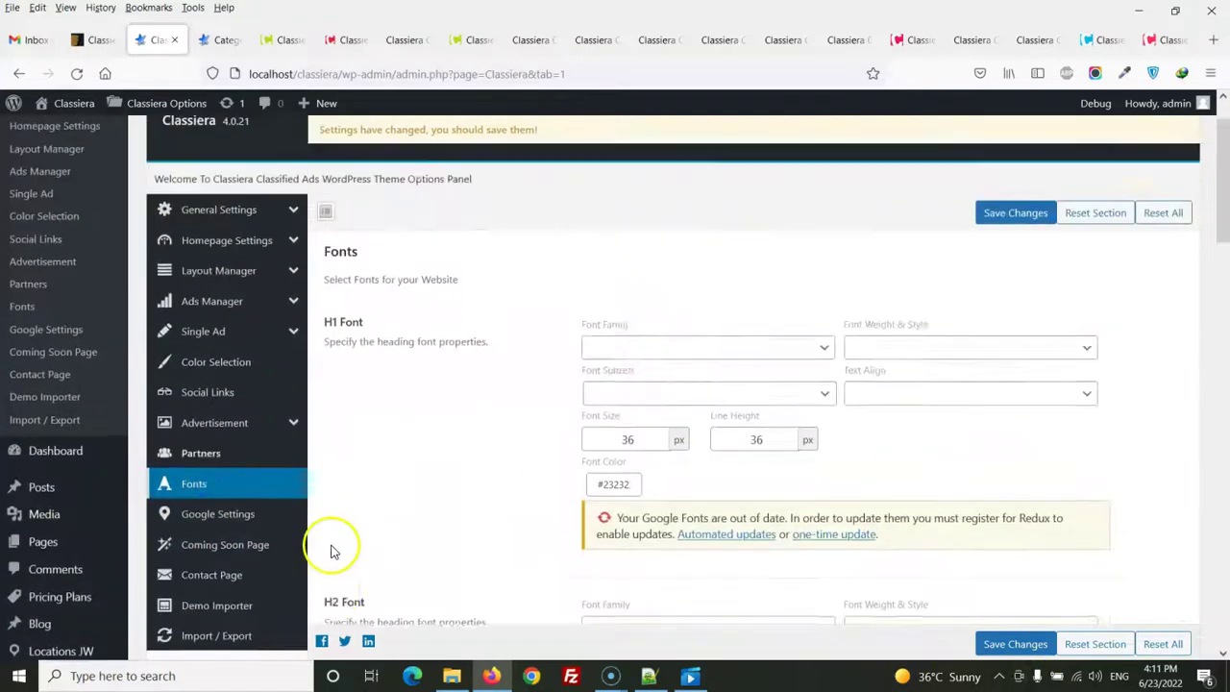
{"action": "left_click", "coordinate": [667, 377]}
{"action": "scroll", "coordinate": [747, 484], "scroll_direction": "down", "scroll_amount": 5}
{"action": "left_click", "coordinate": [439, 452]}
{"action": "scroll", "coordinate": [541, 289], "scroll_direction": "down", "scroll_amount": 2}
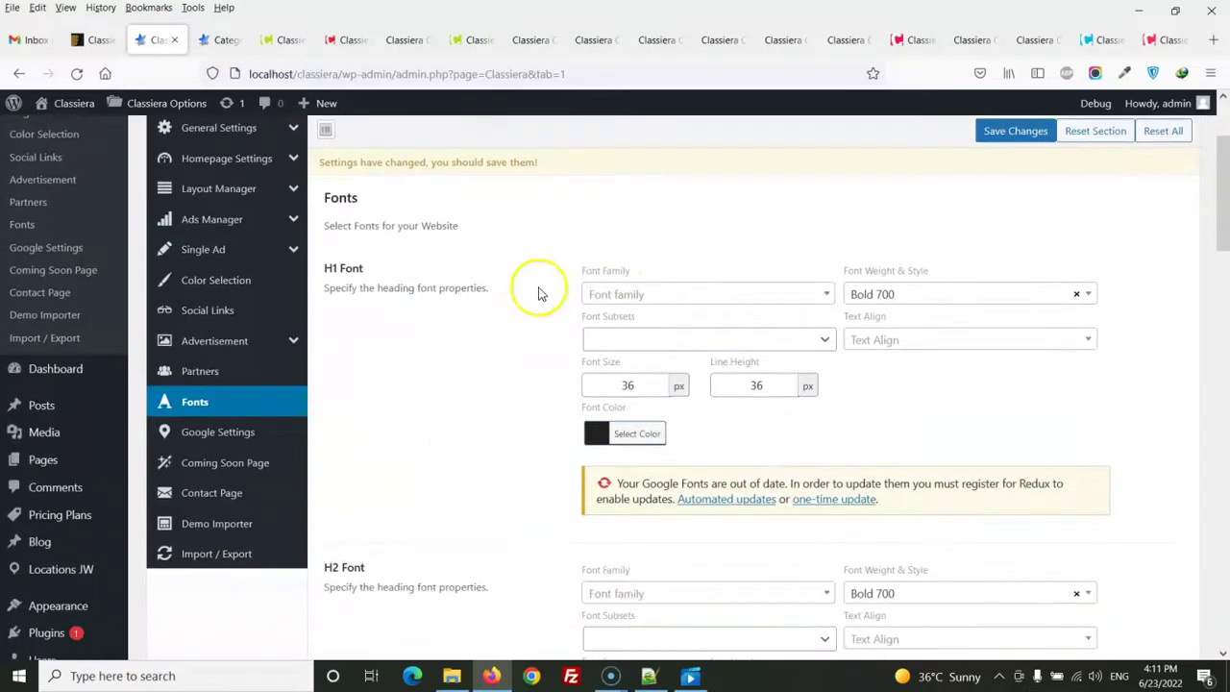
- Open Google Settings and check the Map Styles and Header Code fields
{"action": "left_click", "coordinate": [225, 437]}
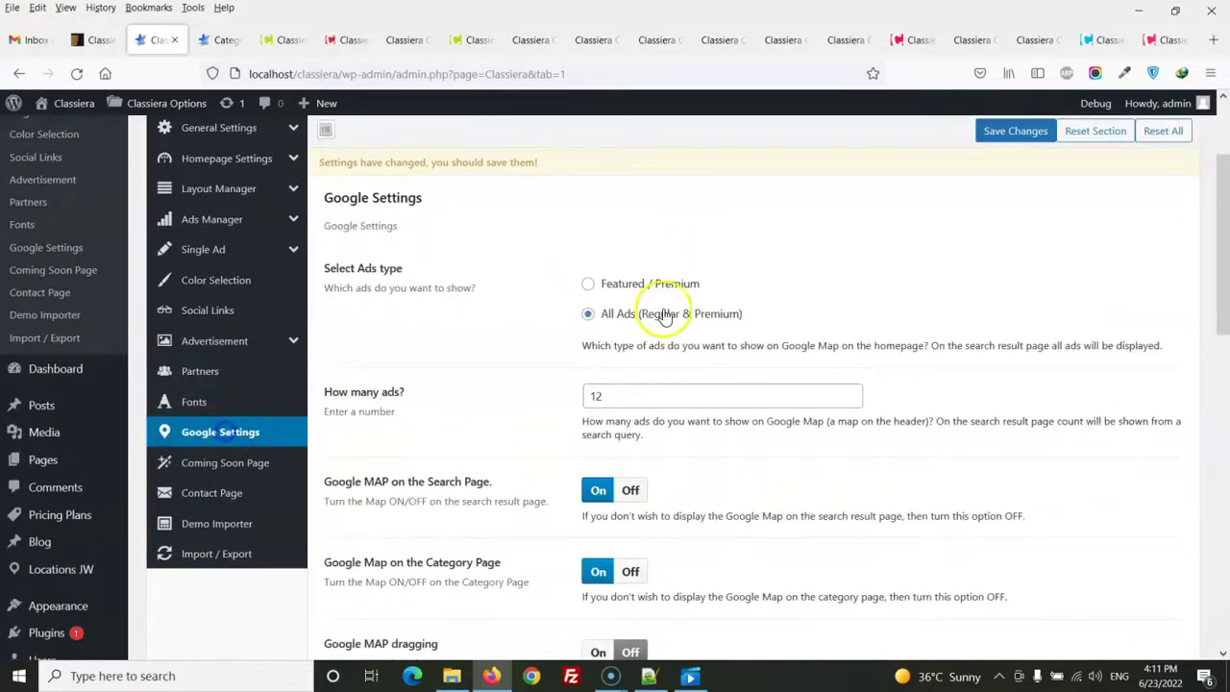
{"action": "scroll", "coordinate": [637, 297], "scroll_direction": "down", "scroll_amount": 12}
{"action": "scroll", "coordinate": [660, 307], "scroll_direction": "up", "scroll_amount": 4}
{"action": "scroll", "coordinate": [660, 313], "scroll_direction": "down", "scroll_amount": 4}
{"action": "left_click", "coordinate": [664, 423]}
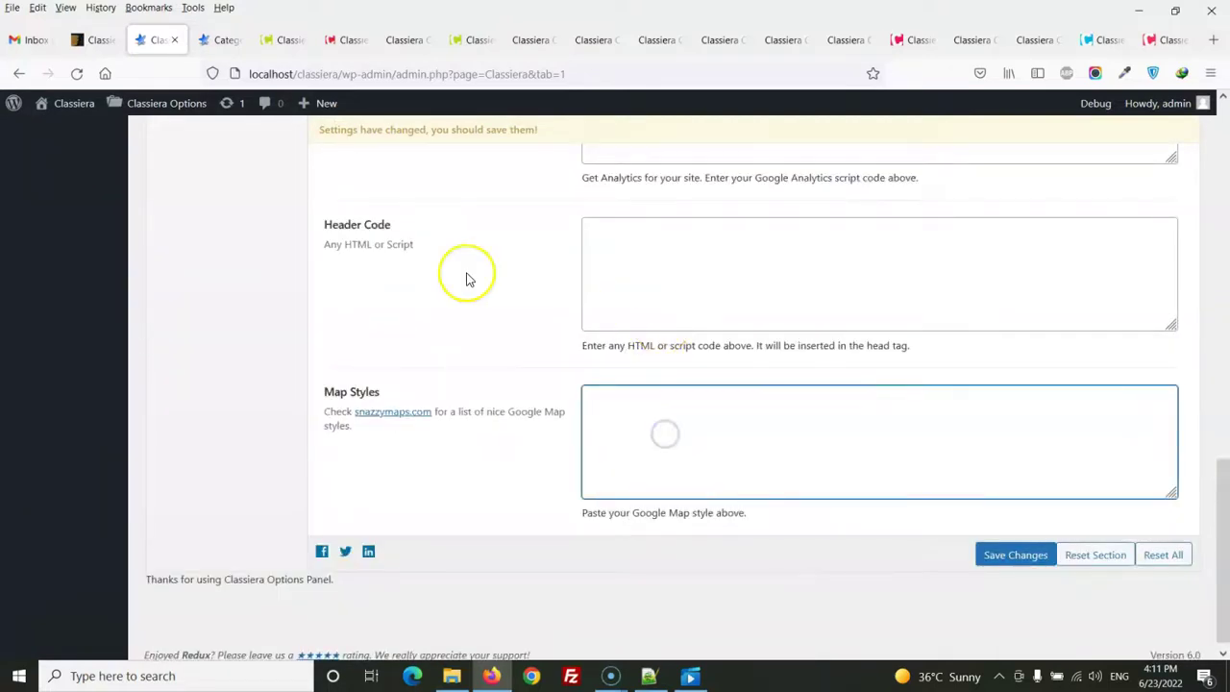
{"action": "scroll", "coordinate": [443, 336], "scroll_direction": "up", "scroll_amount": 2}
{"action": "left_click", "coordinate": [643, 337]}
- Check the Google Analytics and API Key fields, then move on to Coming Soon Page
{"action": "scroll", "coordinate": [643, 339], "scroll_direction": "up", "scroll_amount": 2}
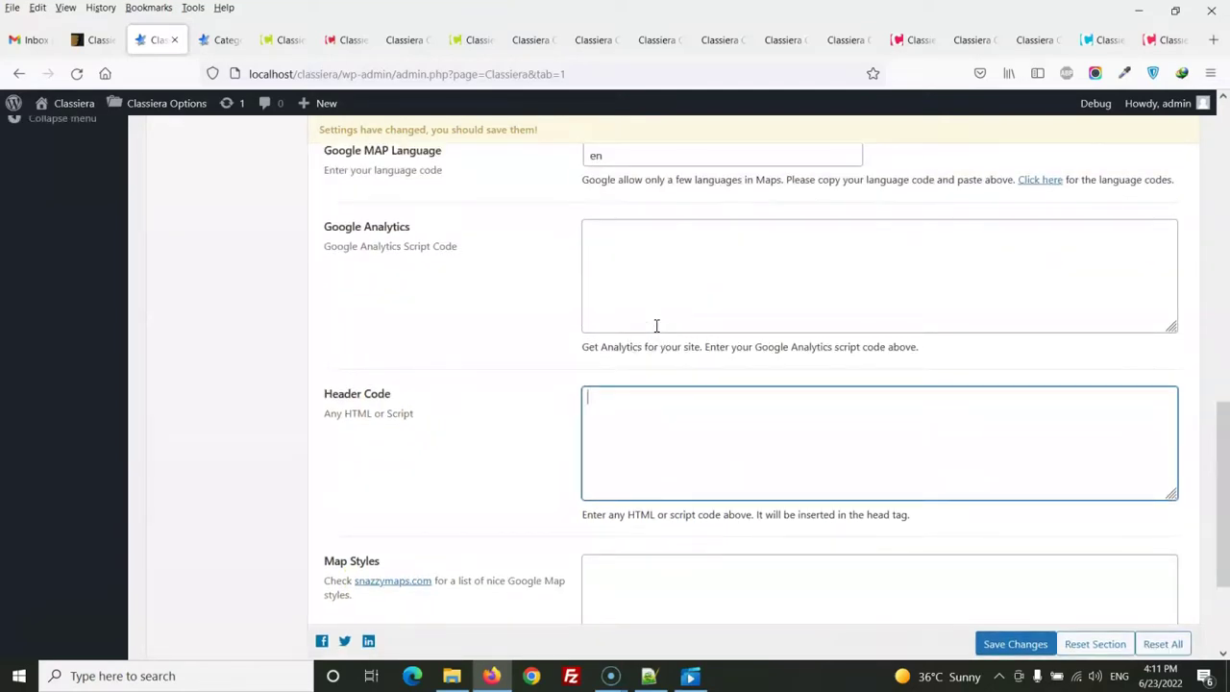
{"action": "scroll", "coordinate": [653, 327], "scroll_direction": "up", "scroll_amount": 2}
{"action": "left_click", "coordinate": [666, 356]}
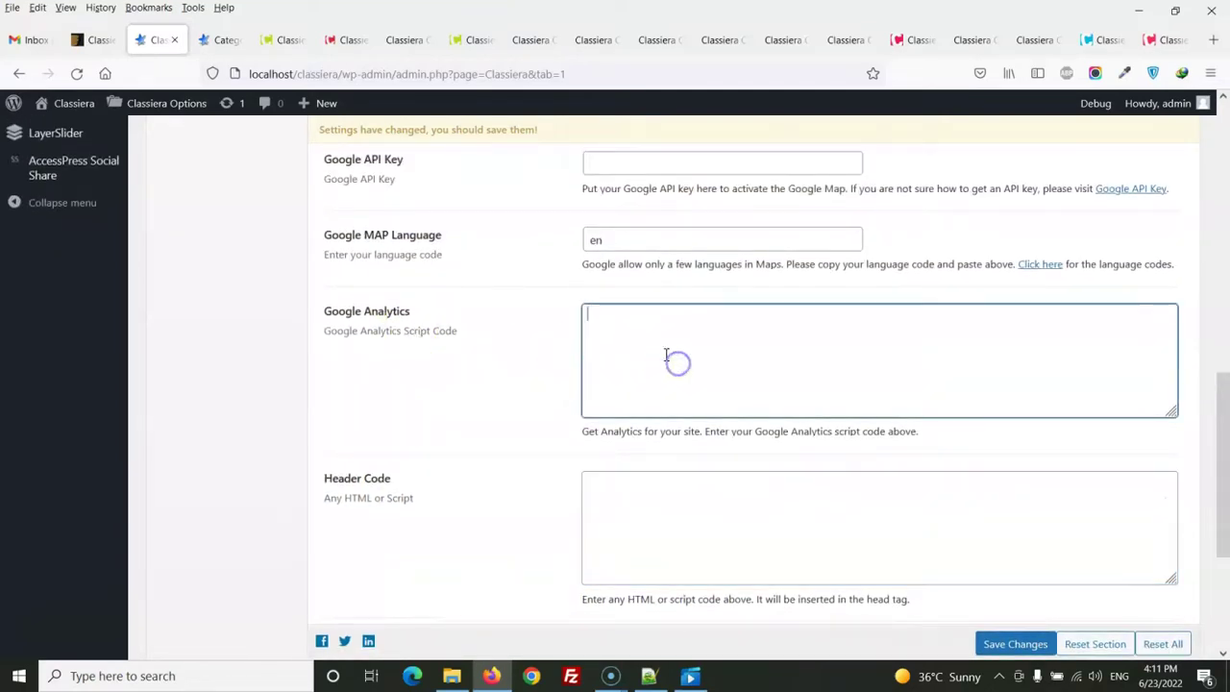
{"action": "scroll", "coordinate": [666, 356], "scroll_direction": "up", "scroll_amount": 4}
{"action": "left_click", "coordinate": [607, 331]}
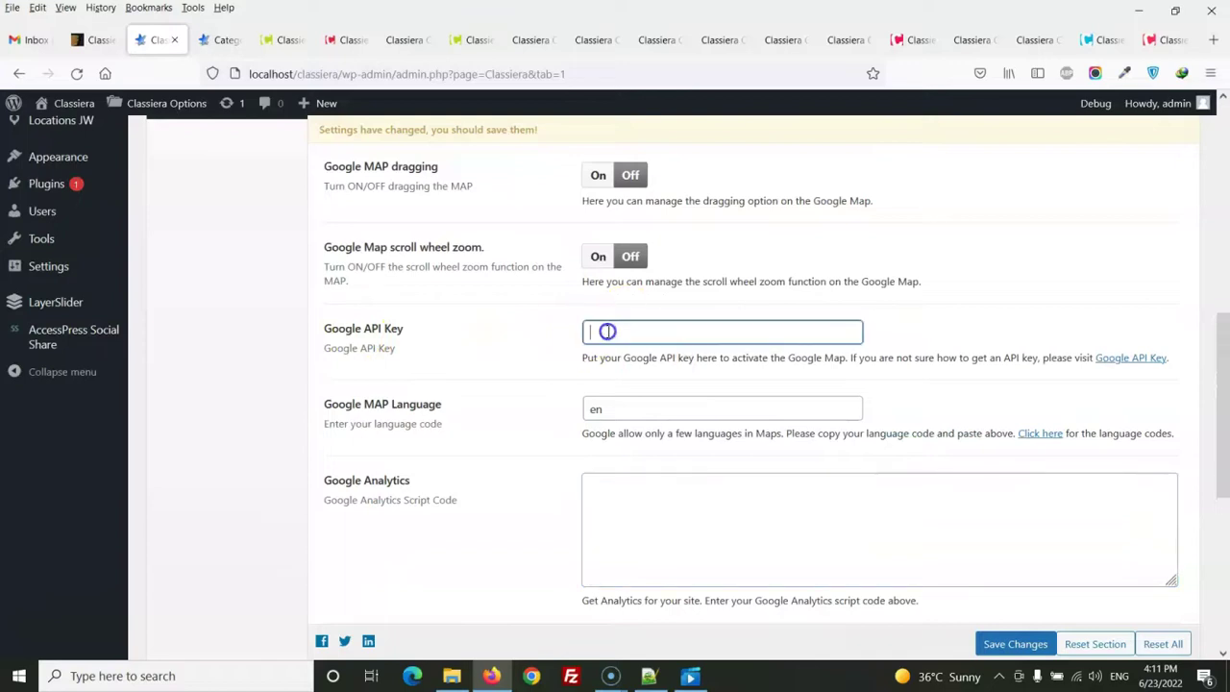
{"action": "scroll", "coordinate": [374, 418], "scroll_direction": "up", "scroll_amount": 5}
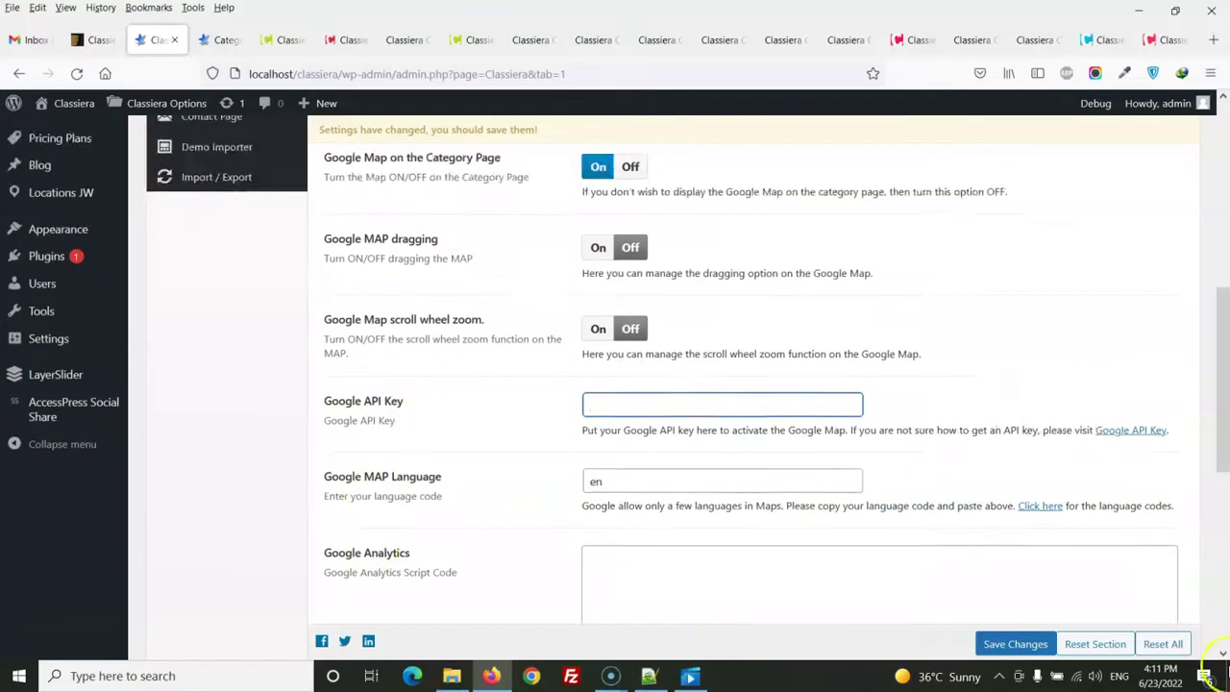
{"action": "left_click", "coordinate": [235, 451]}
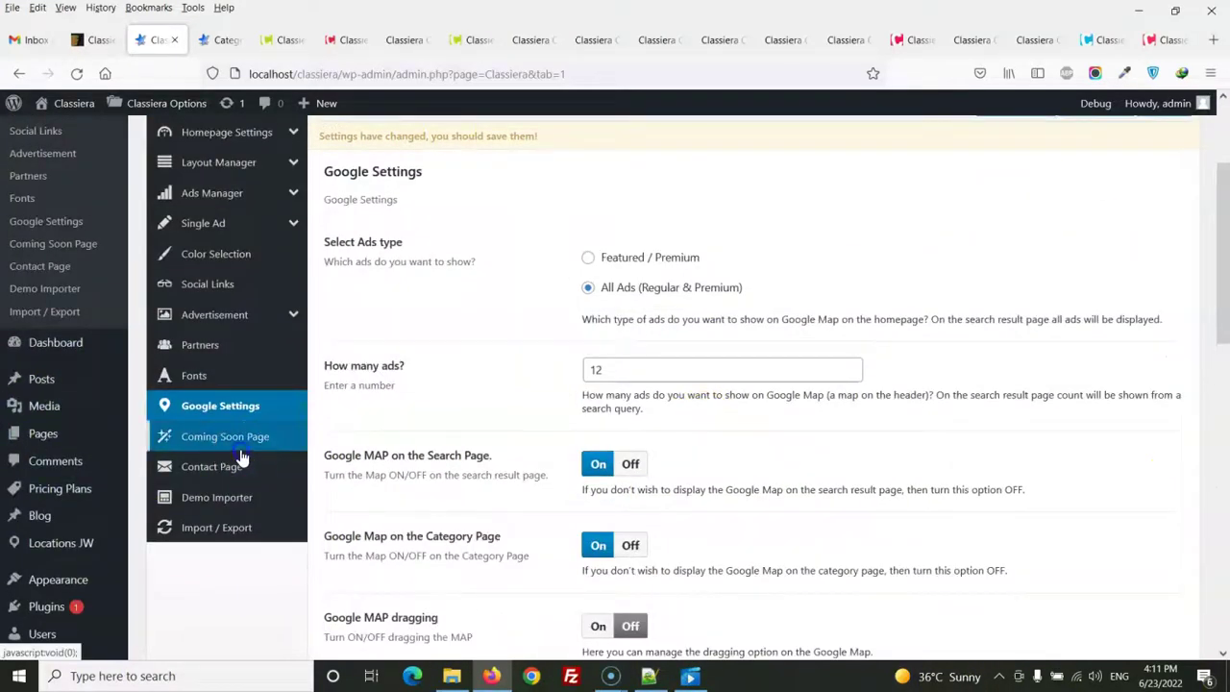
{"action": "scroll", "coordinate": [494, 371], "scroll_direction": "down", "scroll_amount": 3}
{"action": "scroll", "coordinate": [494, 371], "scroll_direction": "up", "scroll_amount": 3}
- Scroll through the Contact Page settings in Classiera Options
{"action": "left_click", "coordinate": [197, 468]}
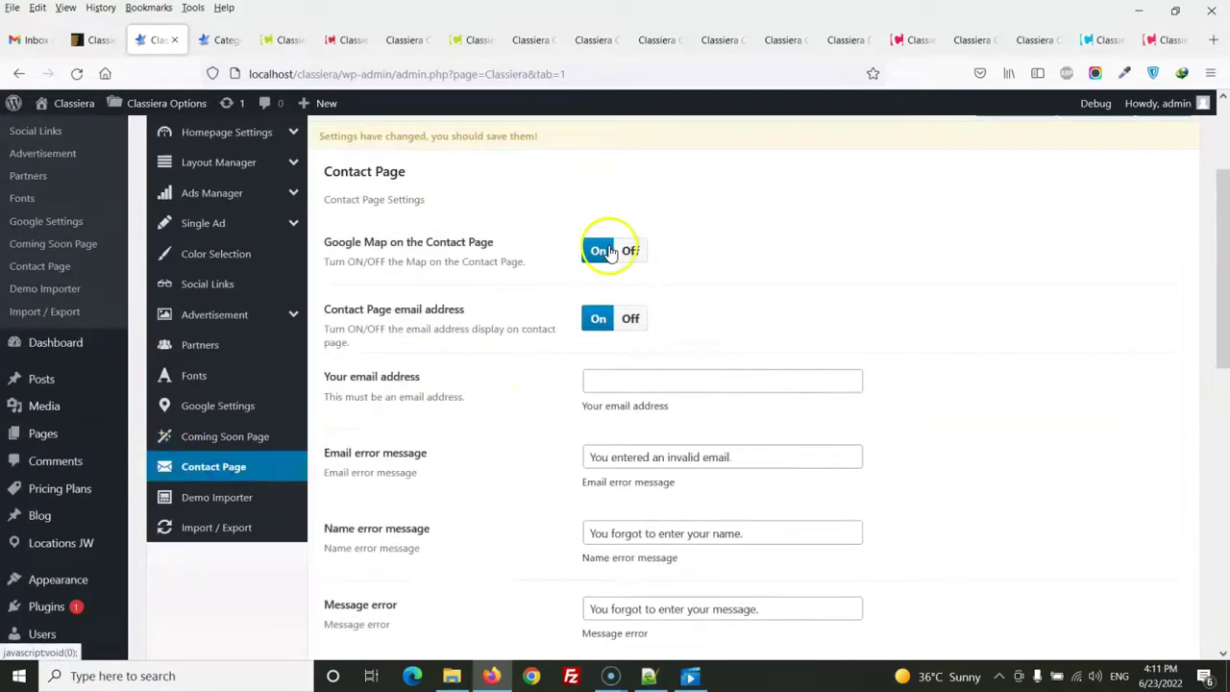
{"action": "scroll", "coordinate": [524, 310], "scroll_direction": "down", "scroll_amount": 2}
{"action": "scroll", "coordinate": [524, 310], "scroll_direction": "down", "scroll_amount": 6}
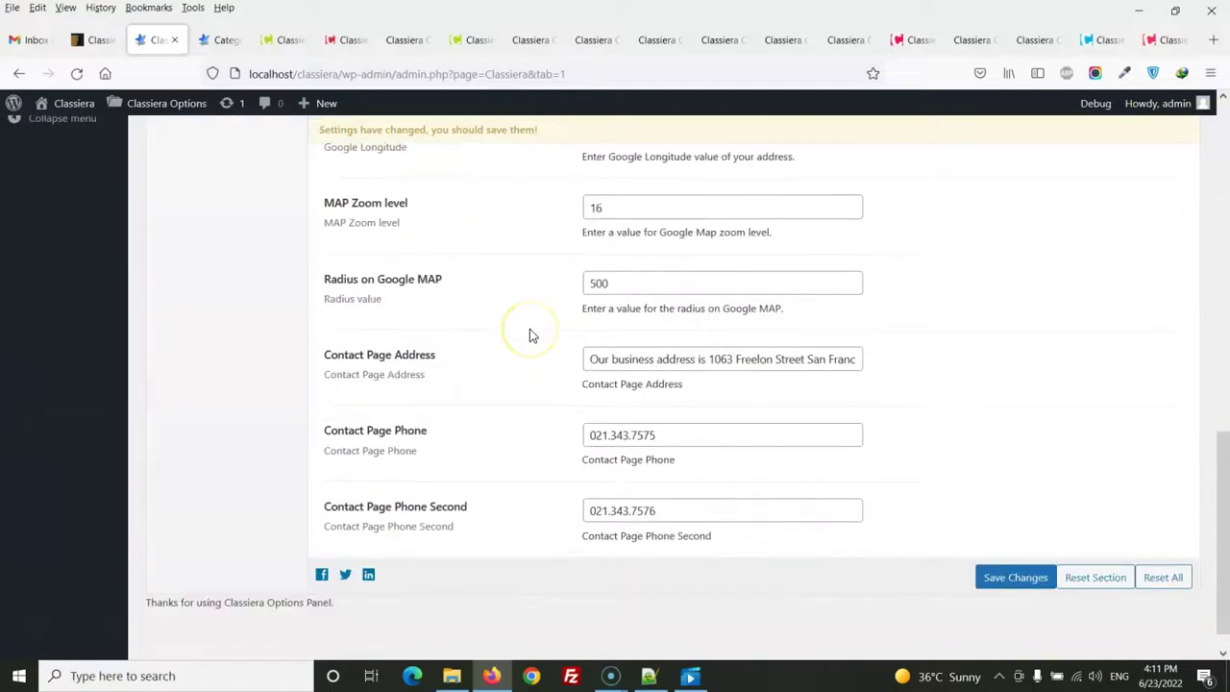
{"action": "scroll", "coordinate": [529, 335], "scroll_direction": "up", "scroll_amount": 7}
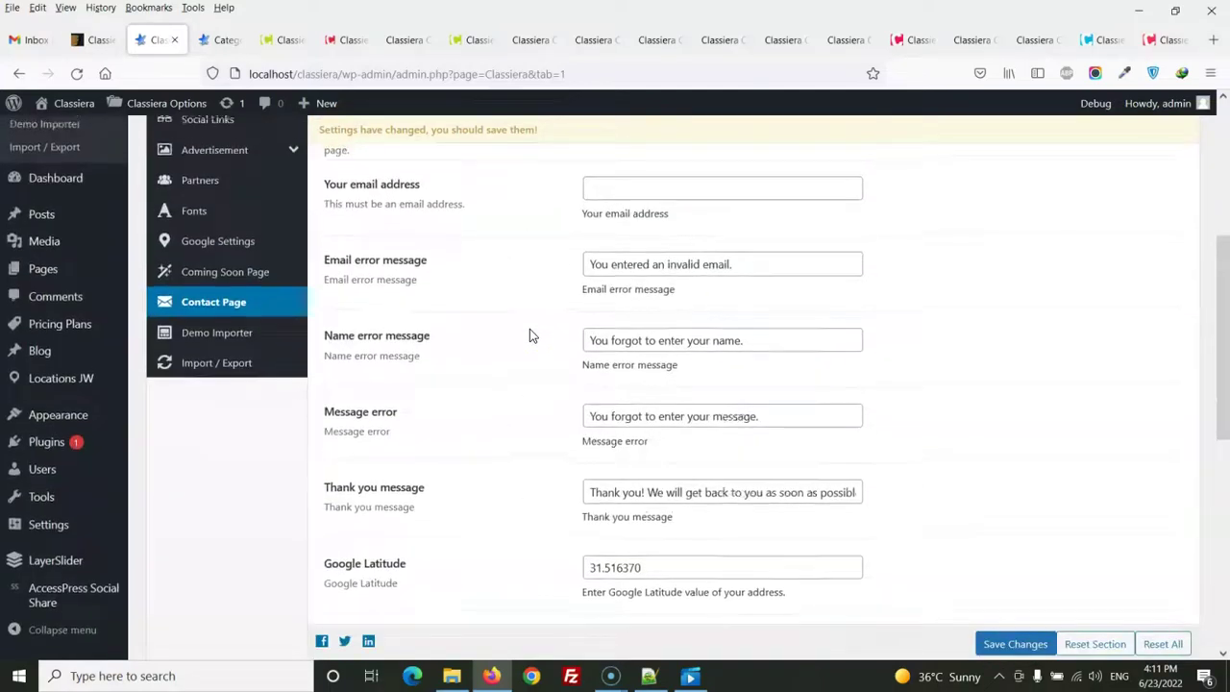
- Browse the Demo Importer thumbnails, such as allure, arabic, canary, cherry, coral and iris
{"action": "left_click", "coordinate": [216, 497]}
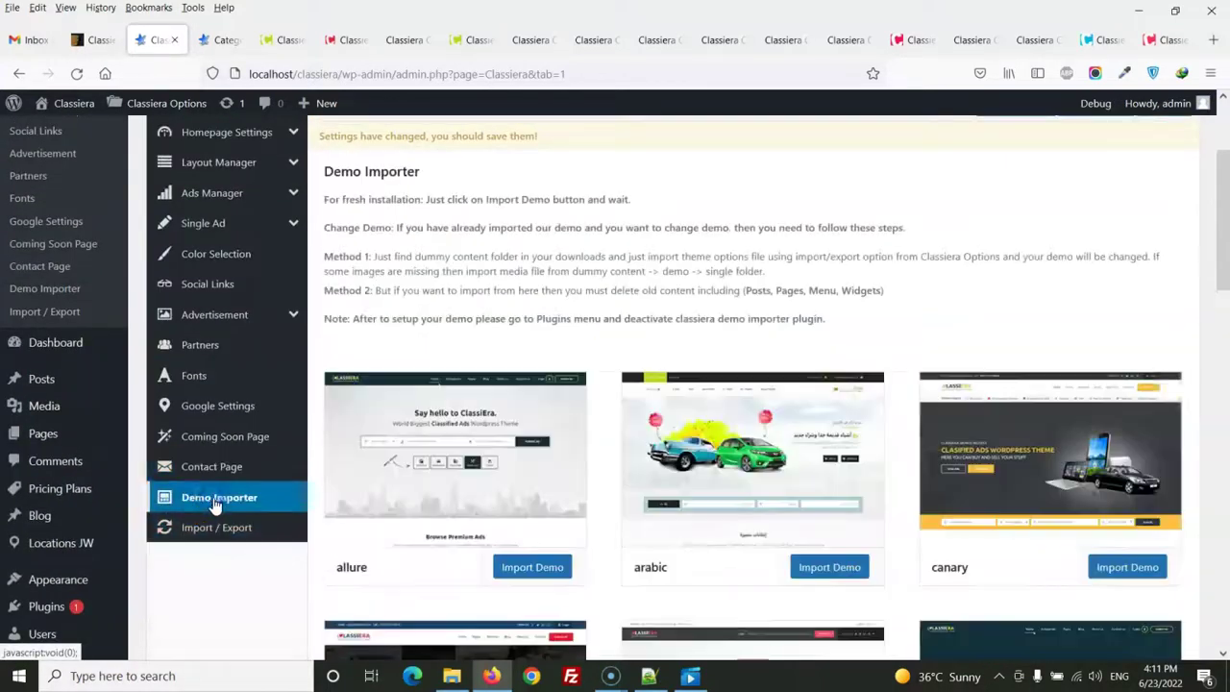
{"action": "scroll", "coordinate": [413, 461], "scroll_direction": "down", "scroll_amount": 3}
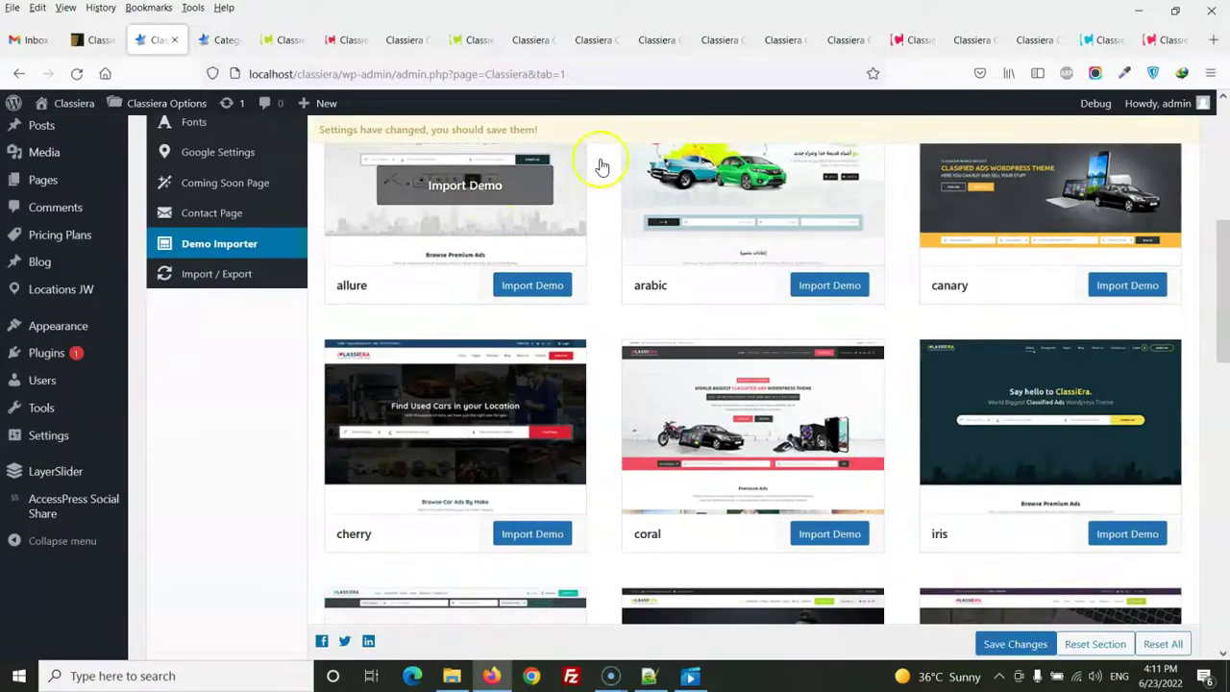
{"action": "scroll", "coordinate": [649, 288], "scroll_direction": "up", "scroll_amount": 3}
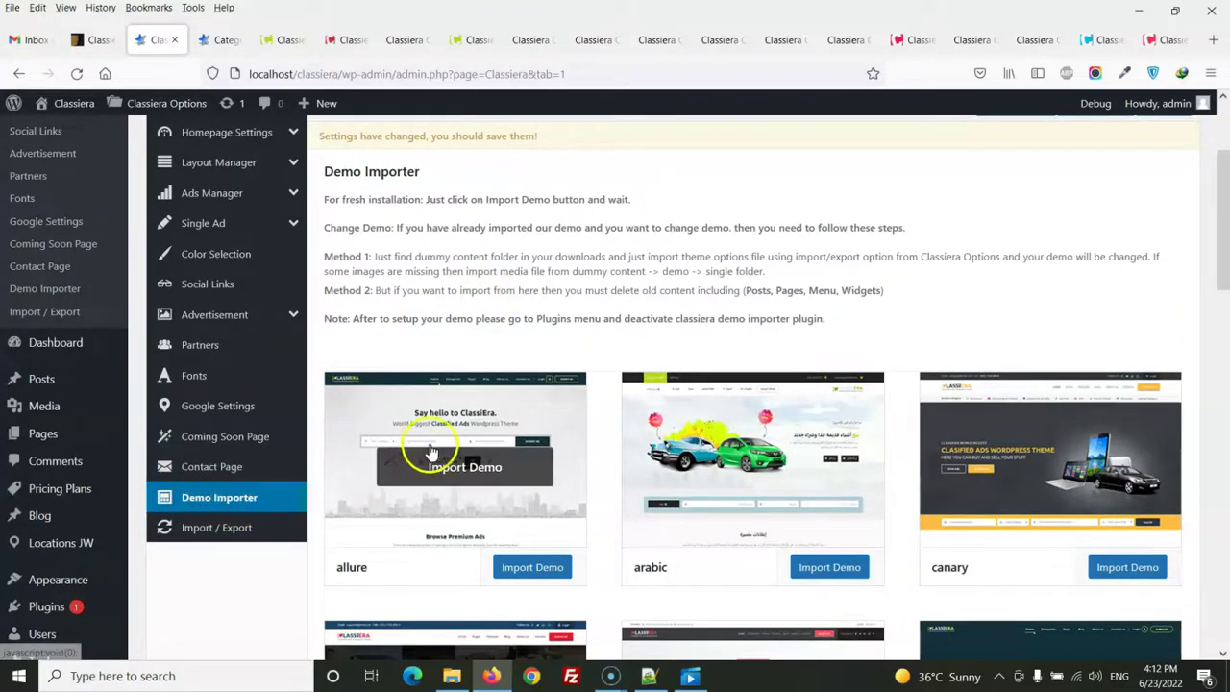
{"action": "scroll", "coordinate": [1058, 432], "scroll_direction": "down", "scroll_amount": 2}
{"action": "scroll", "coordinate": [1058, 413], "scroll_direction": "down", "scroll_amount": 5}
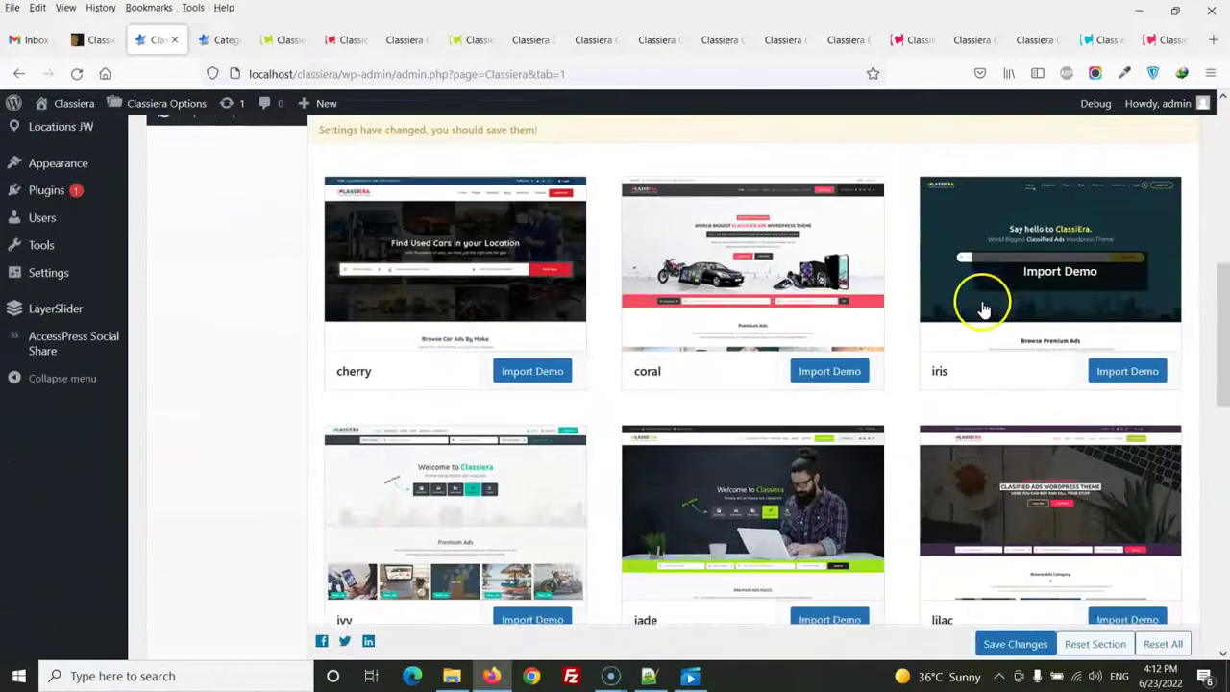
{"action": "scroll", "coordinate": [591, 336], "scroll_direction": "down", "scroll_amount": 1}
{"action": "scroll", "coordinate": [592, 391], "scroll_direction": "down", "scroll_amount": 8}
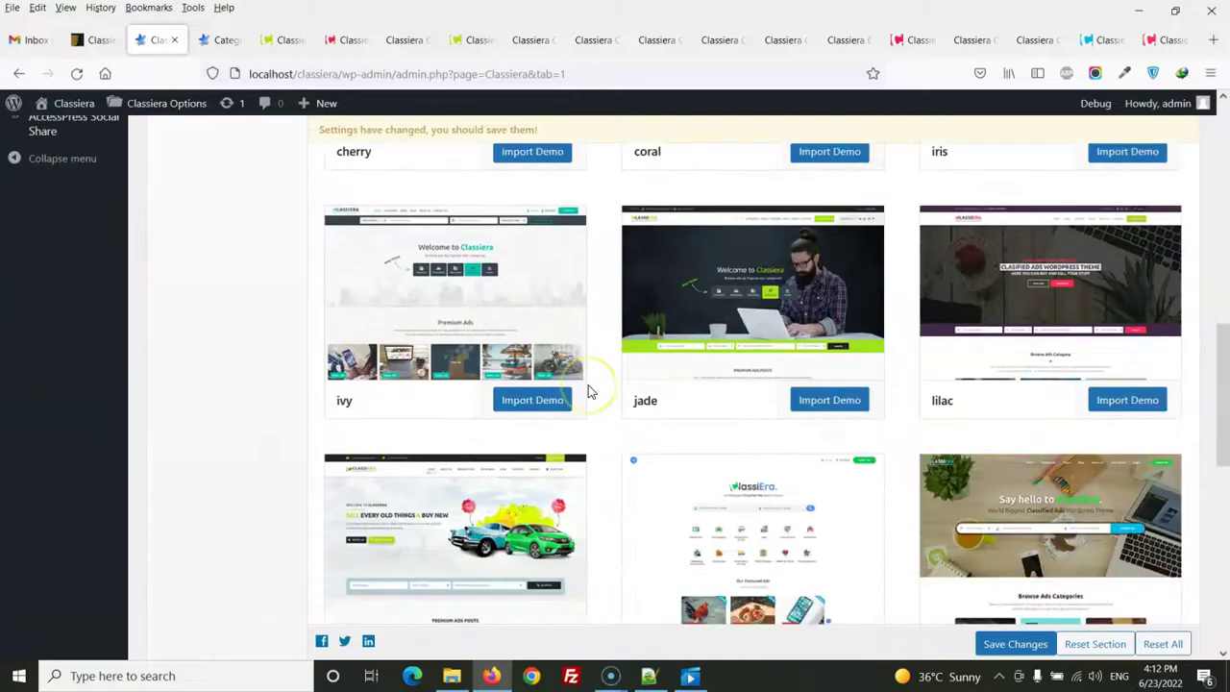
{"action": "scroll", "coordinate": [590, 389], "scroll_direction": "up", "scroll_amount": 15}
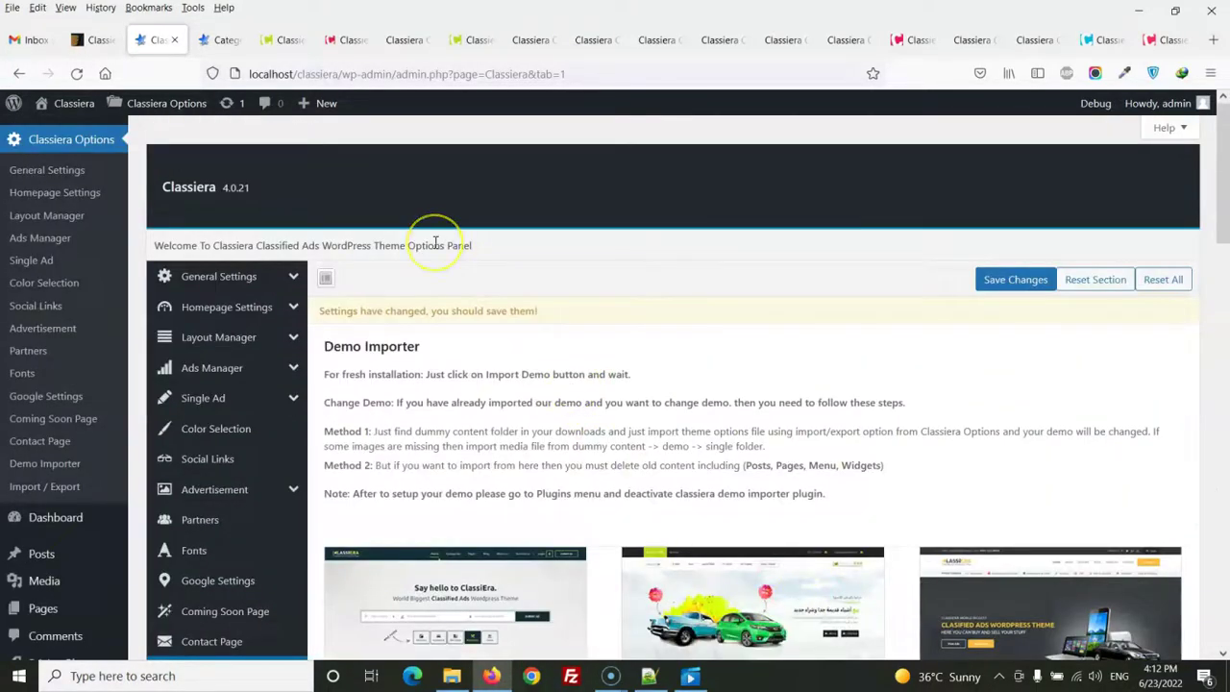
- Switch to the Classiera demo tabs in Firefox and close the first several one by one
{"action": "left_click", "coordinate": [286, 43]}
{"action": "left_click", "coordinate": [350, 40]}
{"action": "left_click", "coordinate": [366, 42]}
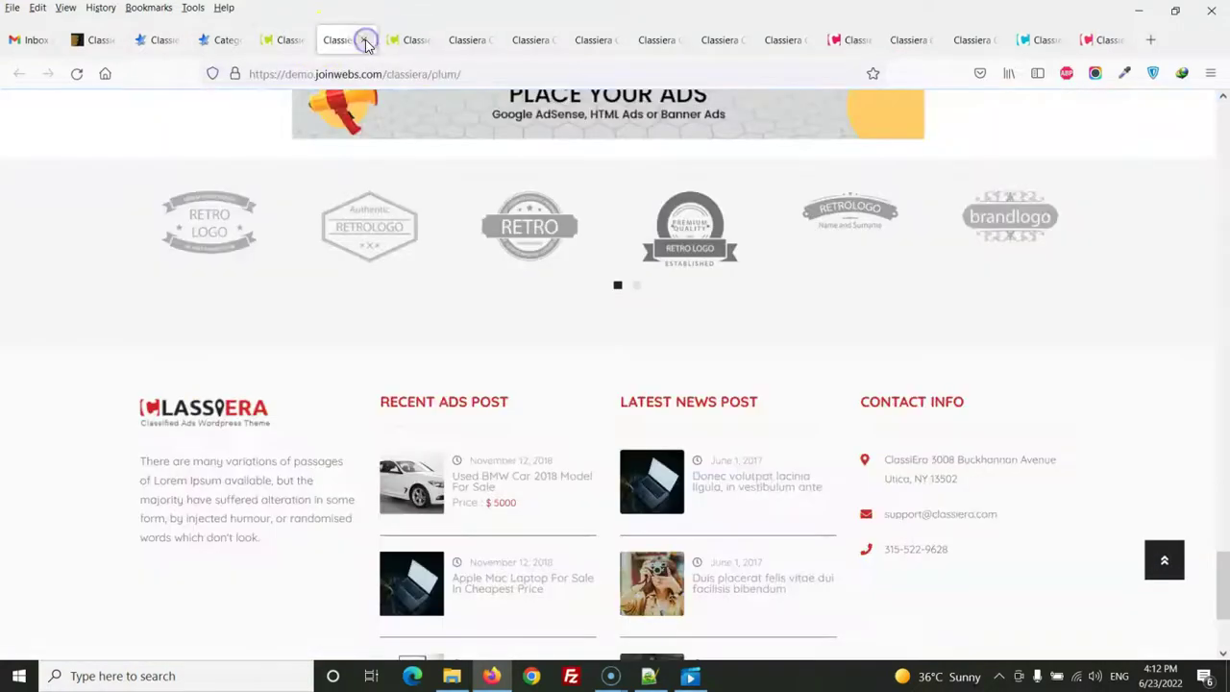
{"action": "left_click", "coordinate": [365, 42]}
{"action": "left_click", "coordinate": [366, 42]}
{"action": "left_click", "coordinate": [366, 42]}
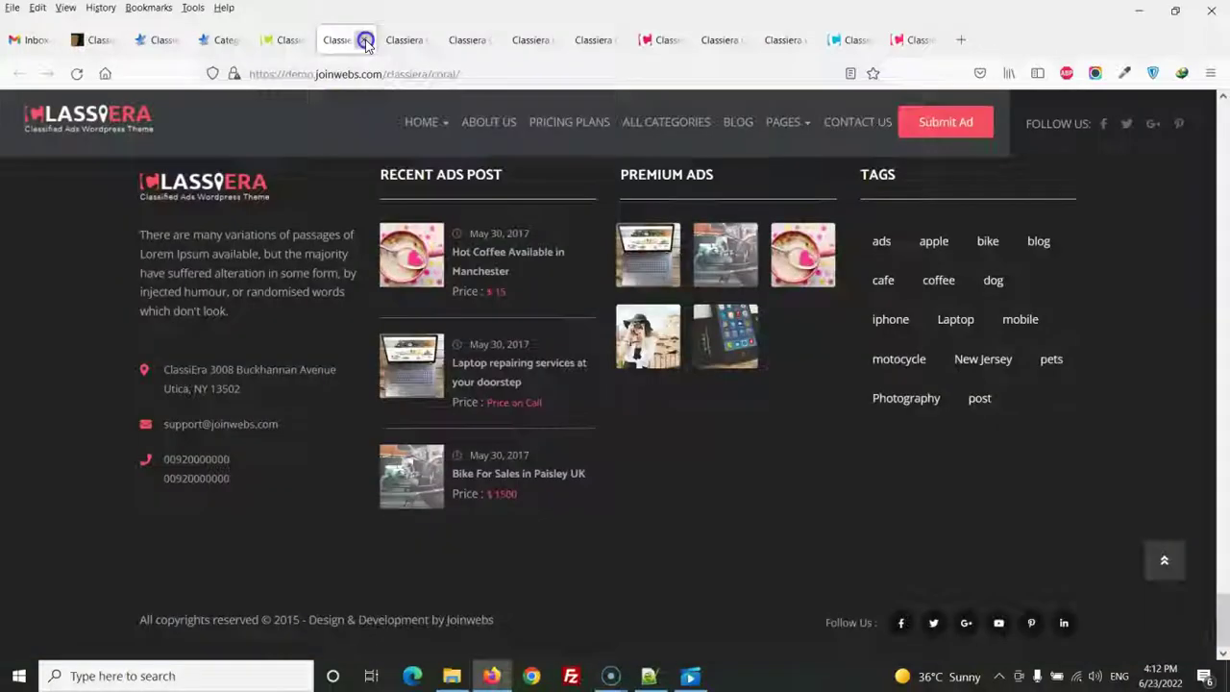
{"action": "left_click", "coordinate": [365, 43]}
- Close the remaining demo tabs, including iris, ruby and jade, leaving the onyx demo showing
{"action": "left_click", "coordinate": [365, 42]}
{"action": "left_click", "coordinate": [365, 42]}
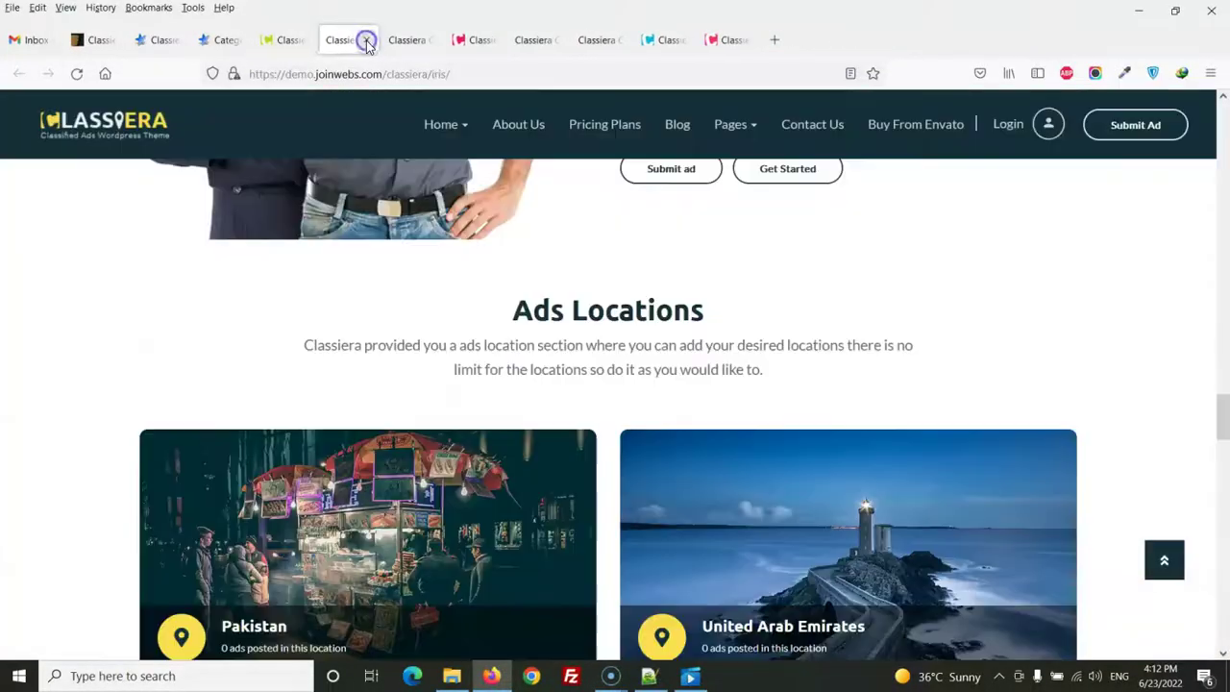
{"action": "left_click", "coordinate": [365, 43]}
{"action": "left_click", "coordinate": [365, 42]}
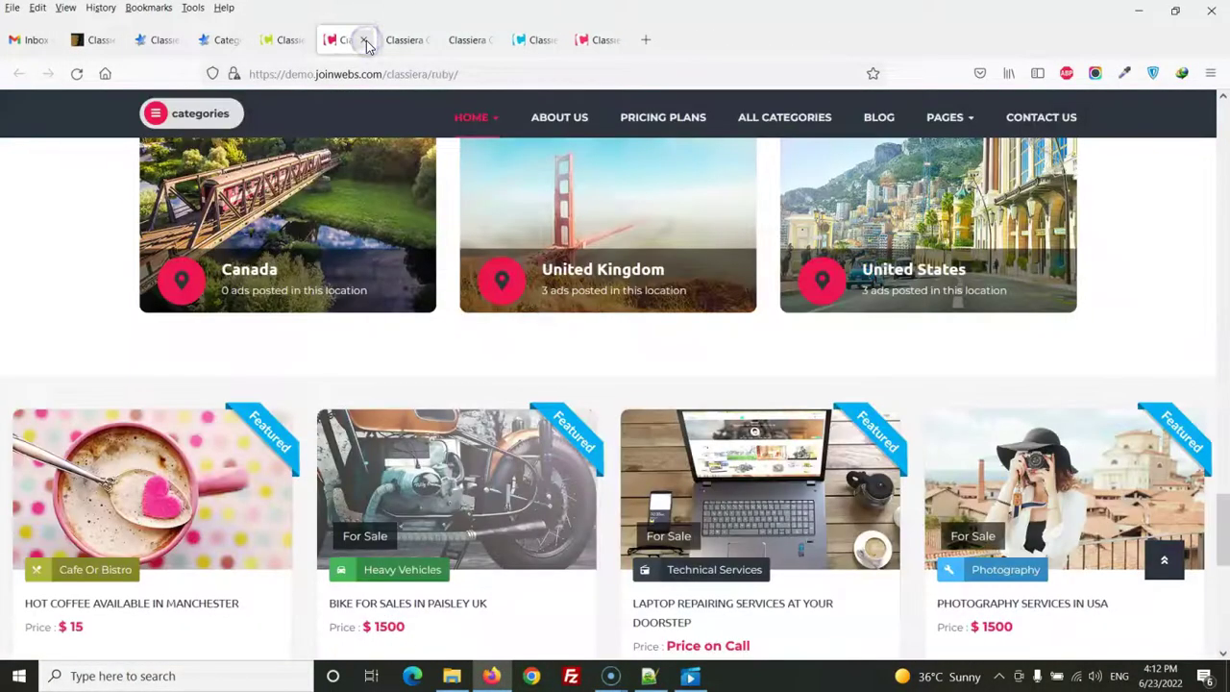
{"action": "left_click", "coordinate": [365, 42]}
{"action": "left_click", "coordinate": [365, 43]}
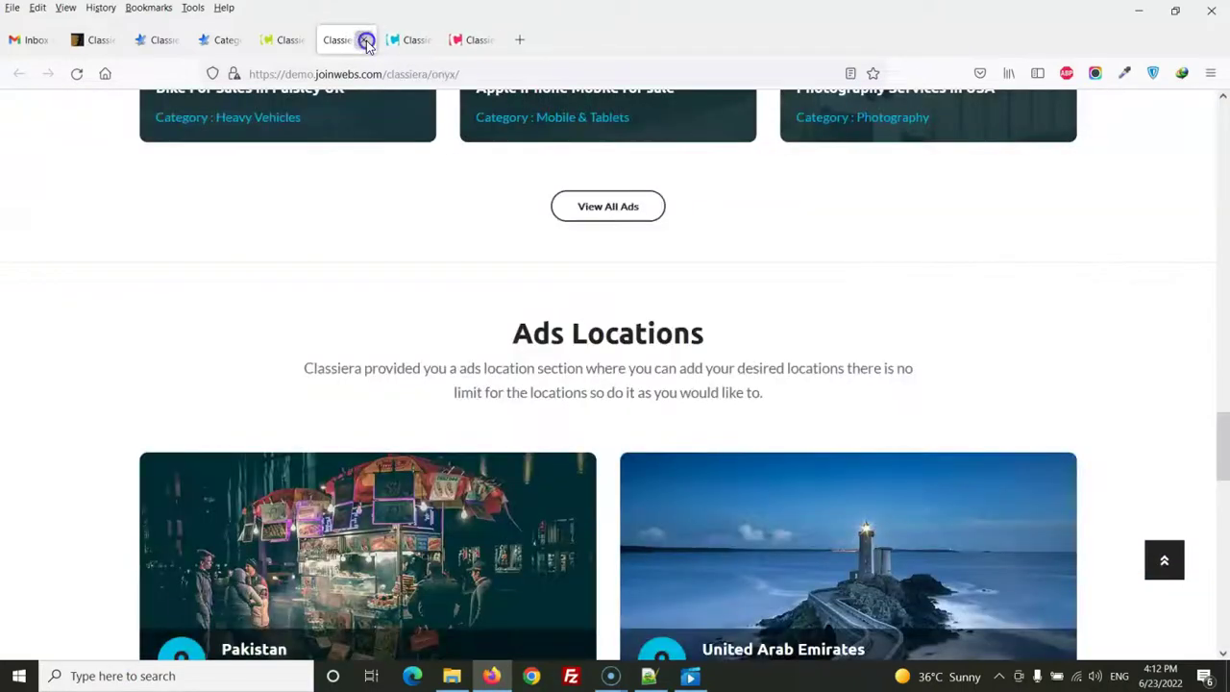